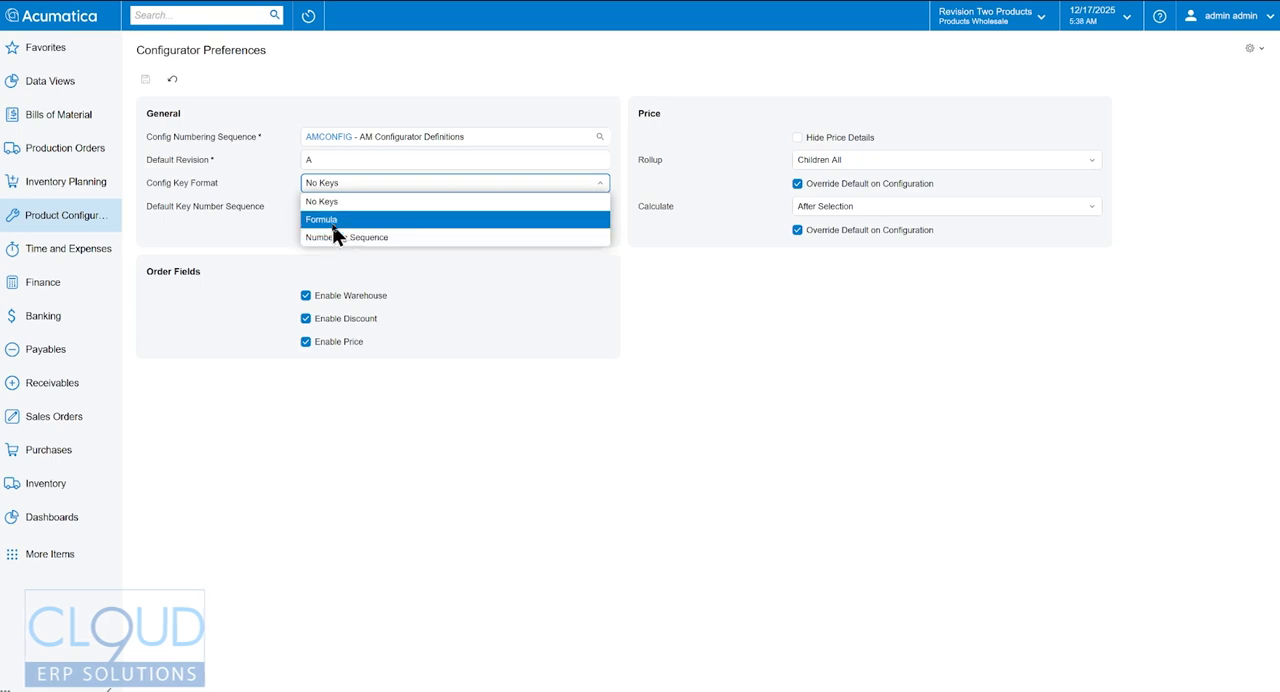
- Review the available config key formats and price rollup choices in the Configurator Preferences without changing them
click(299, 240)
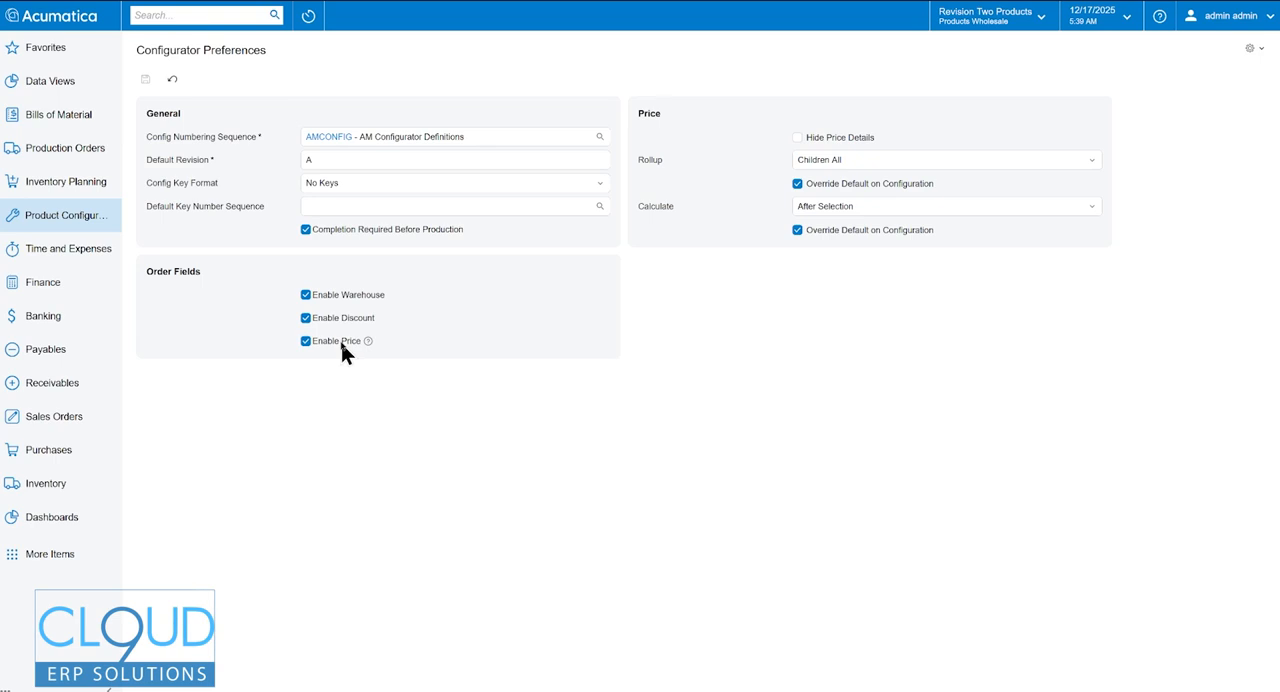
click(884, 166)
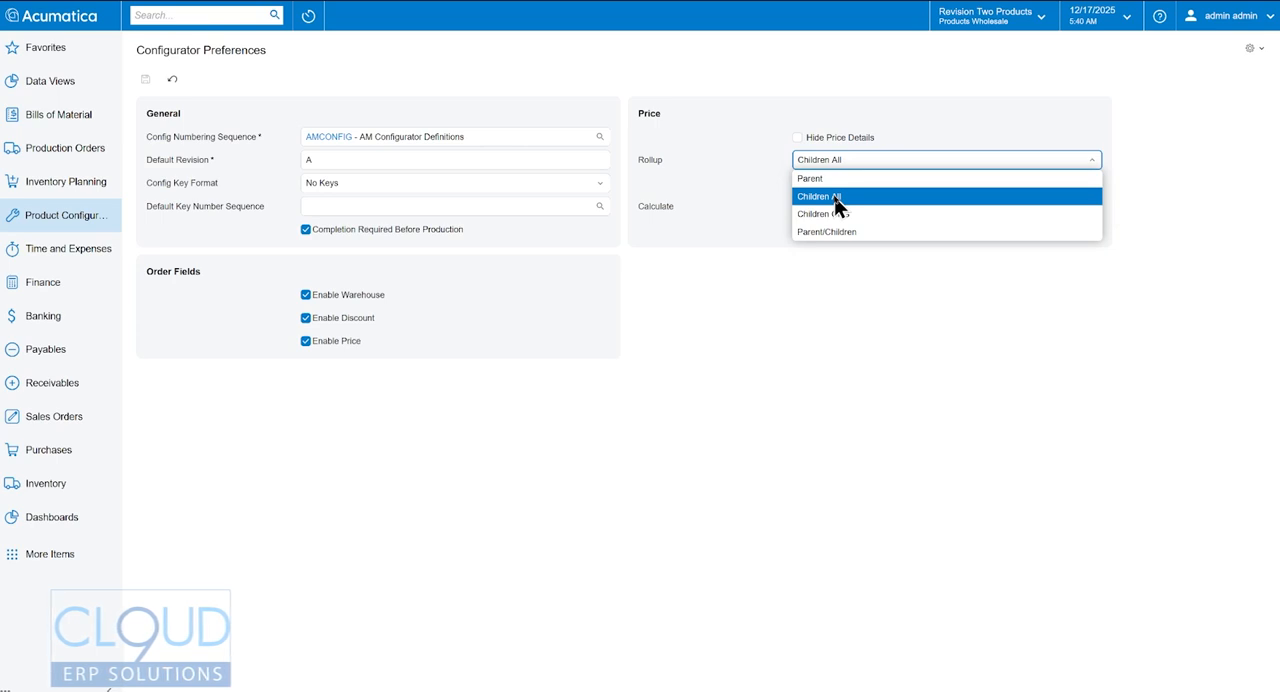
click(734, 78)
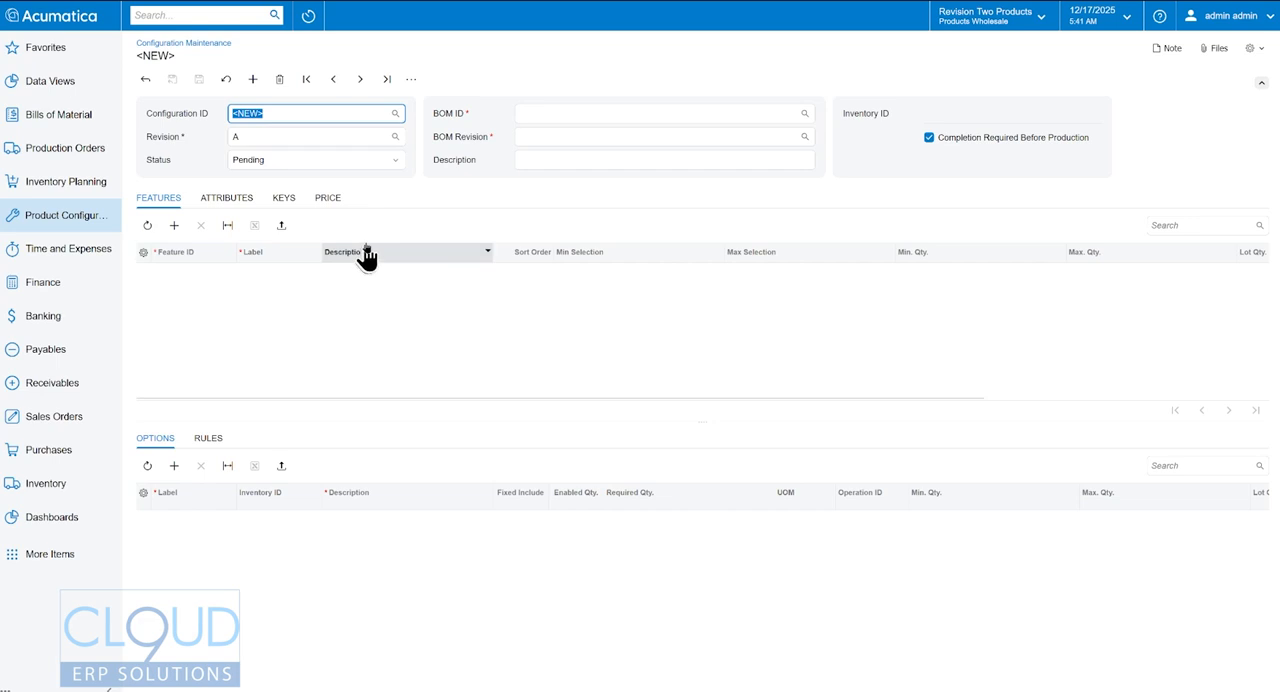
- Assign the GMC Sierra 1500 bill of material BOM000024, revision A, to the new configuration
click(805, 115)
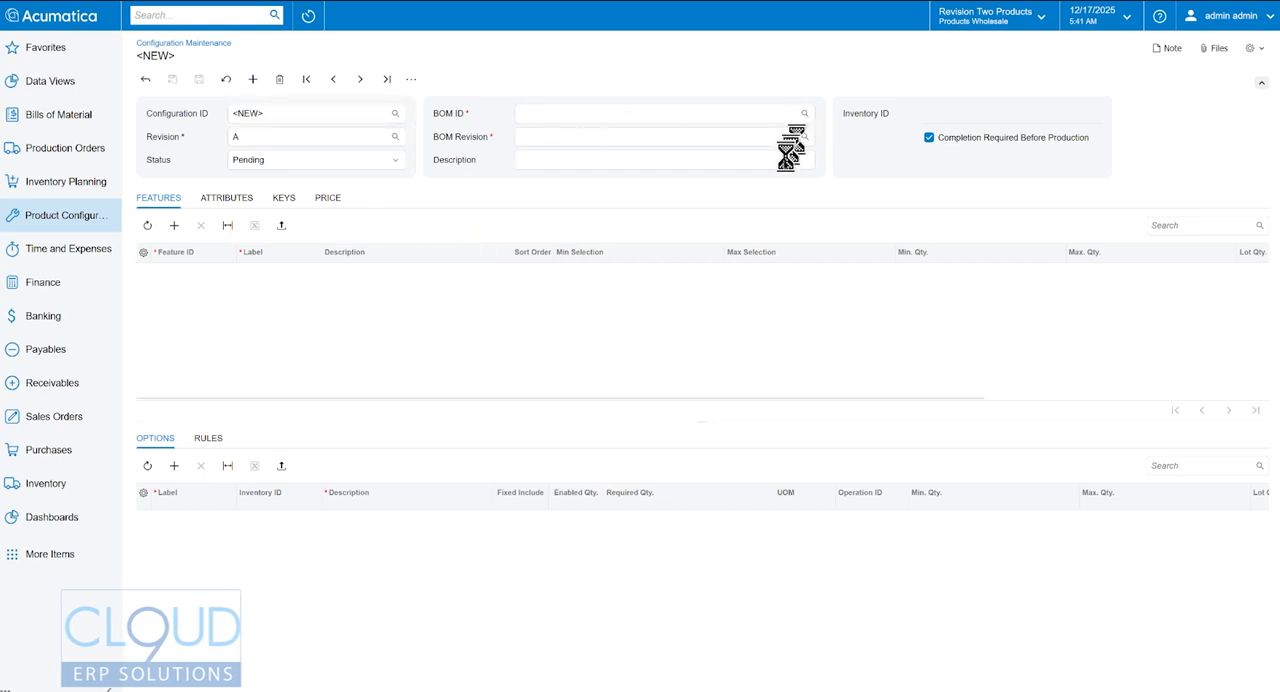
text(sierr)
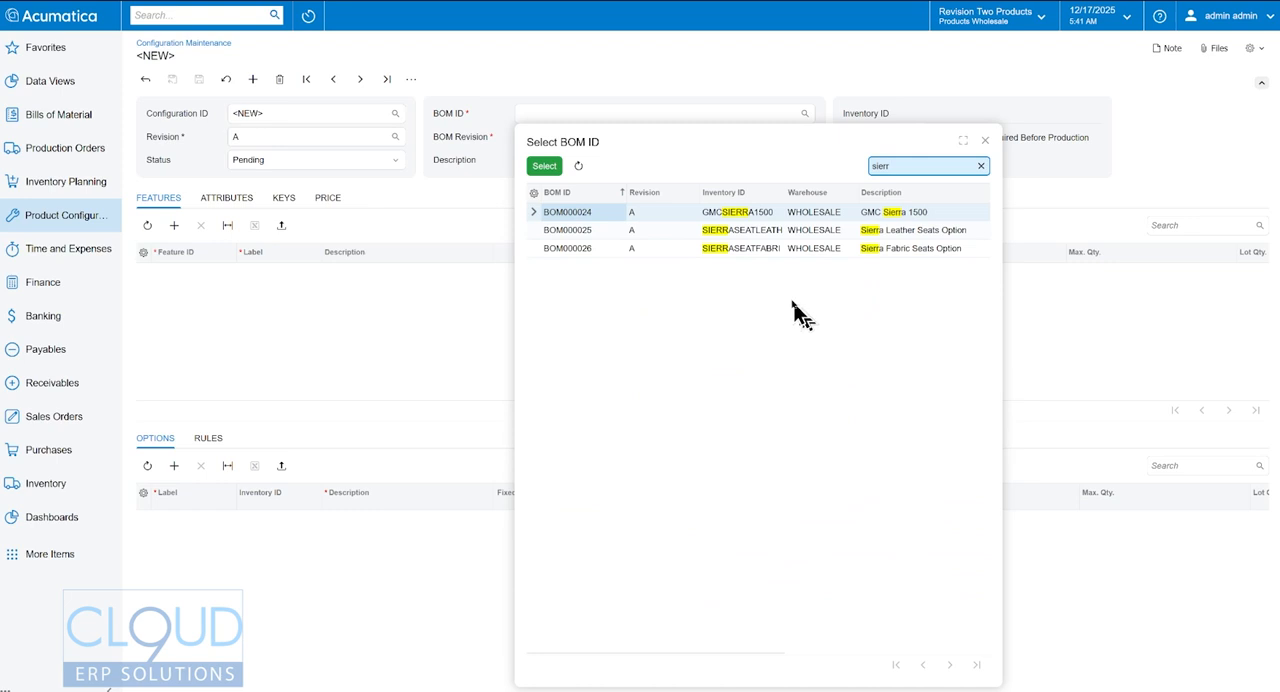
double_click(731, 212)
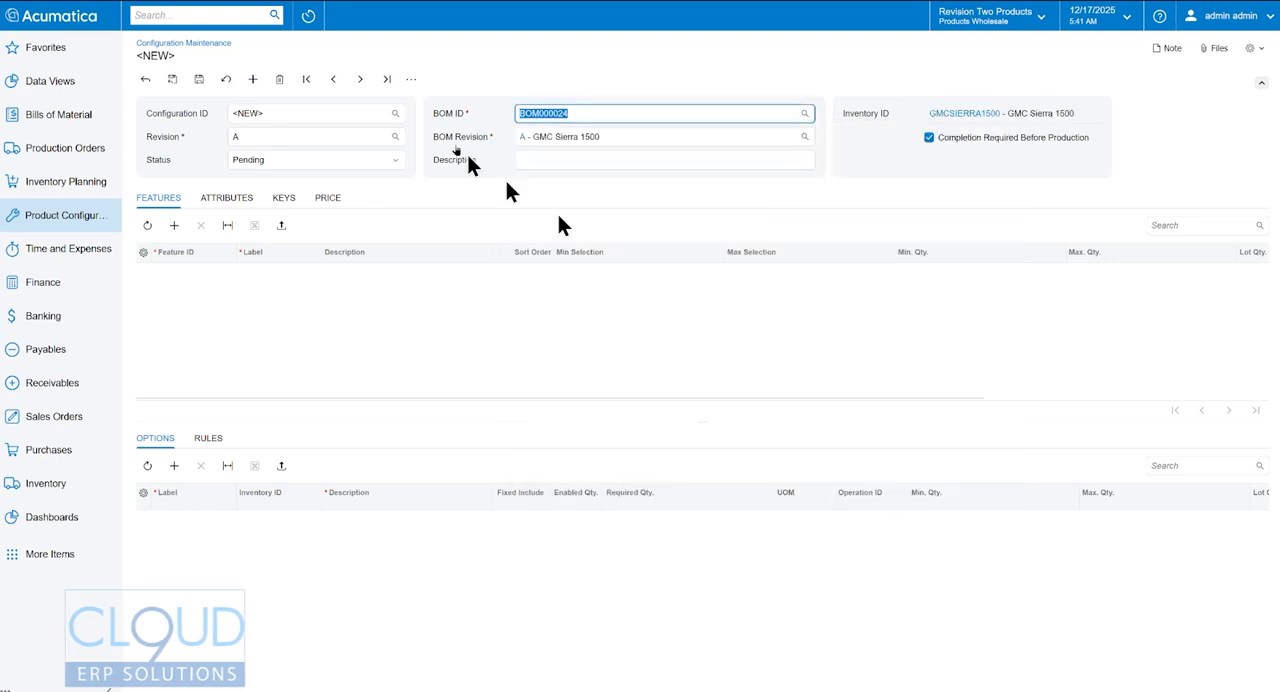
click(804, 137)
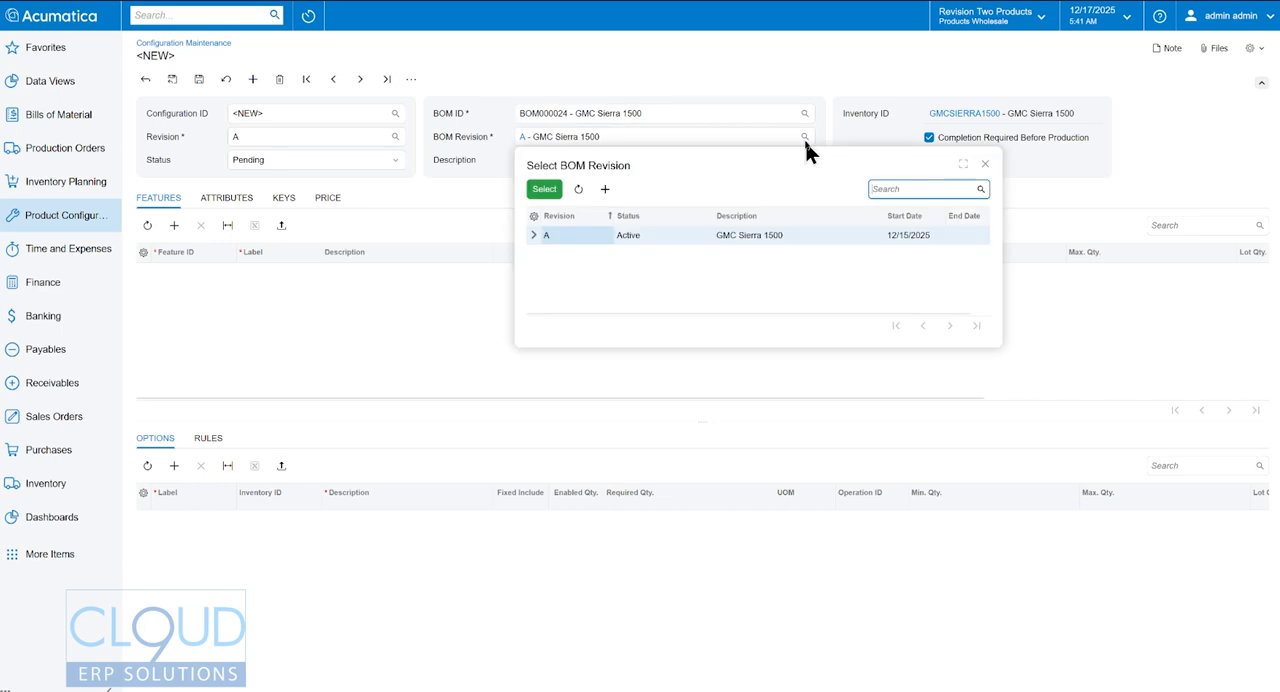
click(533, 62)
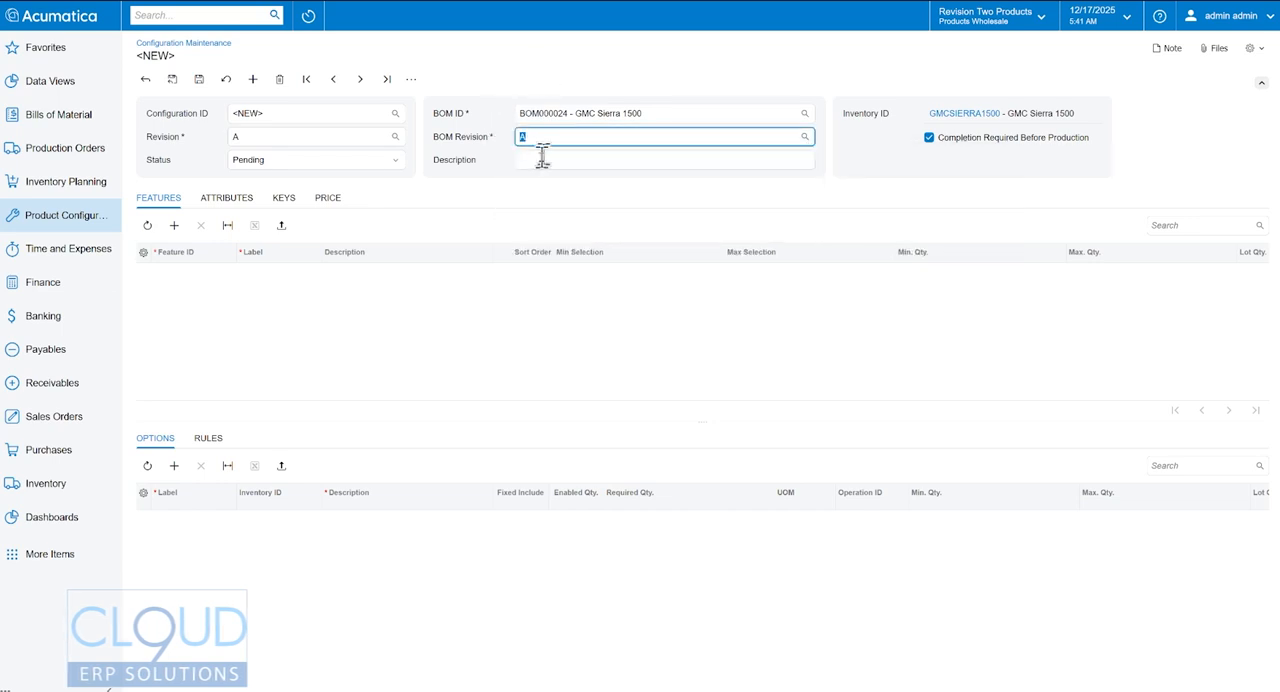
click(805, 137)
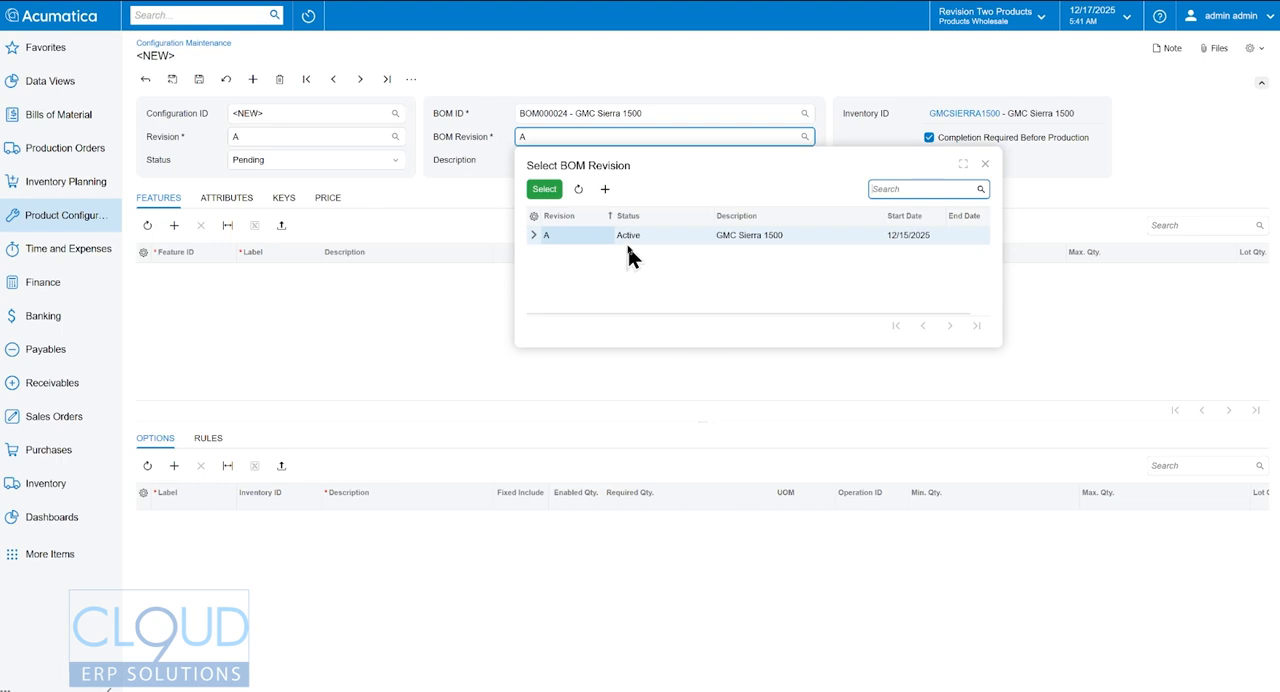
click(587, 65)
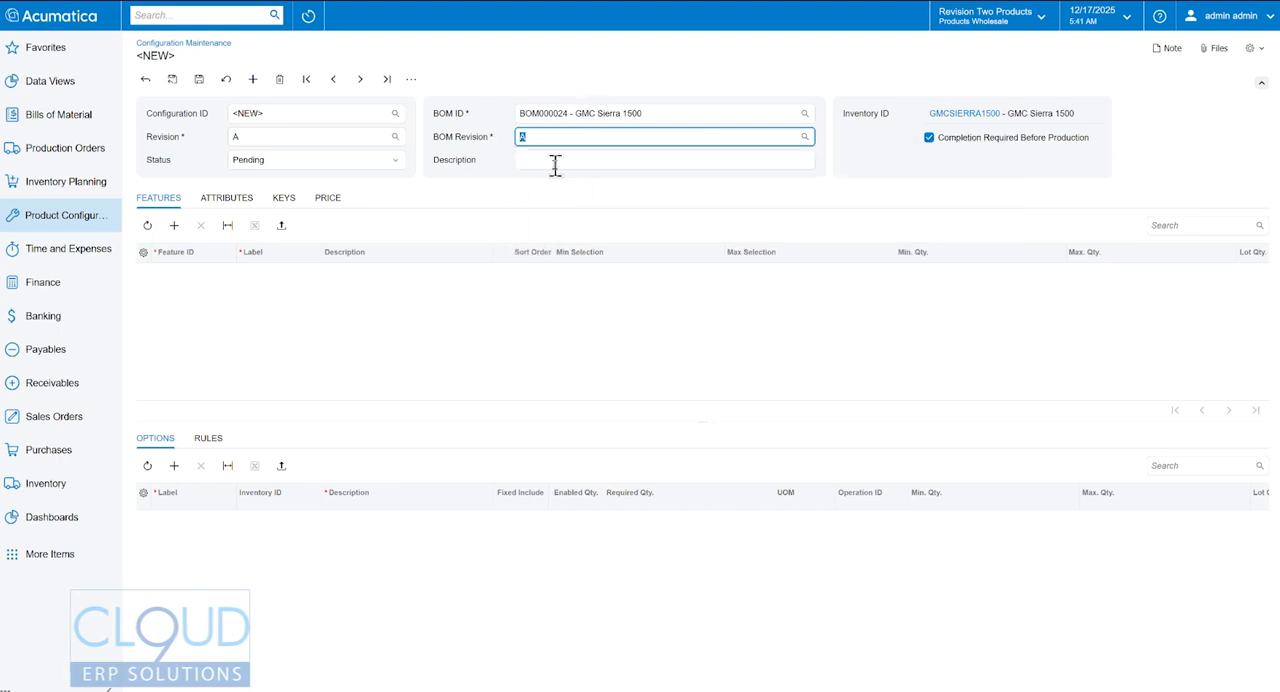
- Enter "Configure Sierra Pickup" as the new configuration's description
click(555, 162)
text(Co)
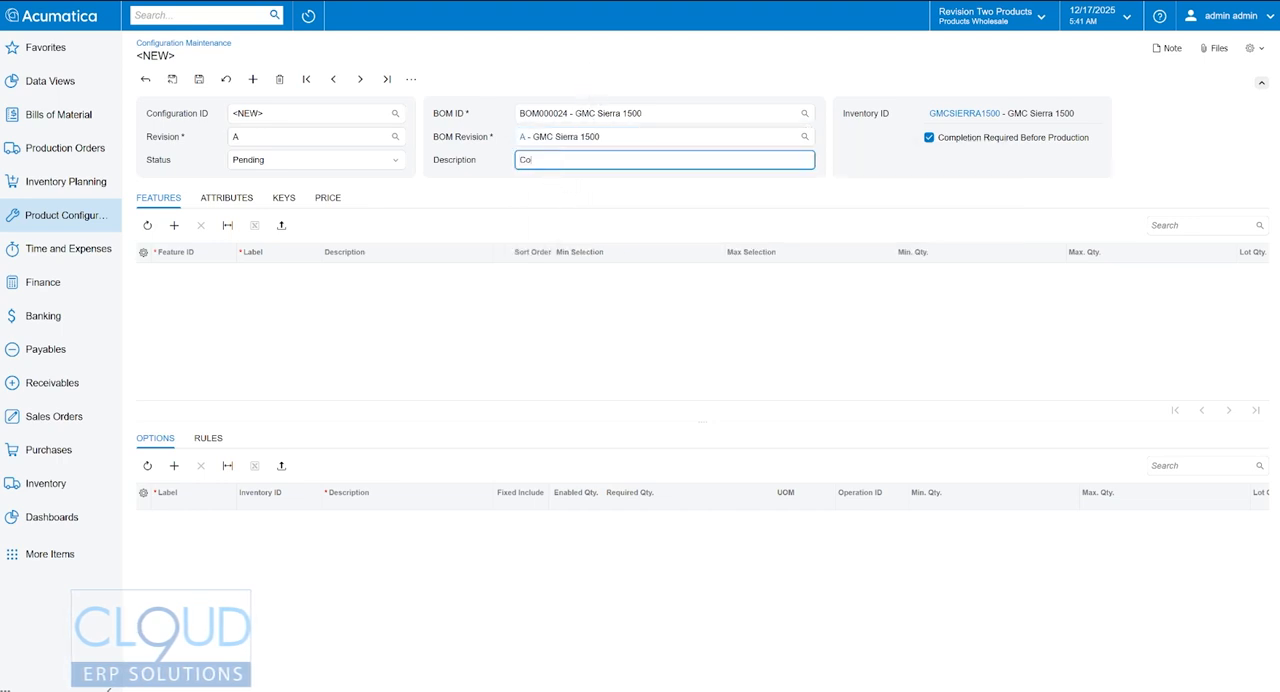
text(nfigure Sierra Pickup)
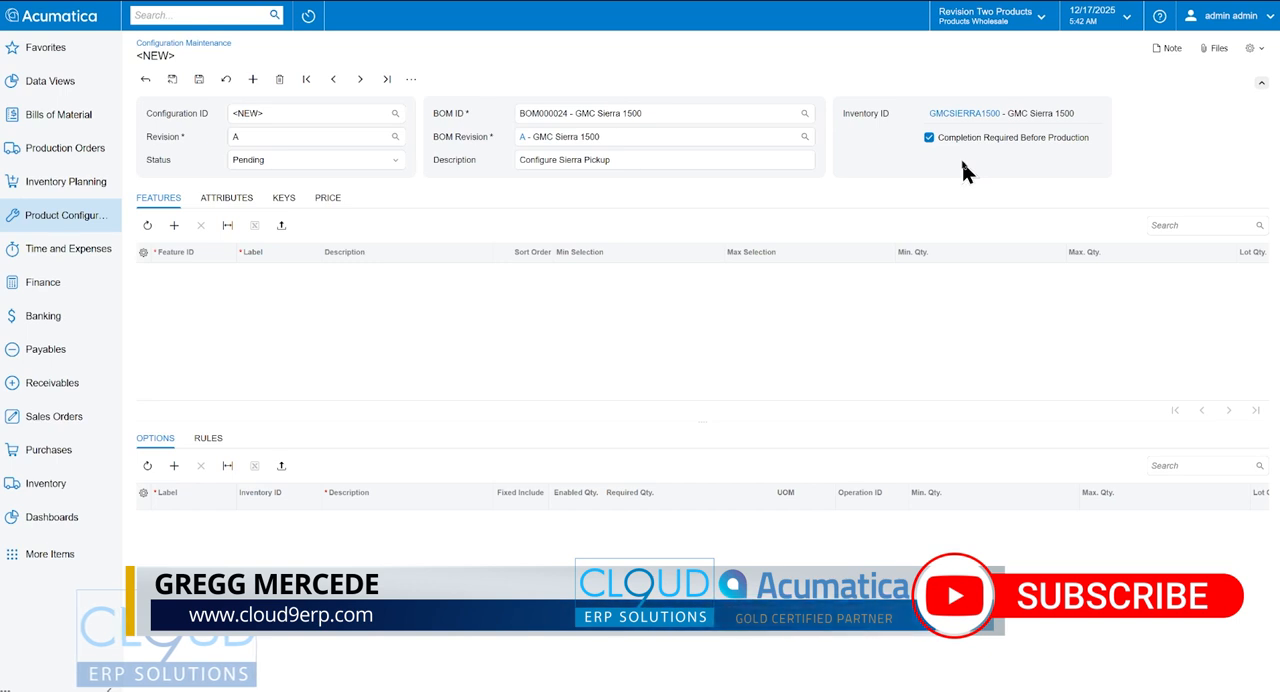
- Add the SIERRACONFIG feature to the configuration's feature list
click(174, 226)
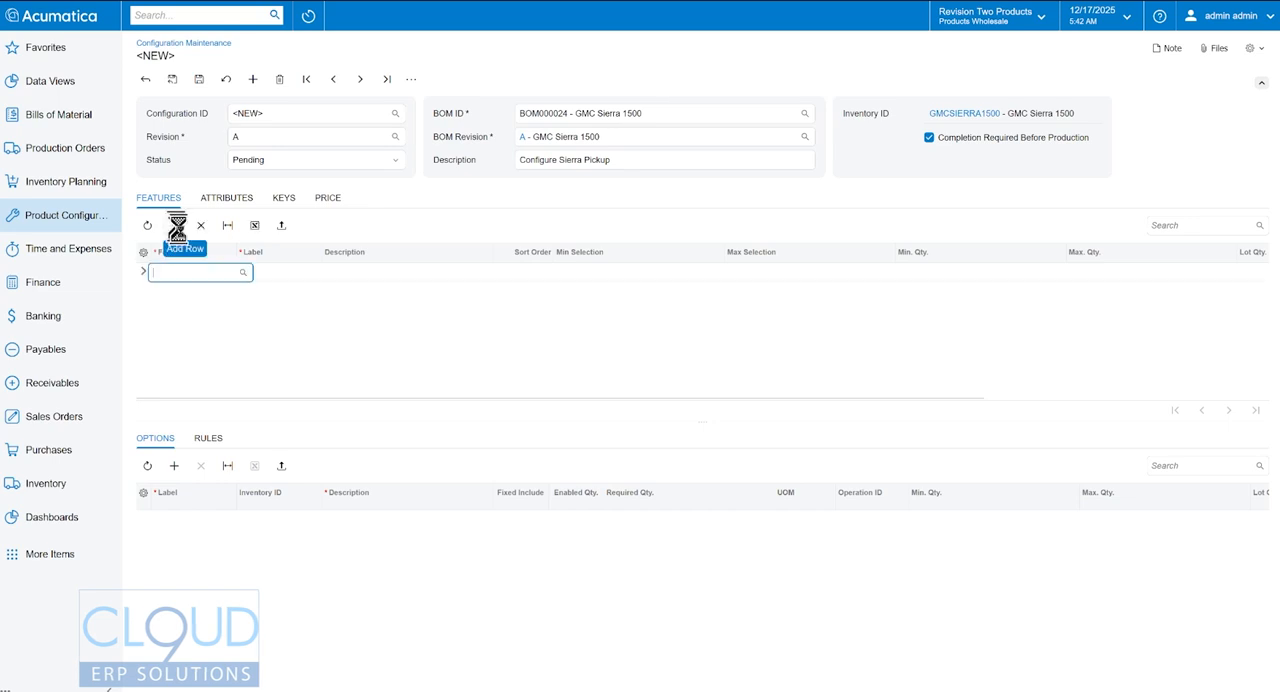
click(243, 274)
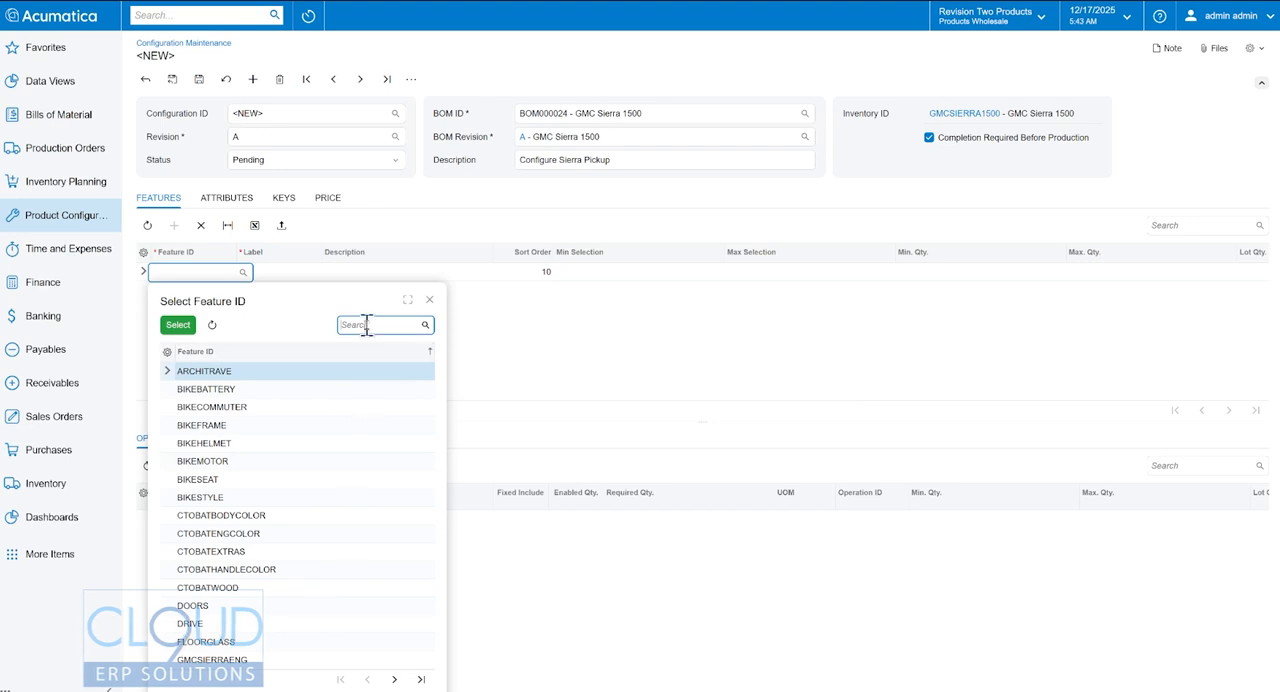
text(config)
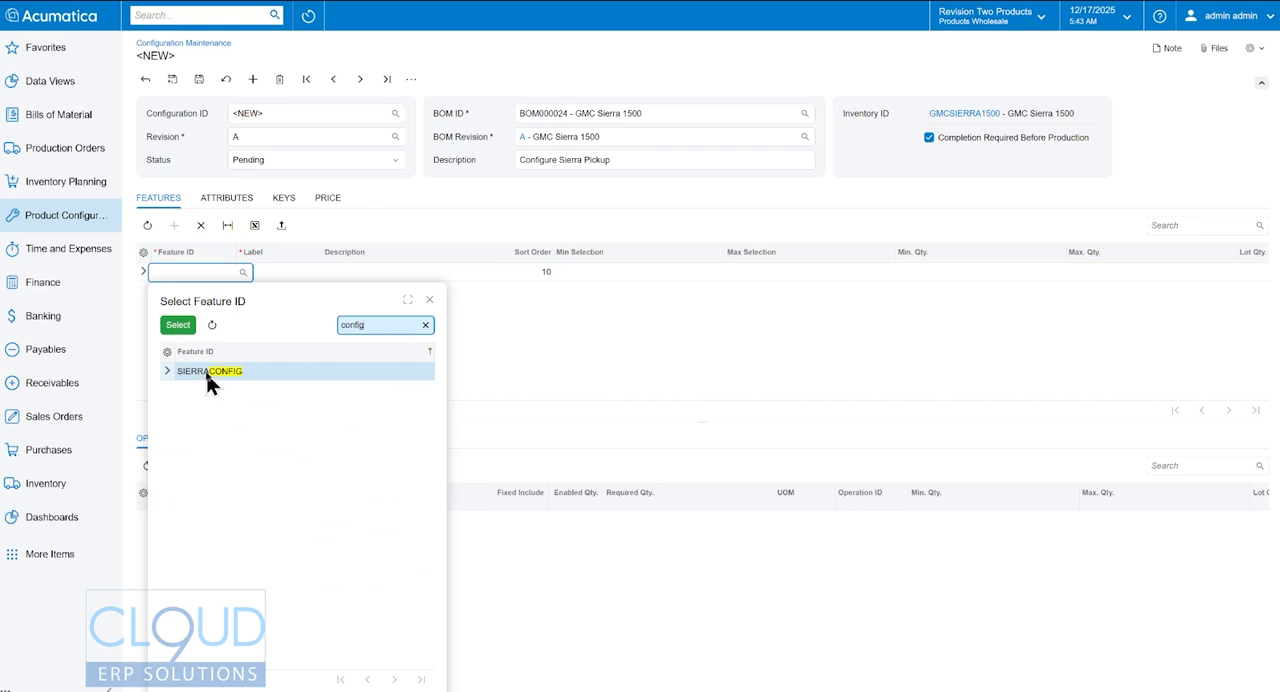
double_click(203, 373)
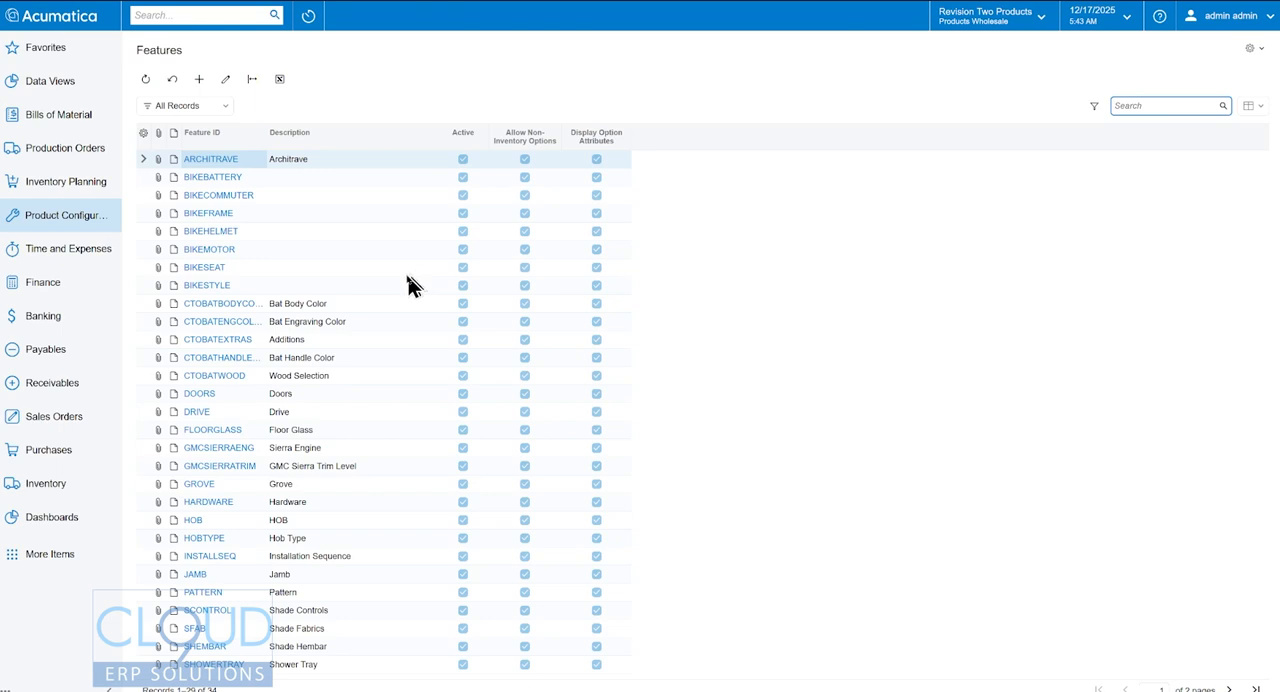
- Search the Features list for "sierra" and open the SIERRACONFIG feature record
text(s)
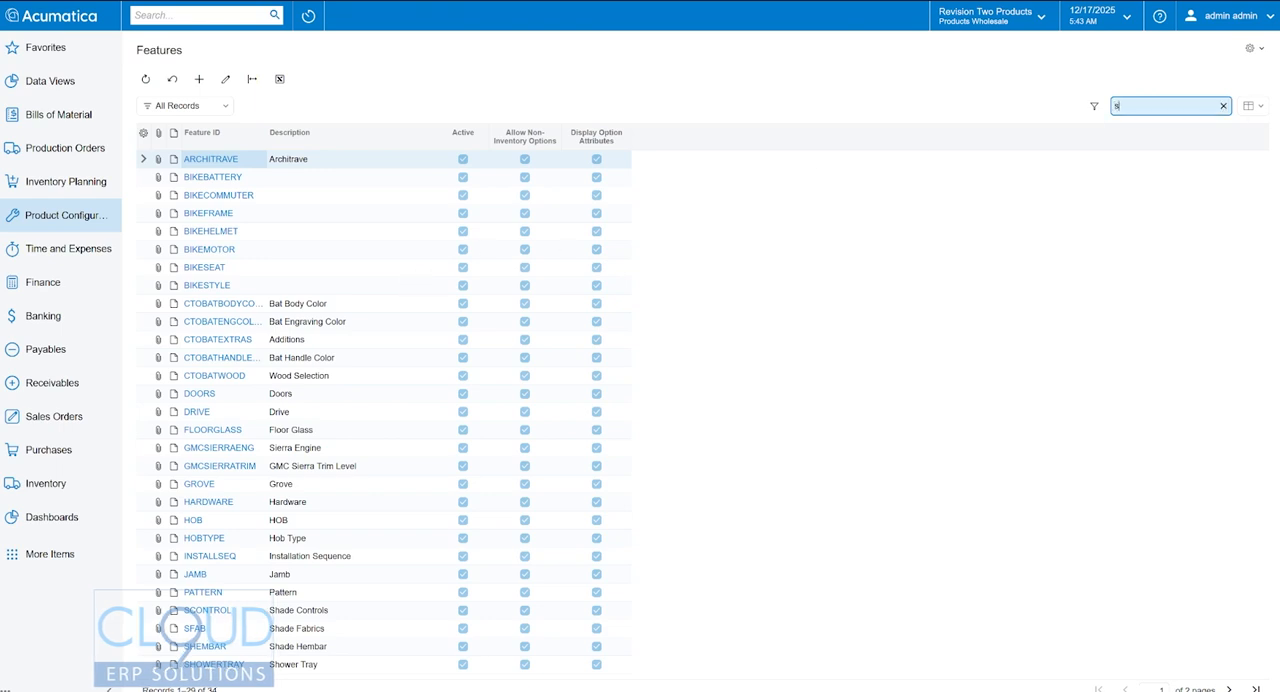
text(ierra)
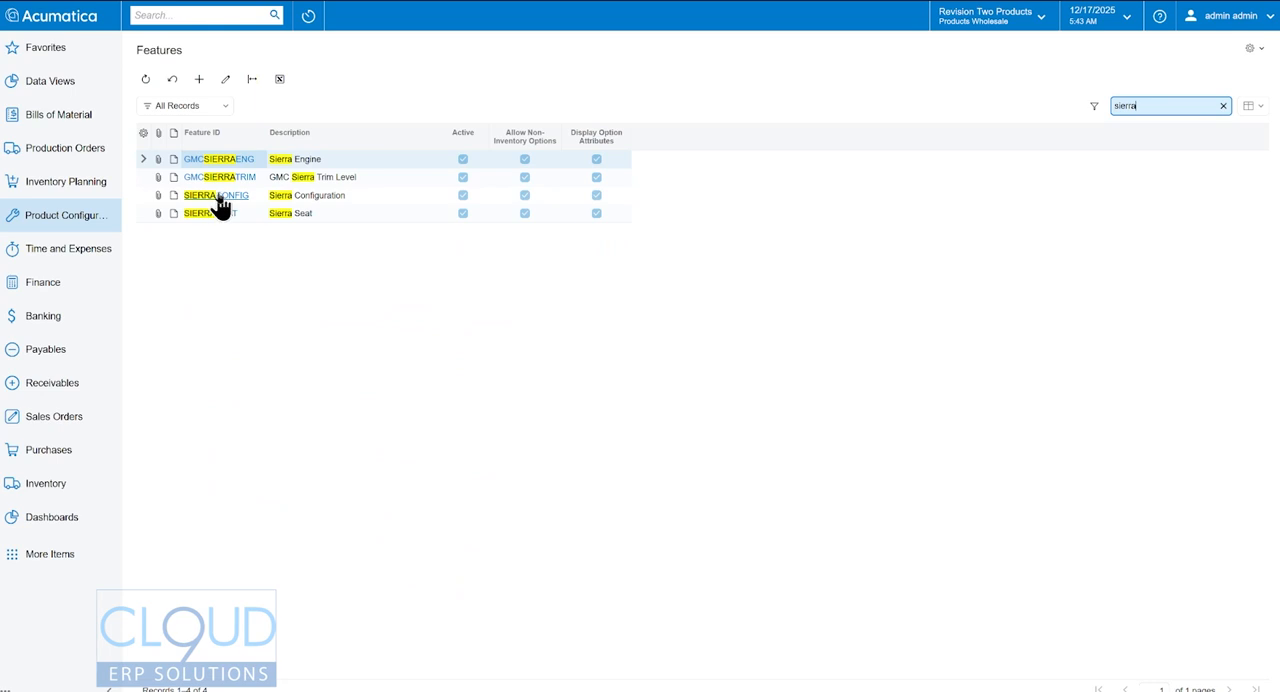
click(218, 197)
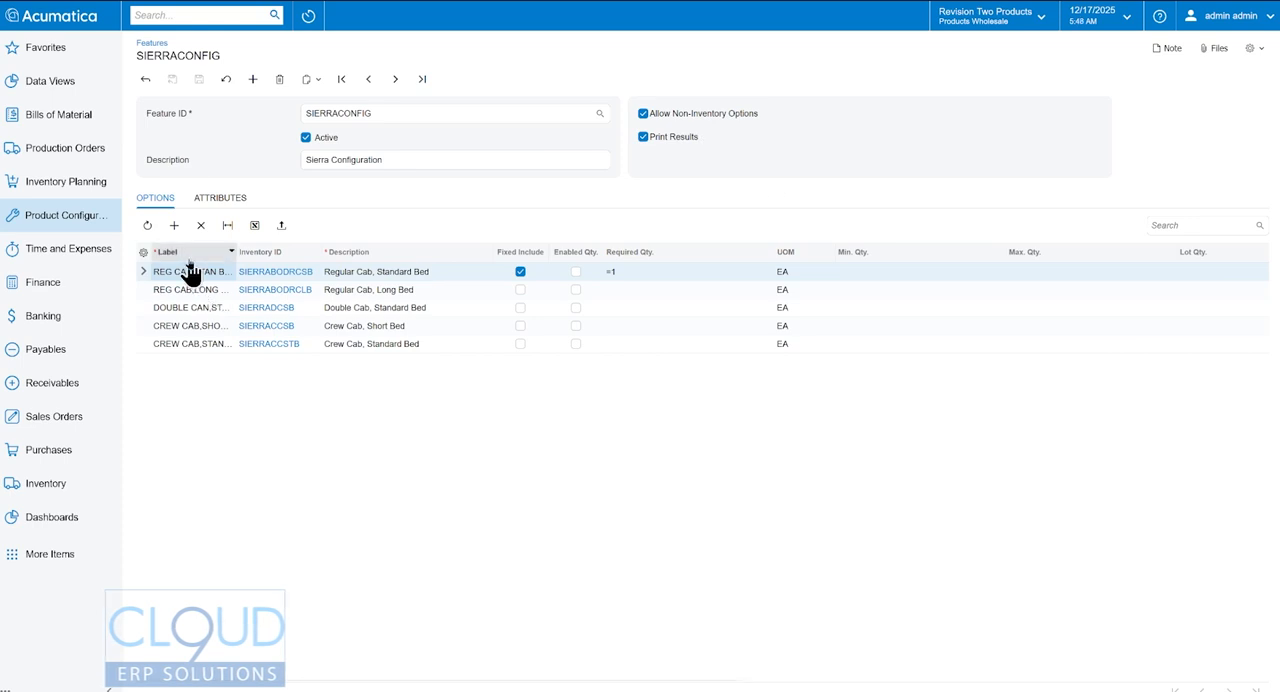
- Inspect the default price of the Regular Cab, Standard Bed option's inventory item SIERRABODRCSB
click(272, 272)
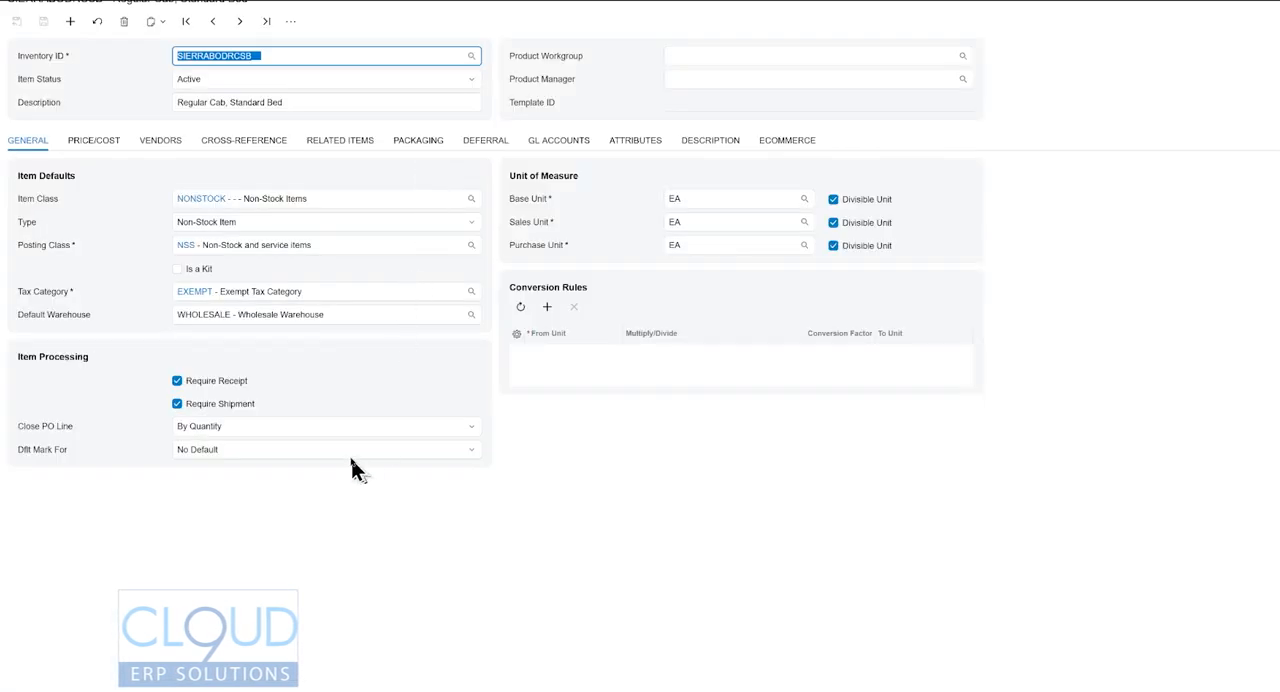
click(100, 150)
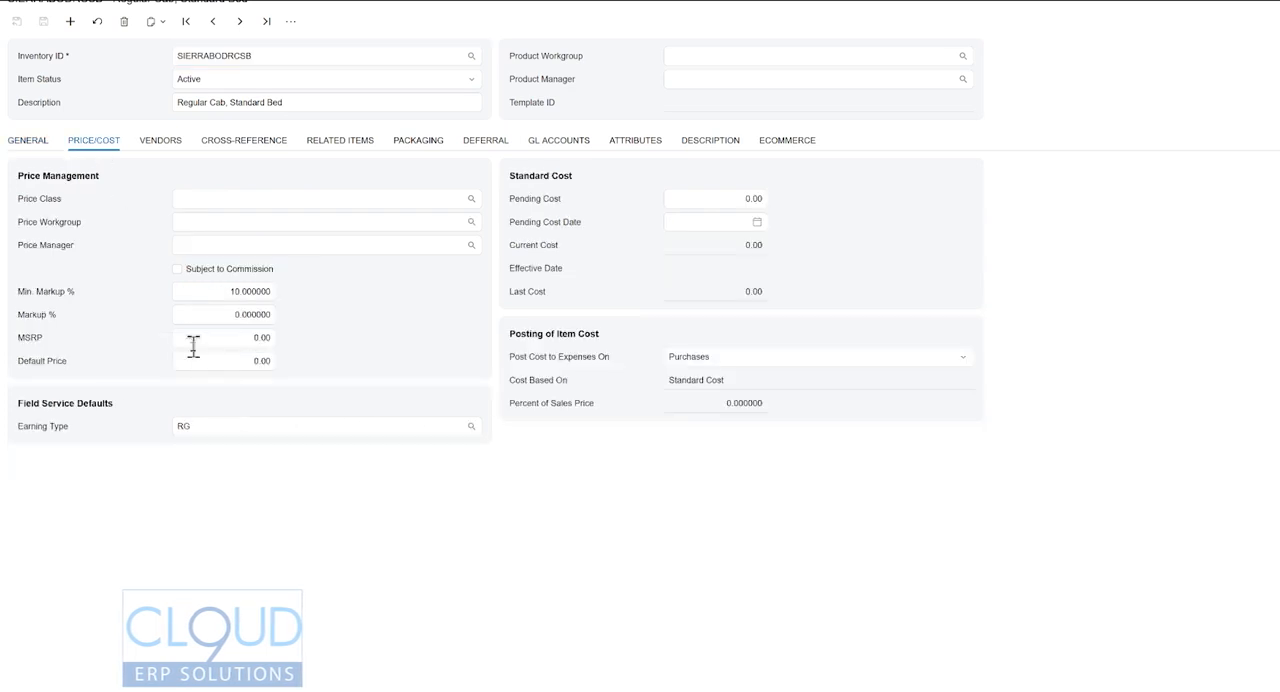
click(249, 360)
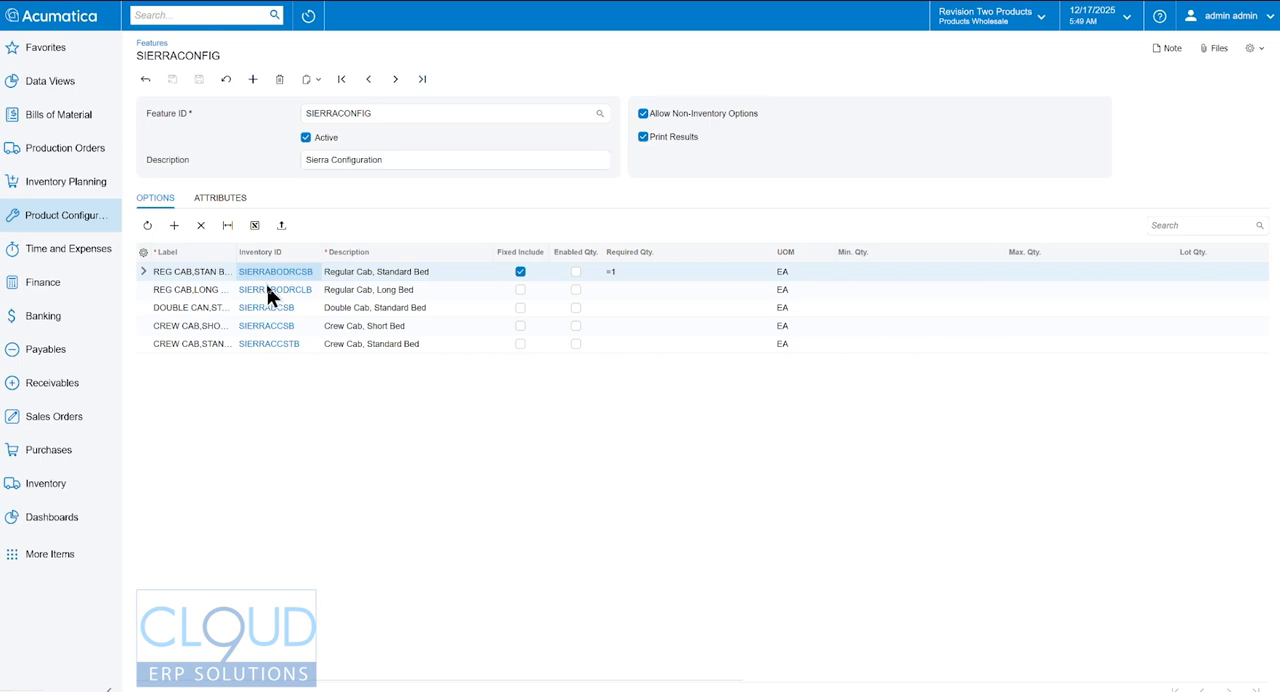
- Inspect the default price of the Regular Cab, Long Bed item SIERRABODRCLB and return to the feature
click(272, 291)
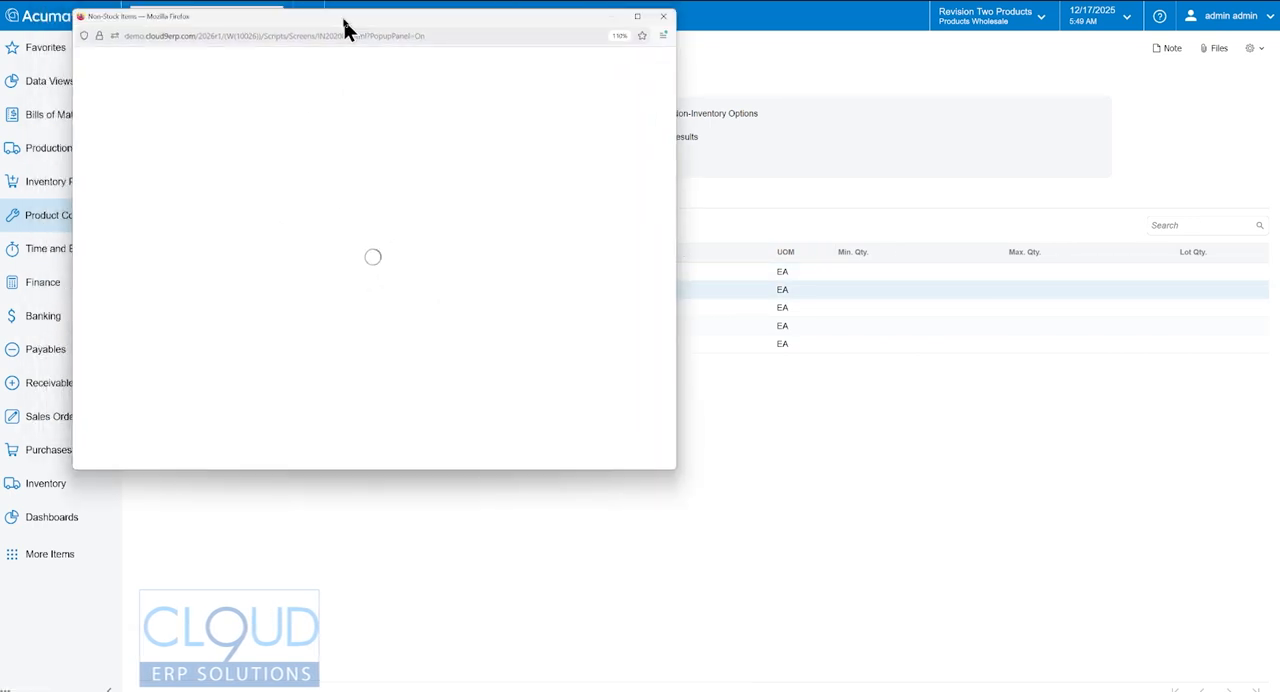
drag(345, 30, 345, 2)
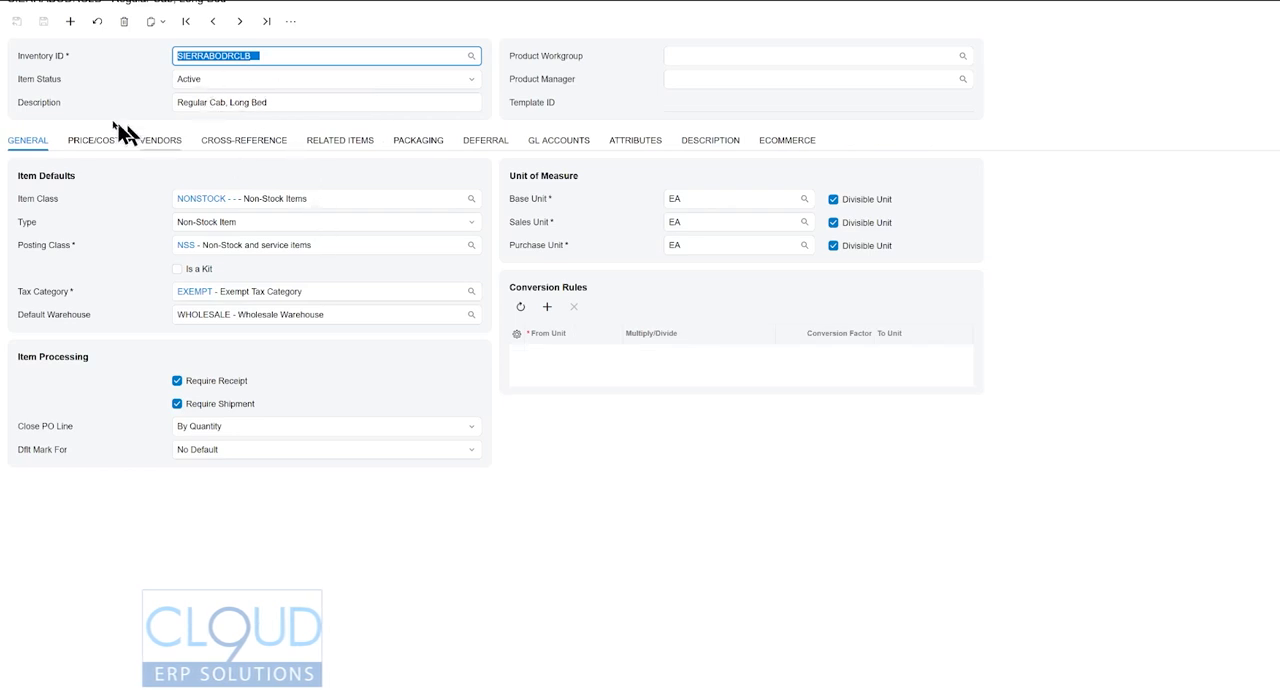
click(86, 140)
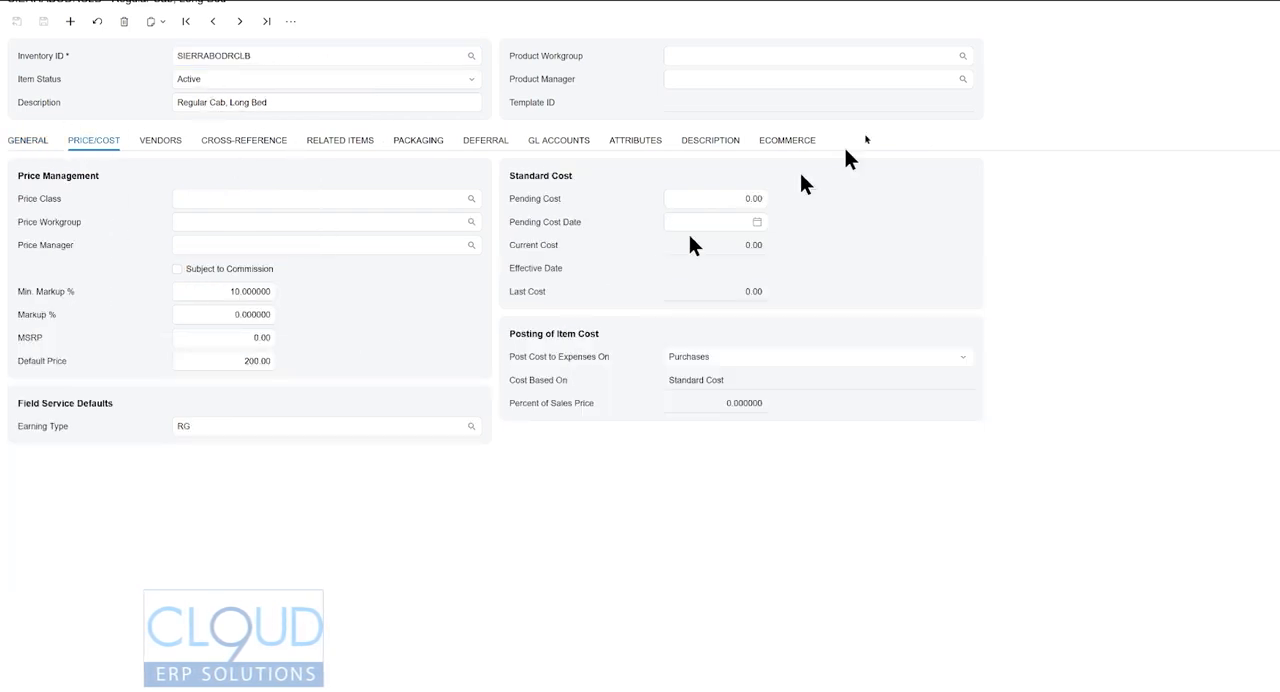
click(1262, 2)
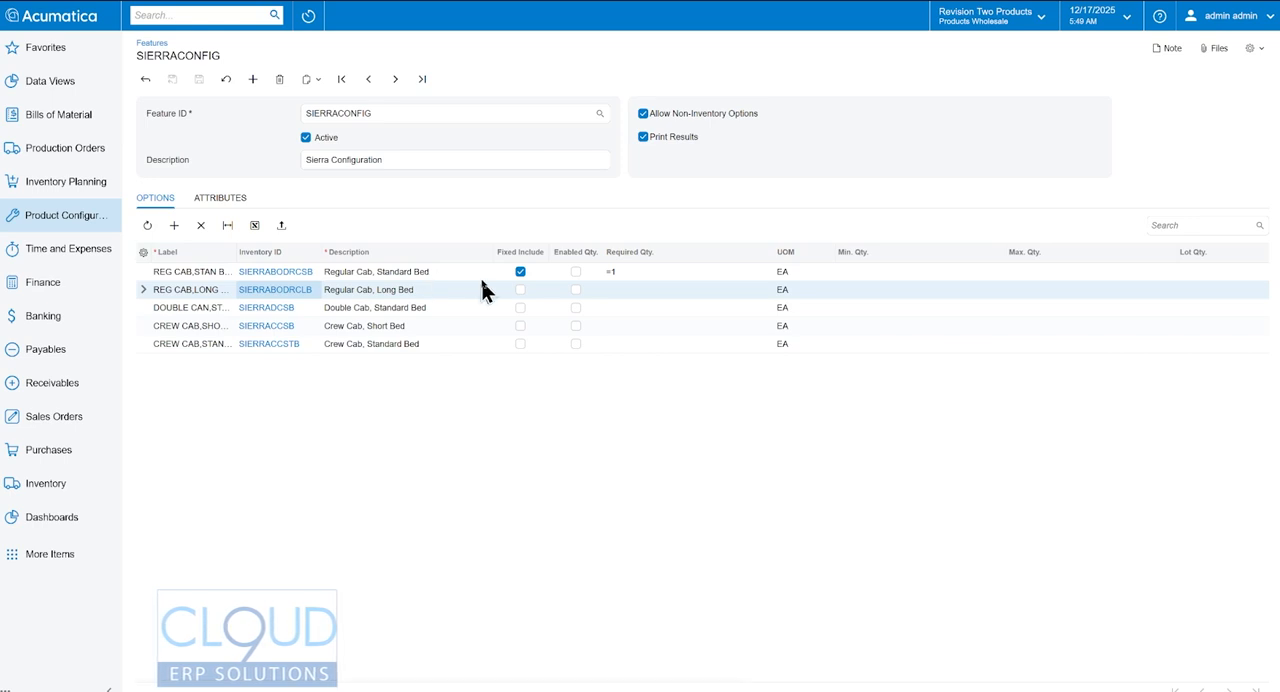
- Clear Fixed Include for the Regular Cab, Standard Bed option and copy its required quantity of =1 to the other four options
click(520, 271)
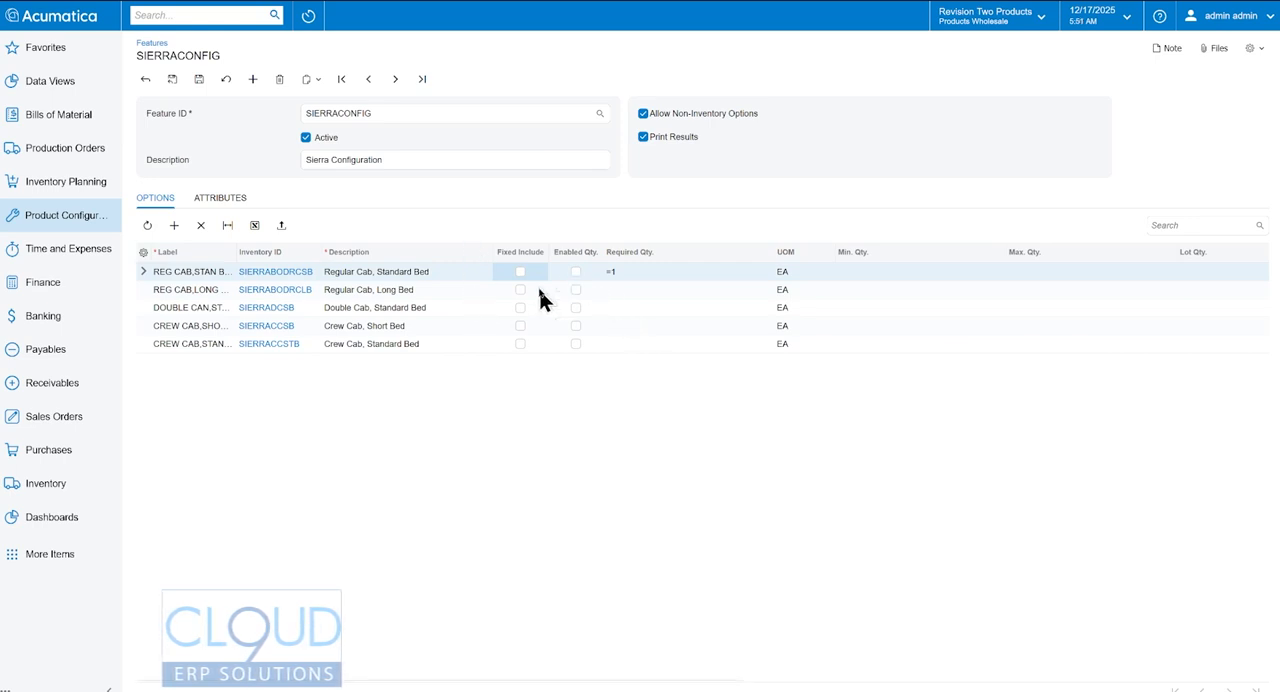
click(617, 274)
click(618, 273)
drag(634, 273, 574, 270)
key(ctrl+c)
click(625, 292)
key(ctrl+v)
click(623, 308)
key(ctrl+v)
click(621, 326)
key(ctrl+v)
click(623, 344)
key(ctrl+v)
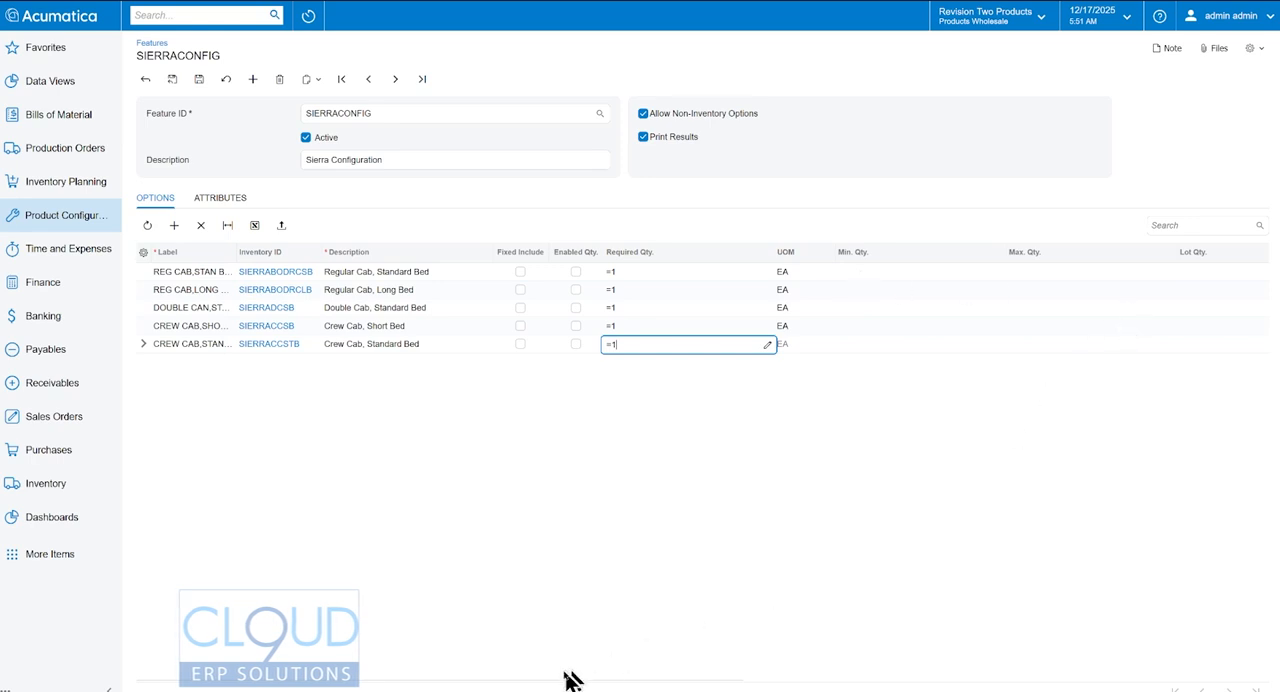
- Examine the options' material type choices and price factors, as well as the attributes defined for the SIERRACONFIG feature
drag(565, 684, 975, 681)
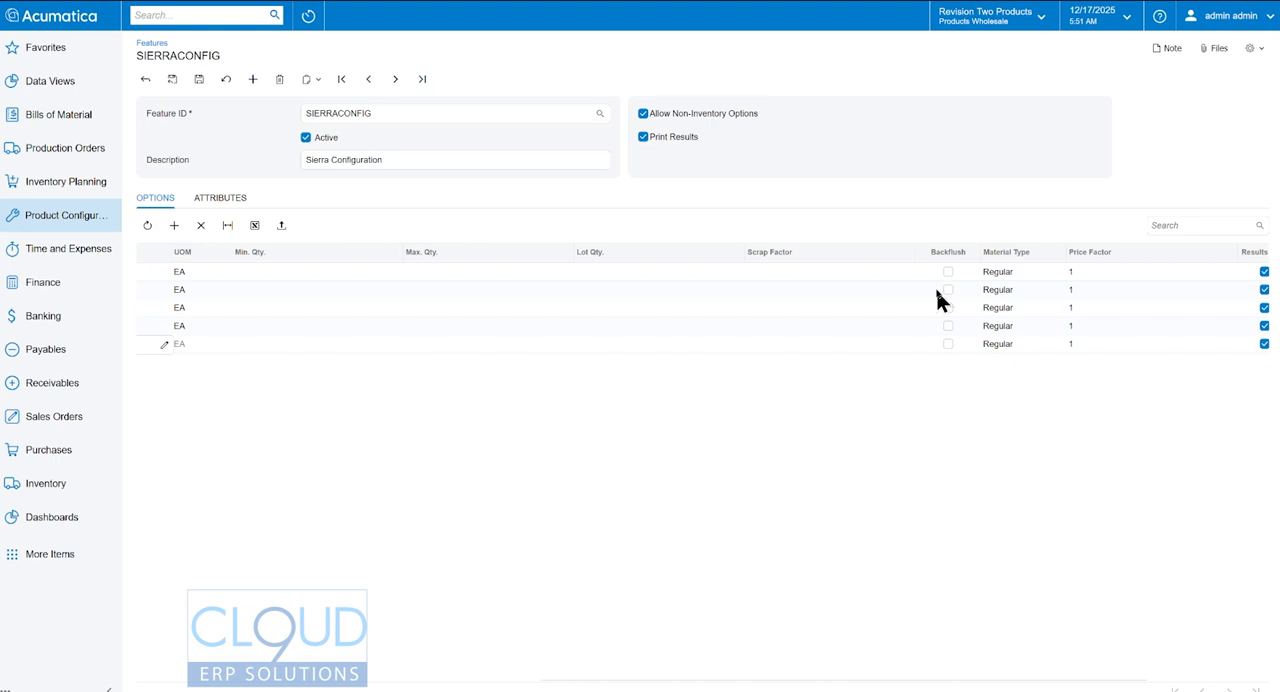
click(1006, 278)
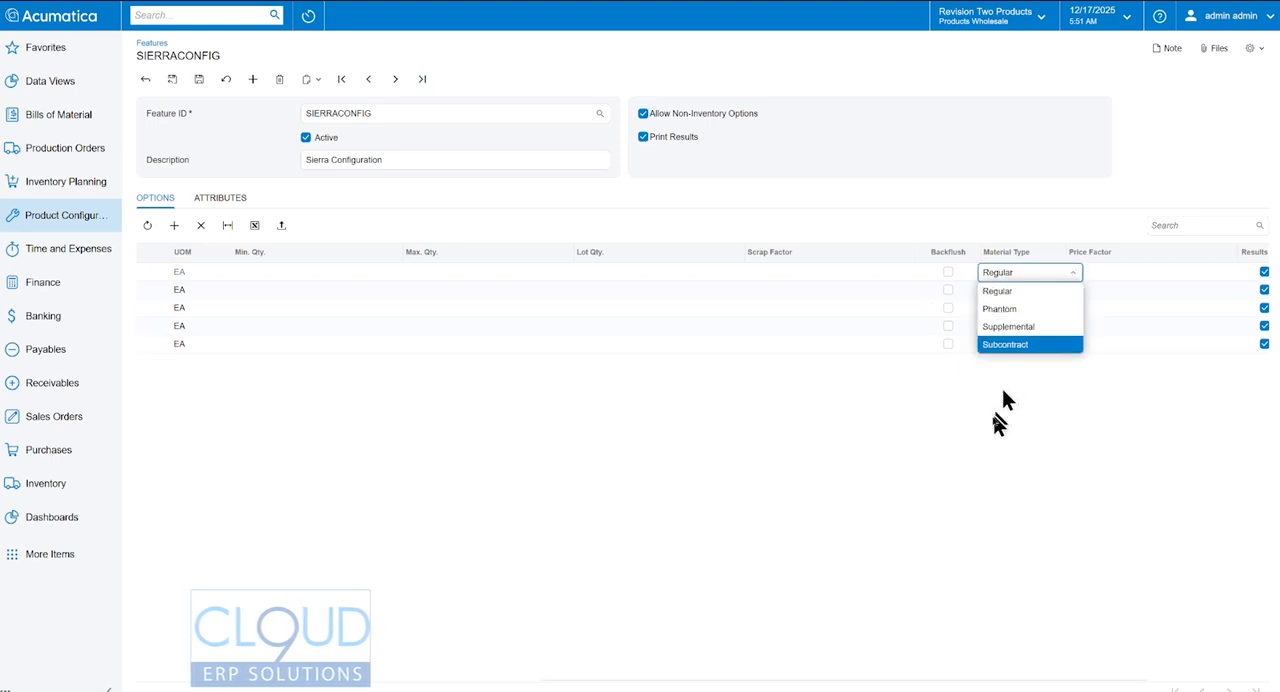
click(985, 139)
scroll(946, 275, right, 2)
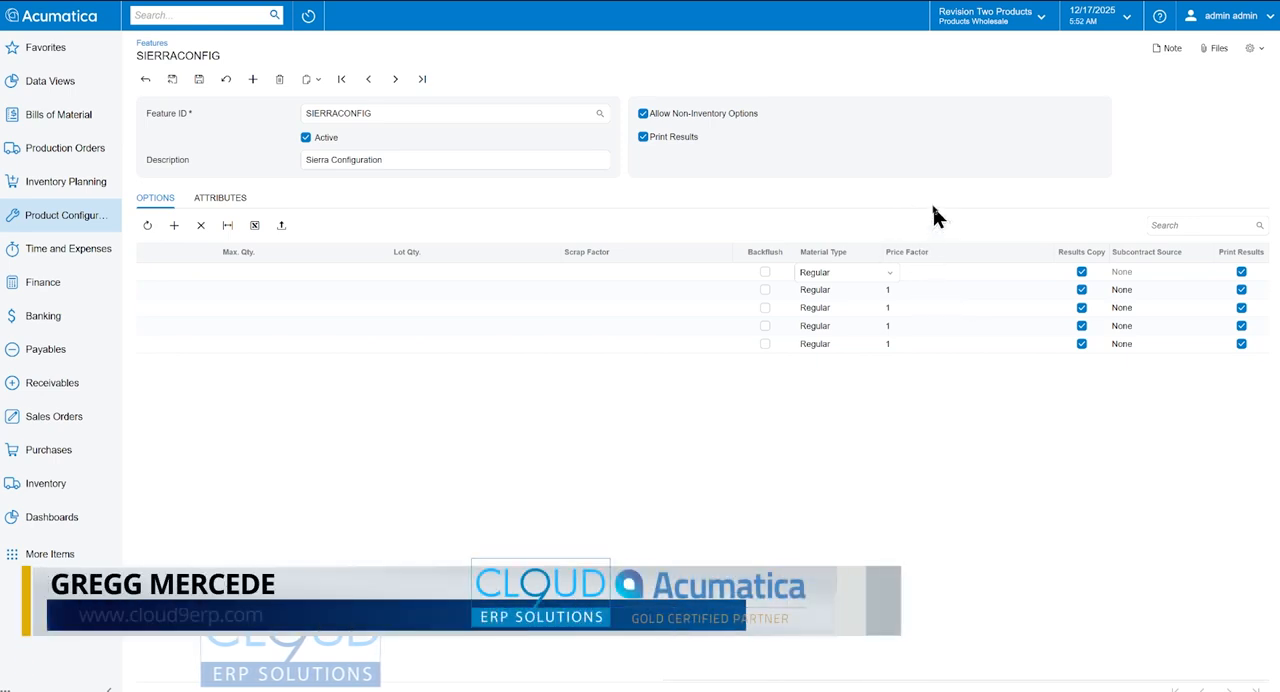
click(921, 272)
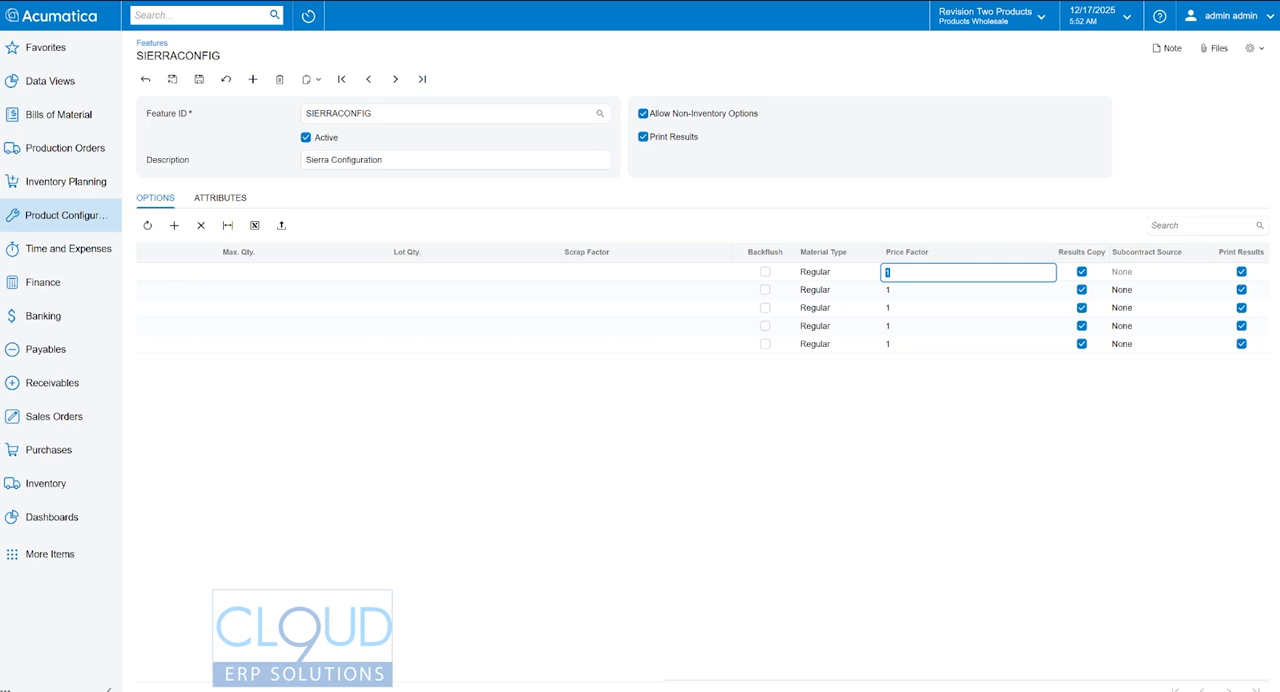
drag(709, 681, 80, 655)
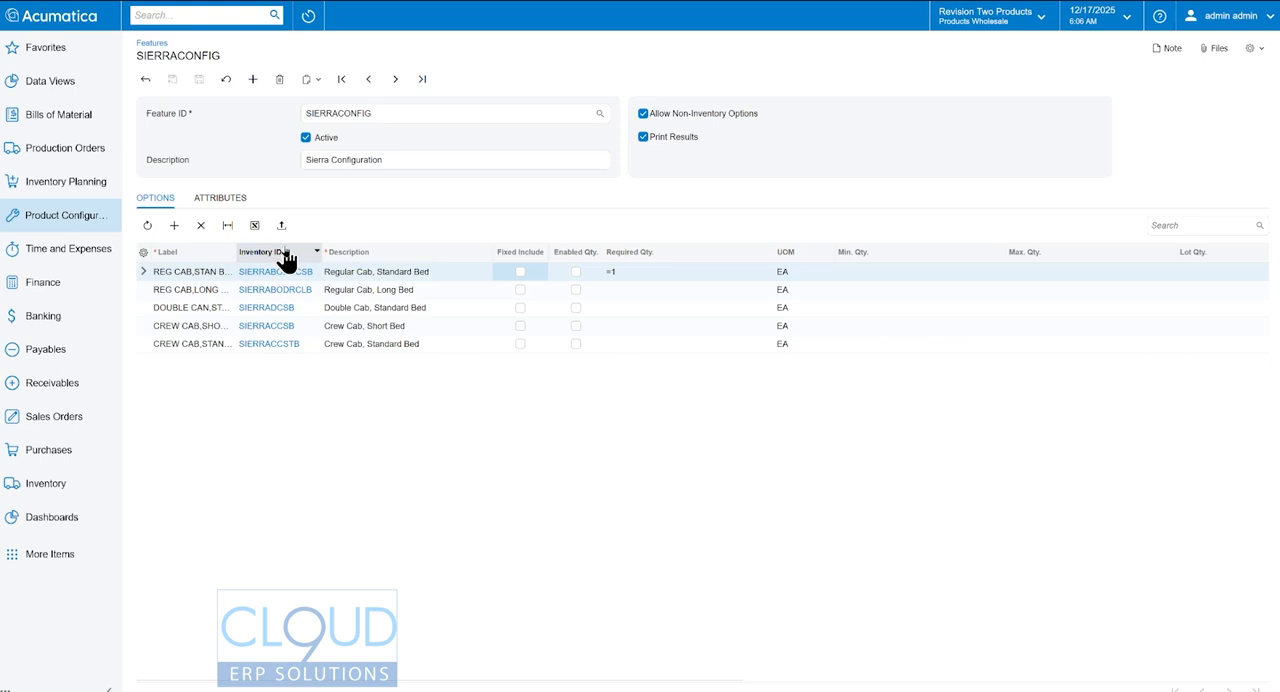
click(228, 199)
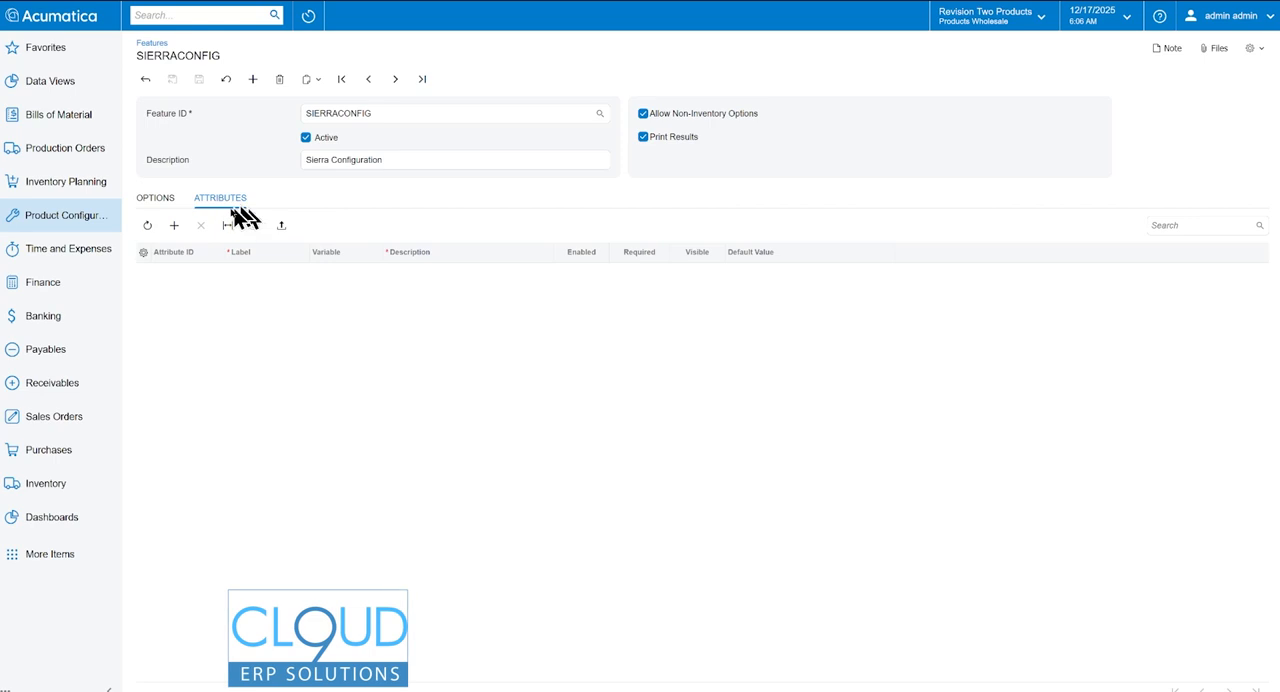
click(158, 199)
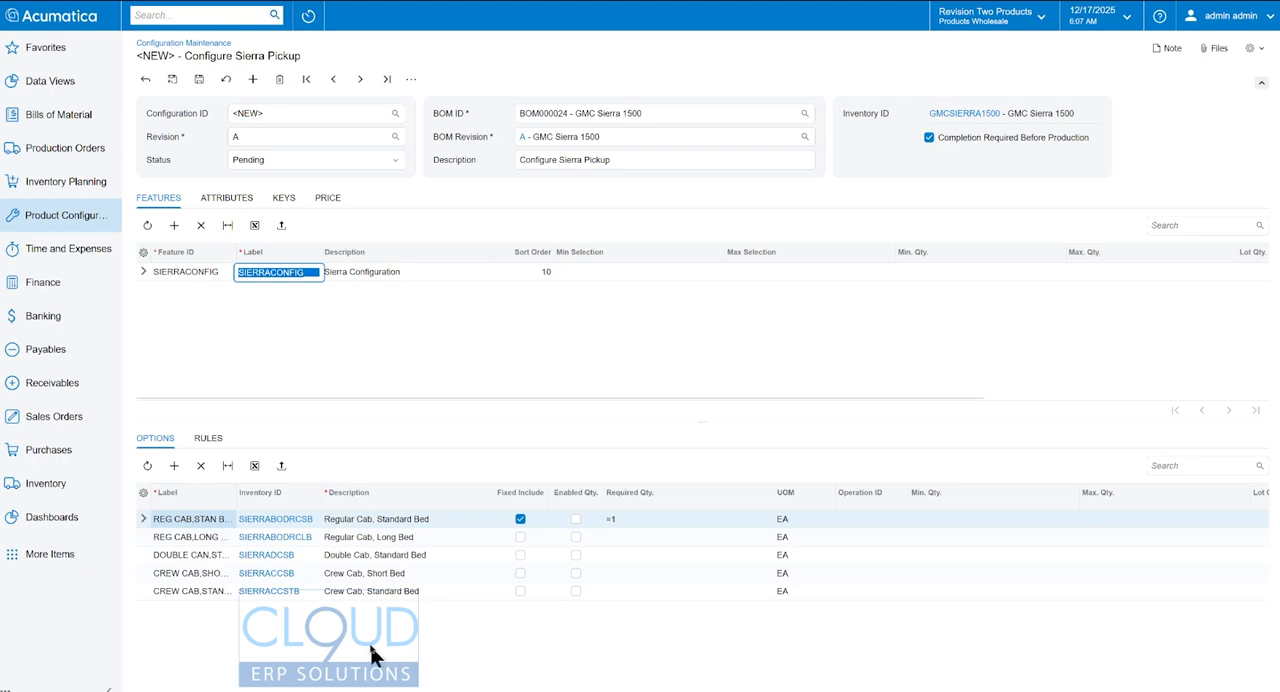
- Clear Fixed Include for the Regular Cab, Standard Bed option and assign it to operation 0010, Assembly
key(shift+Tab)
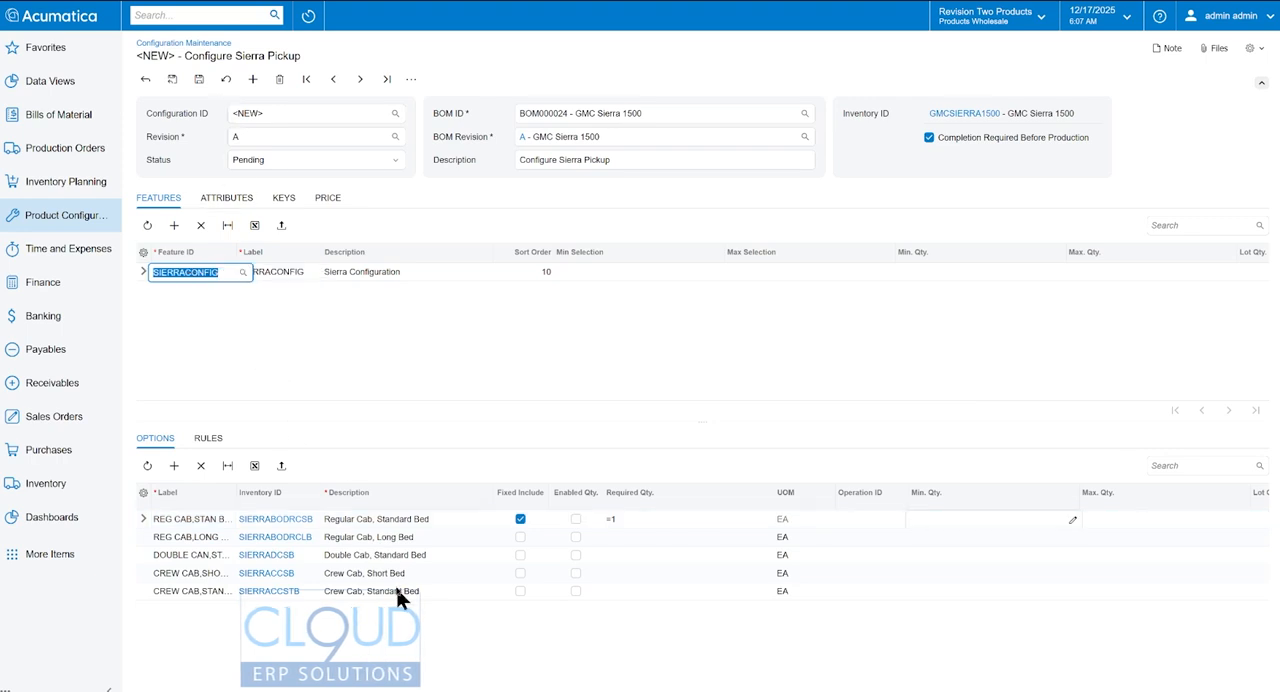
click(520, 520)
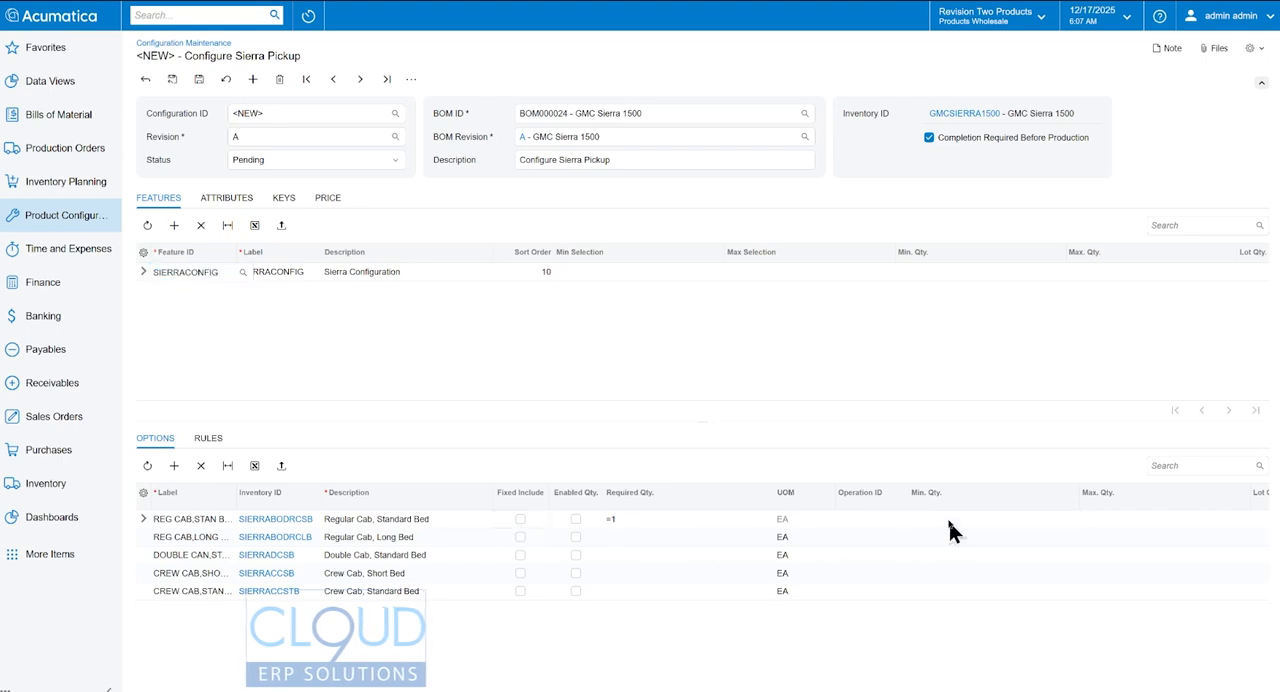
click(862, 520)
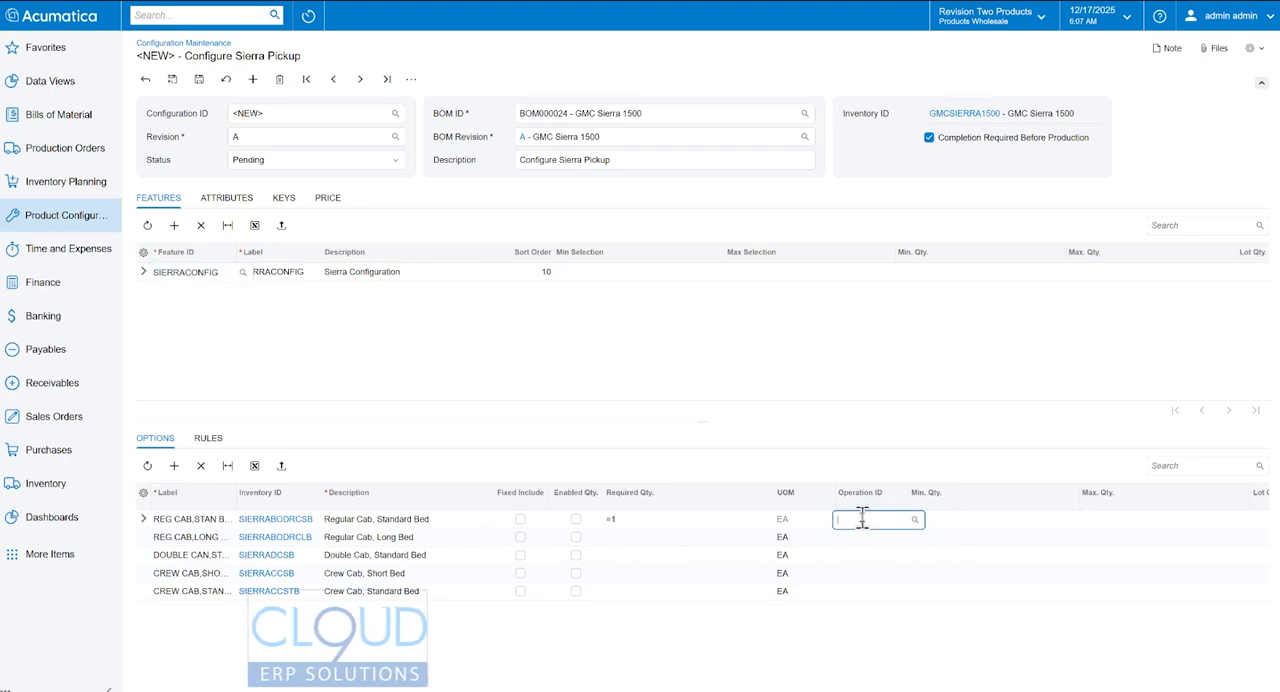
click(914, 520)
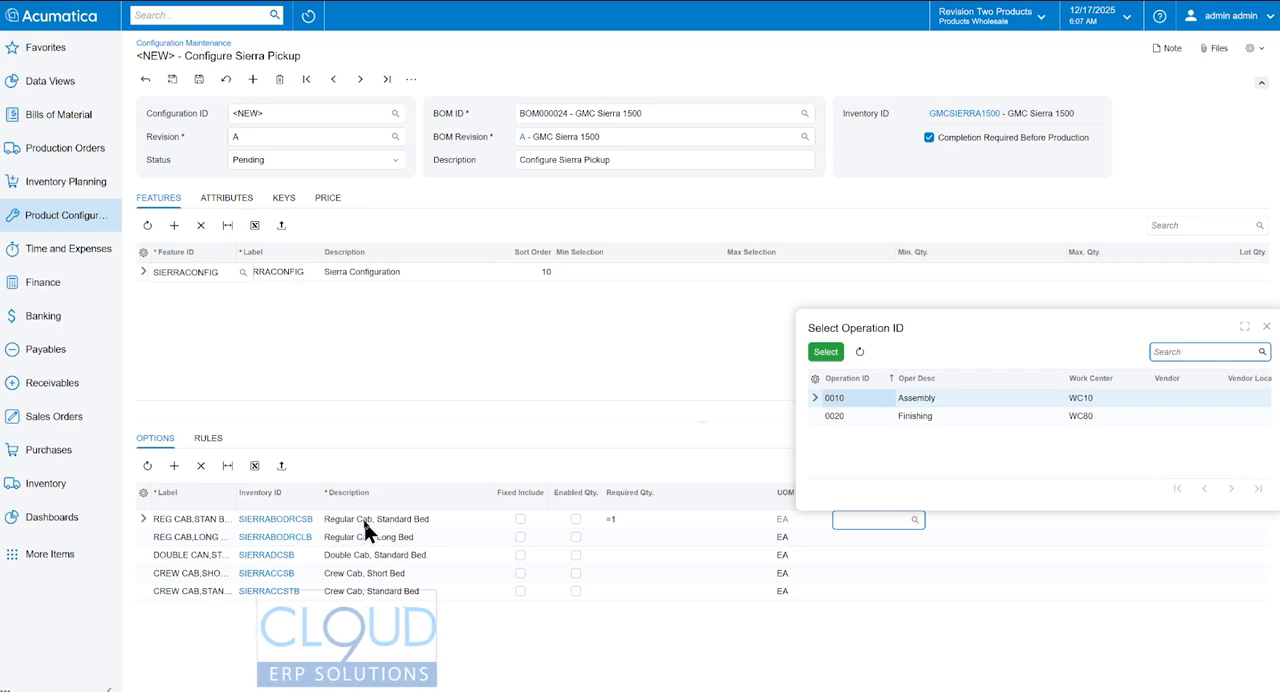
click(838, 402)
double_click(839, 403)
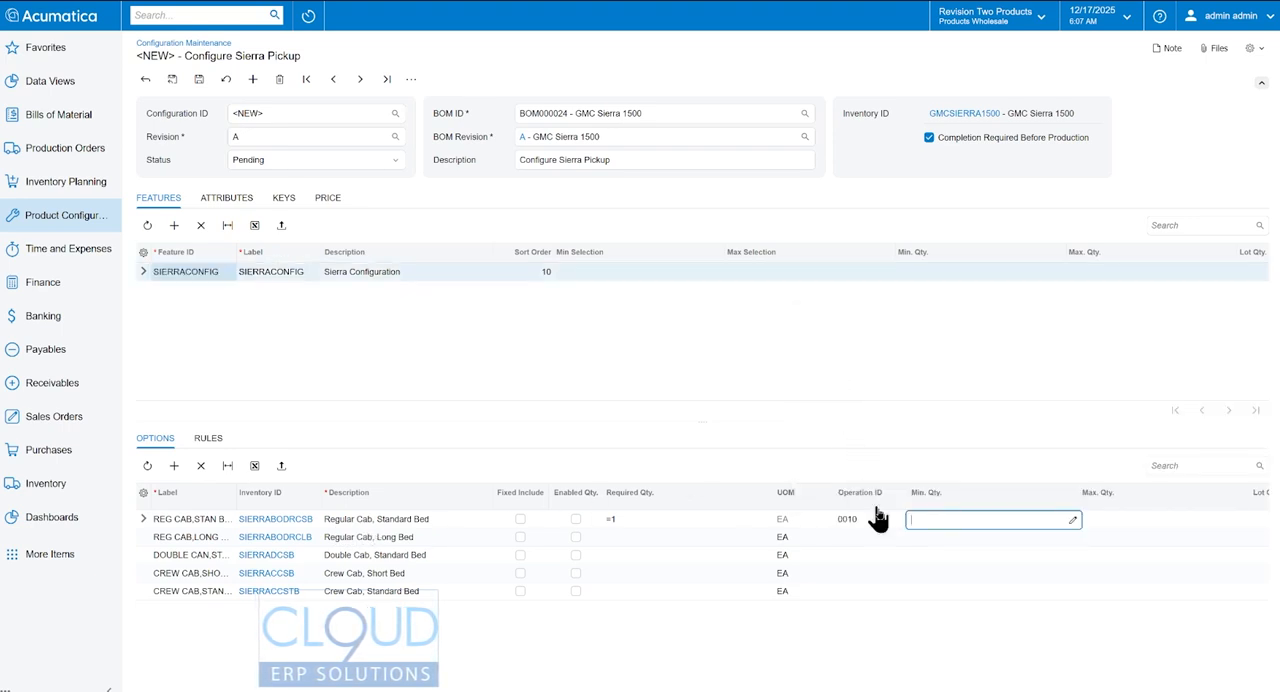
- Copy operation ID 0010 from the Regular Cab, Standard Bed option to the other four cab and bed options
click(862, 519)
key(ctrl+c)
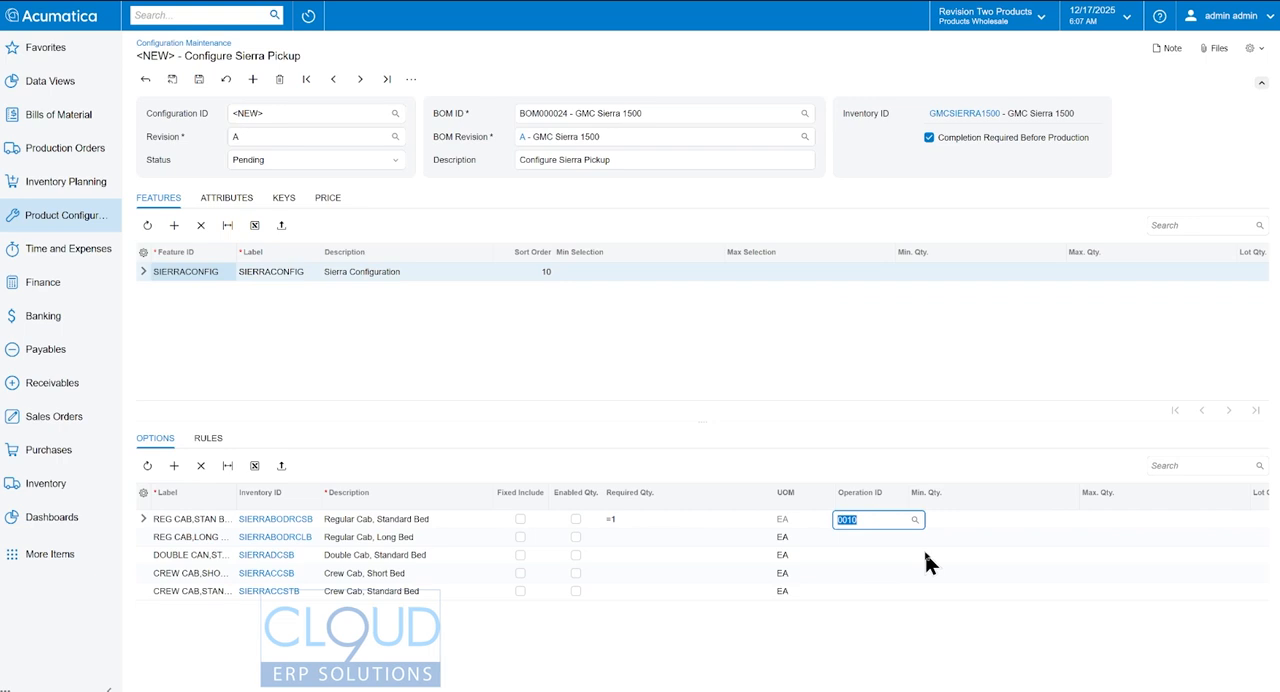
key(Down)
key(ctrl+v)
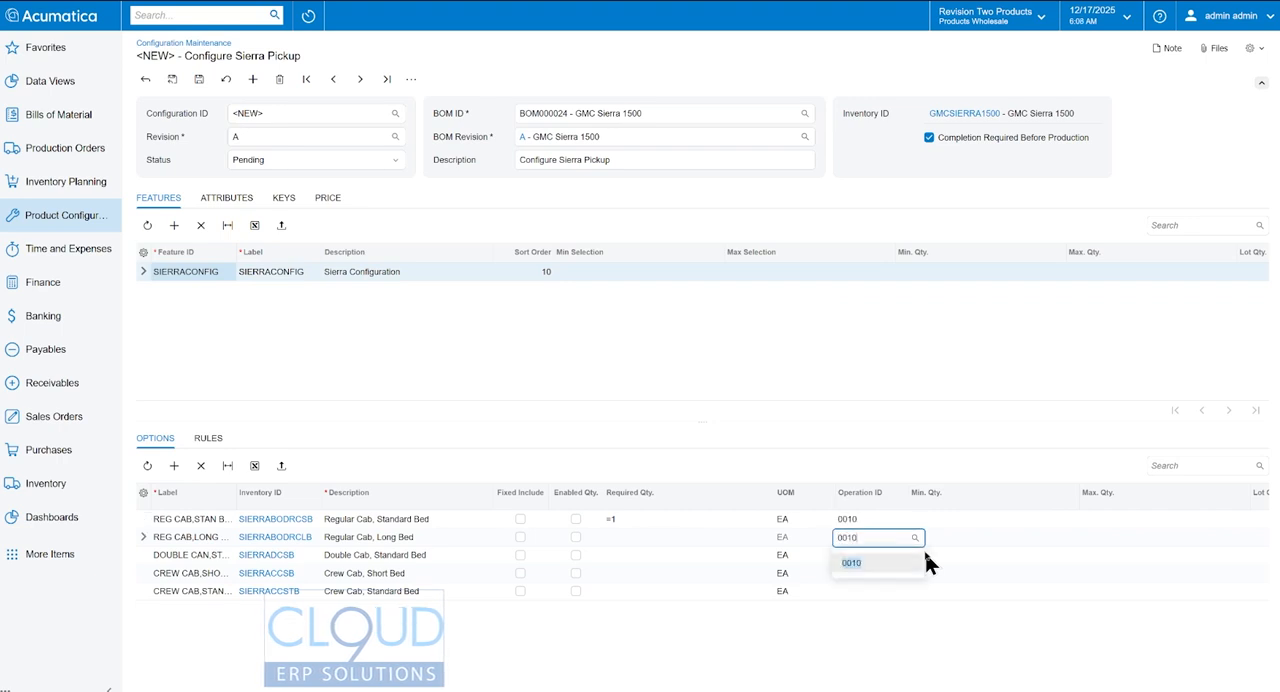
click(845, 574)
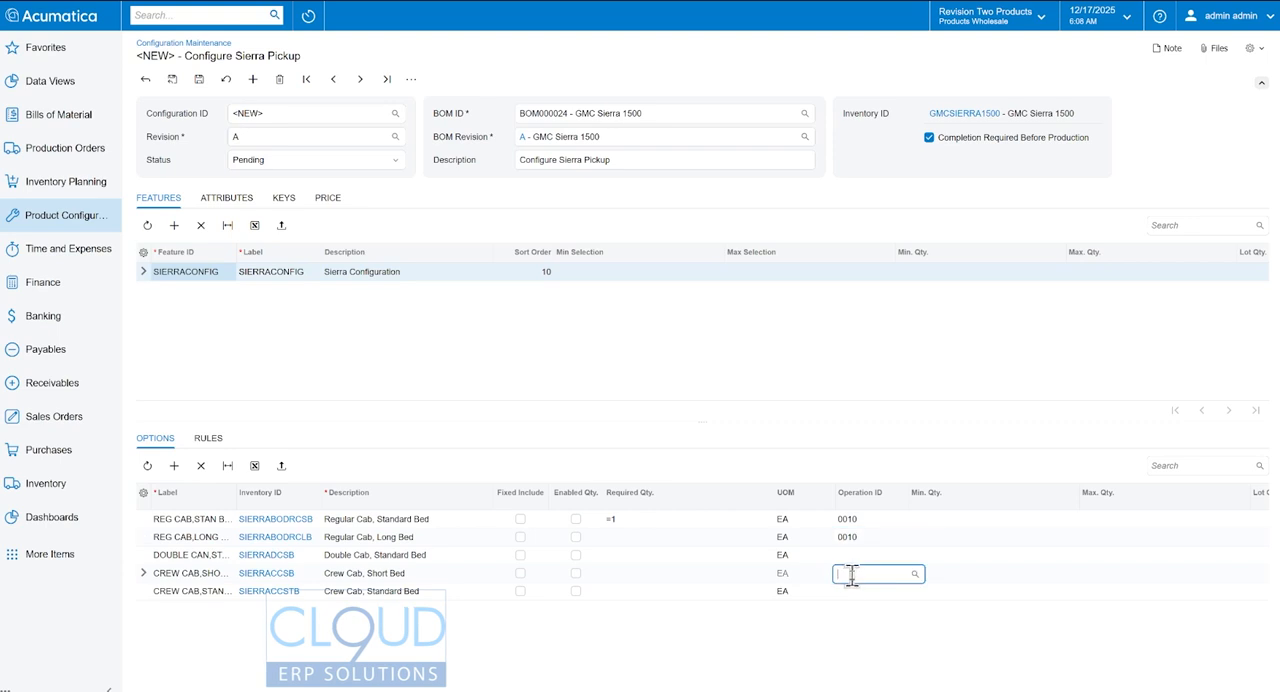
key(ctrl+v)
click(847, 555)
key(ctrl+v)
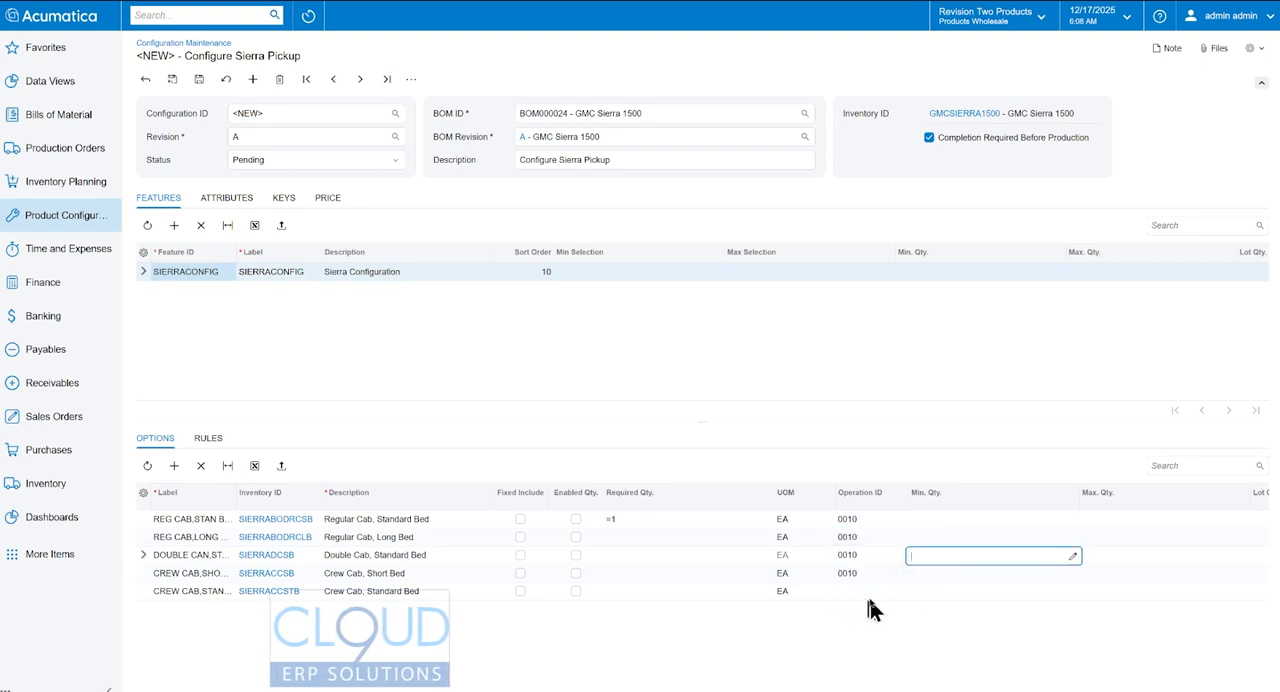
click(858, 591)
key(ctrl+v)
key(Tab)
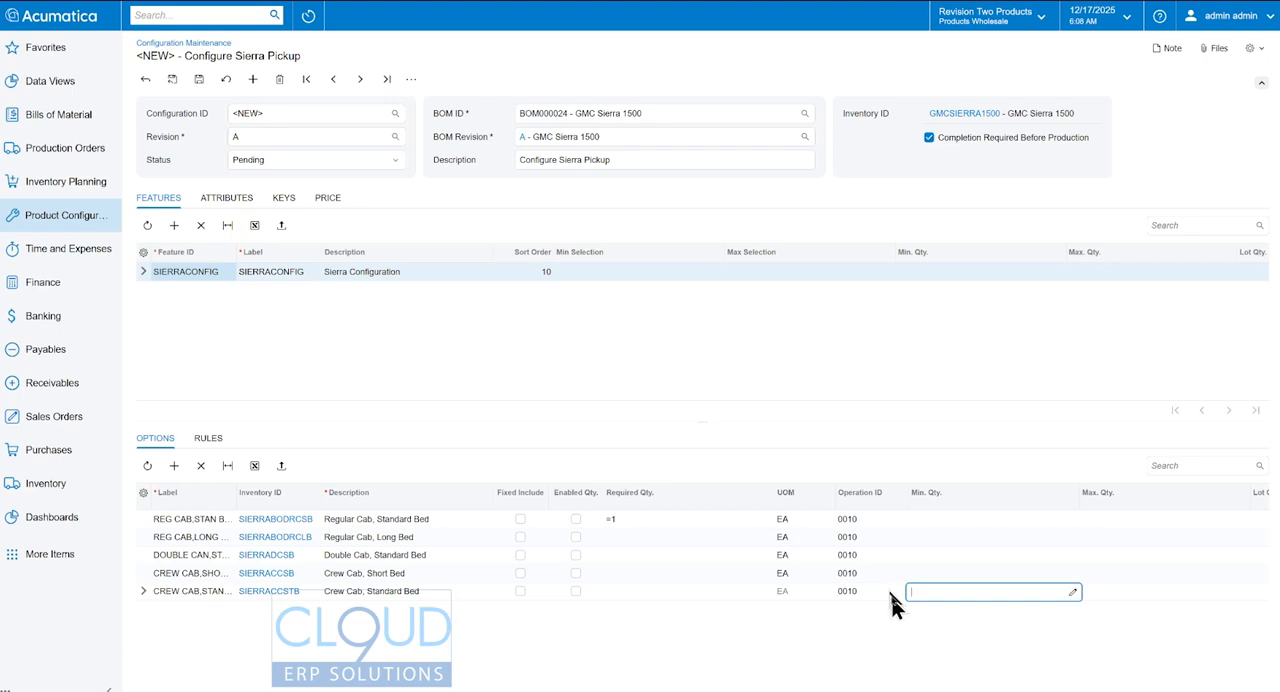
- Set the minimum and maximum quantity to 1 for all five cab and bed options
click(945, 519)
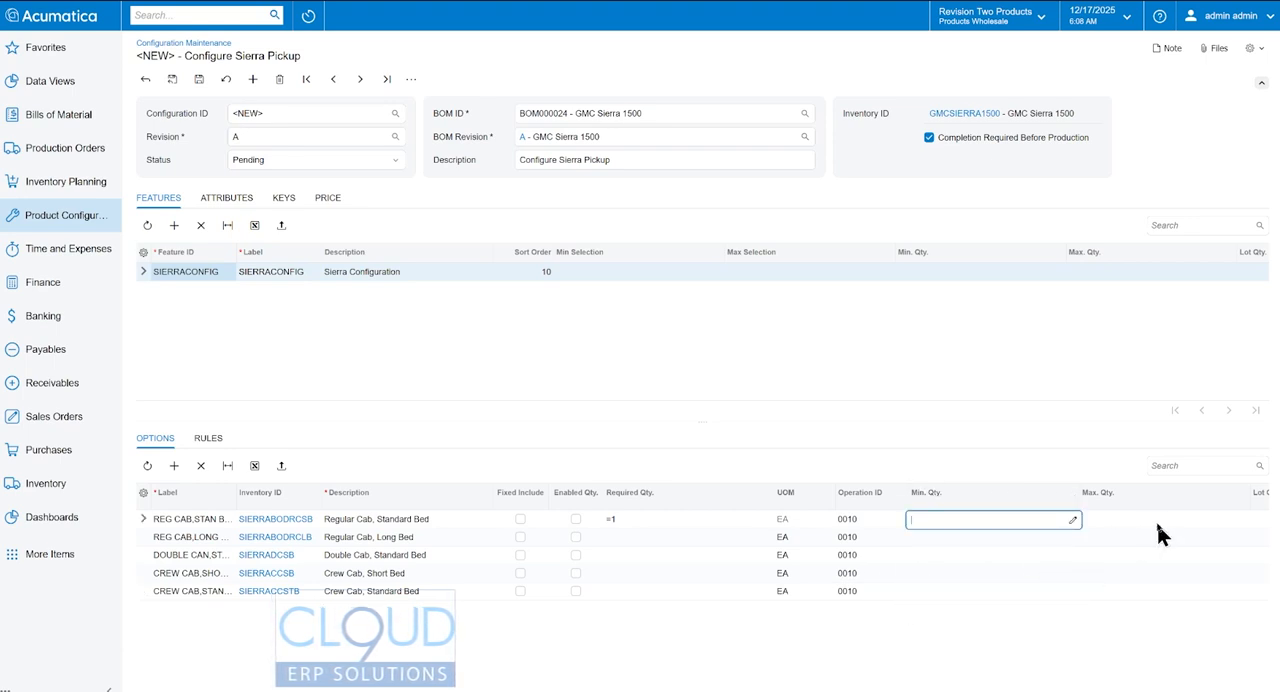
text(1)
key(Tab)
text(1)
key(shift+Tab)
key(Down)
text(1)
key(Down)
text(1)
key(Down)
text(1)
key(Down)
key(Up)
key(Up)
key(Tab)
text(1)
key(Down)
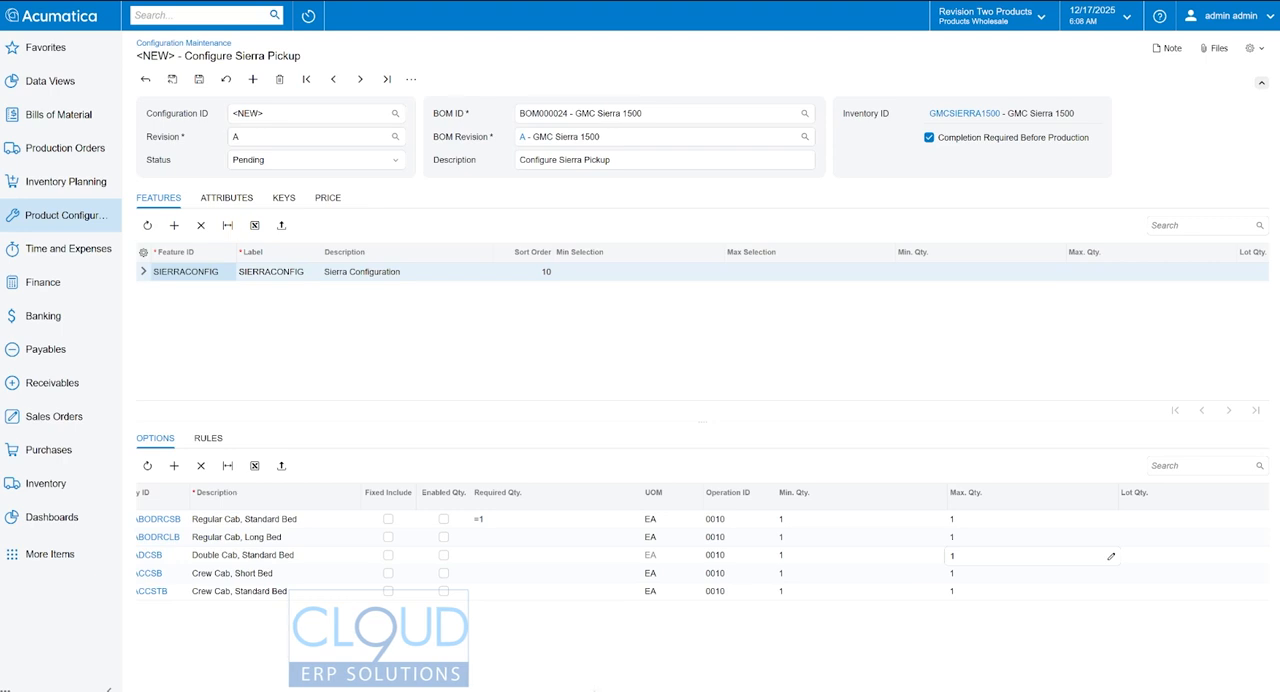
- Copy the required quantity =1 from the Regular Cab, Standard Bed option to the other four options
drag(698, 690, 830, 690)
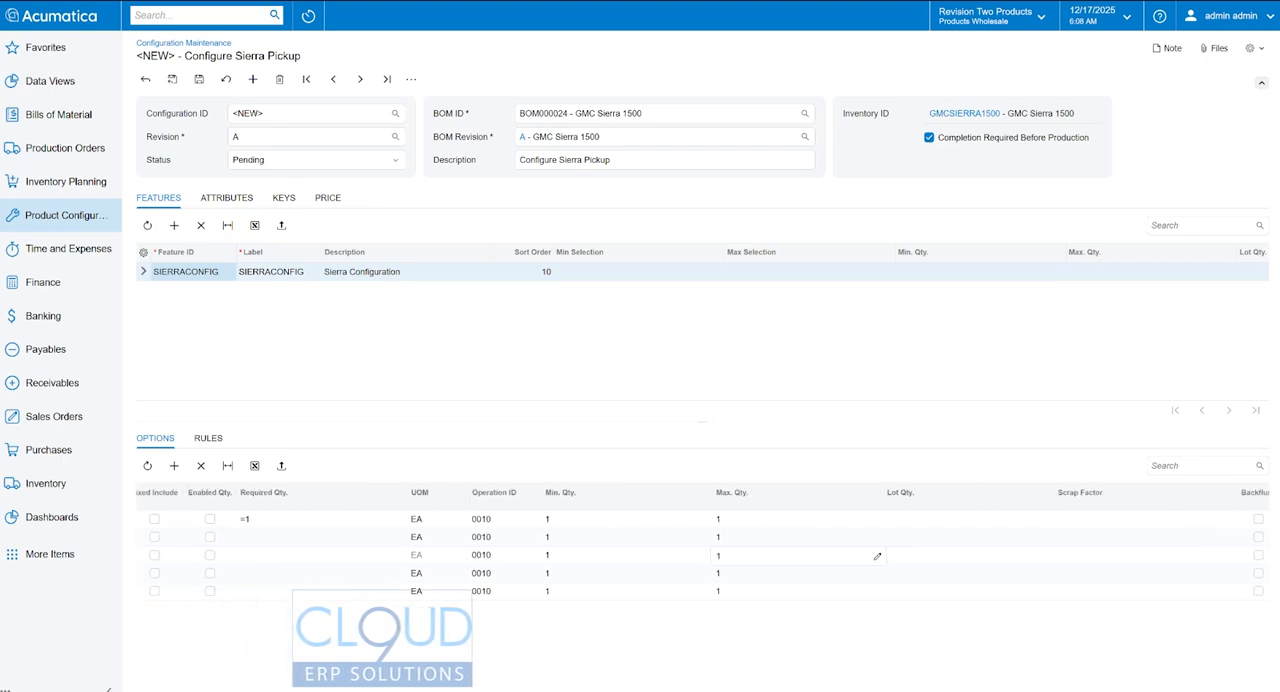
drag(688, 690, 1054, 690)
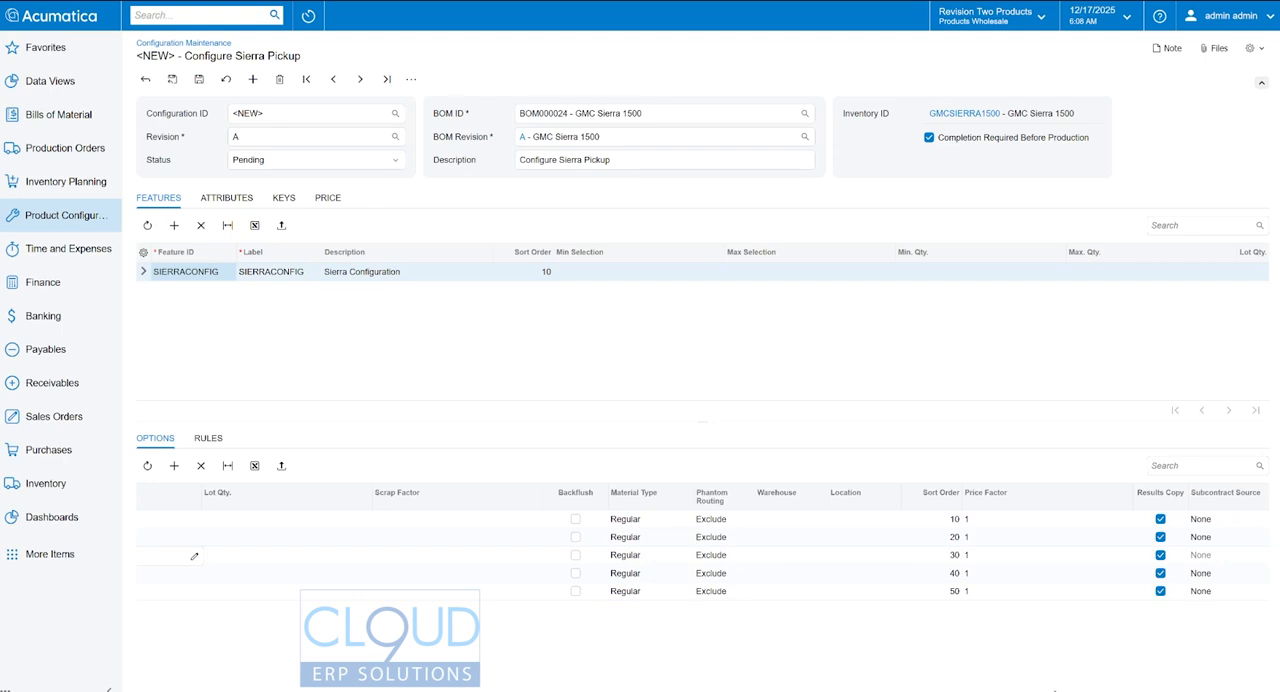
drag(1054, 690, 478, 678)
click(612, 519)
key(ctrl+c)
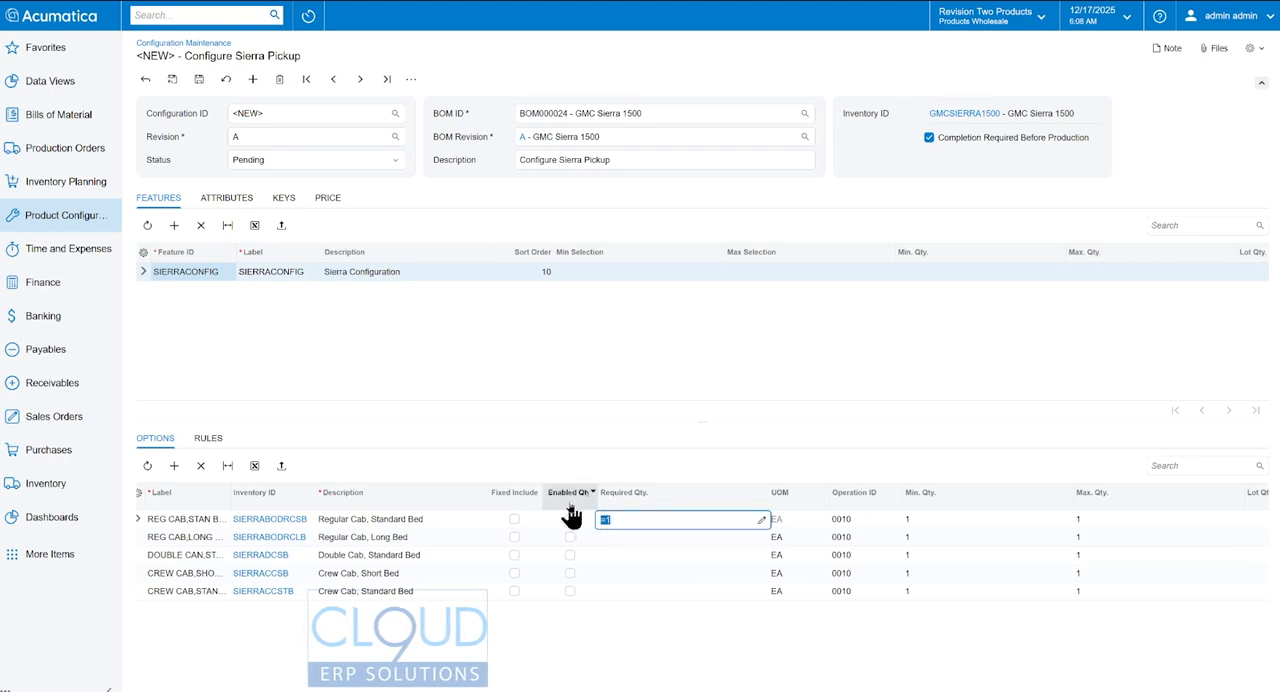
key(Down)
key(ctrl+v)
key(Down)
key(ctrl+v)
key(Down)
key(ctrl+v)
key(Down)
key(ctrl+v)
key(Up)
key(Up)
key(Up)
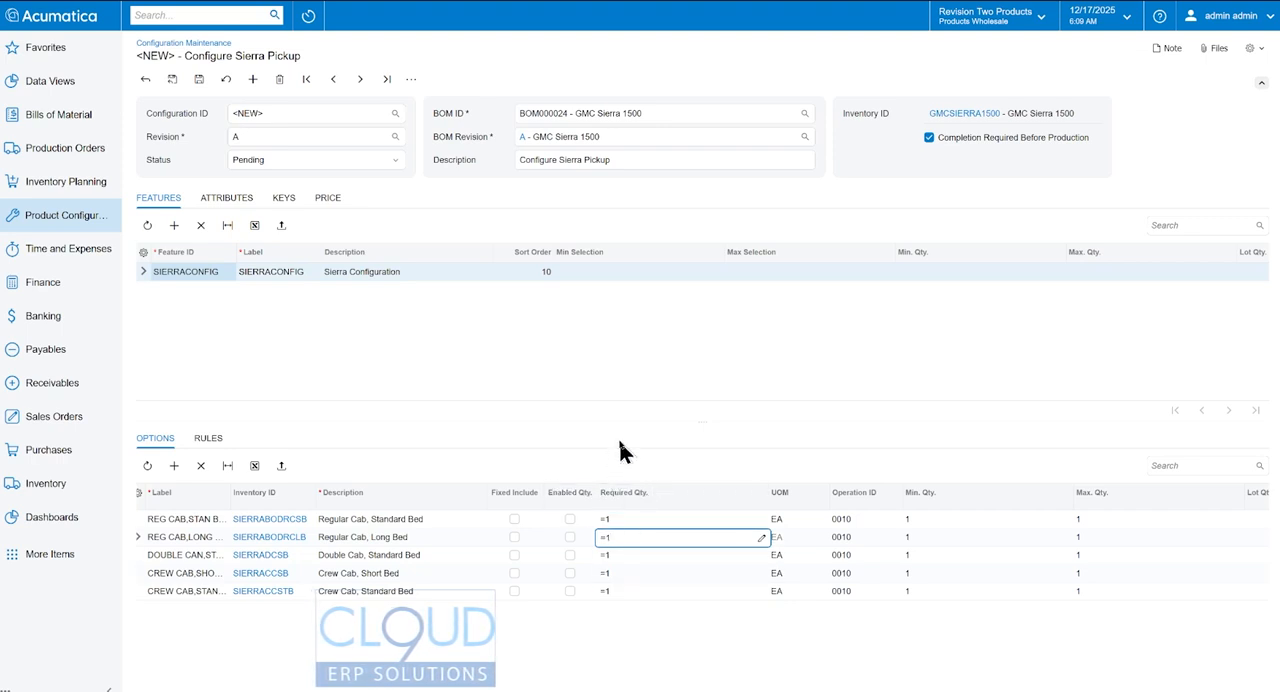
- Set the SIERRACONFIG feature's minimum and maximum selection to 1 and save the configuration
click(594, 272)
click(601, 281)
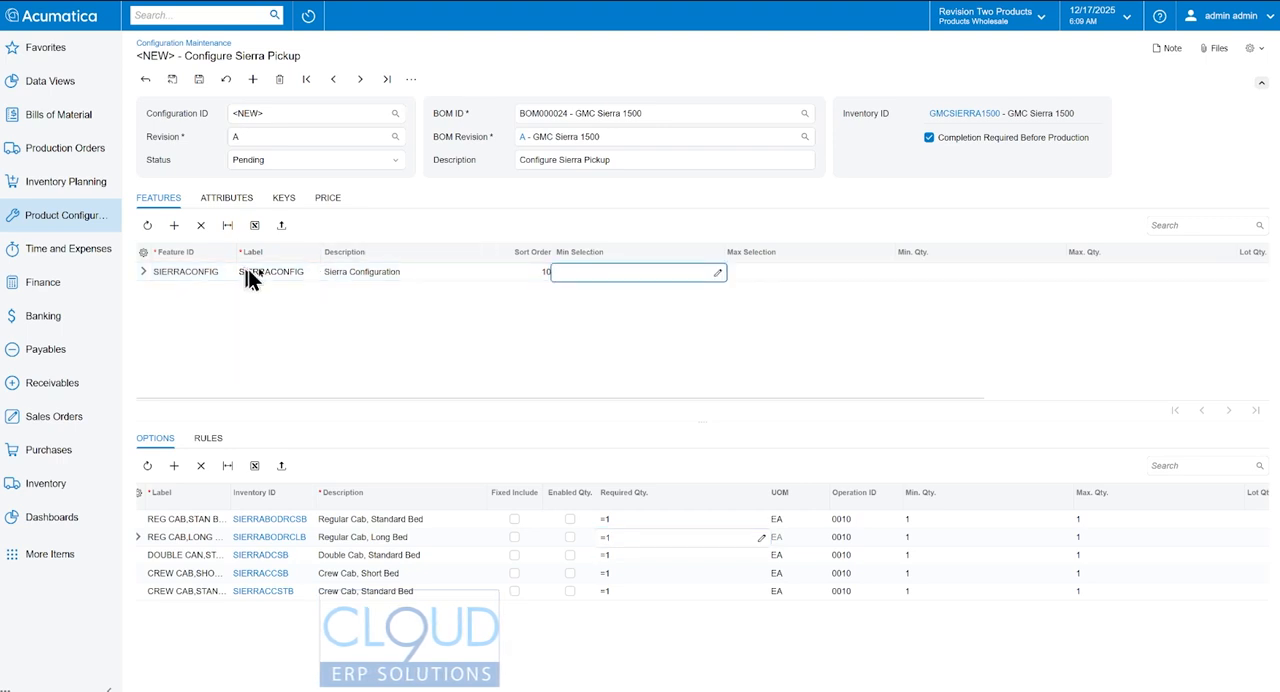
text(1)
click(765, 271)
text(1)
key(Tab)
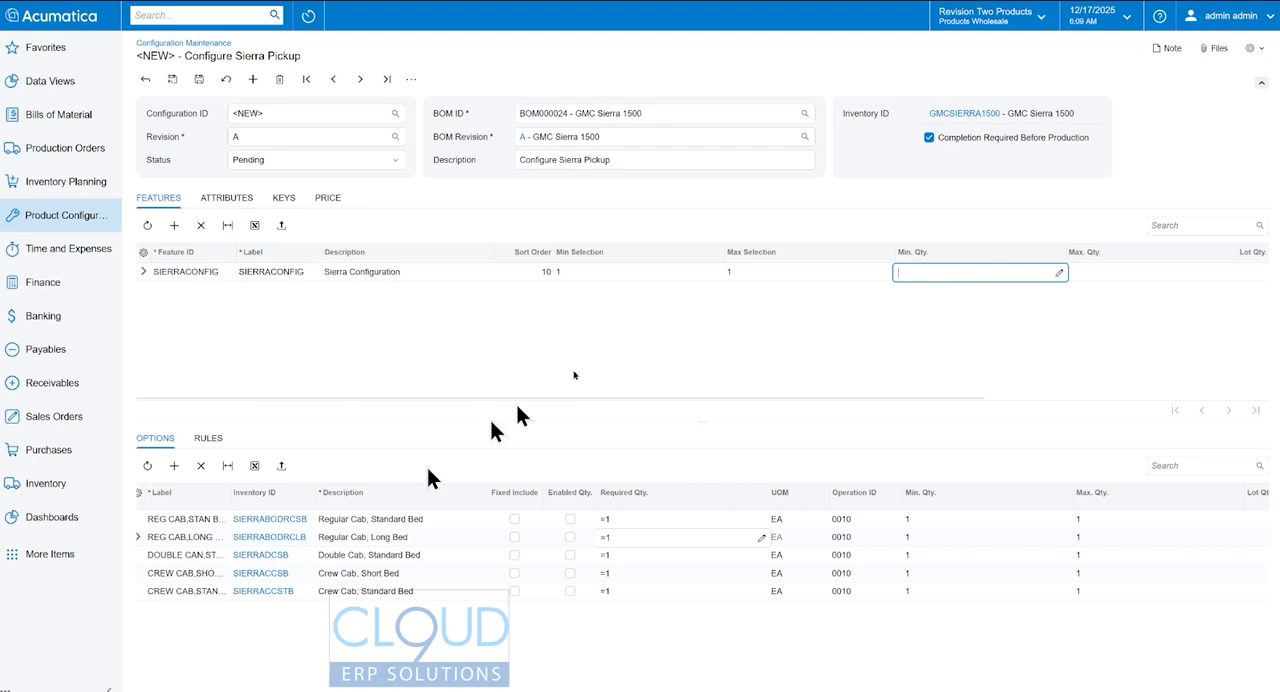
click(199, 80)
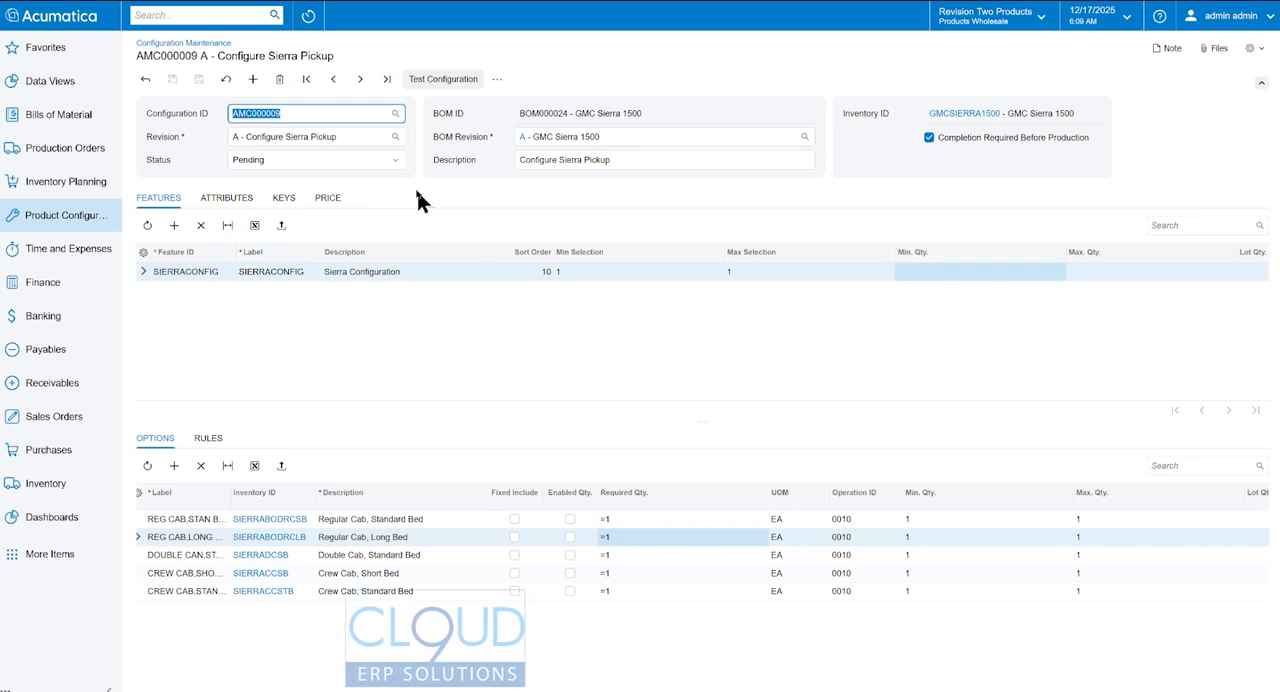
- Test the configuration in a maximized window and include the Regular Cab, Long Bed option to check the price
click(438, 82)
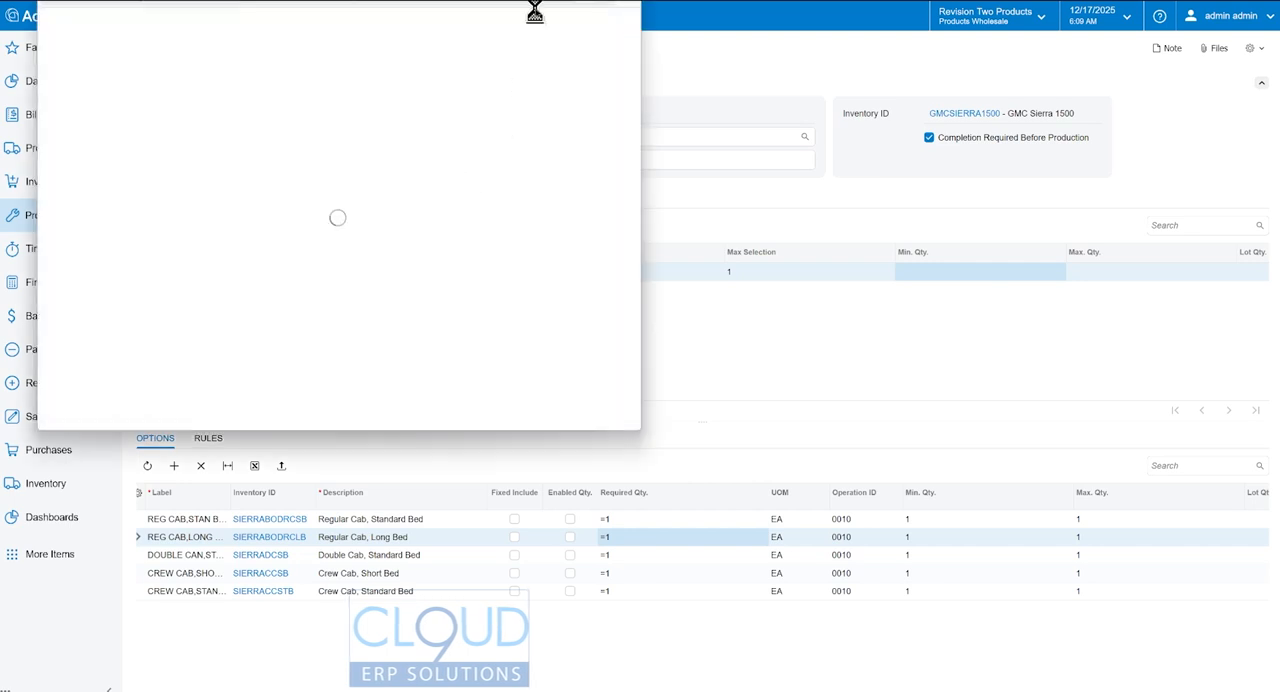
drag(530, 2, 608, 6)
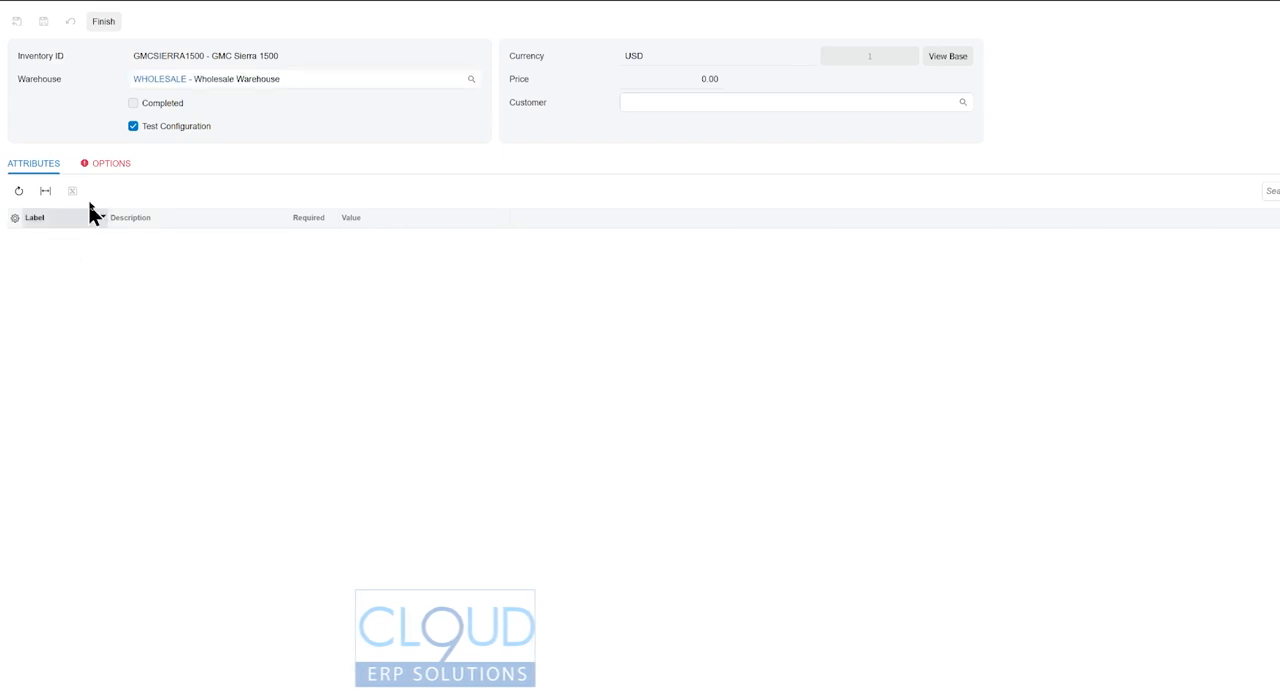
click(113, 164)
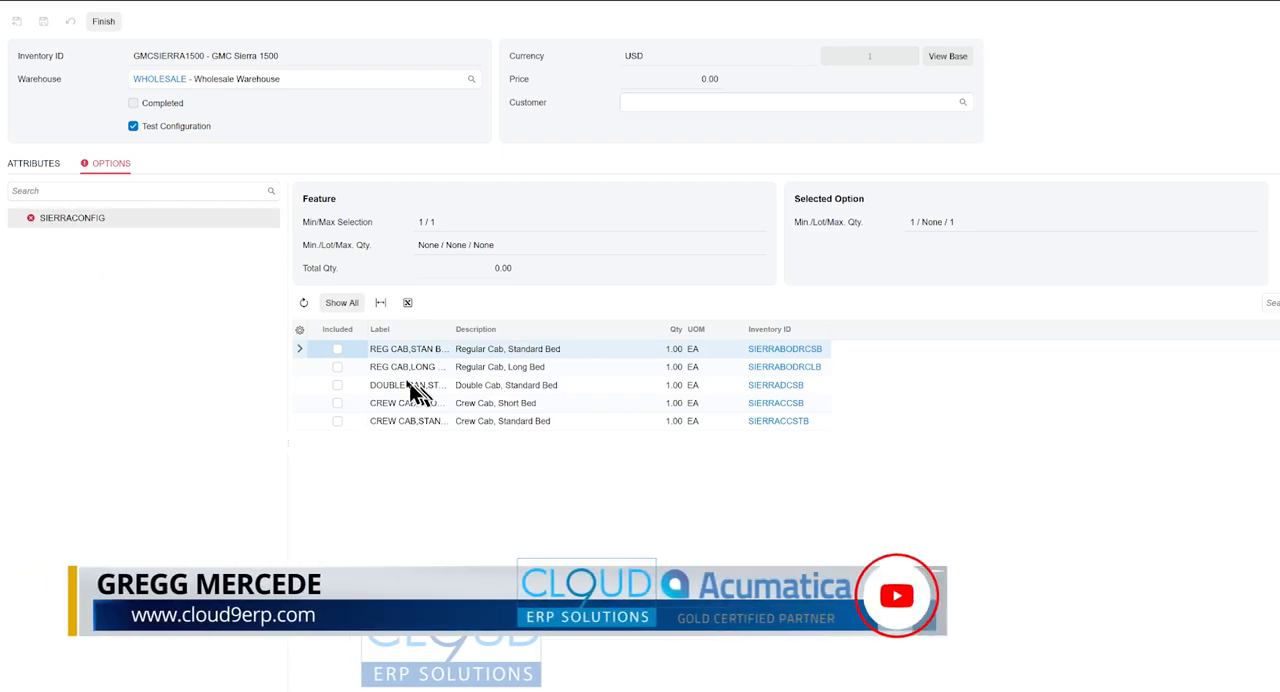
click(337, 367)
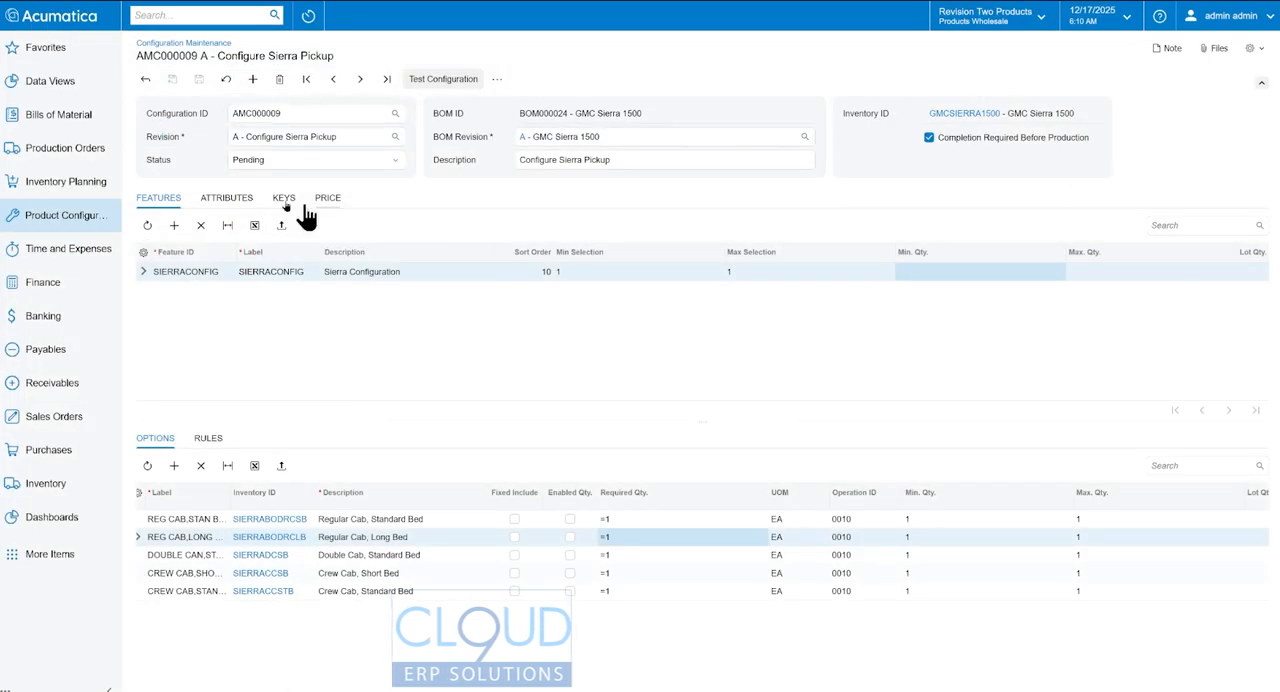
- Set the price rollup to Parent/Children with calculation After Selection, save the configuration and return to its features
click(336, 204)
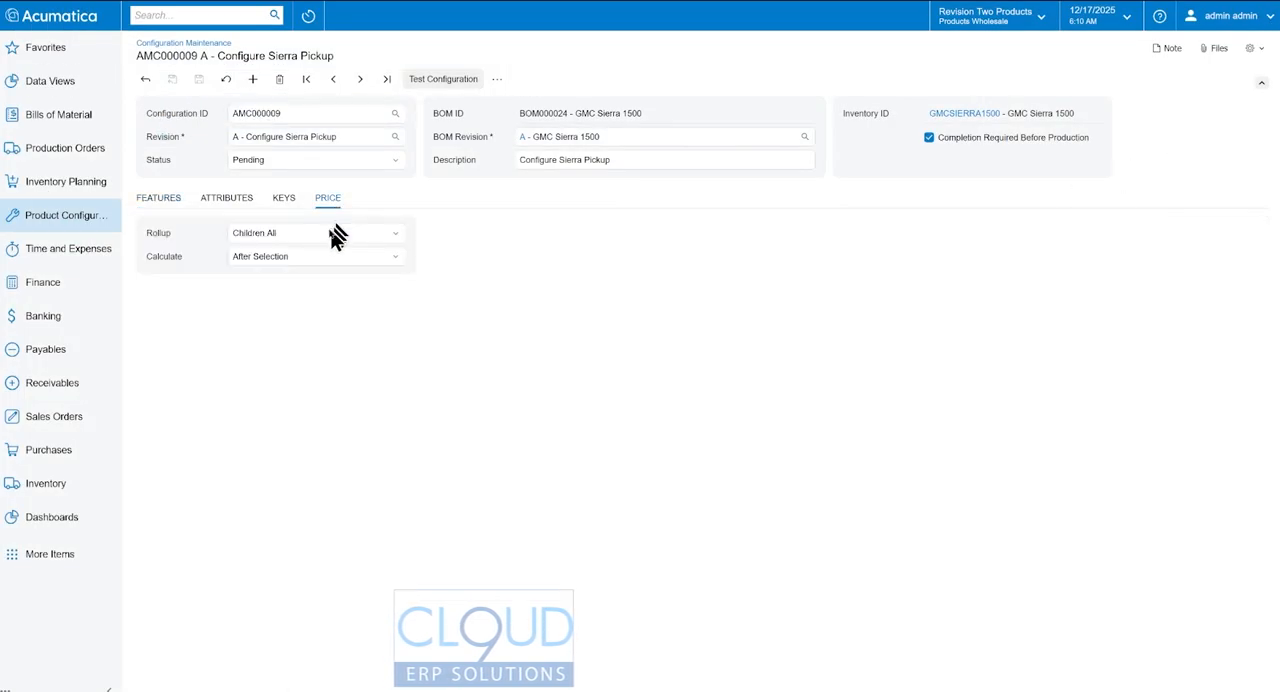
click(285, 240)
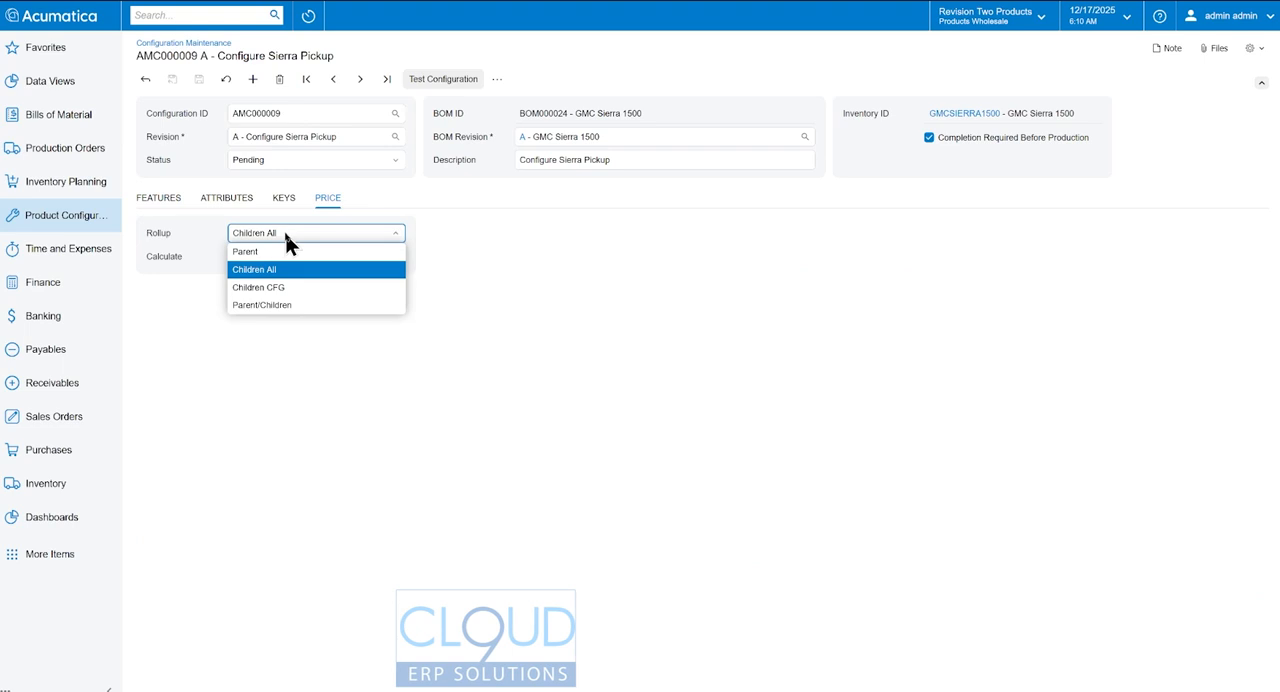
click(275, 305)
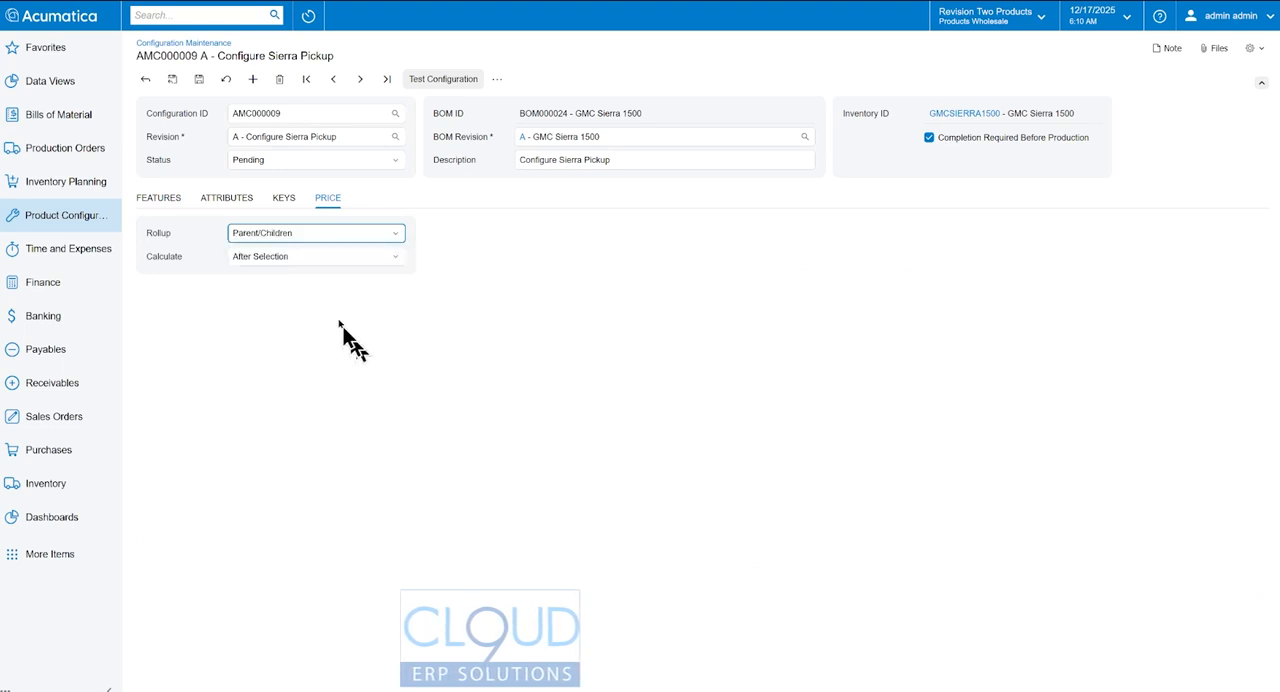
click(370, 257)
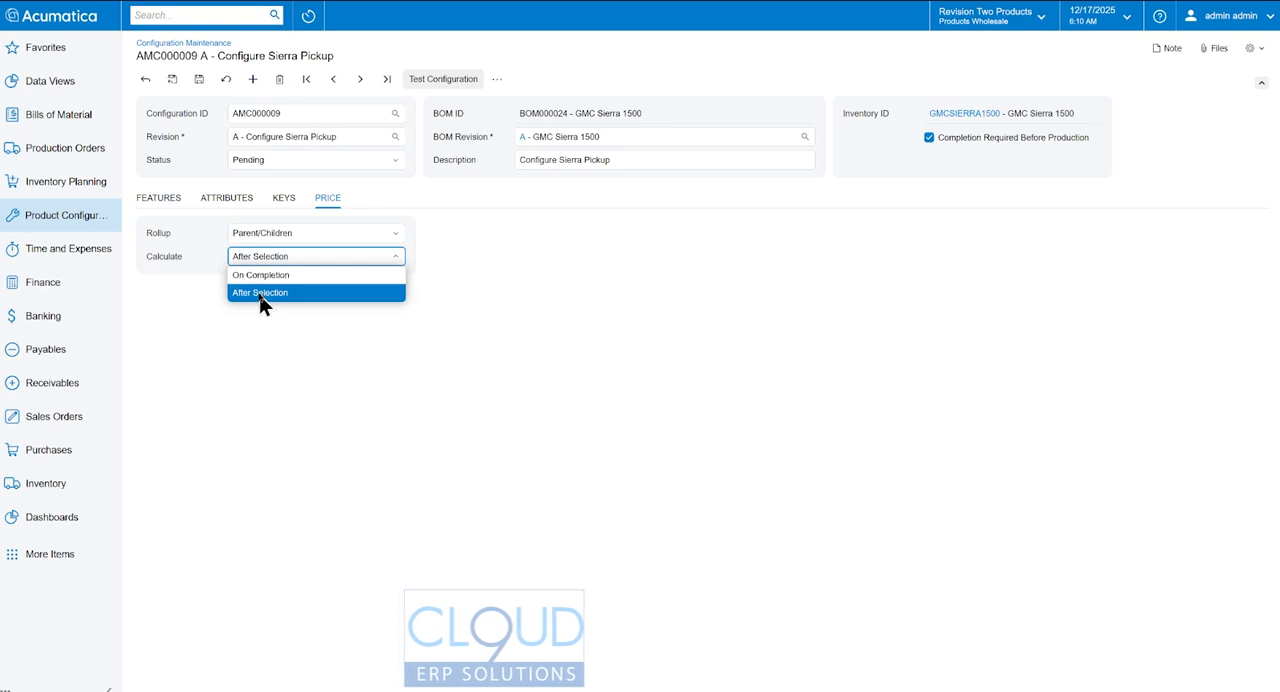
click(278, 295)
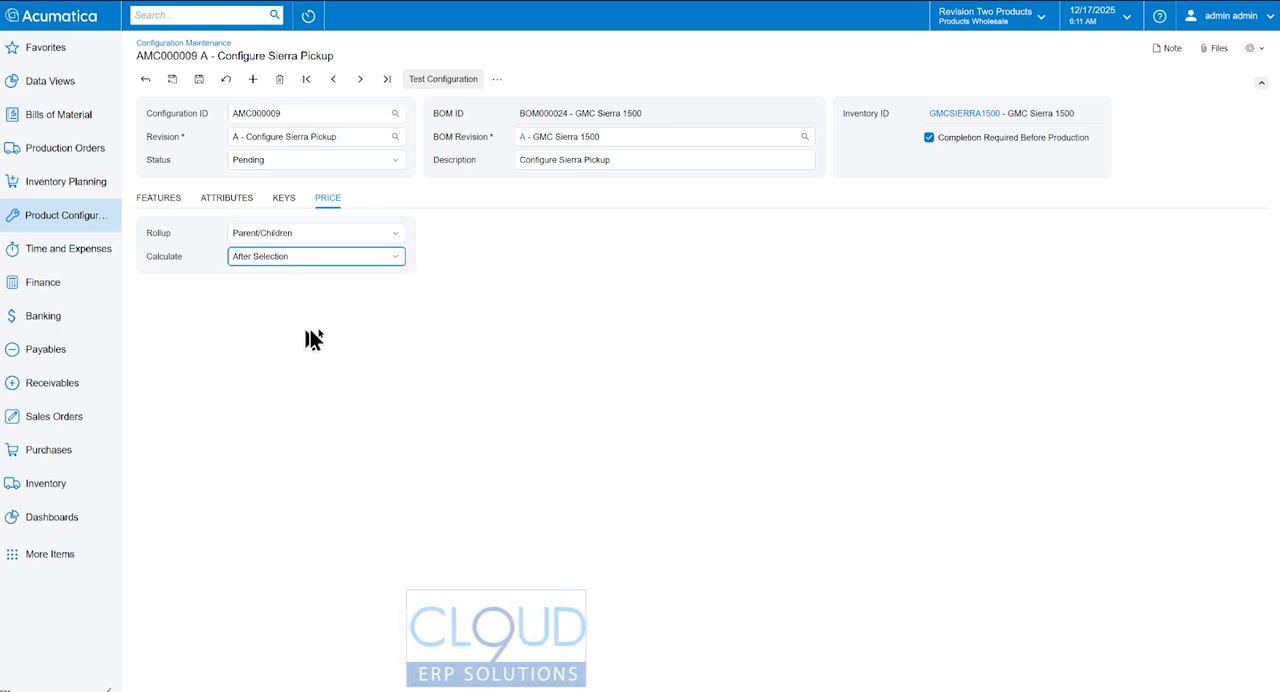
click(199, 80)
click(173, 203)
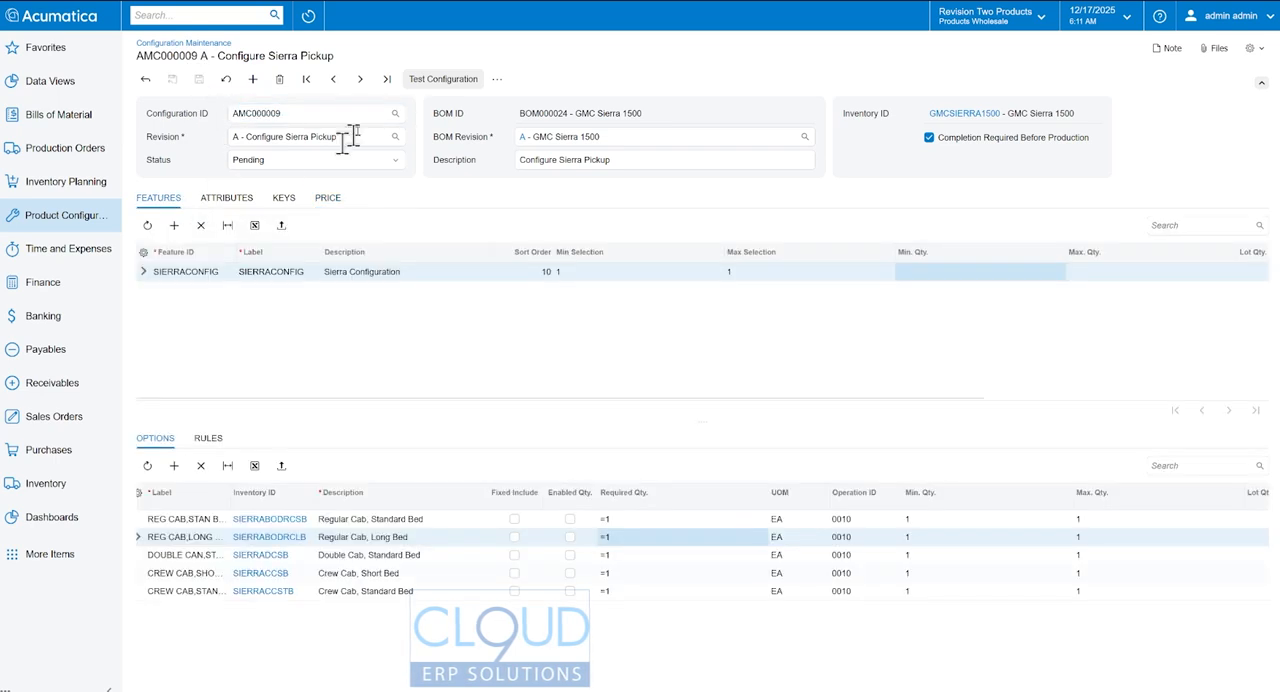
- Retest the configuration, checking the base price and the price with the Regular Cab Standard Bed and Long Bed options included in turn
click(437, 79)
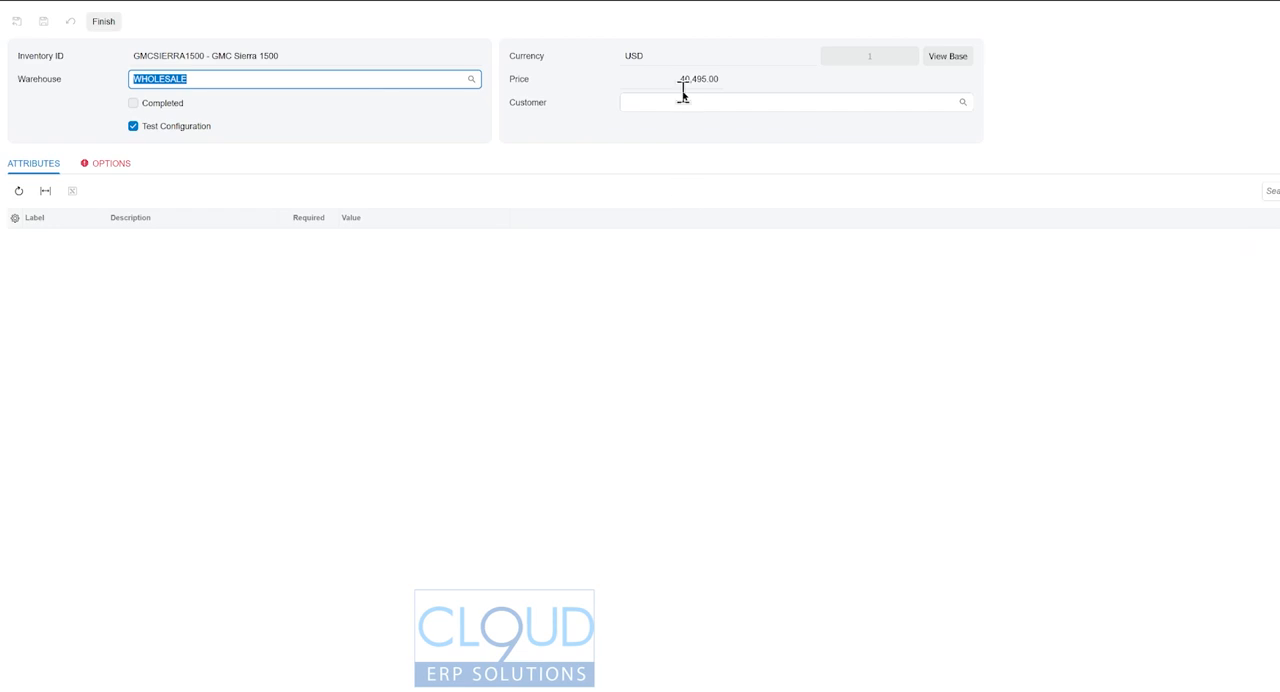
click(680, 82)
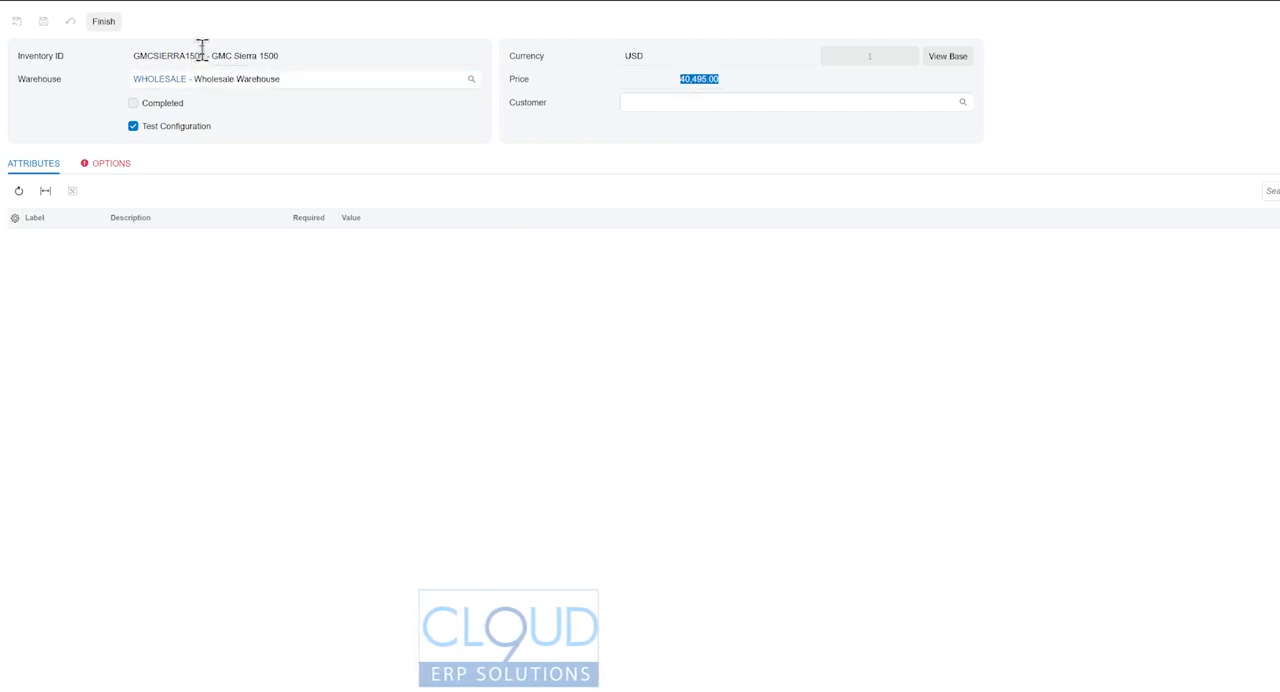
click(106, 165)
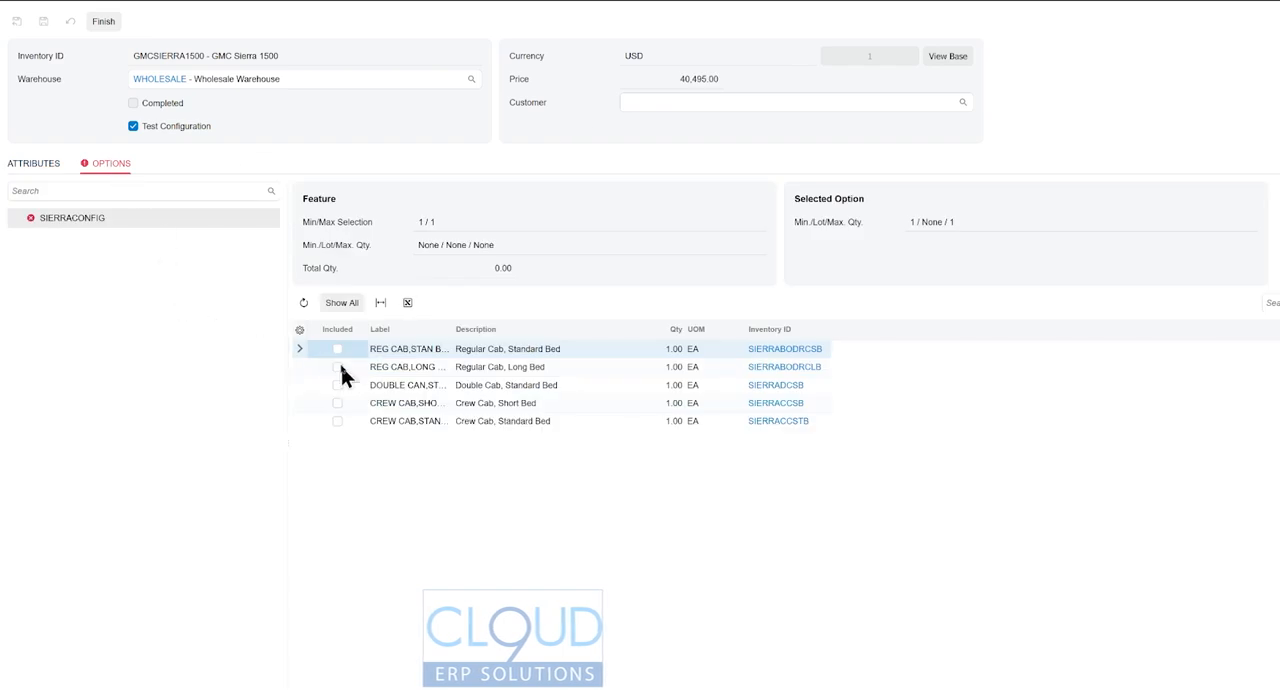
click(338, 350)
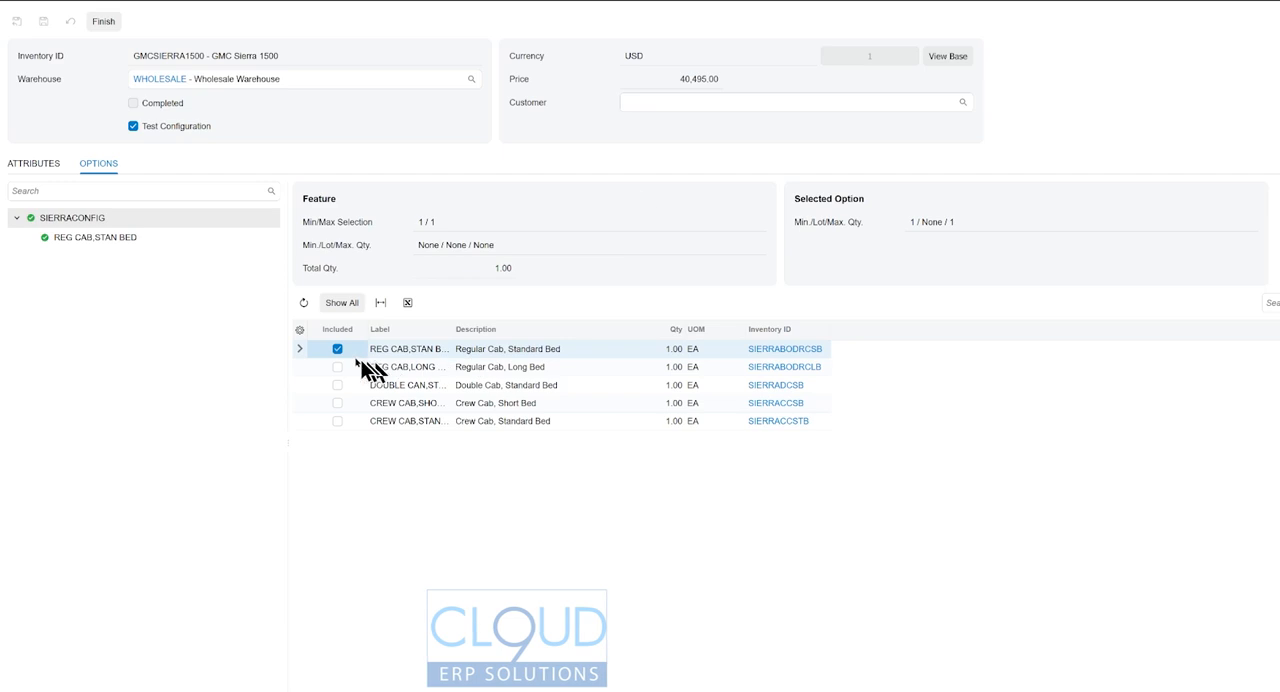
click(338, 350)
click(337, 367)
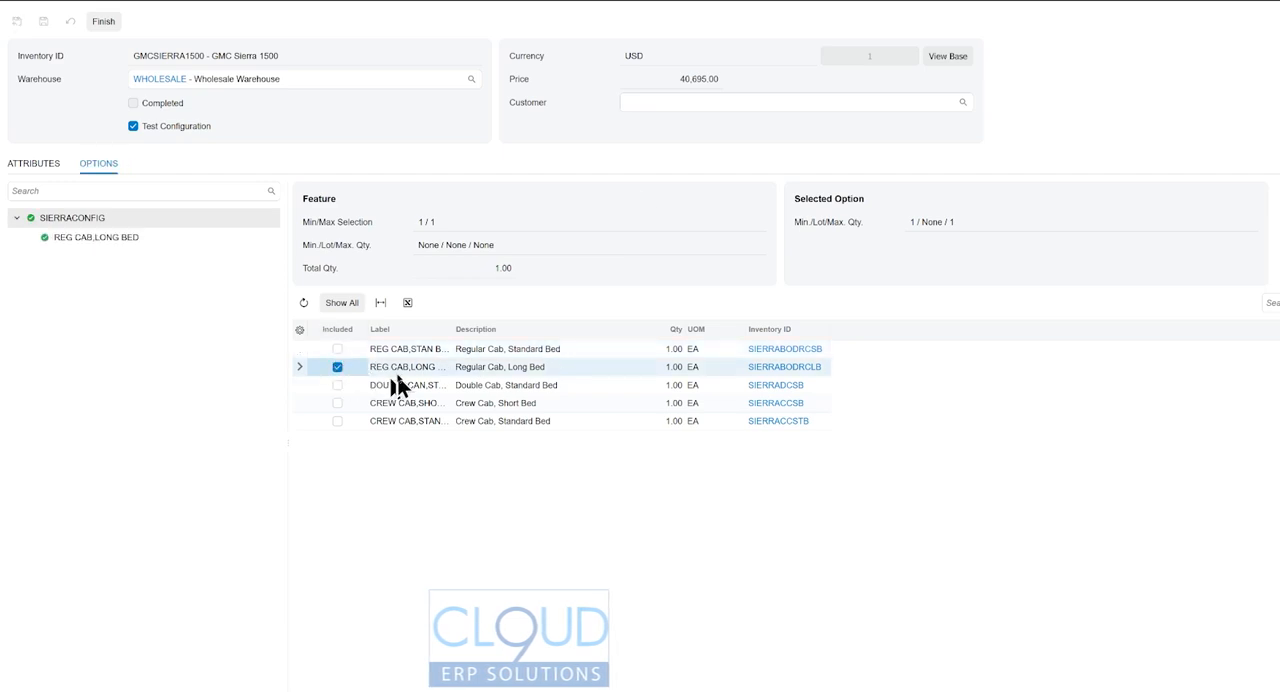
click(338, 367)
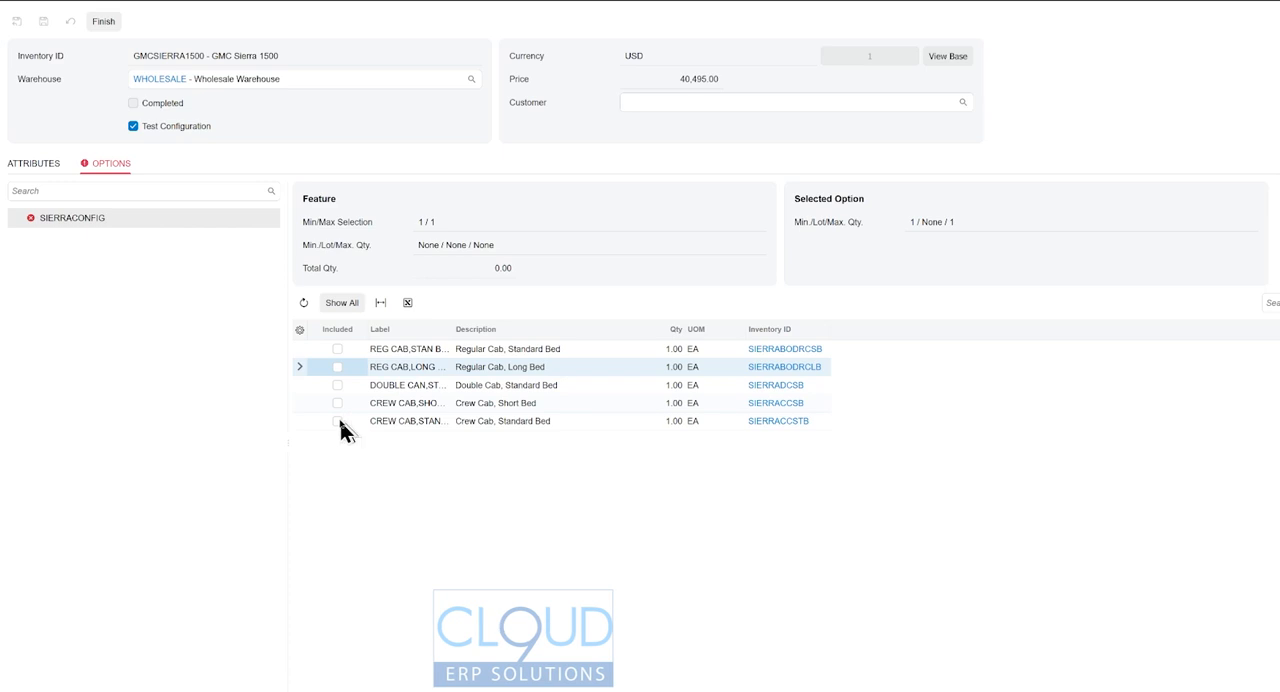
- Include the Crew Cab, Standard Bed option in the test configuration to check its price
click(337, 421)
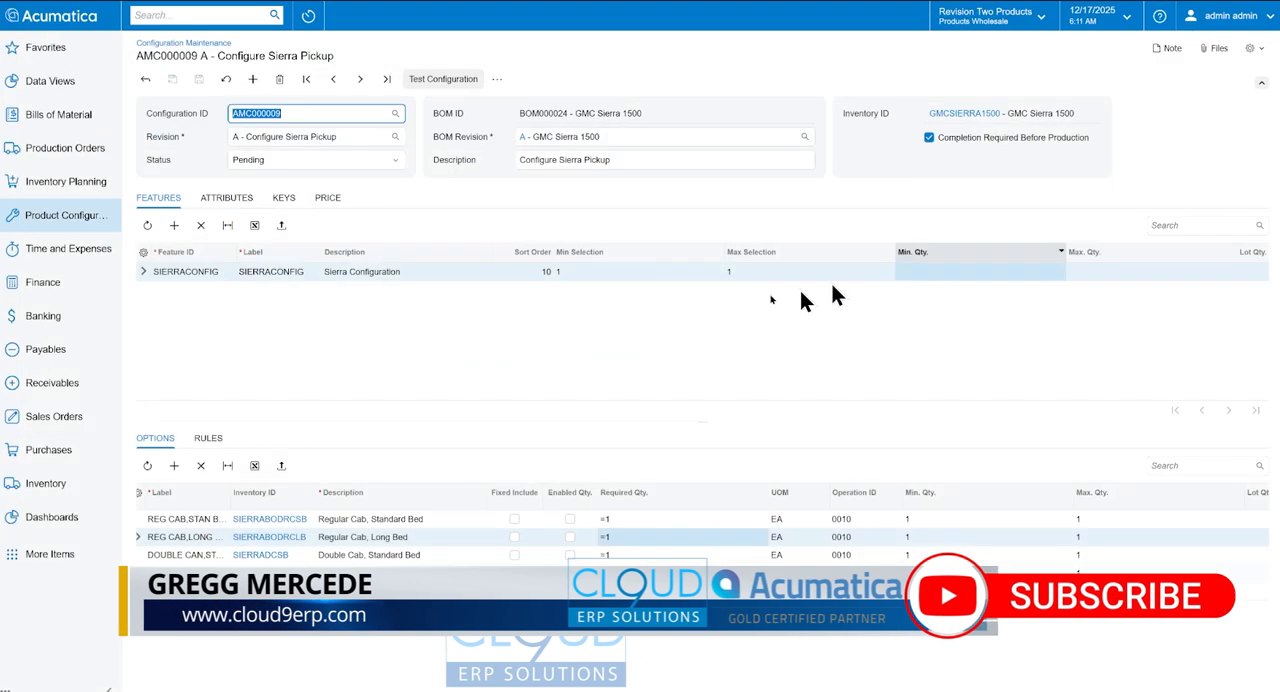
- Add the GMCSIERRATRIM feature to the configuration with minimum and maximum selection of 1
click(174, 225)
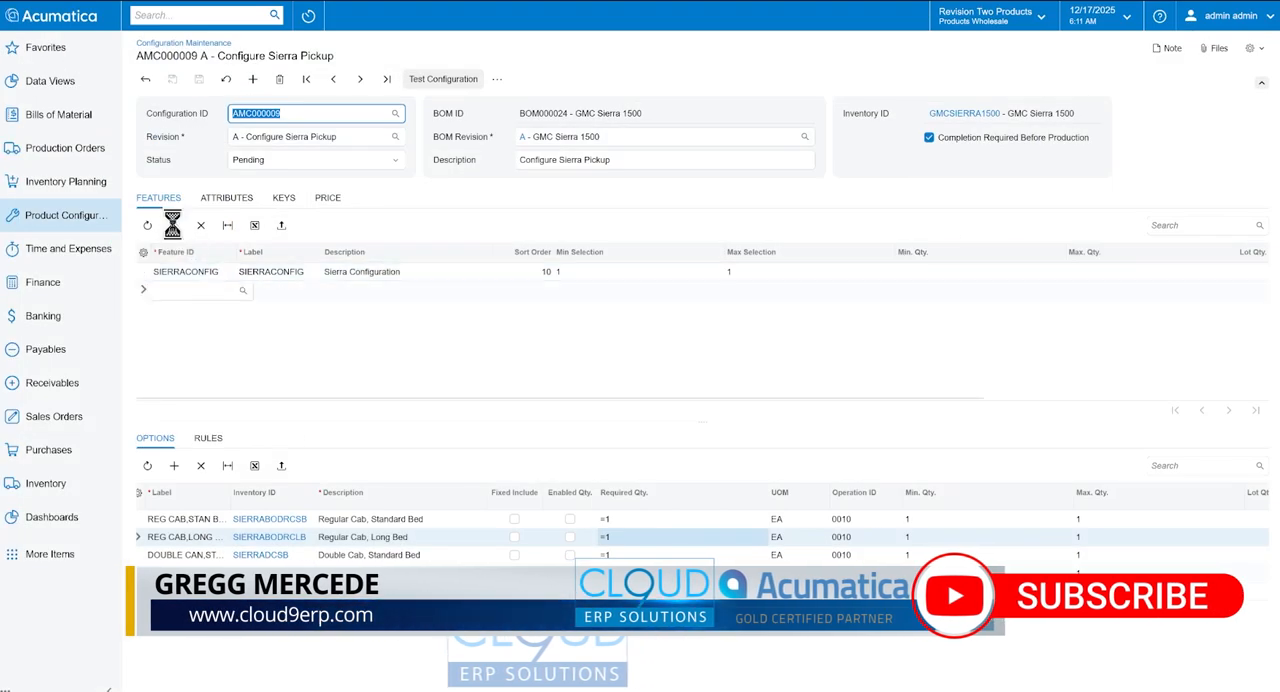
click(242, 290)
click(377, 342)
text(sierra)
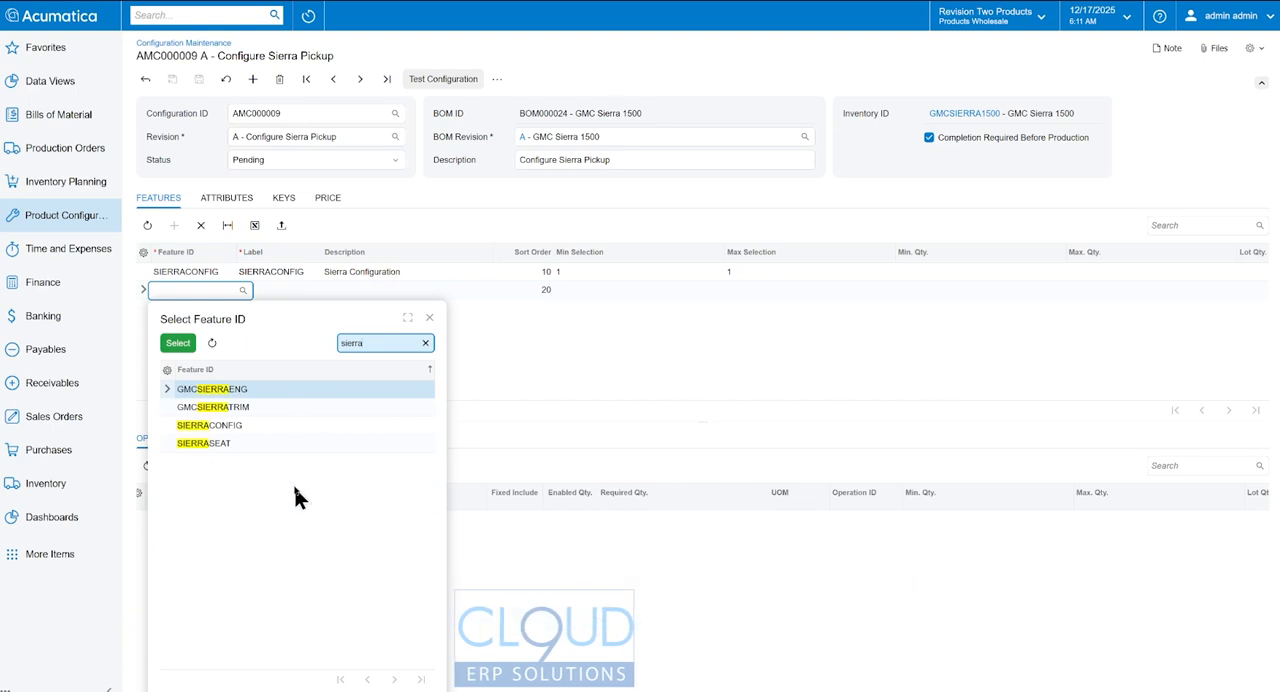
double_click(232, 408)
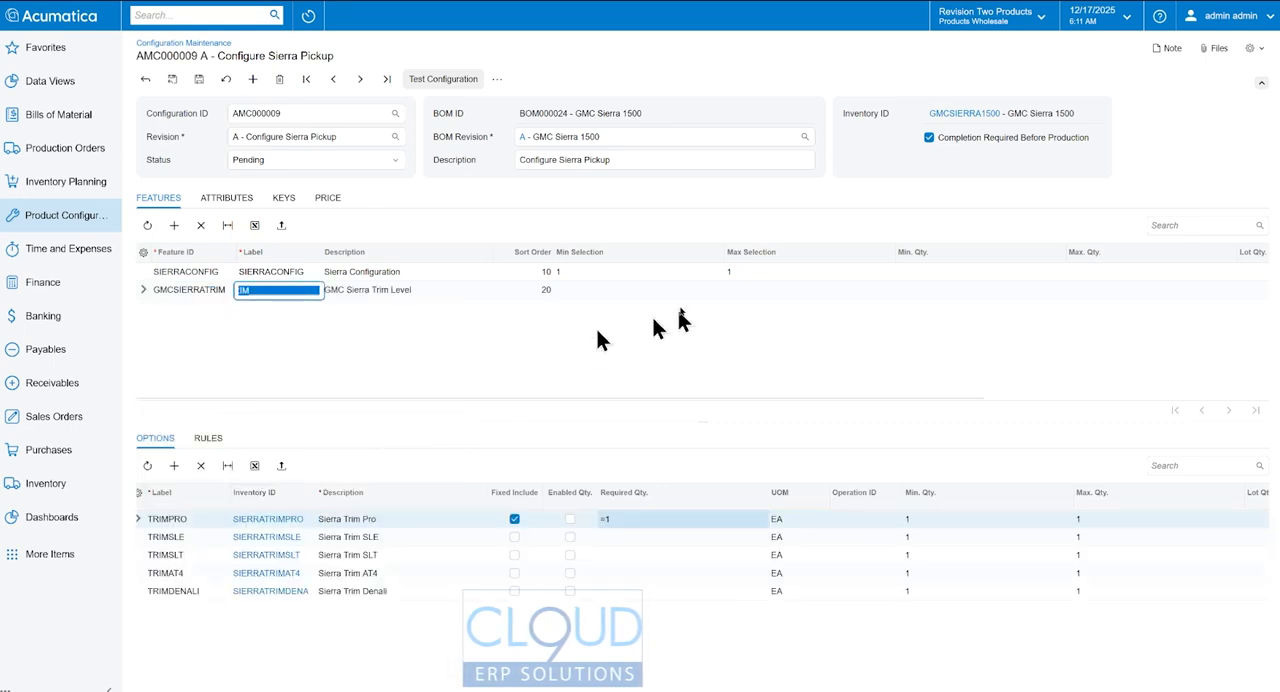
click(634, 290)
text(1)
key(Tab)
text(1)
key(Tab)
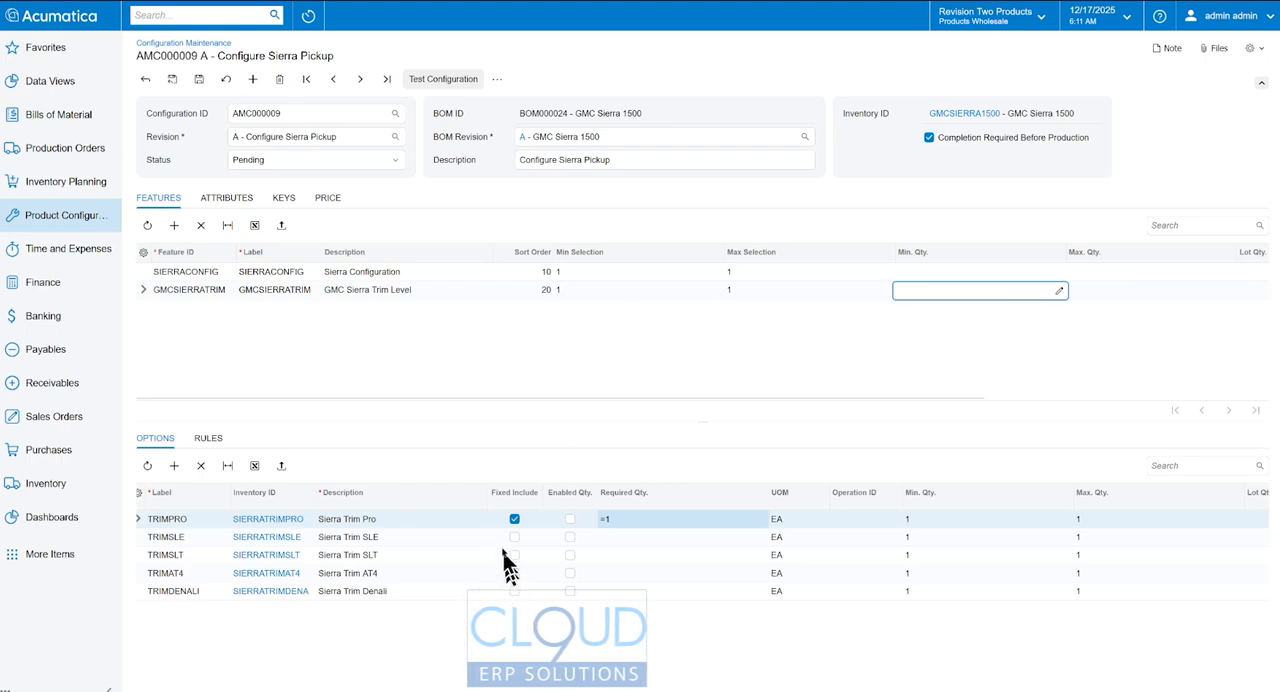
- Remove the fixed inclusion from TRIMPRO and set the required quantity of all trim options to =1
click(514, 519)
click(615, 517)
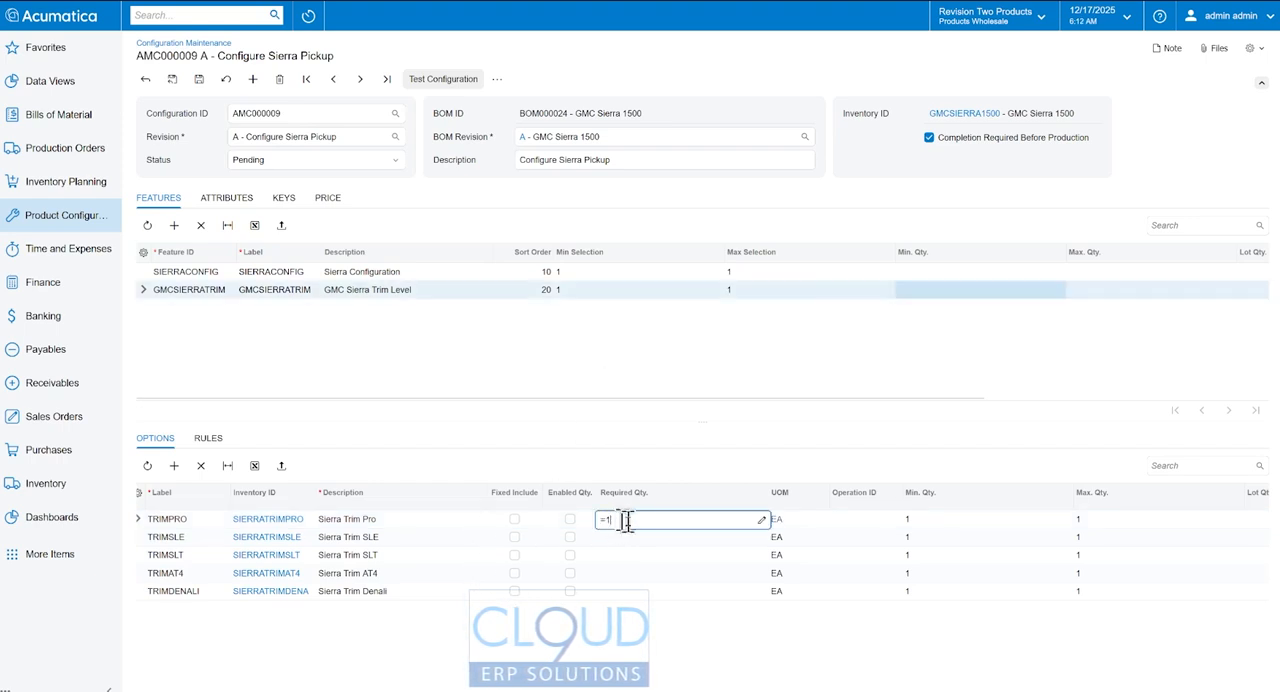
click(638, 539)
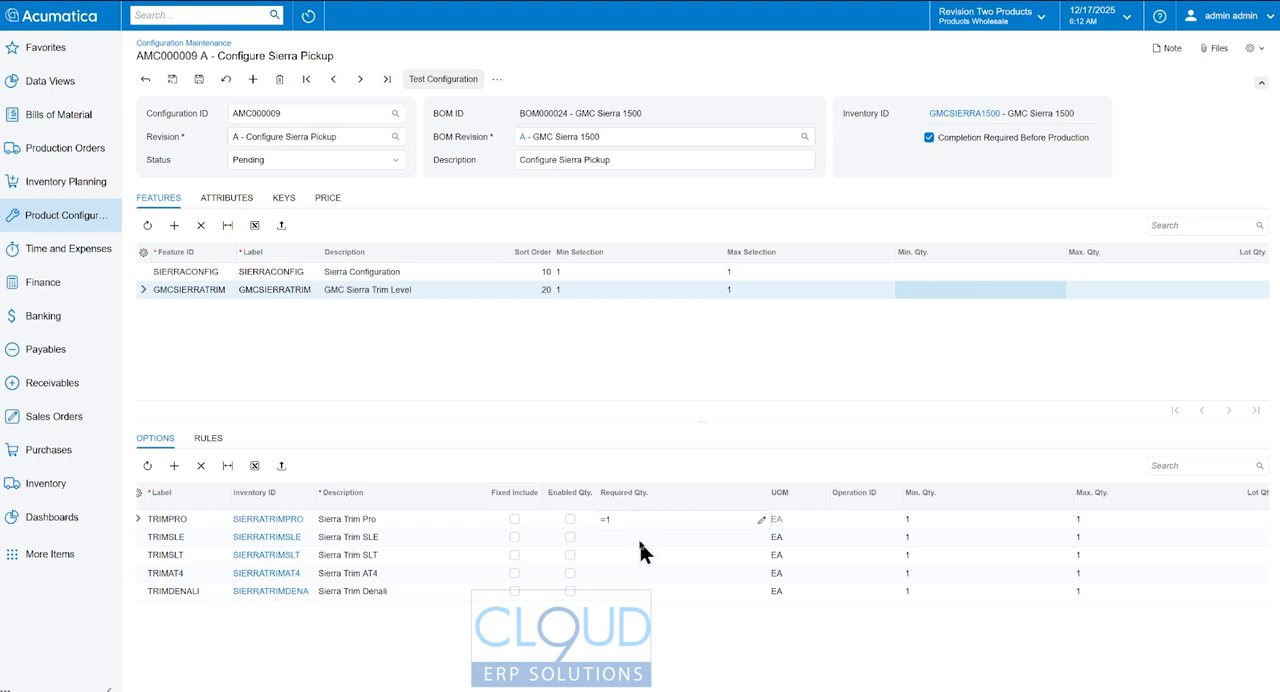
key(Down)
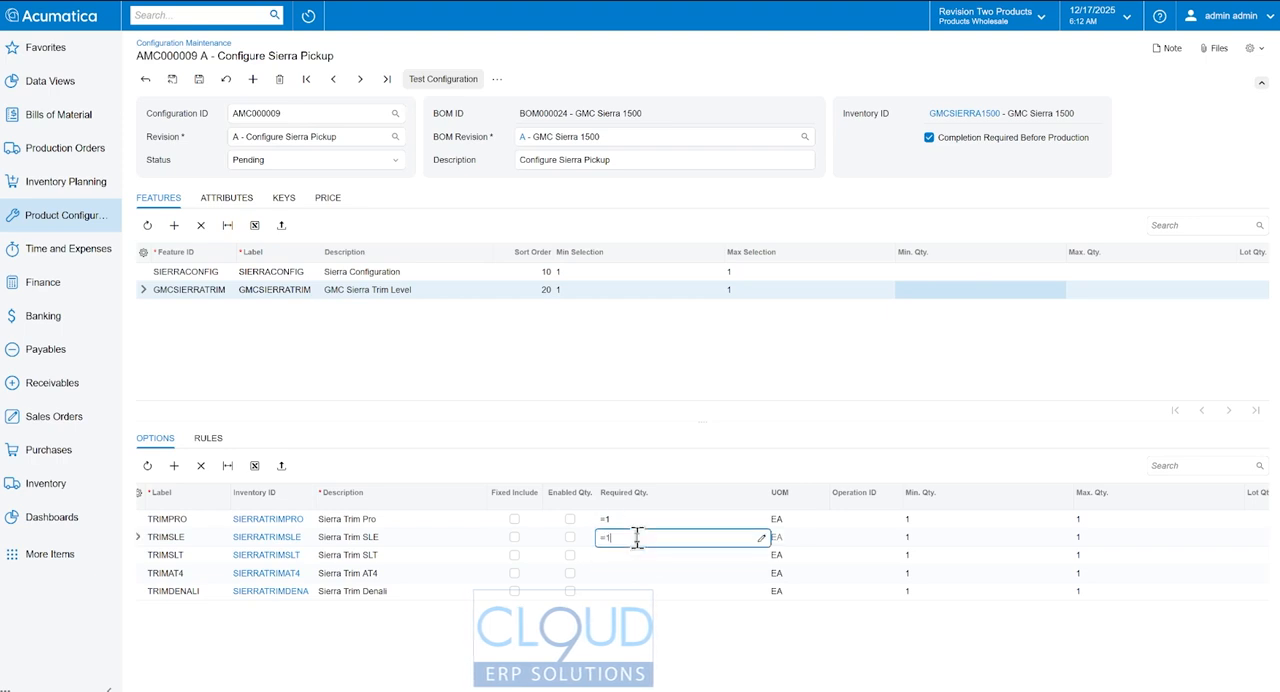
key(Down)
key(Down)
click(636, 537)
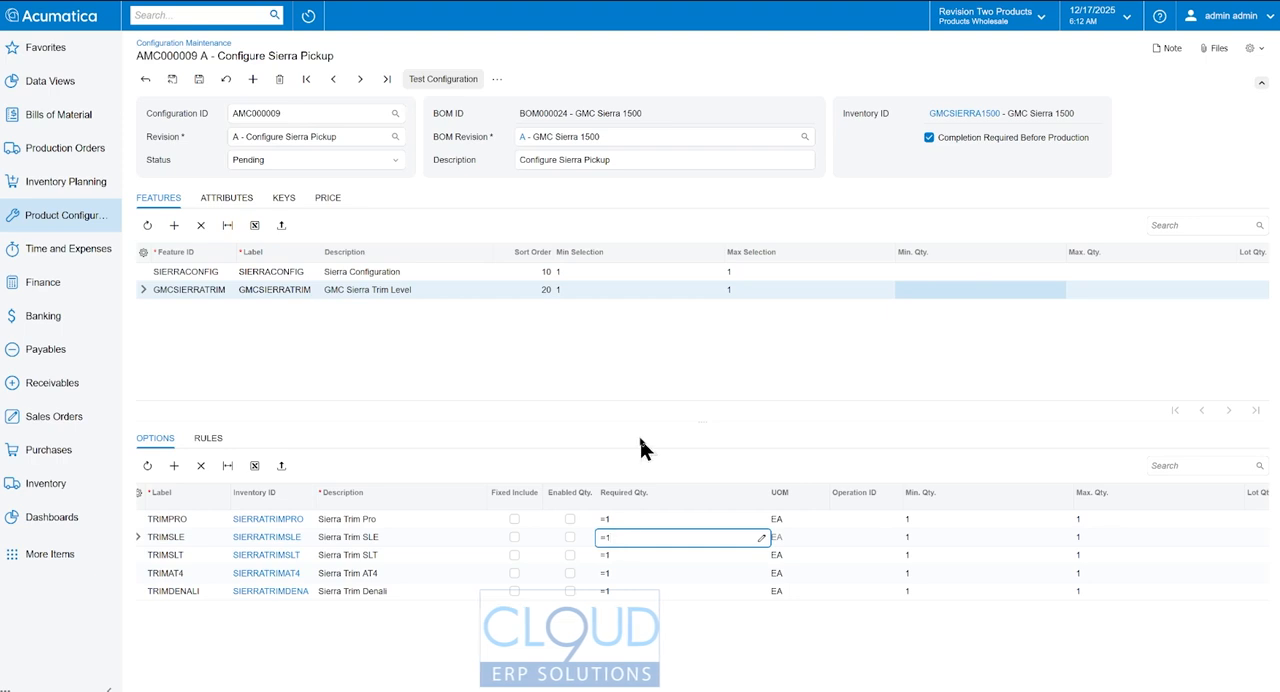
- Assign operation 0010 to all five trim options and save the configuration
click(865, 519)
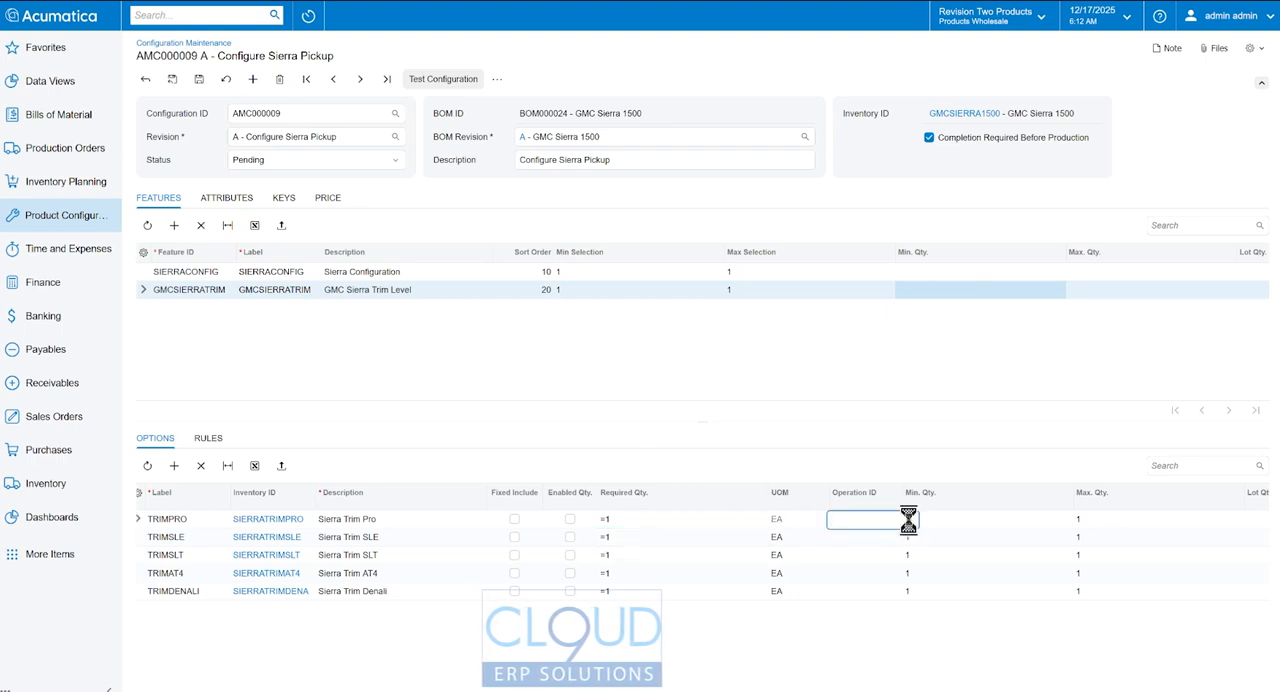
click(908, 519)
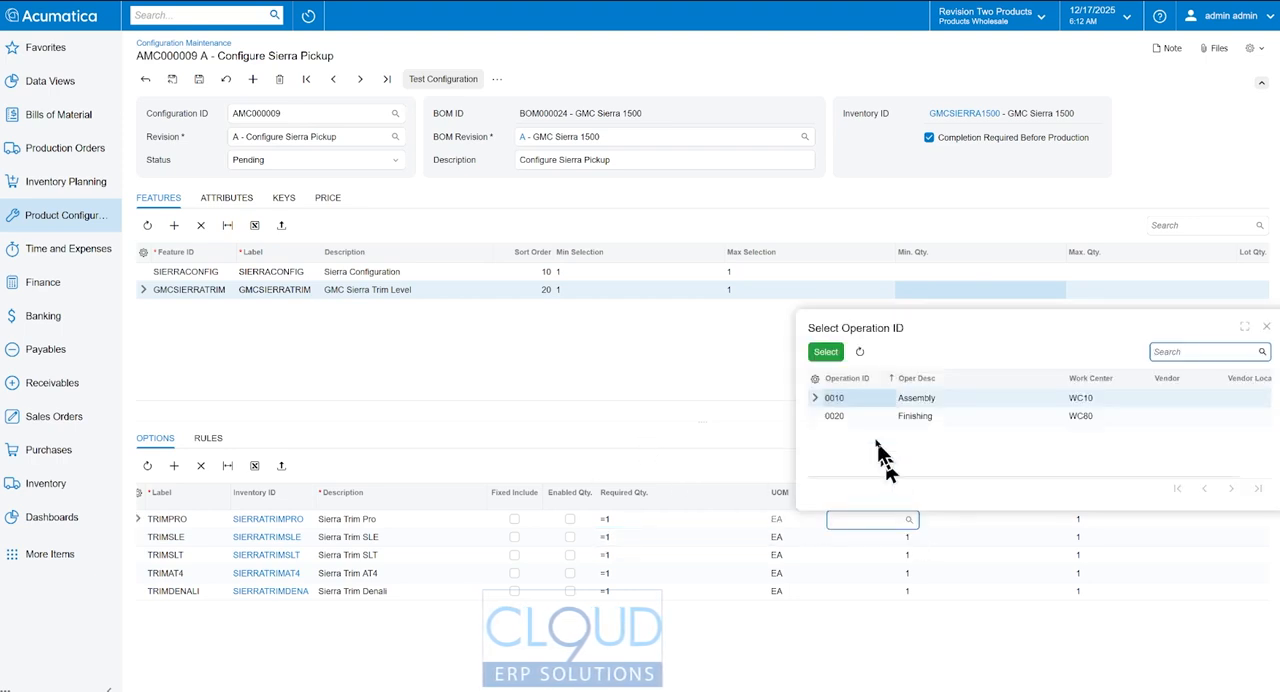
click(881, 521)
key(Down)
key(Down)
key(Down)
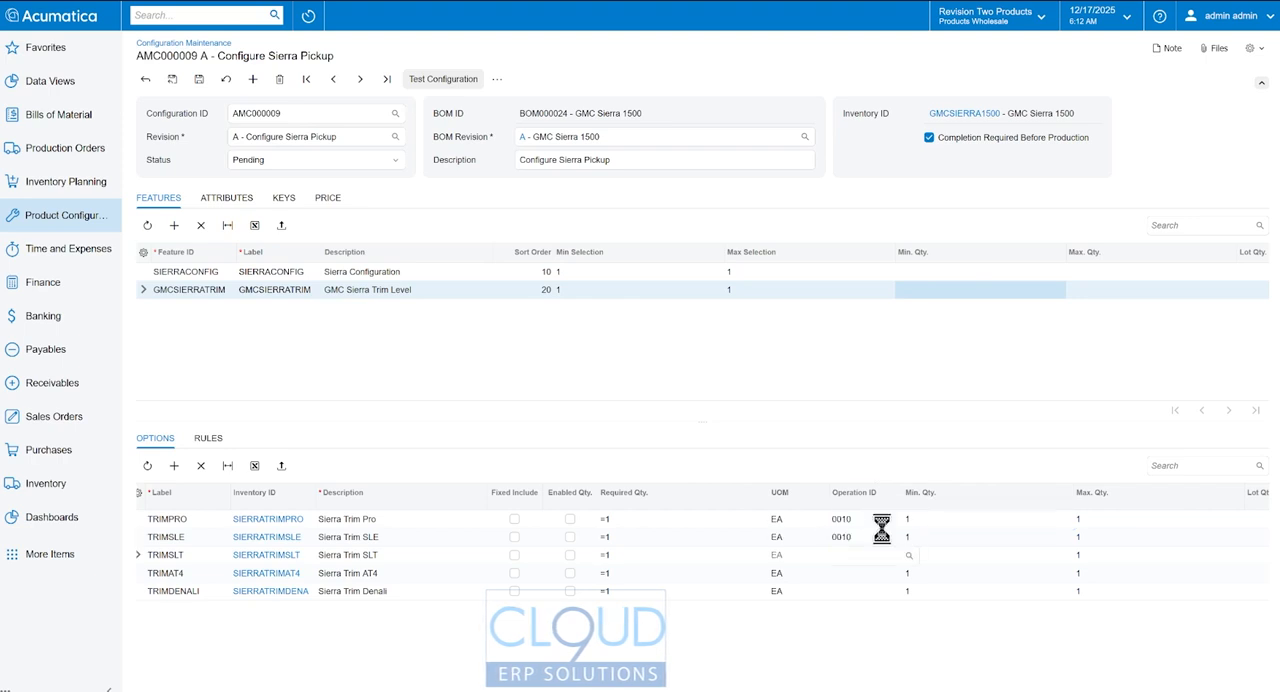
key(Down)
key(Up)
key(Up)
key(ctrl+c)
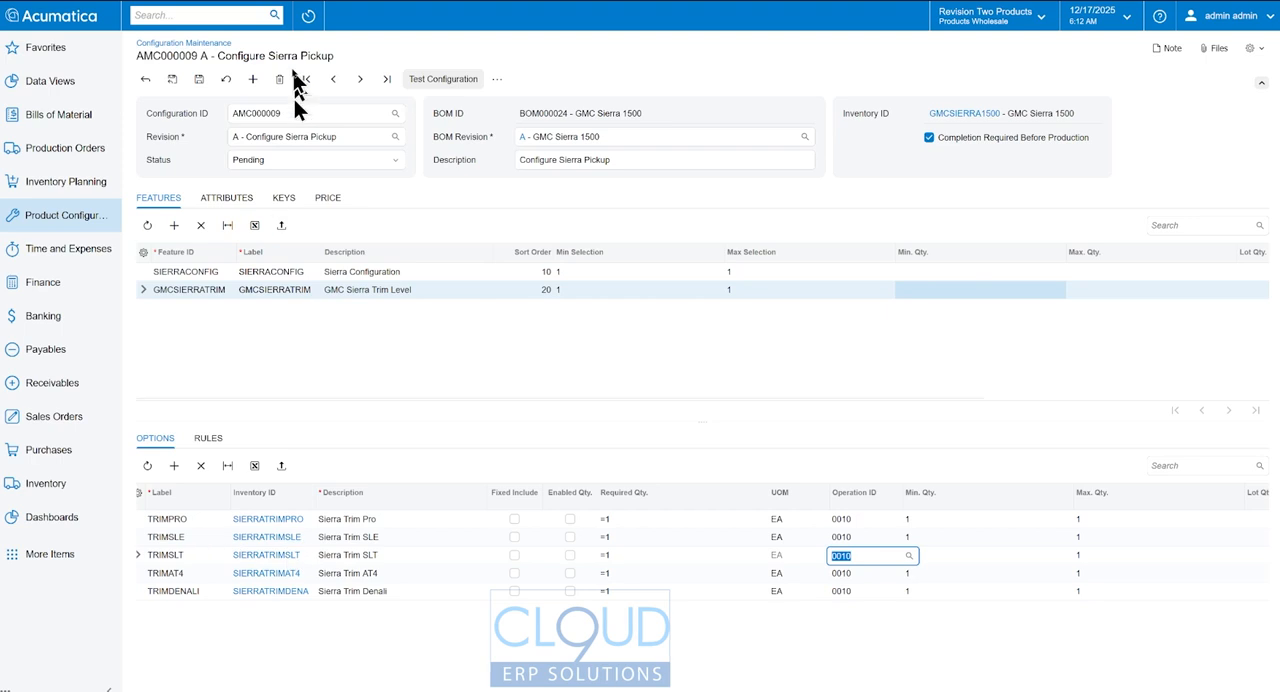
click(199, 79)
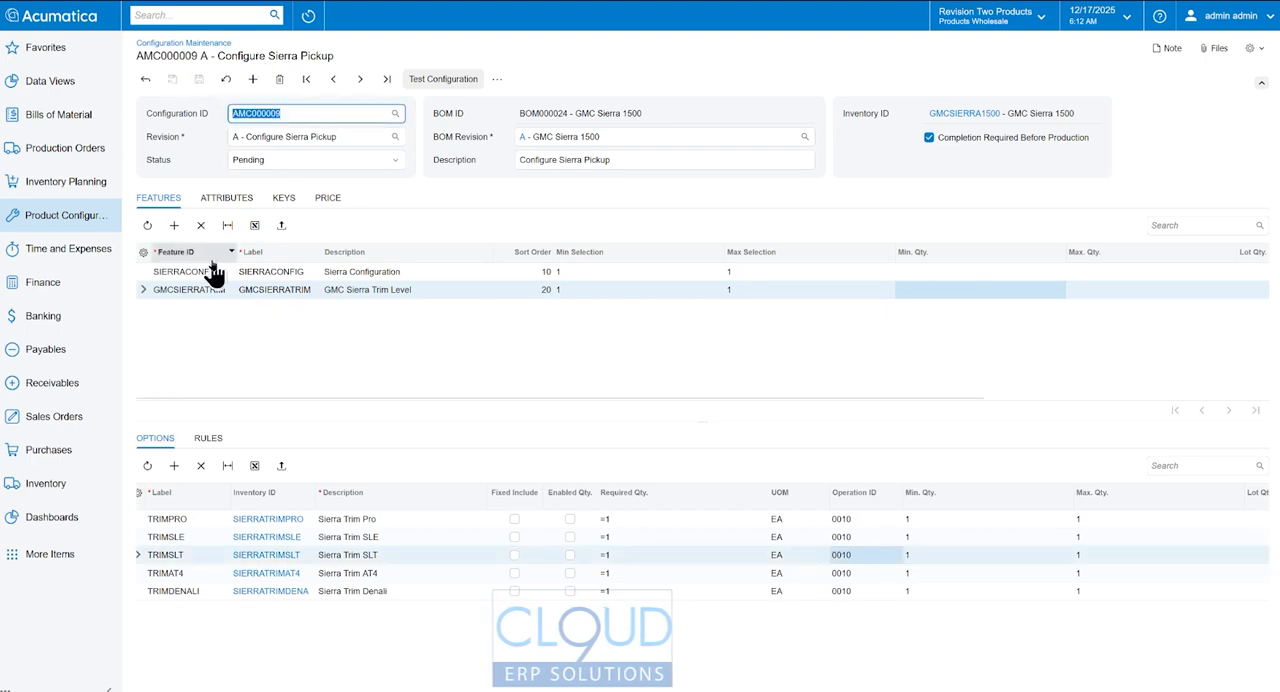
- Add the GMCSIERRAENG feature to the configuration with minimum and maximum selection of 1
click(174, 225)
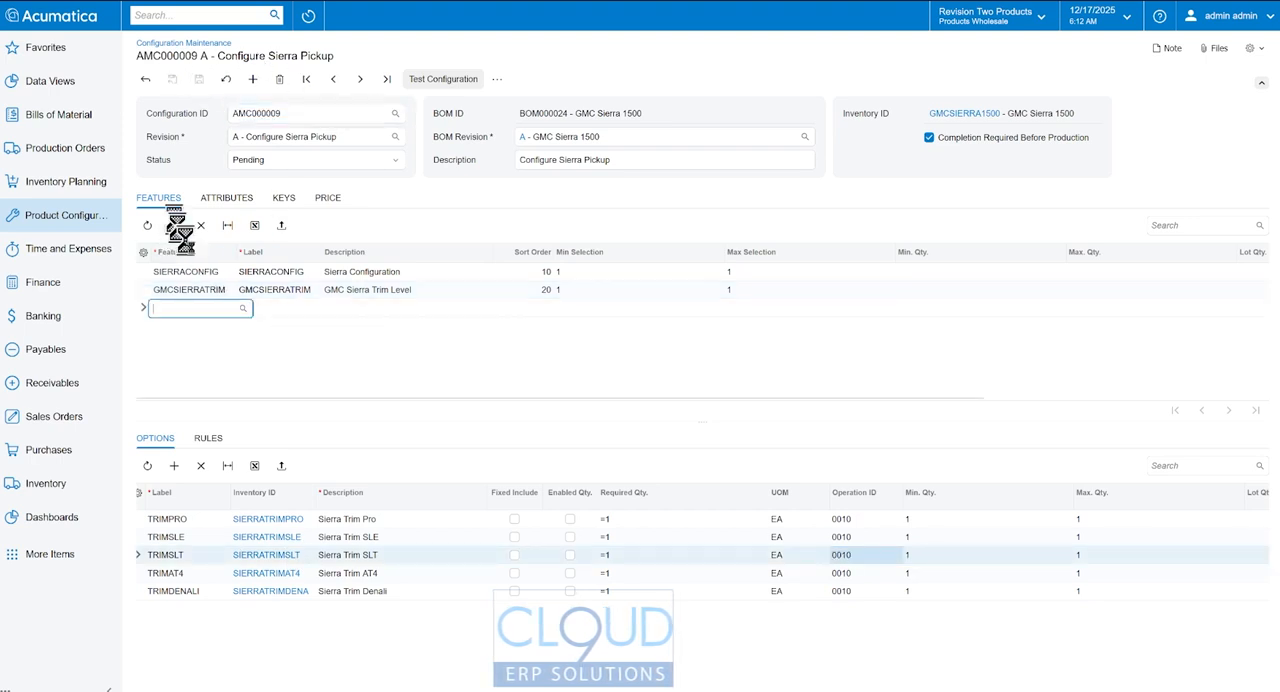
click(243, 309)
click(374, 361)
text(engin)
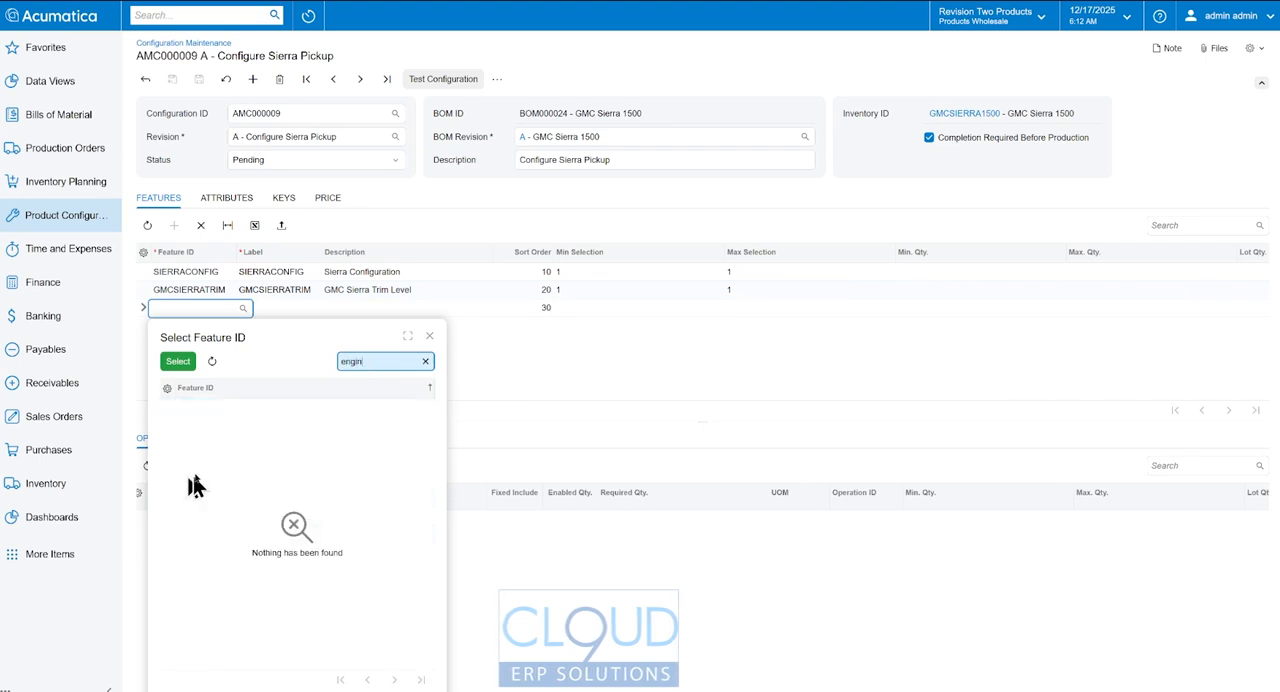
text(sier)
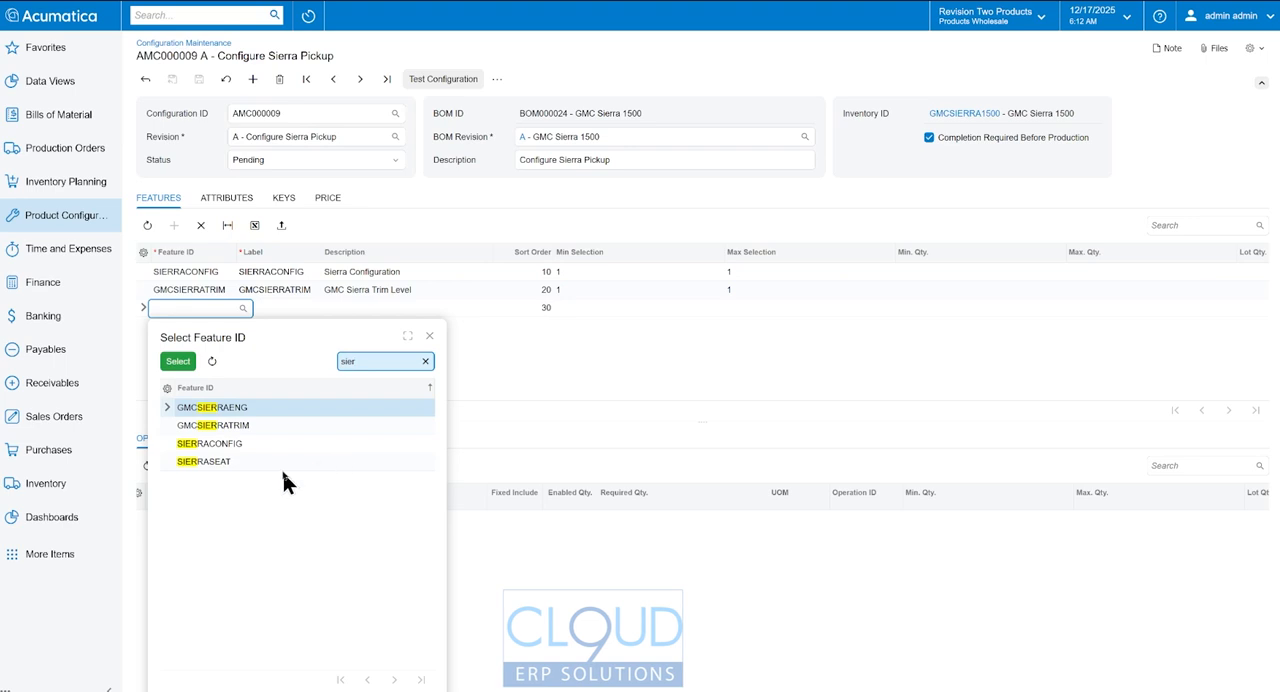
double_click(240, 407)
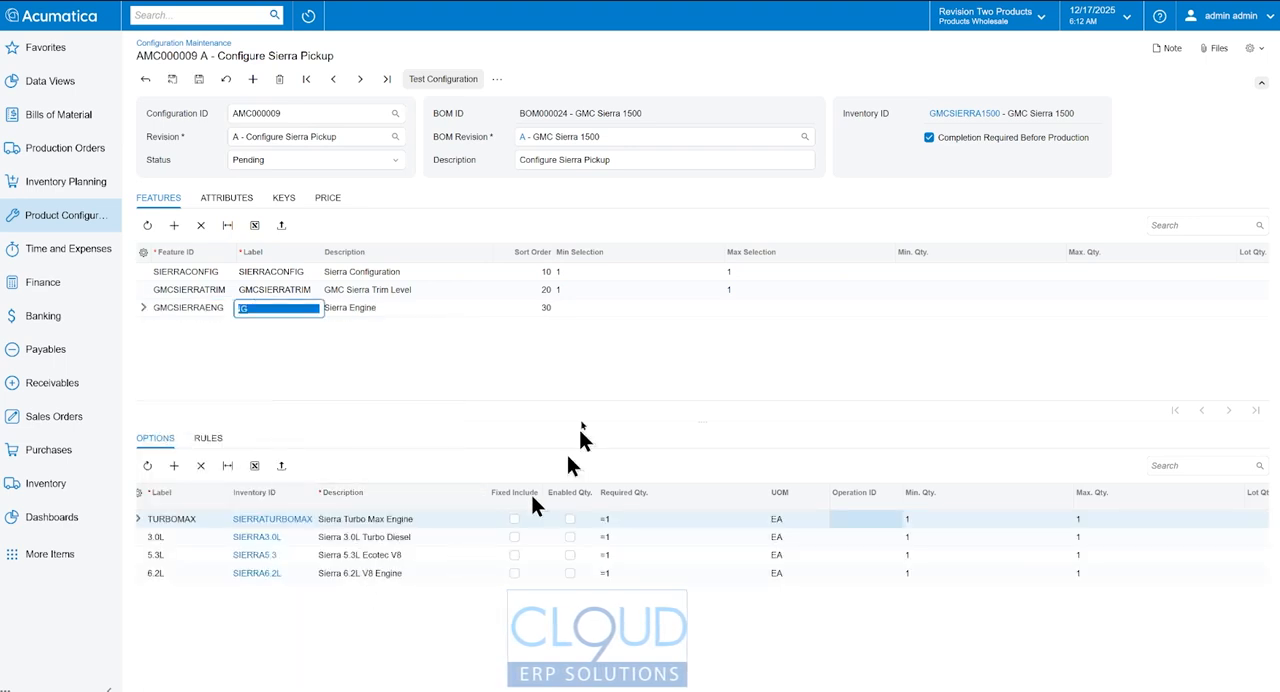
click(645, 312)
key(Tab)
key(Tab)
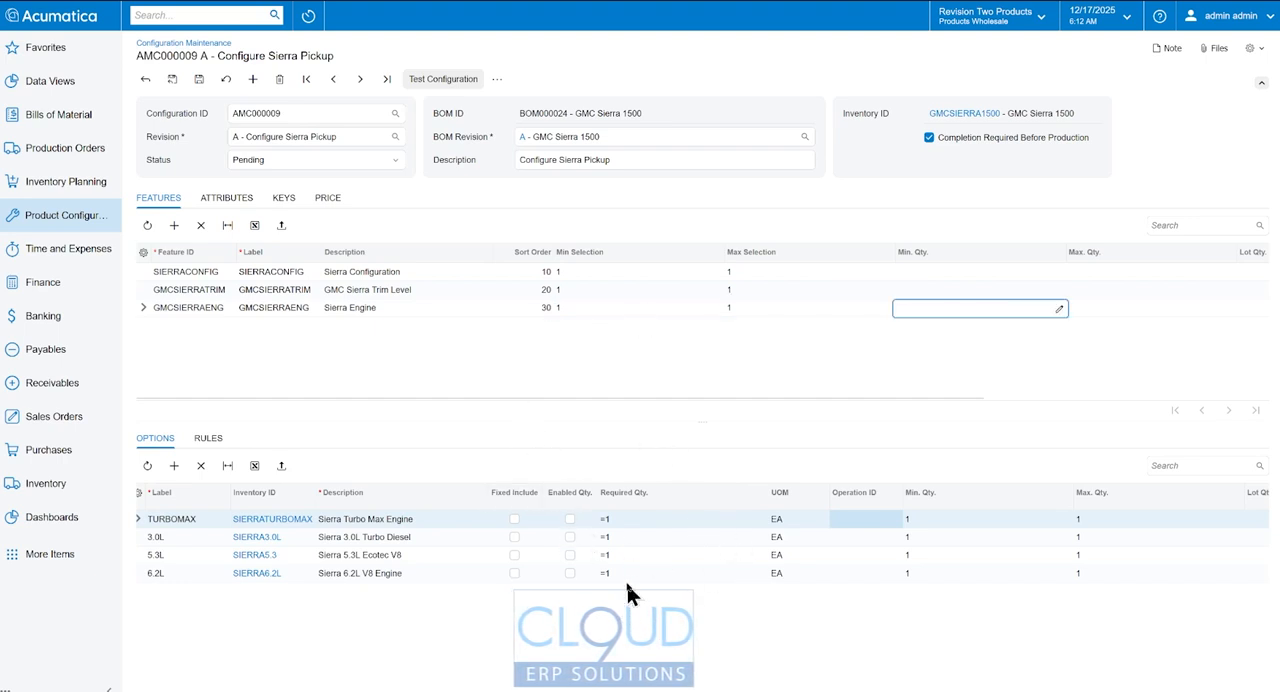
- Assign operation 0010 to all four engine options and save the configuration
click(868, 520)
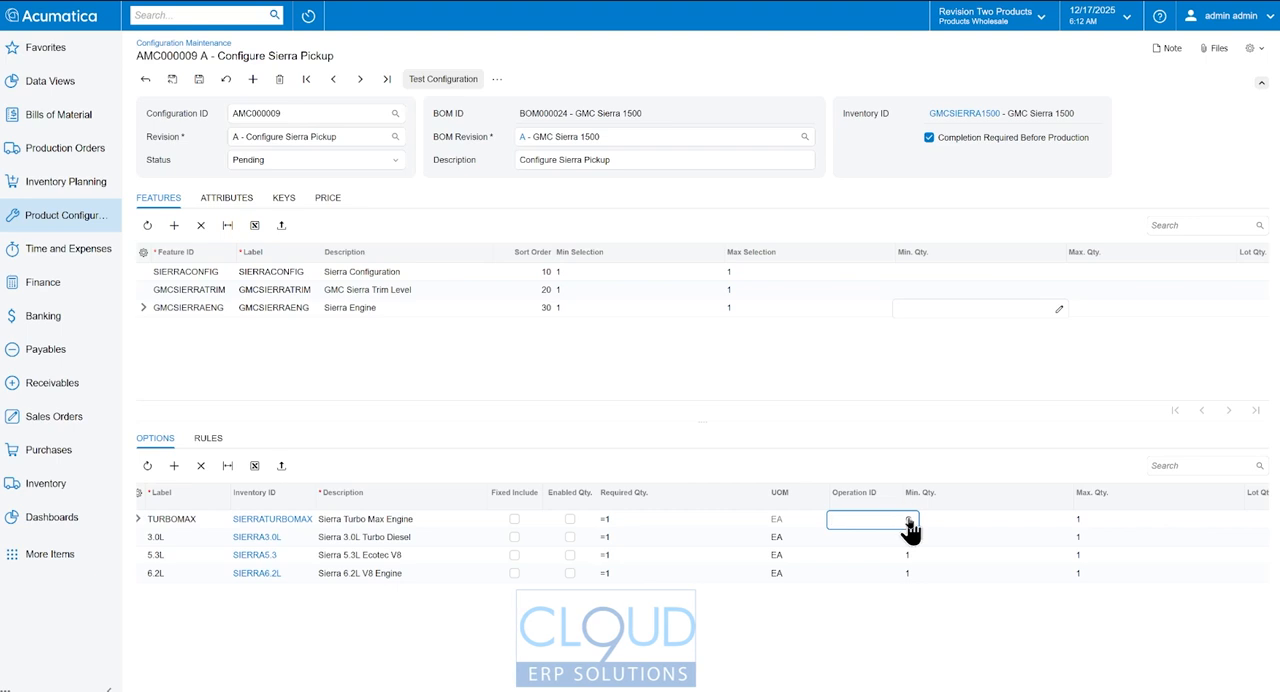
key(Down)
key(ctrl+v)
key(Down)
key(ctrl+v)
key(Down)
key(ctrl+v)
key(Up)
key(Up)
key(Up)
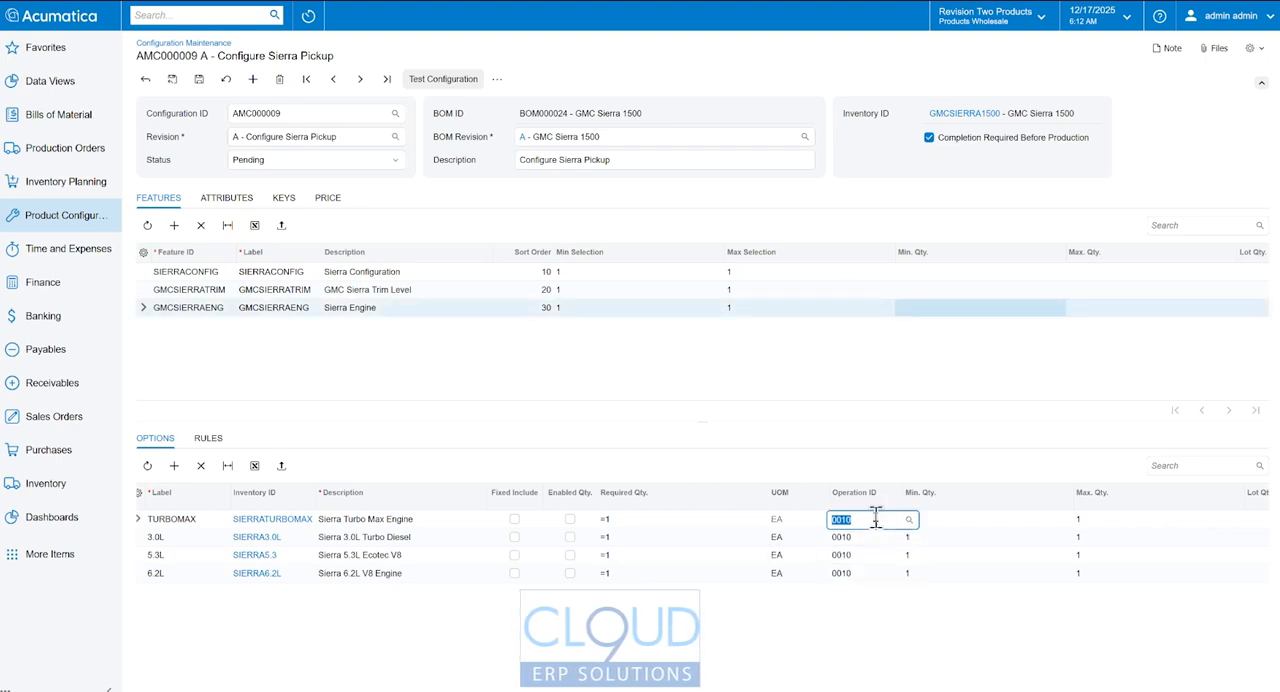
click(200, 78)
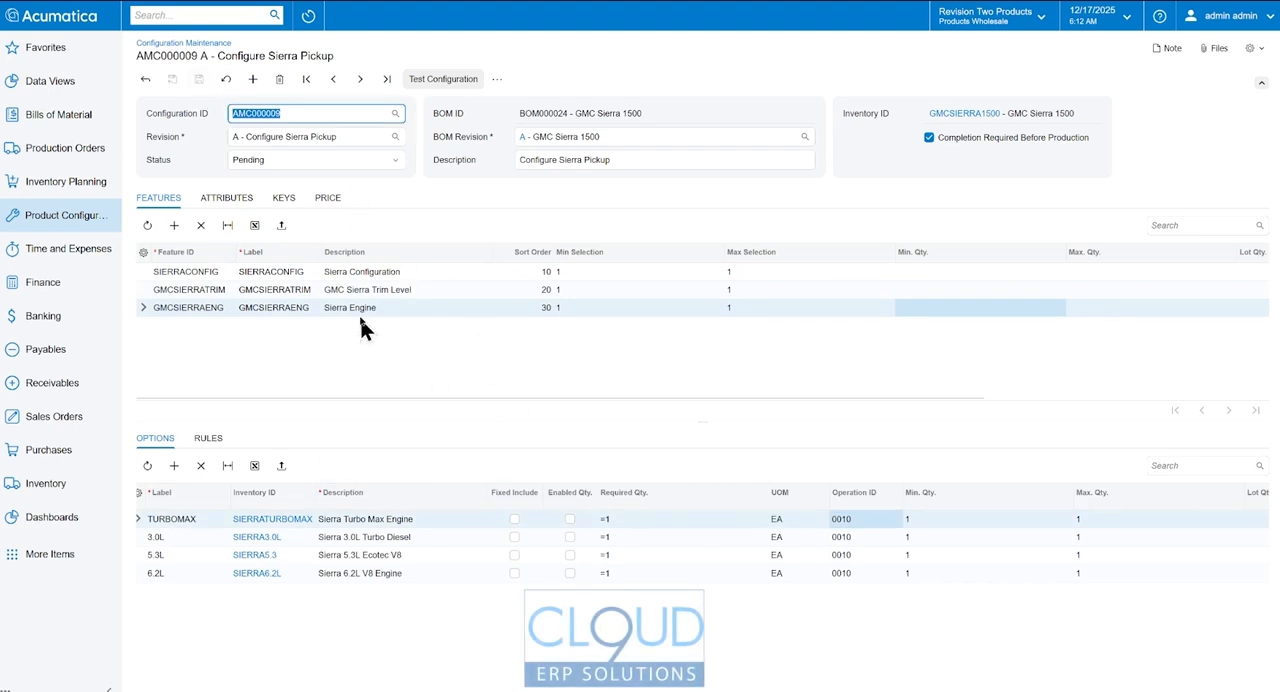
- Test the configuration with the Double Cab Standard Bed, TRIMSLT and 5.3L engine options included, checking the price
click(437, 80)
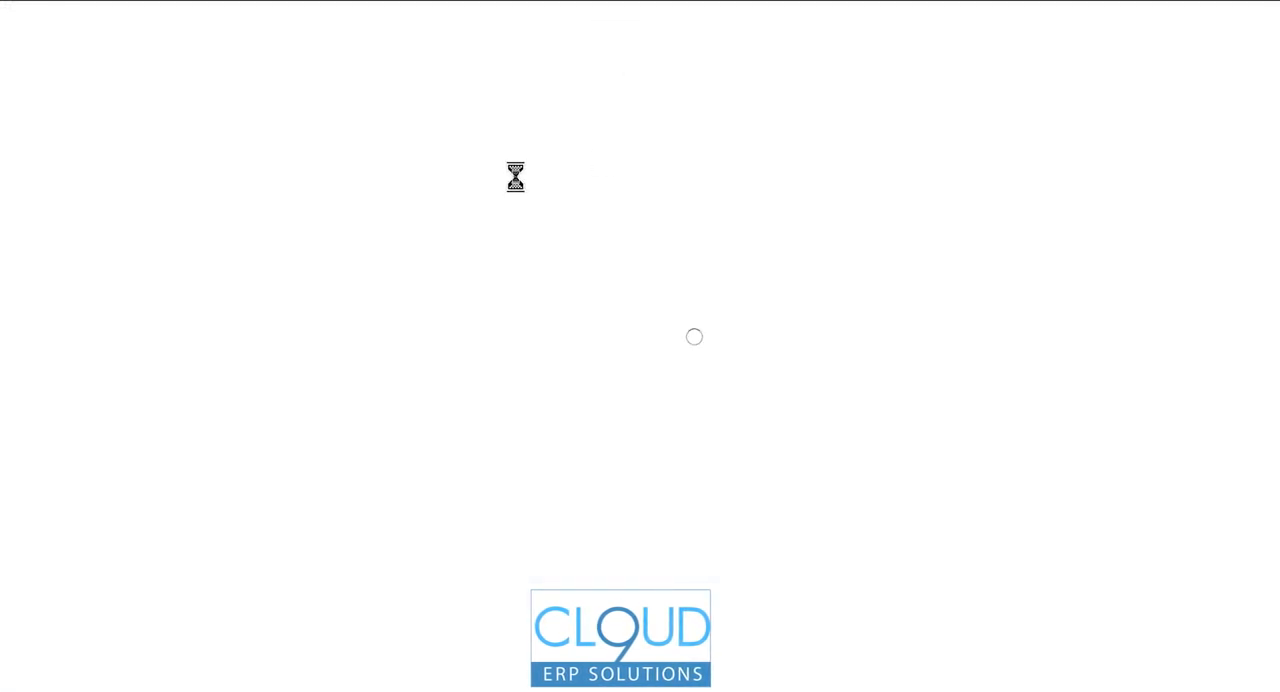
click(96, 163)
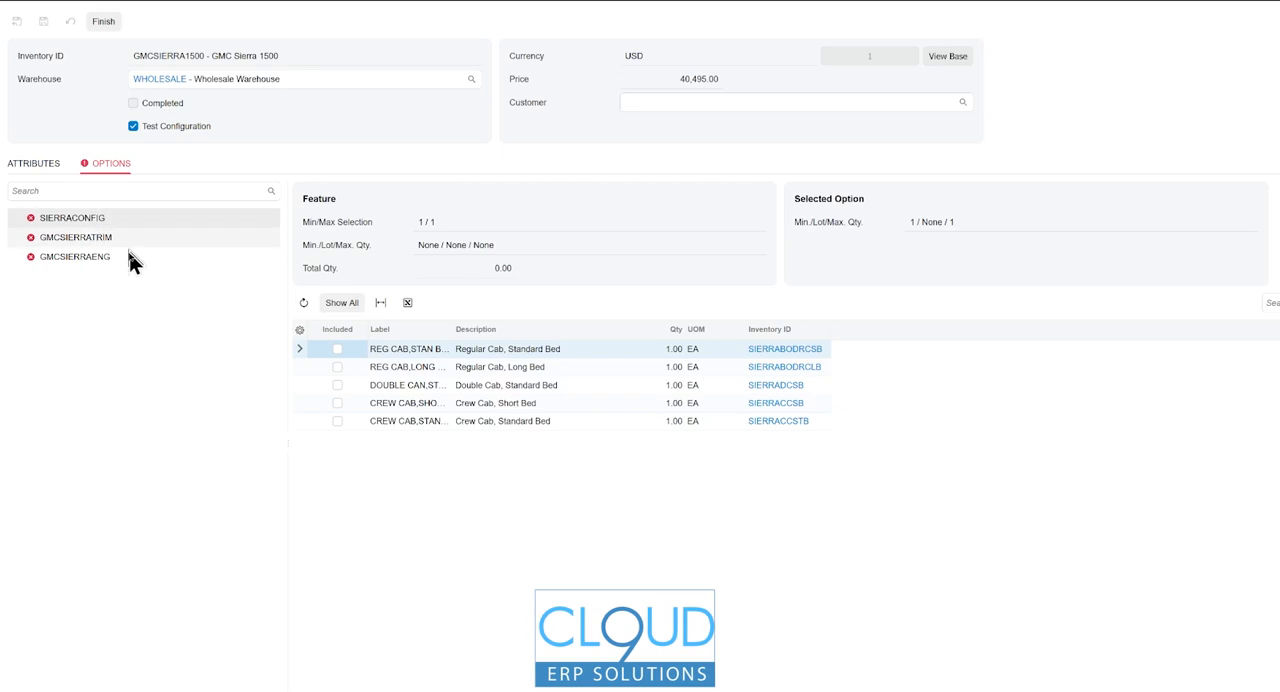
click(337, 386)
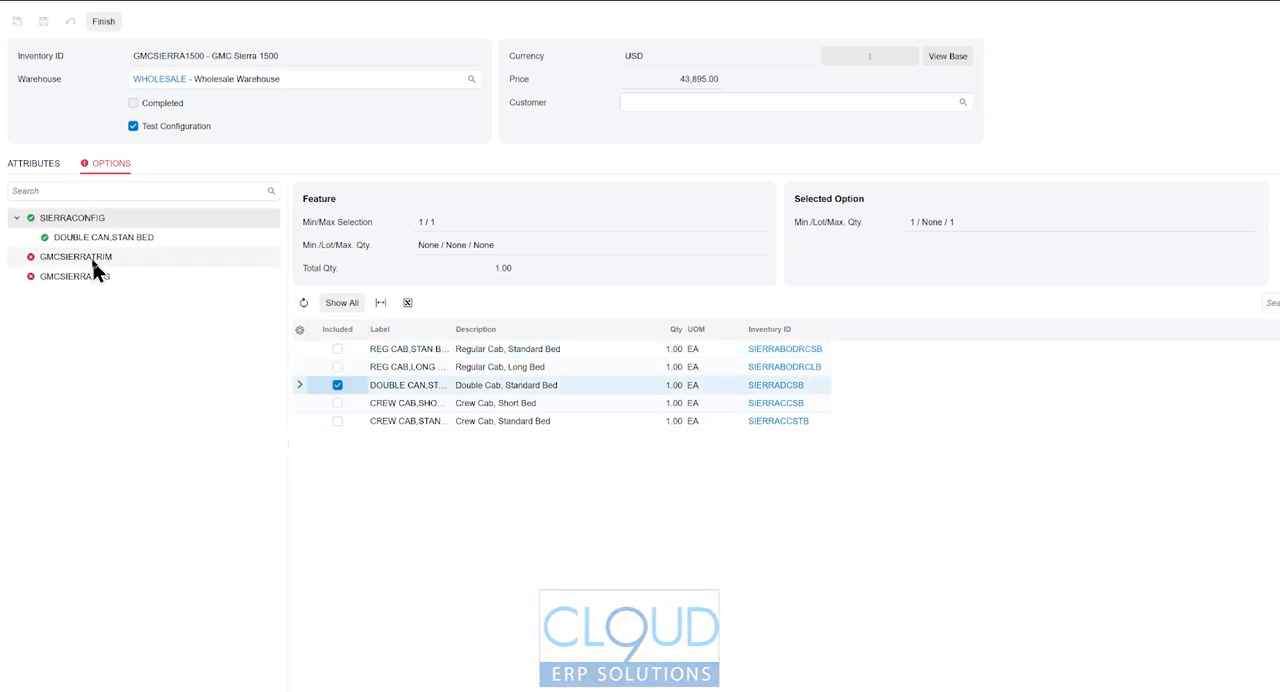
click(22, 258)
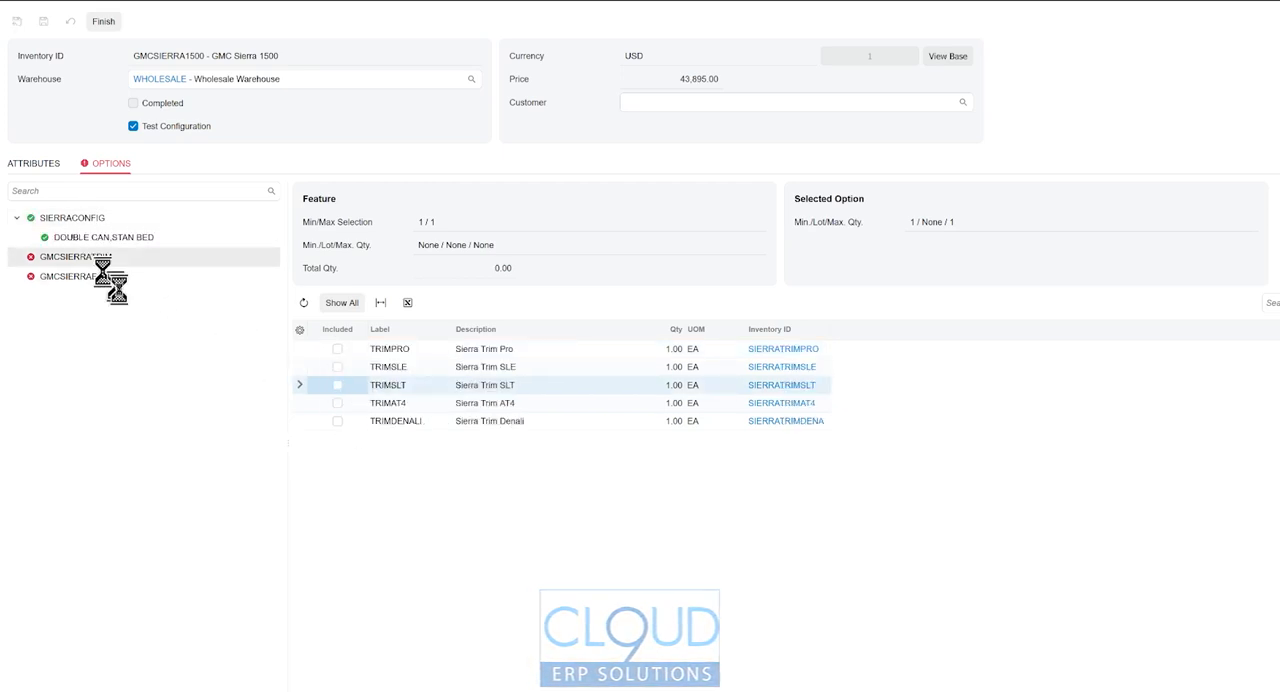
click(337, 388)
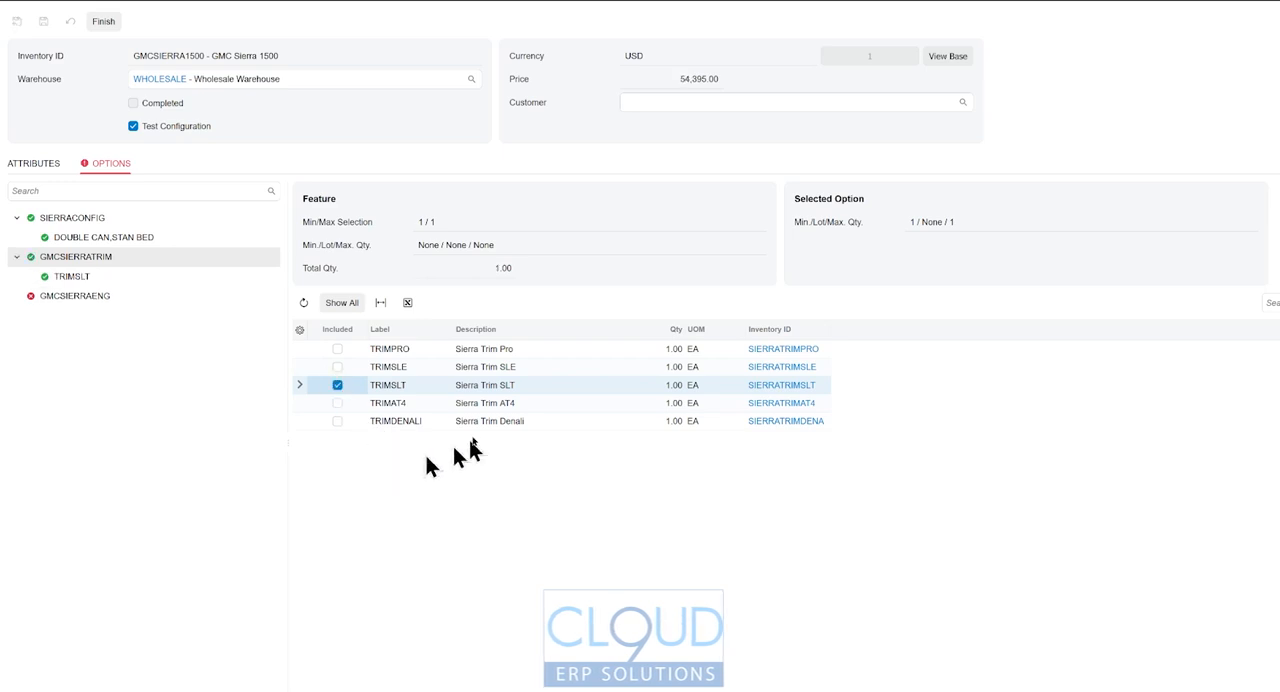
click(84, 298)
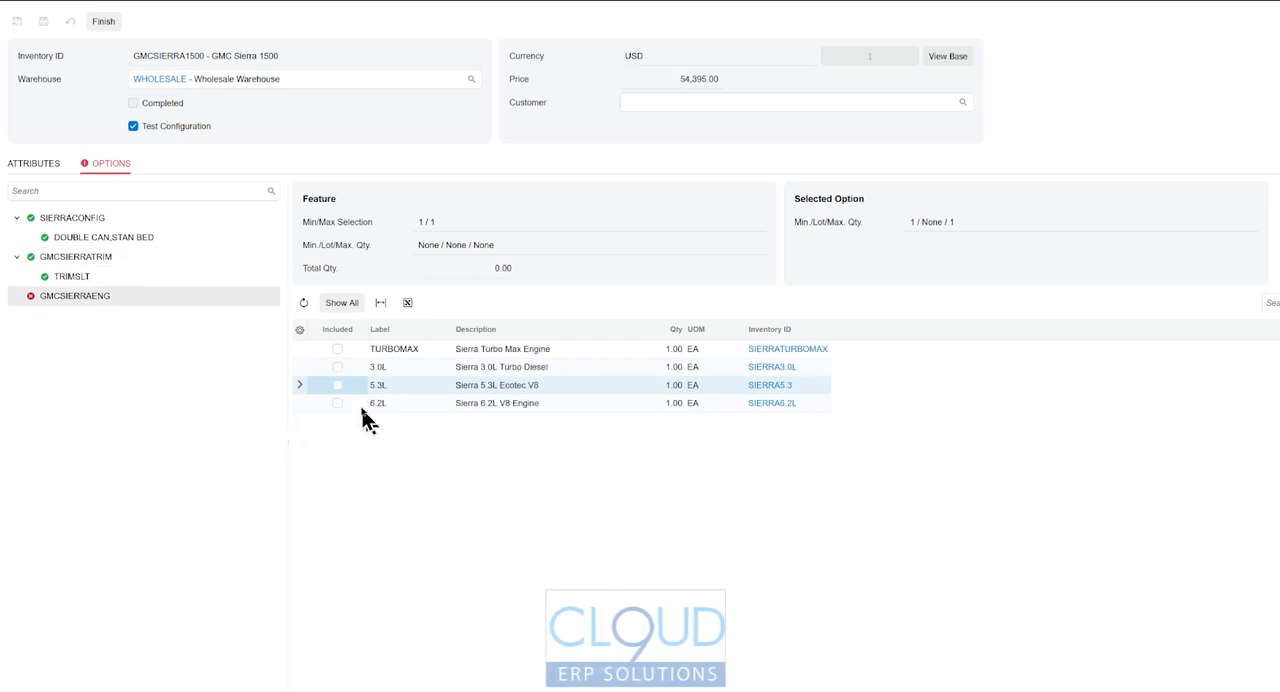
click(337, 387)
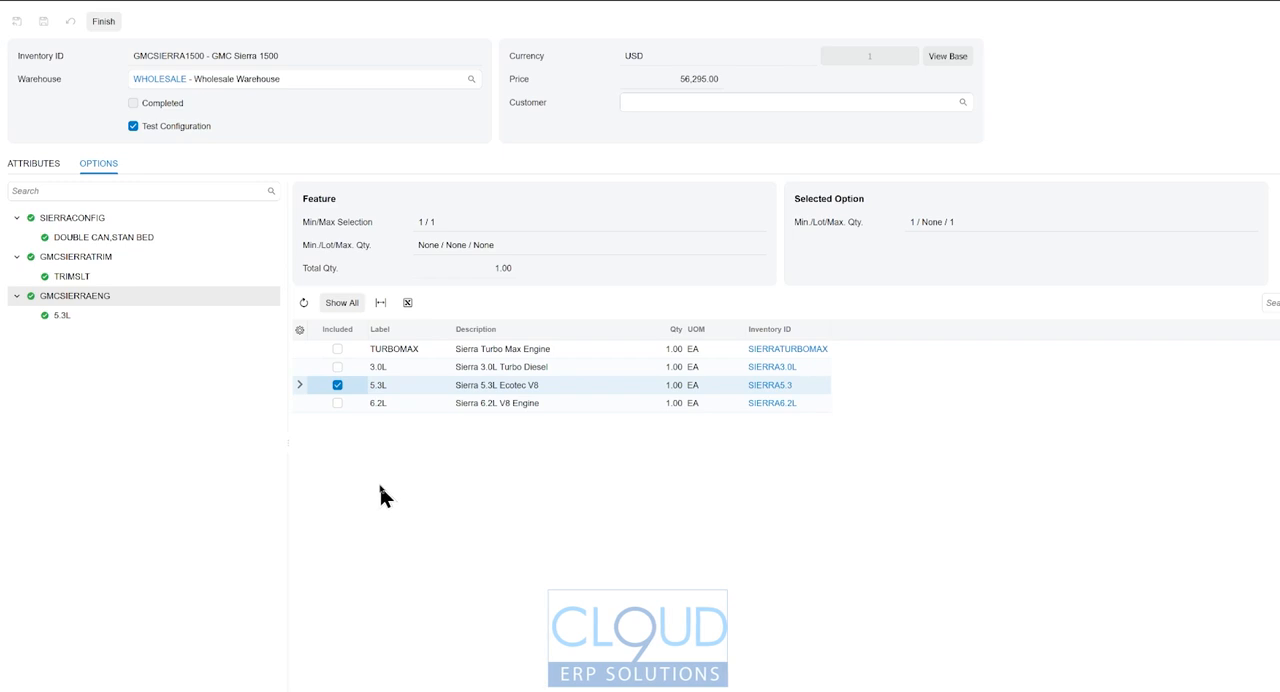
- Test including the 6.2L engine alongside the 5.3L, exclude the 5.3L and review the trim and engine selections
click(337, 403)
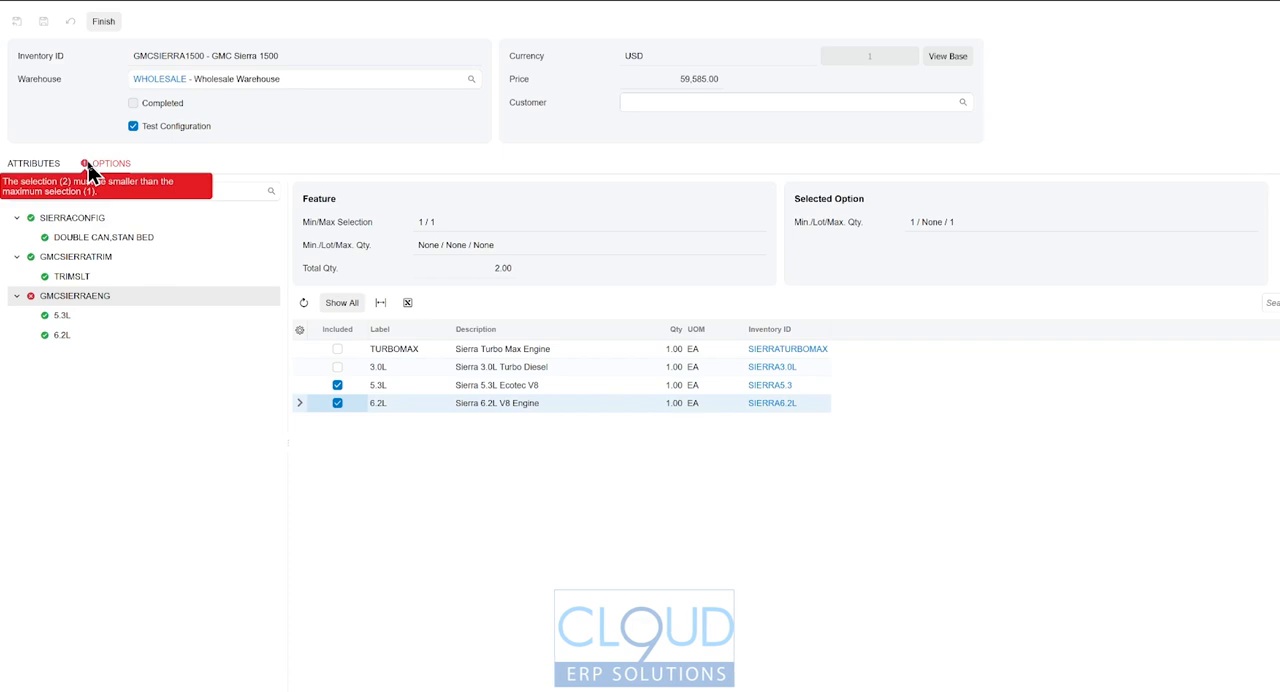
mouse_move(85, 170)
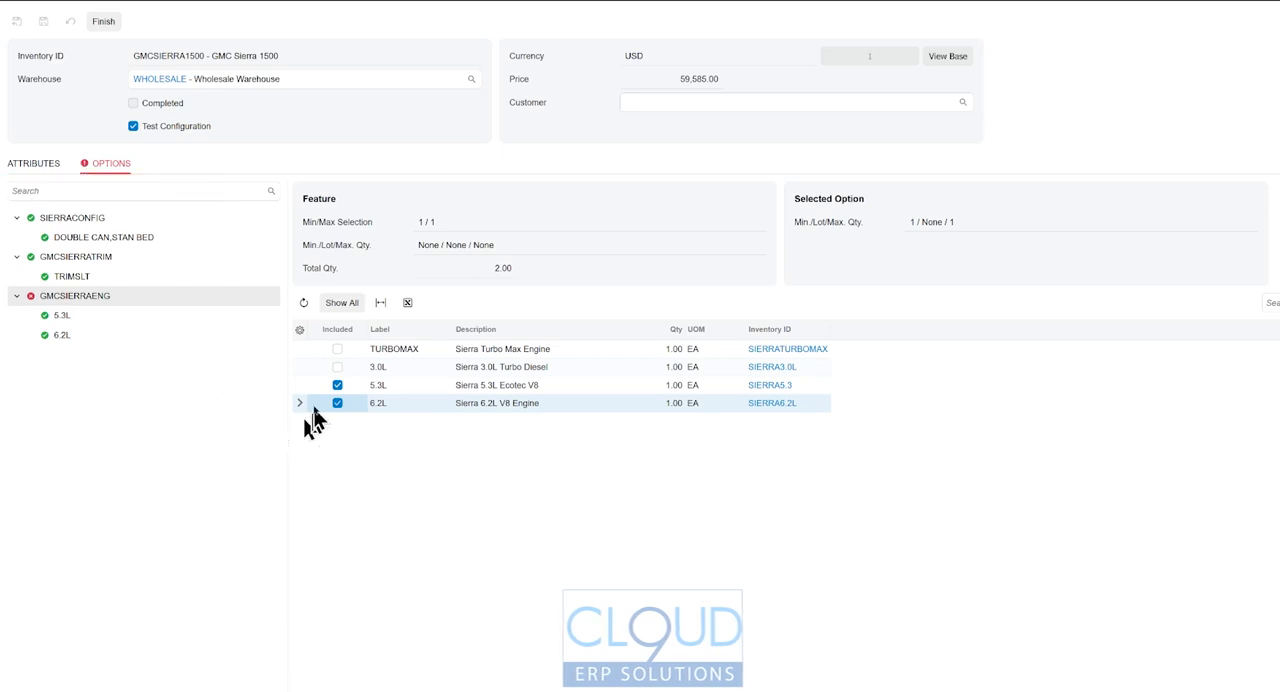
click(337, 386)
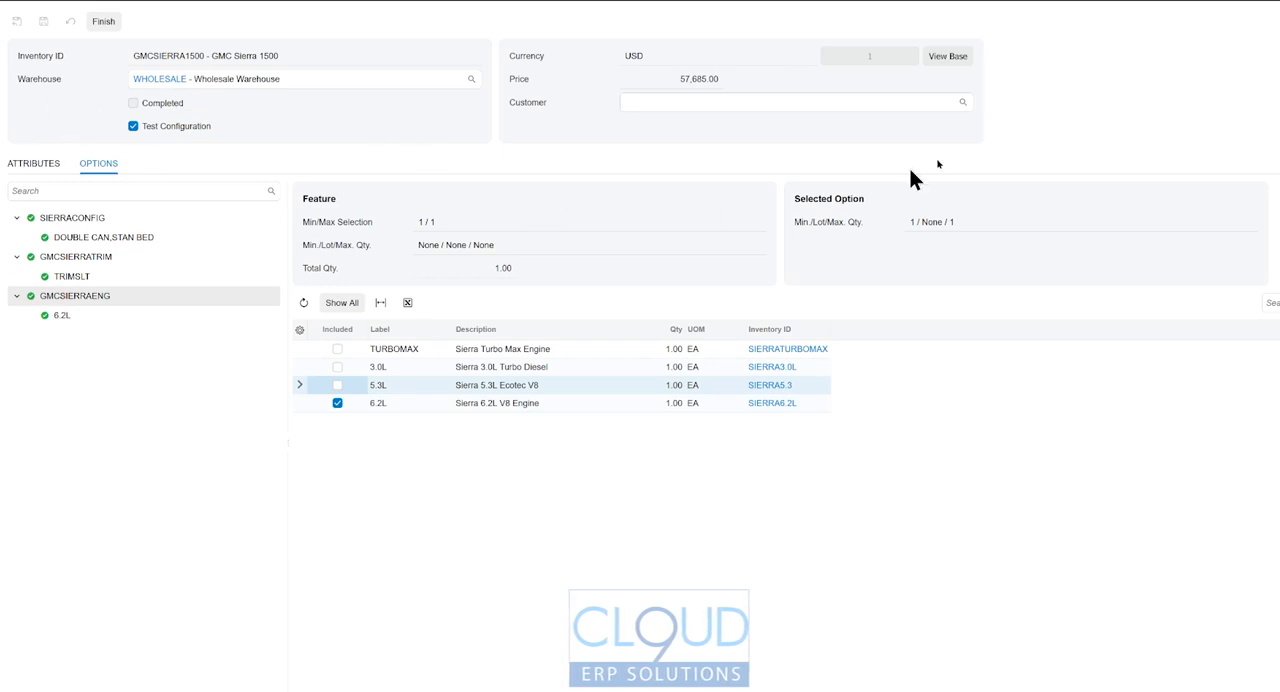
click(63, 277)
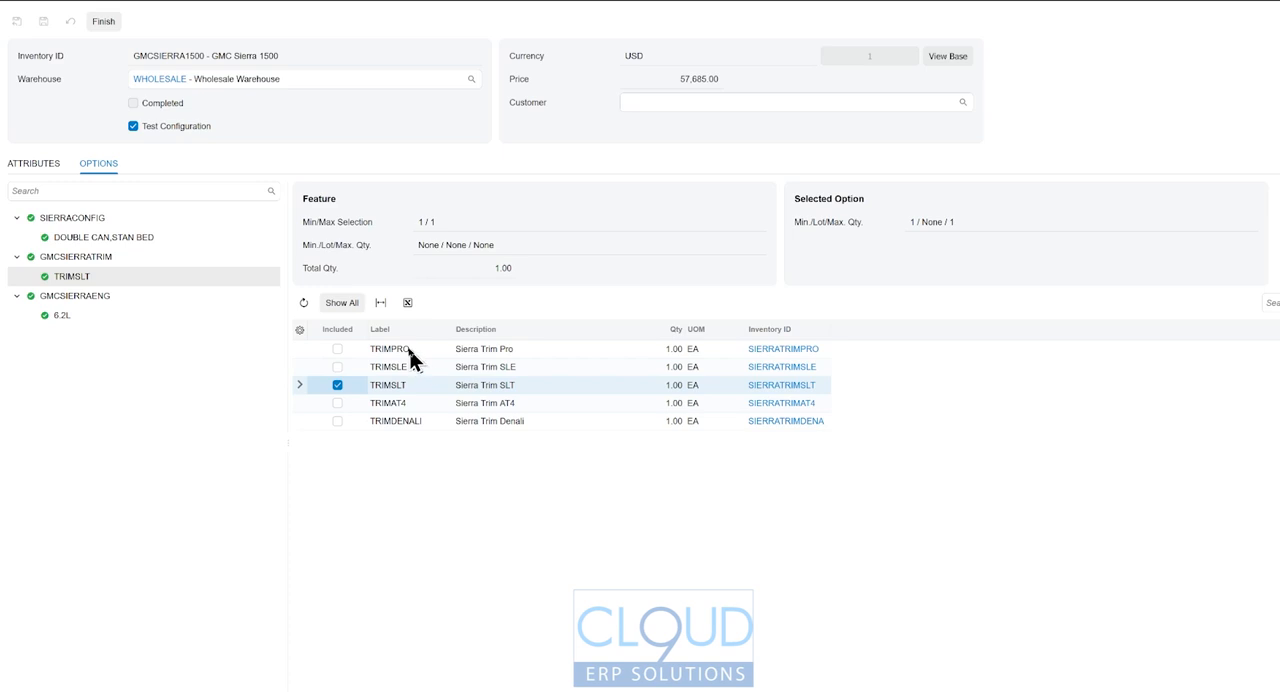
click(76, 297)
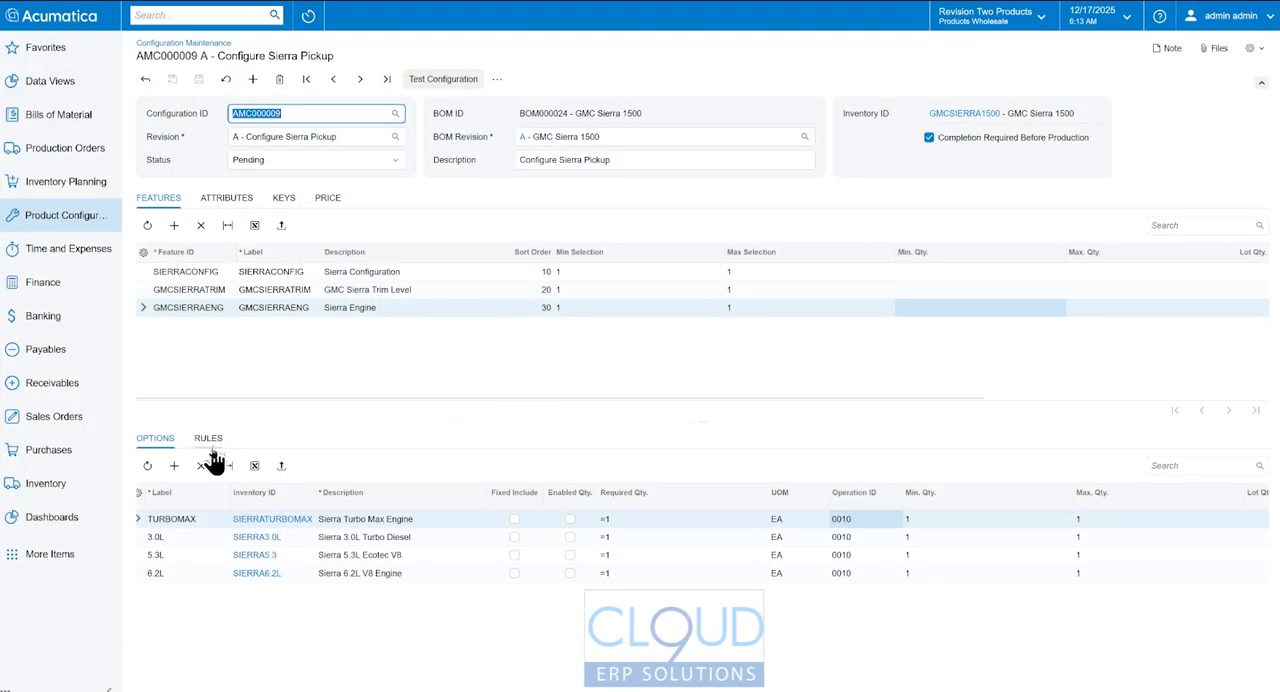
- Add an Exclude rule to the GMCSIERRATRIM feature with TRIMPRO as the source option
click(209, 439)
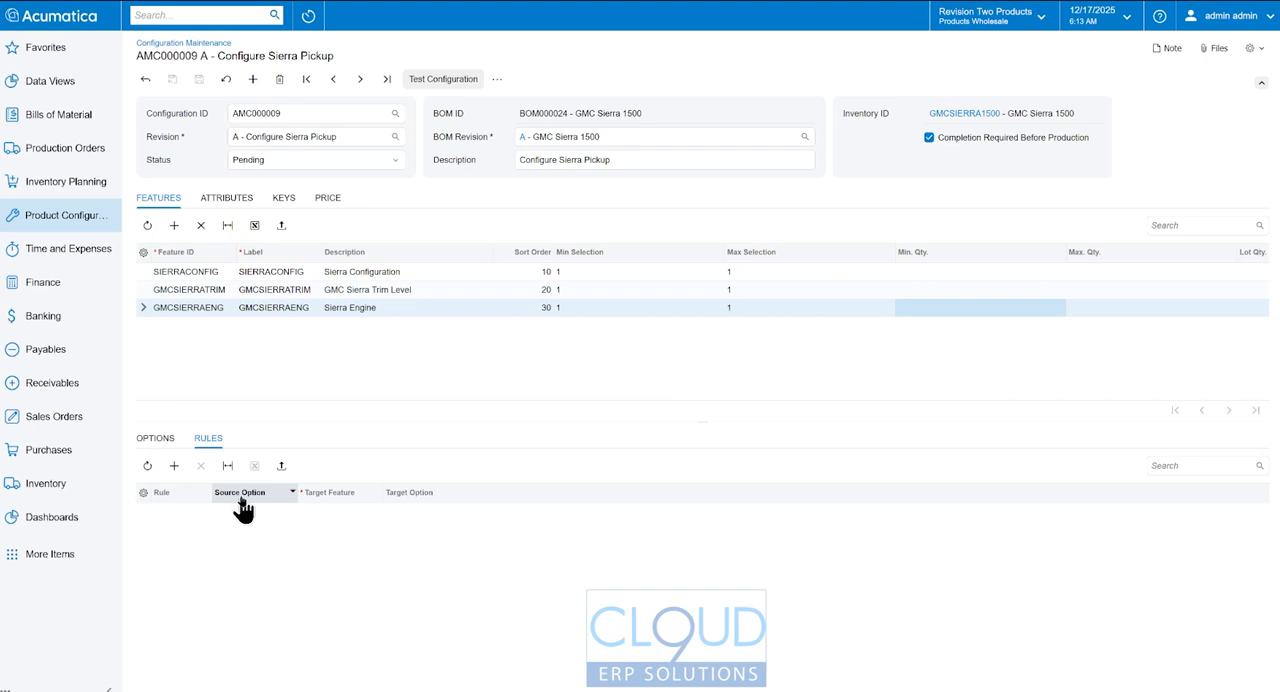
click(204, 289)
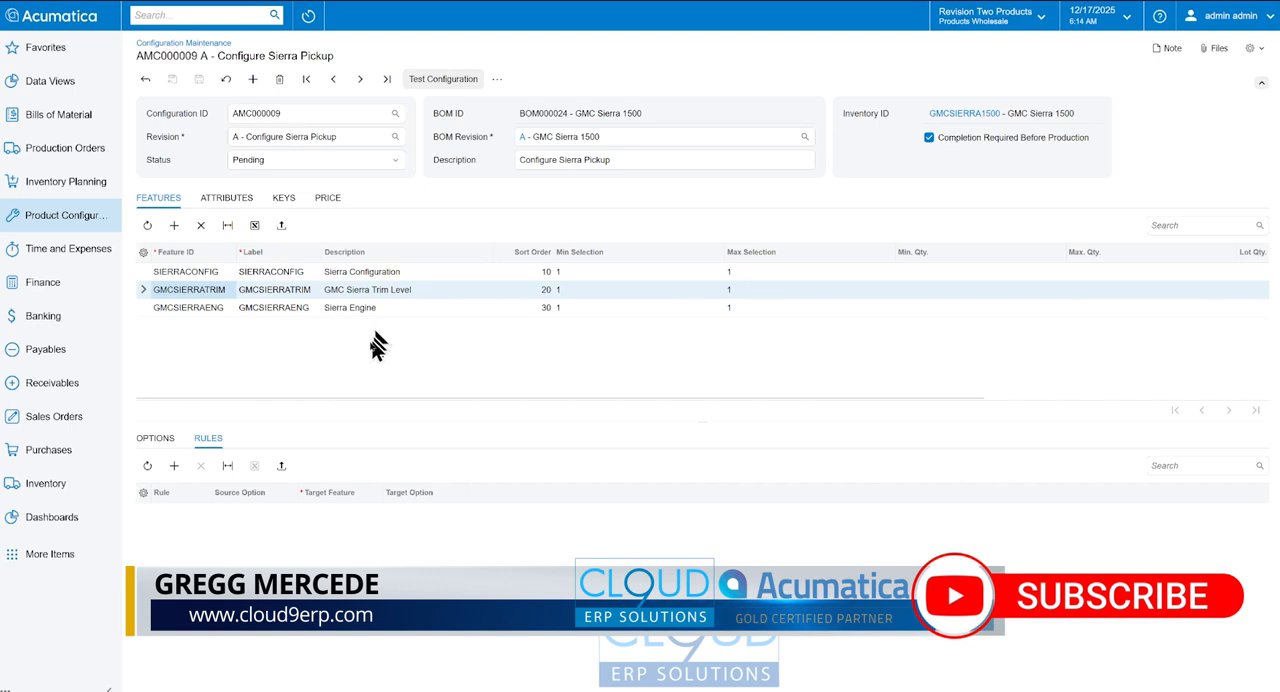
click(174, 466)
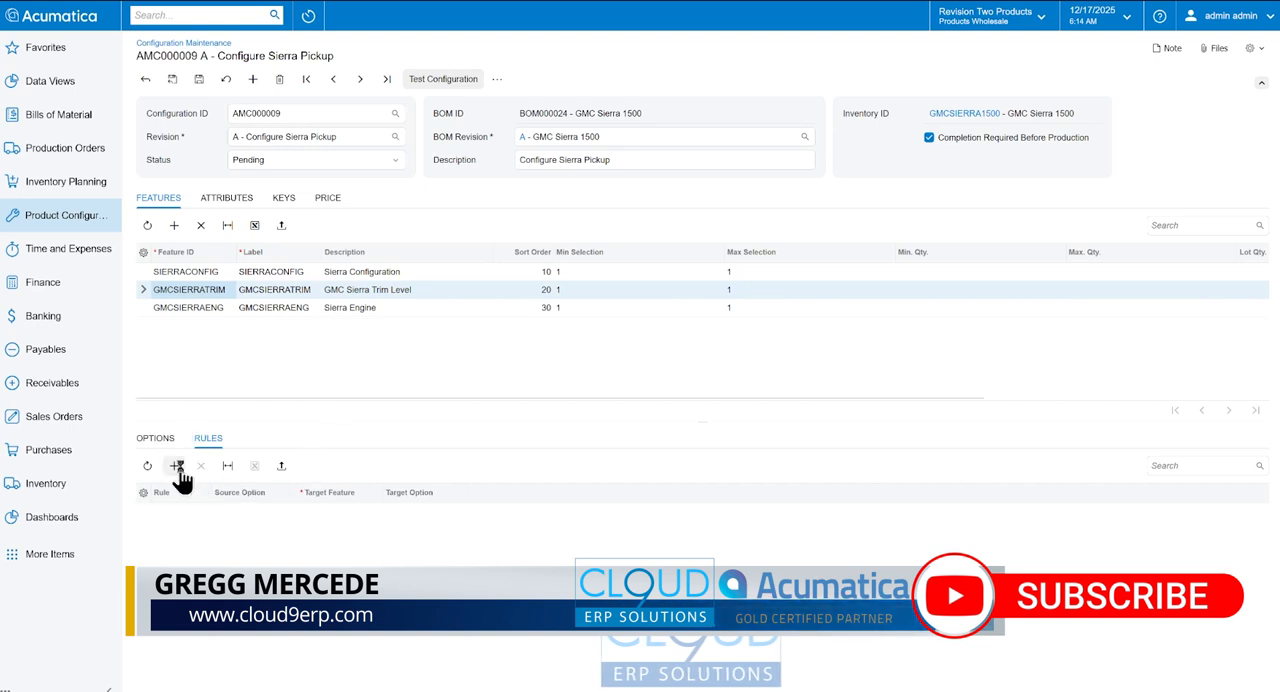
click(200, 512)
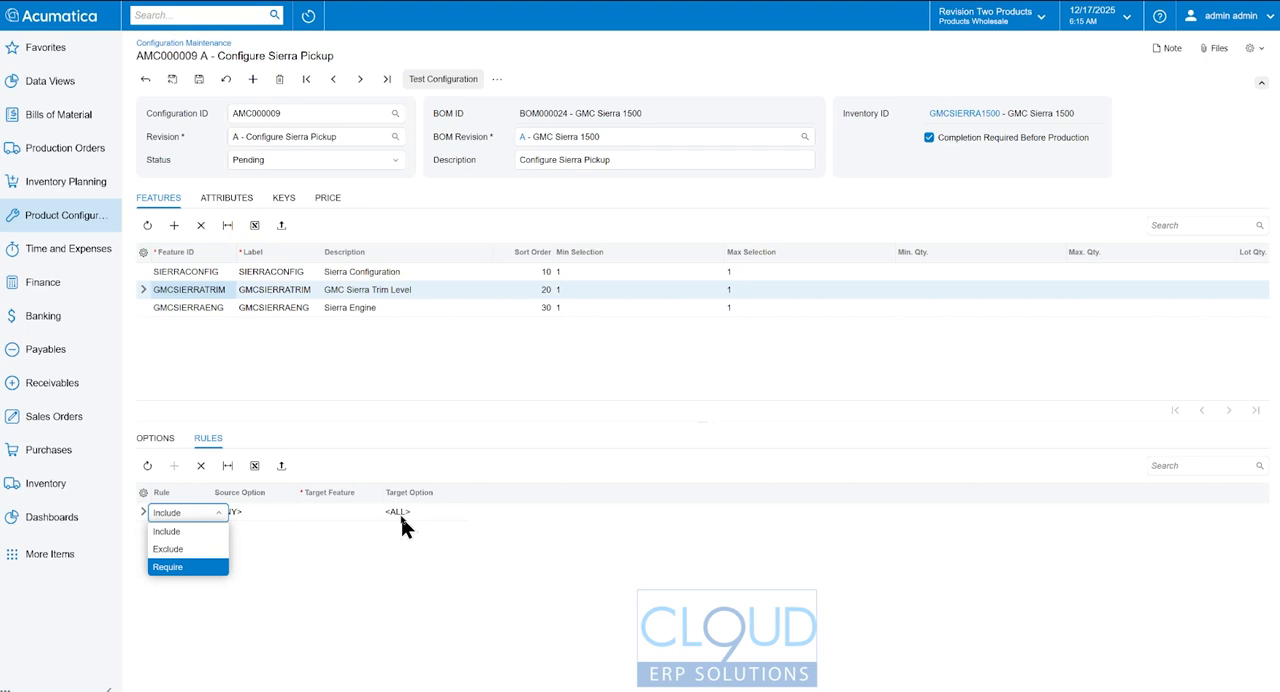
click(183, 559)
click(245, 512)
click(303, 512)
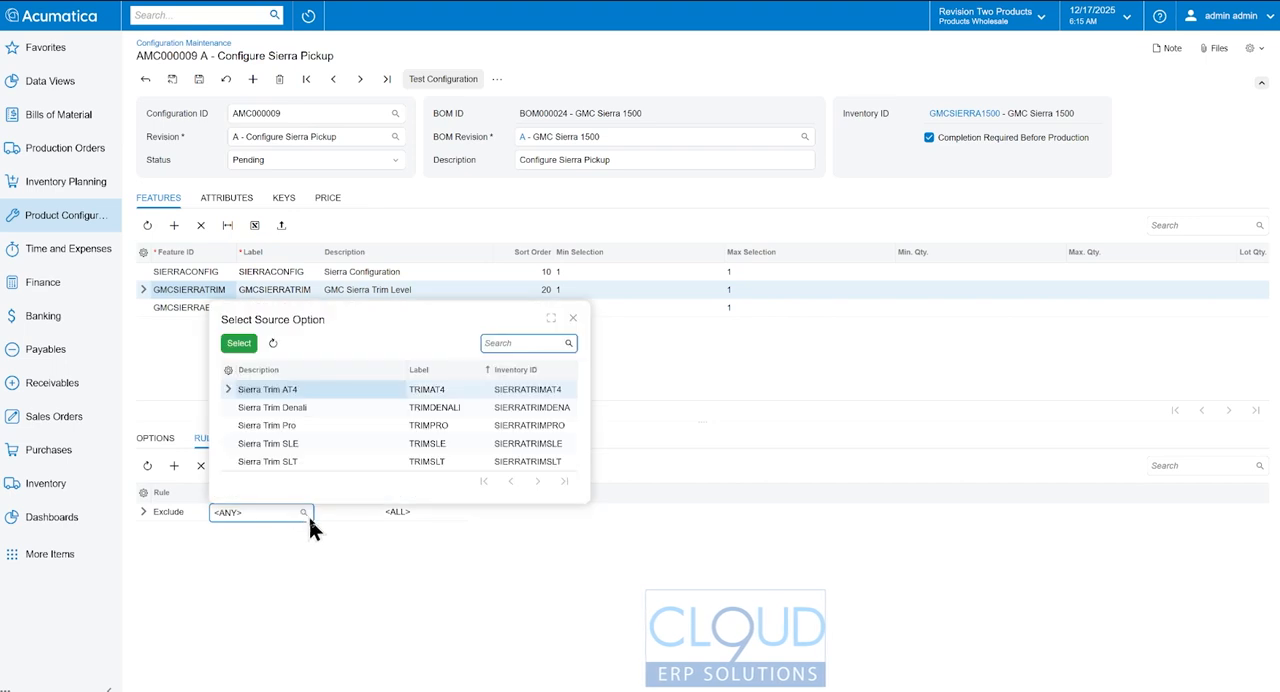
double_click(284, 426)
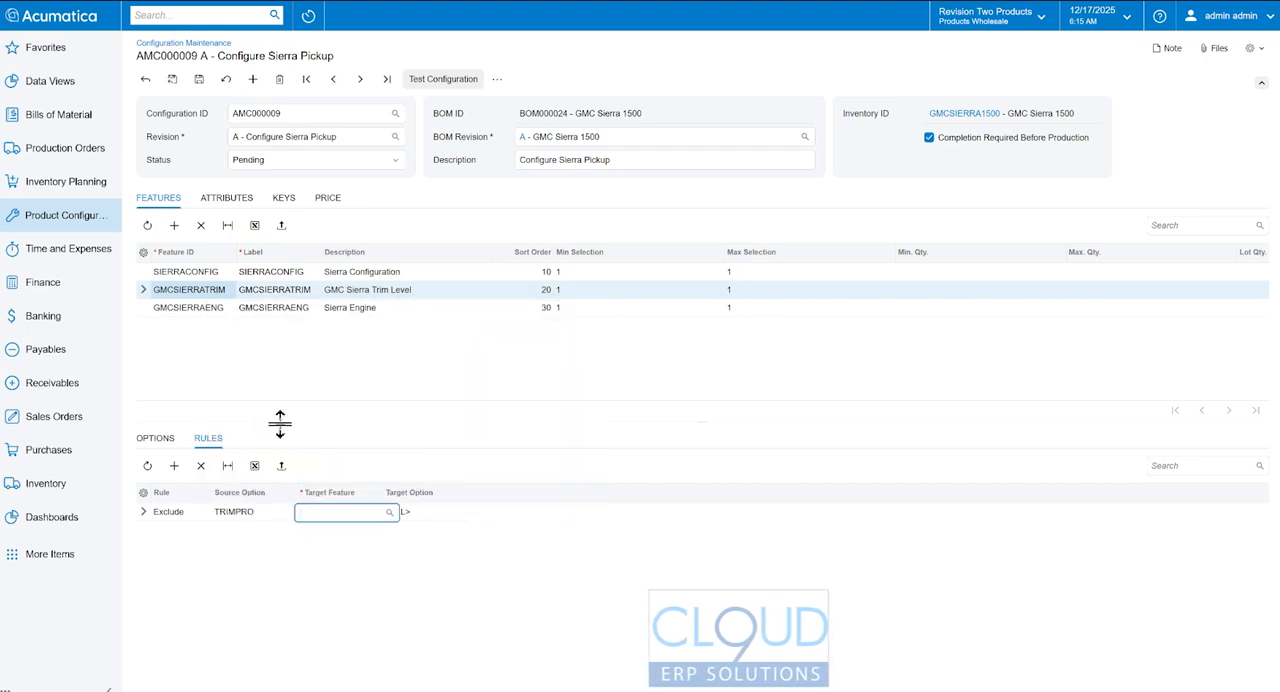
- Set the new TRIMPRO rule's target feature to GMCSIERRAENG and its target option to 6.2L
click(390, 512)
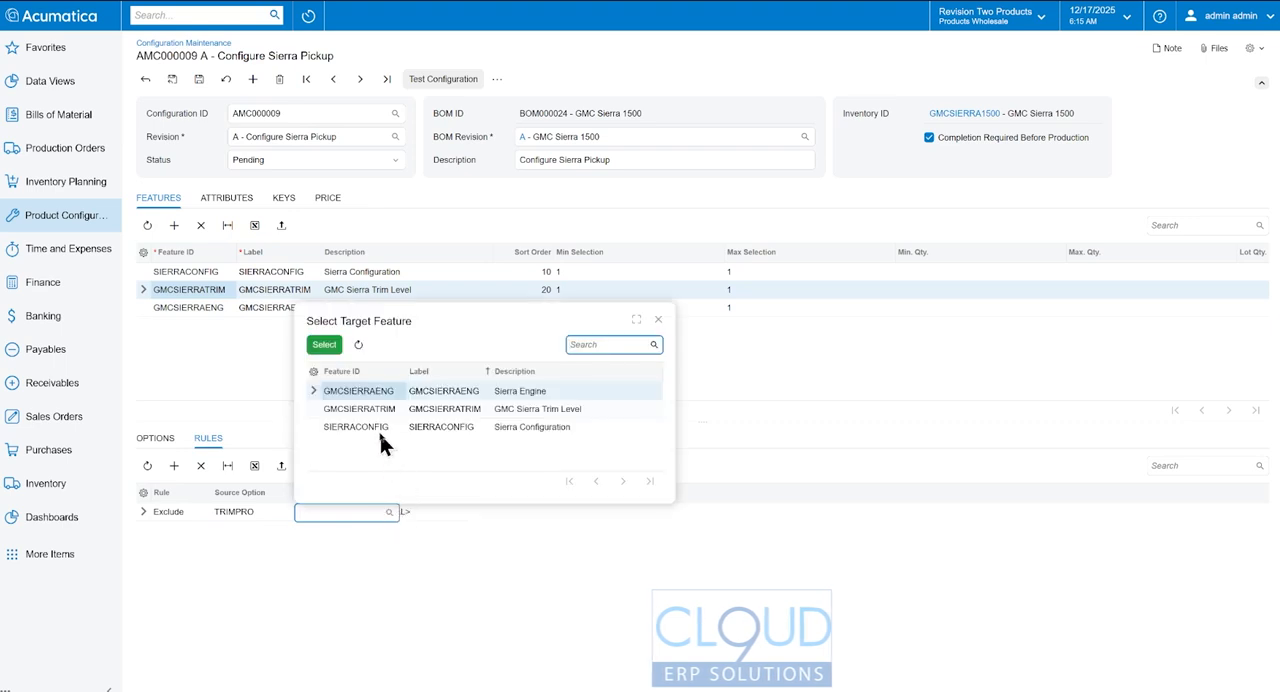
double_click(378, 391)
click(437, 512)
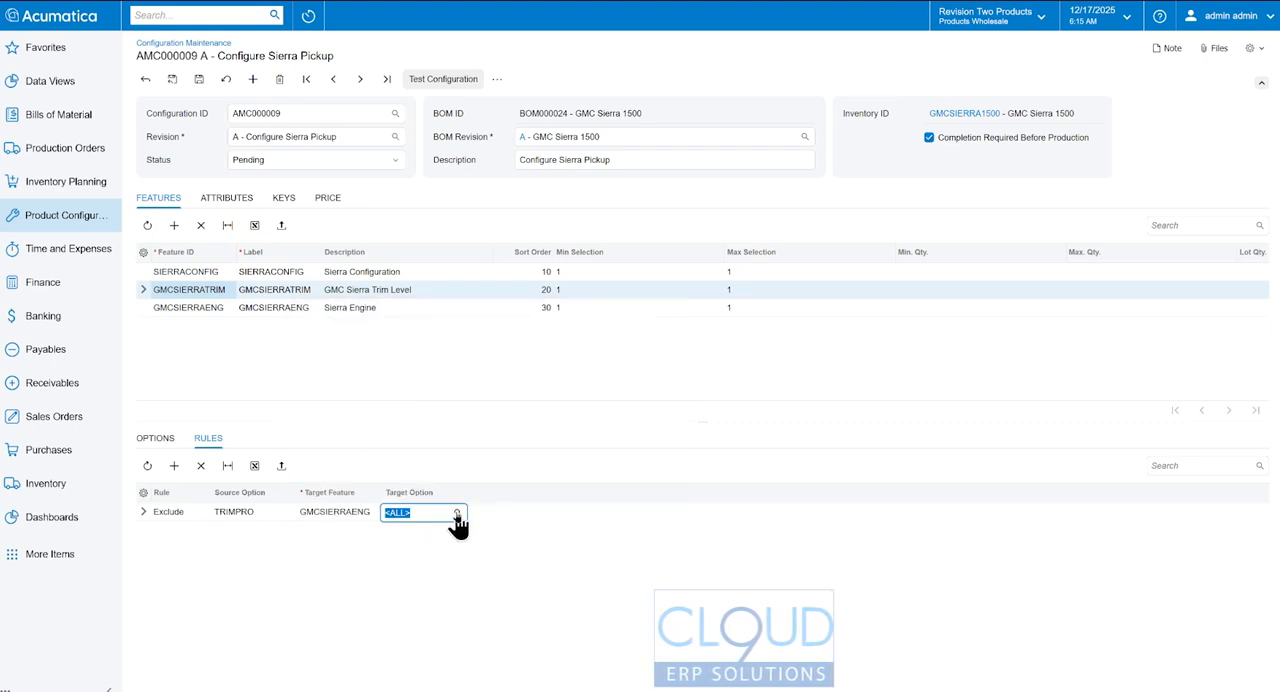
click(457, 512)
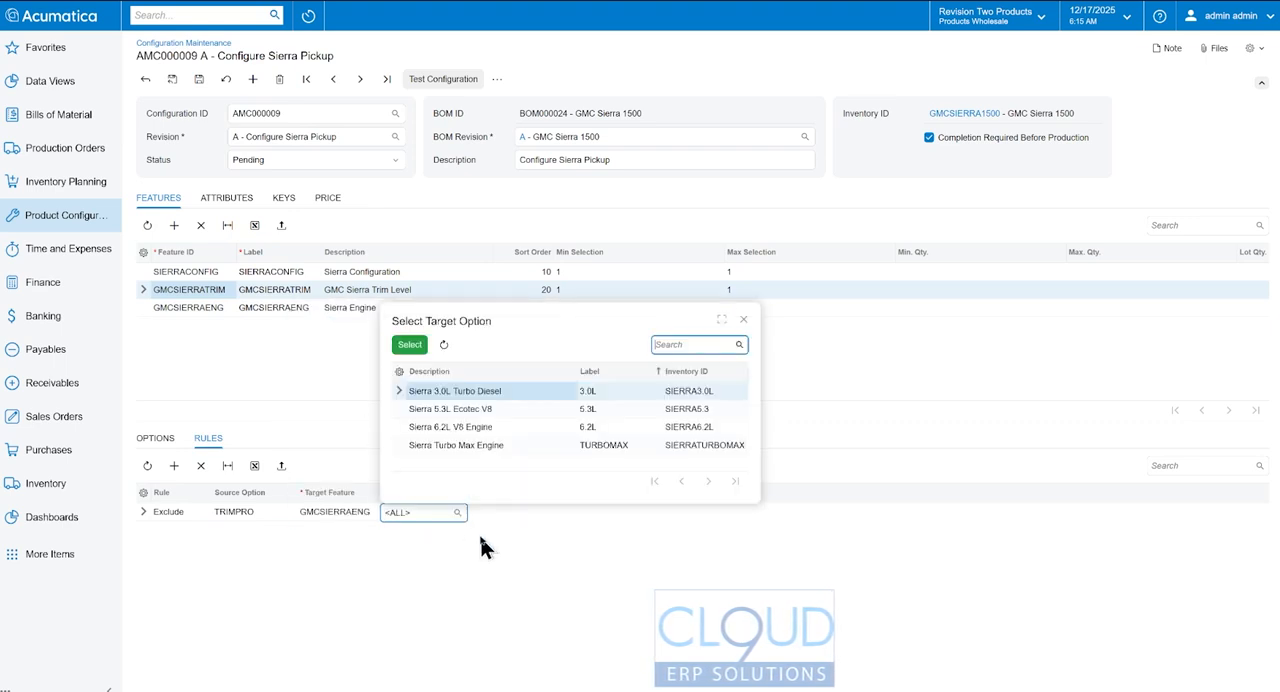
double_click(455, 427)
- Add a second Exclude rule for TRIMPRO targeting the 5.3L option of the GMCSIERRAENG feature
click(176, 468)
click(190, 530)
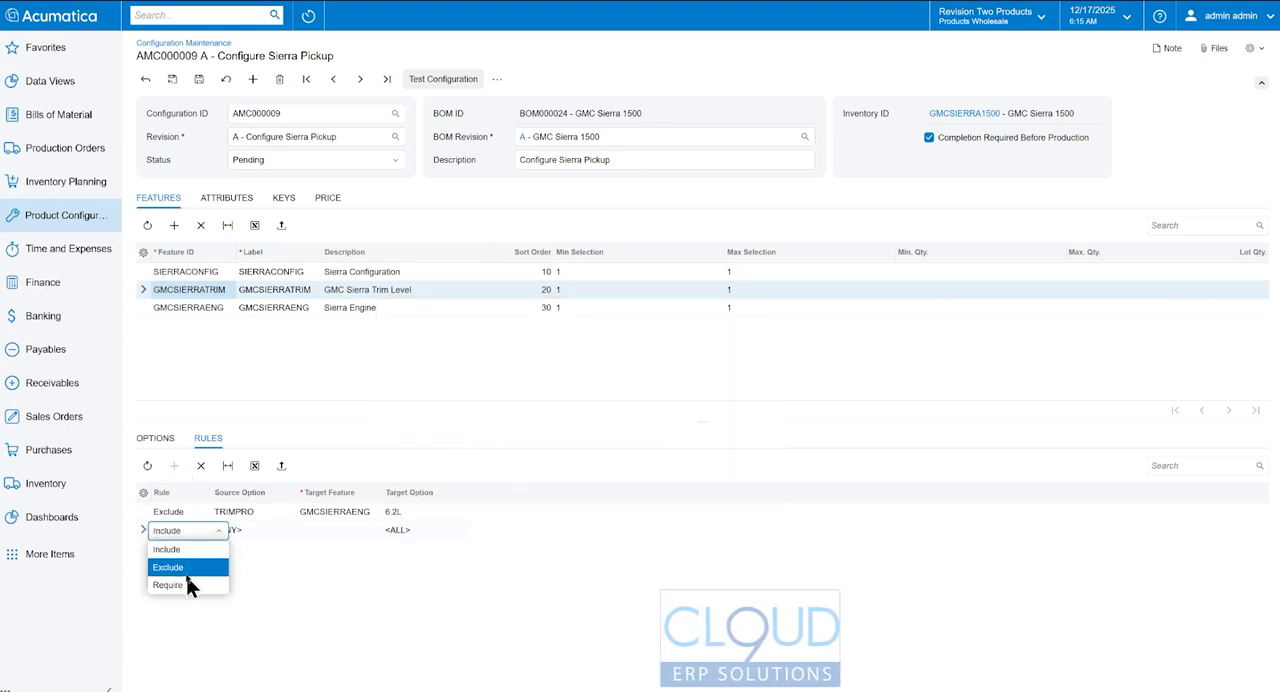
click(185, 567)
click(257, 532)
click(303, 530)
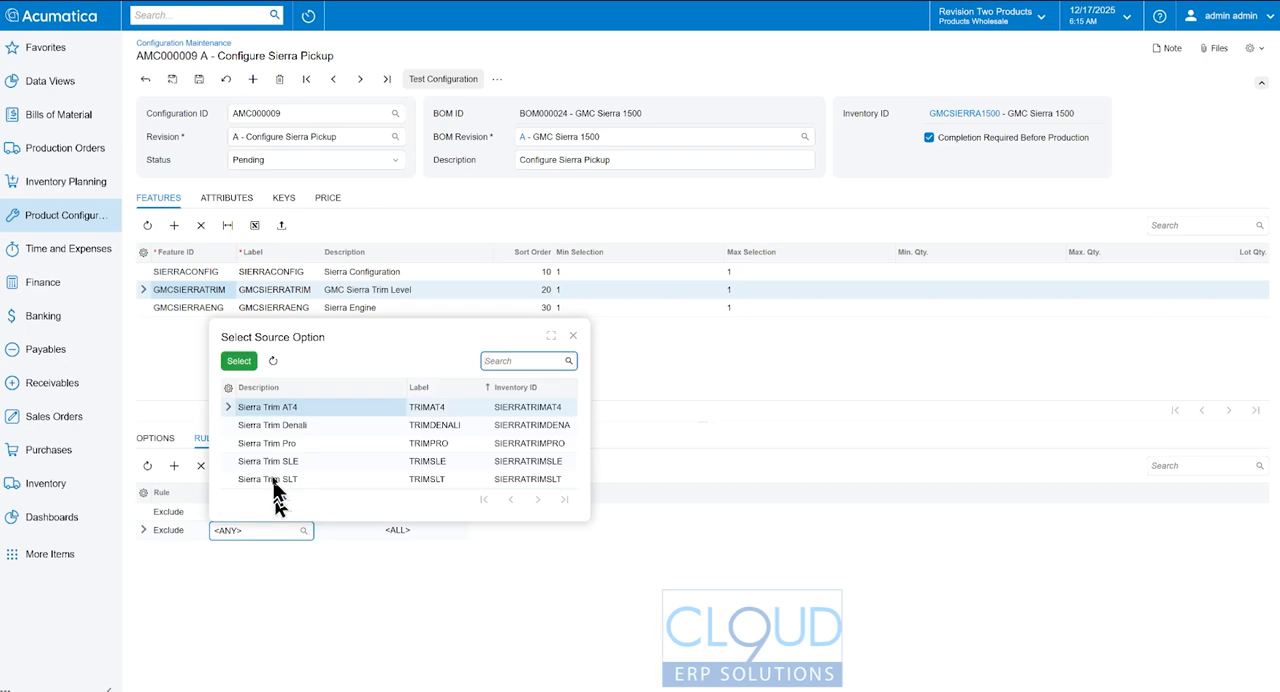
double_click(294, 445)
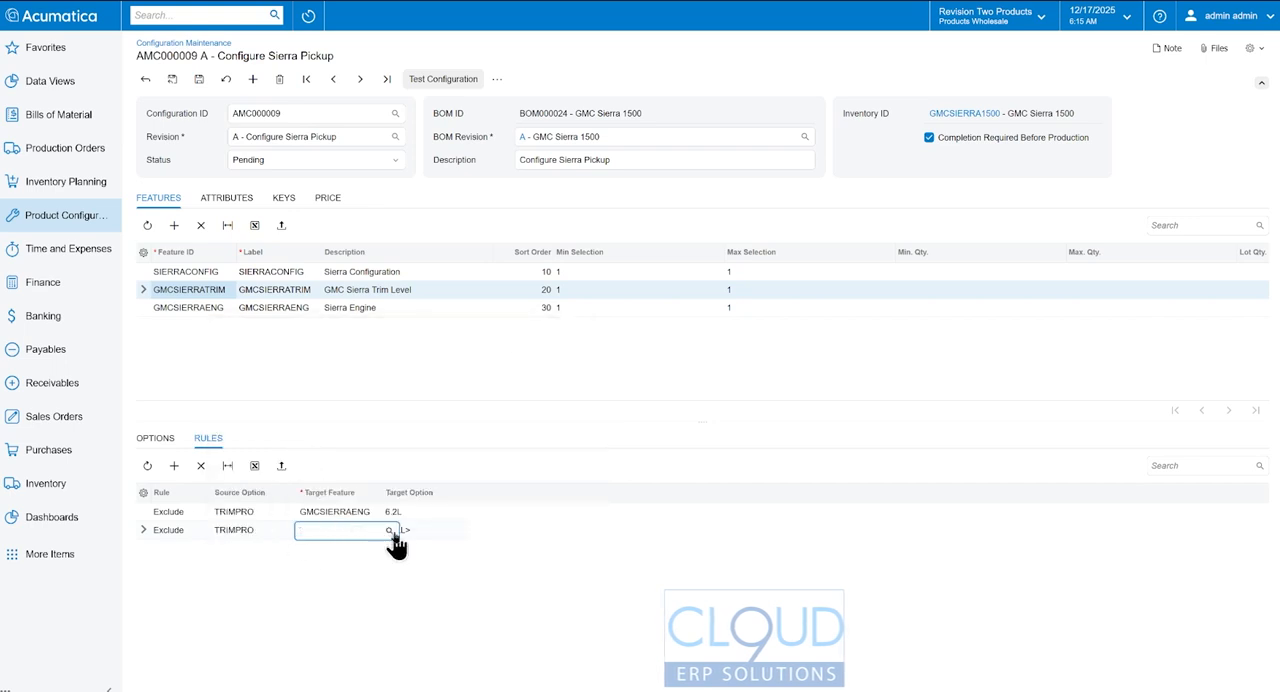
click(389, 530)
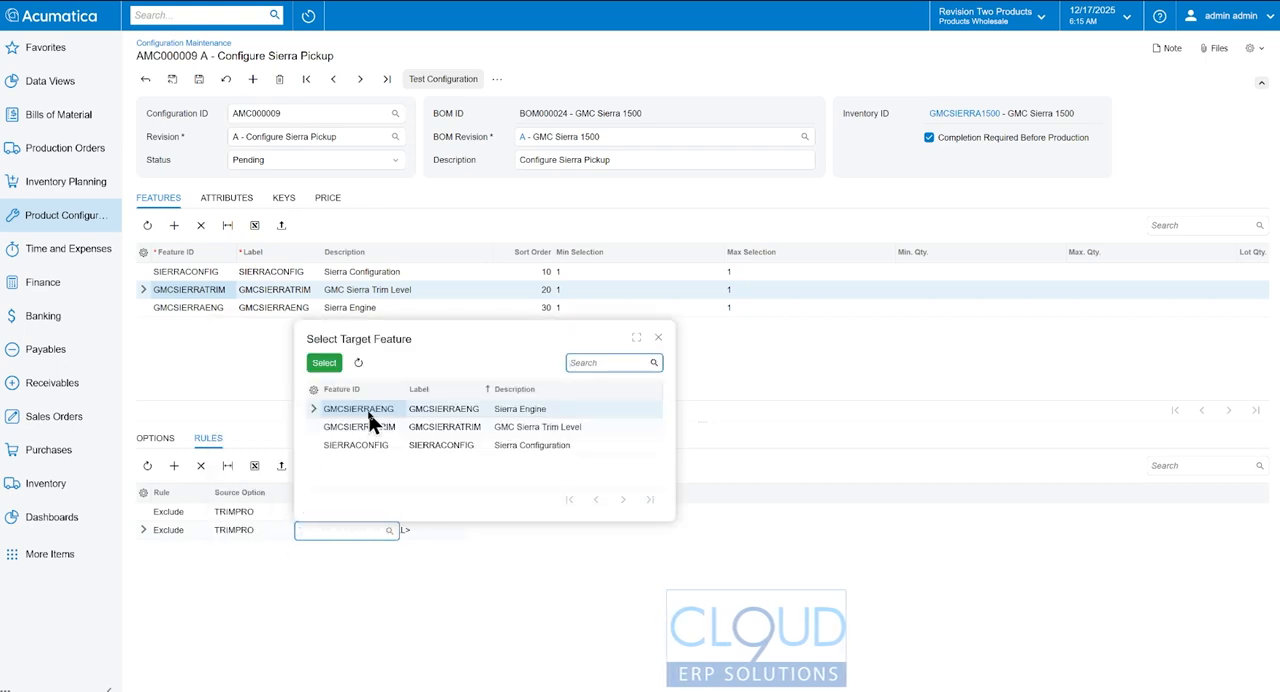
double_click(369, 410)
click(457, 530)
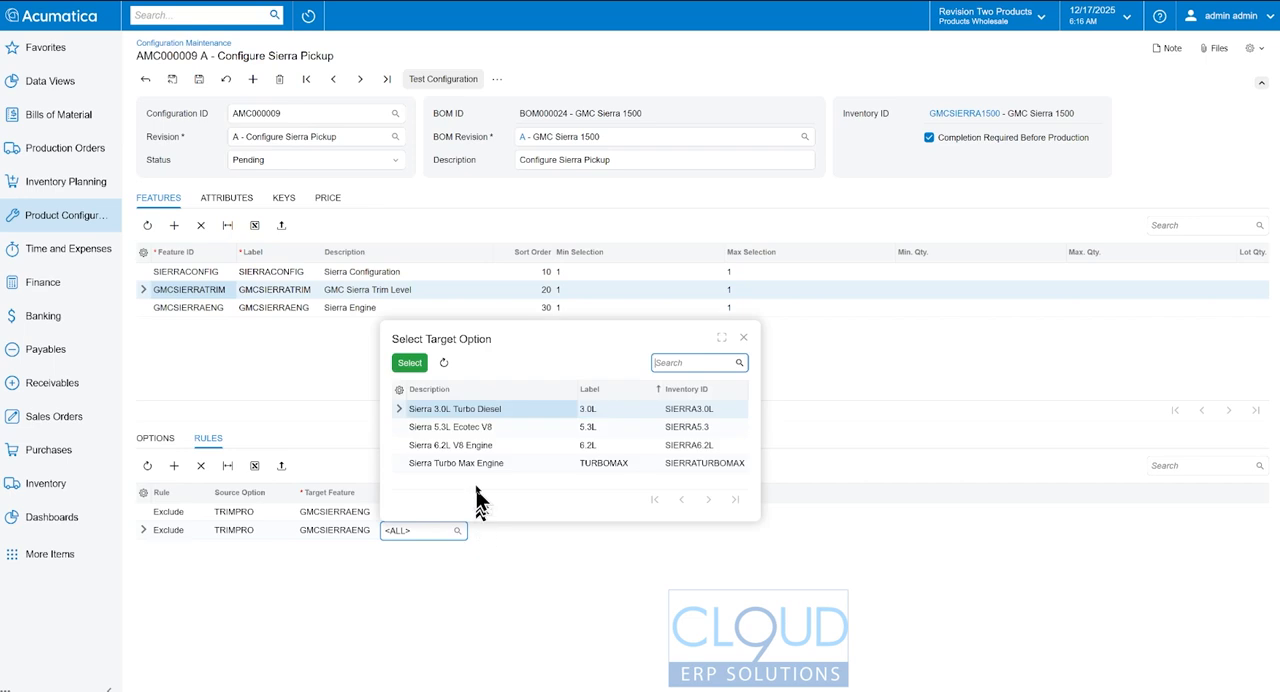
double_click(470, 428)
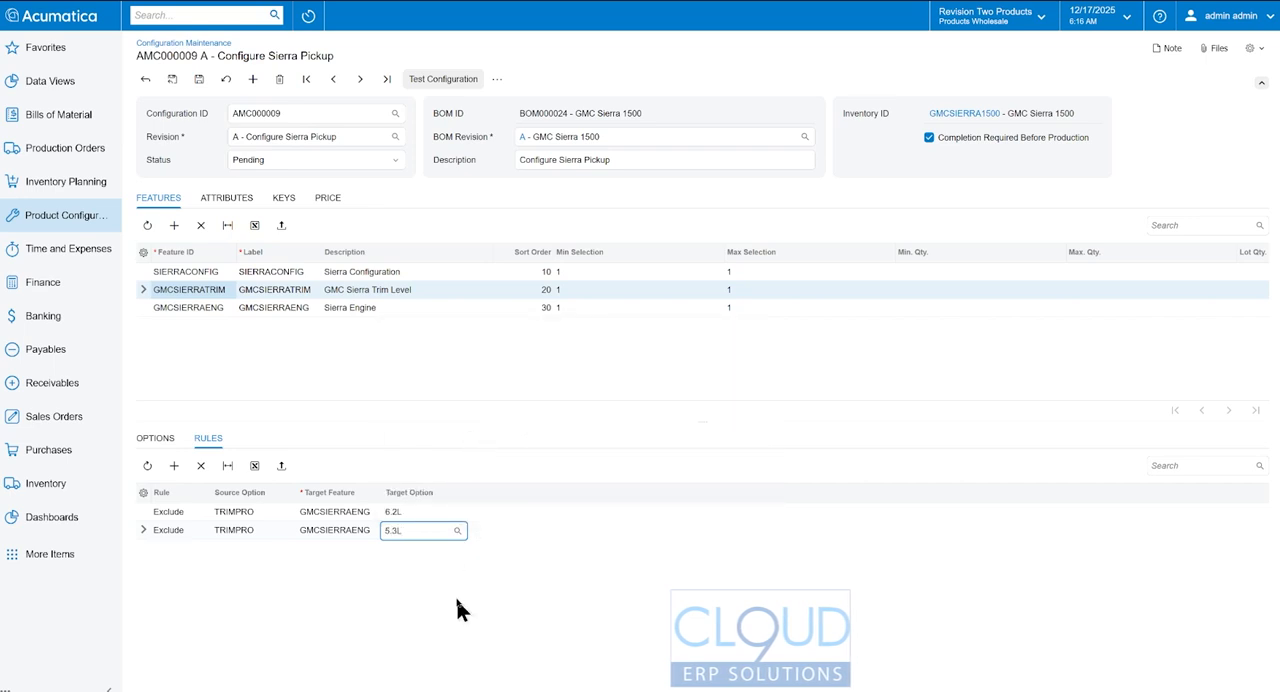
- Add an Include rule with source option TRIMAT4, target feature GMCSIERRAENG and target option 3.0L
click(174, 465)
click(180, 551)
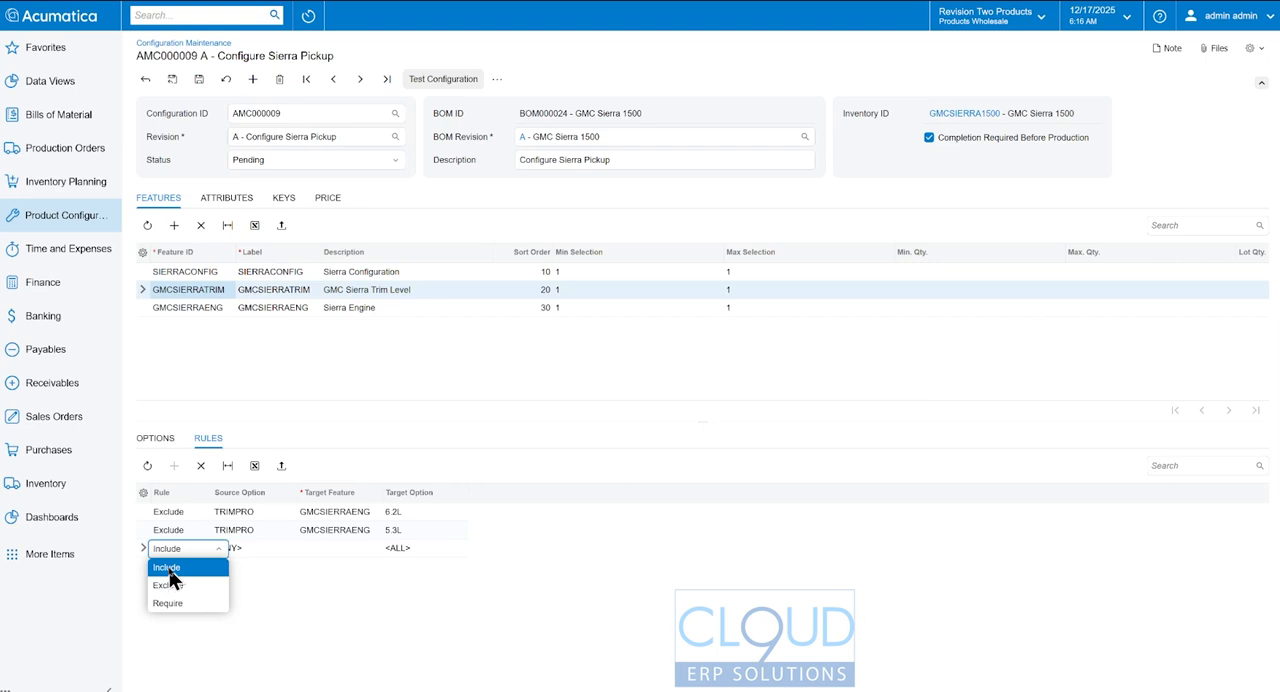
click(183, 567)
click(285, 548)
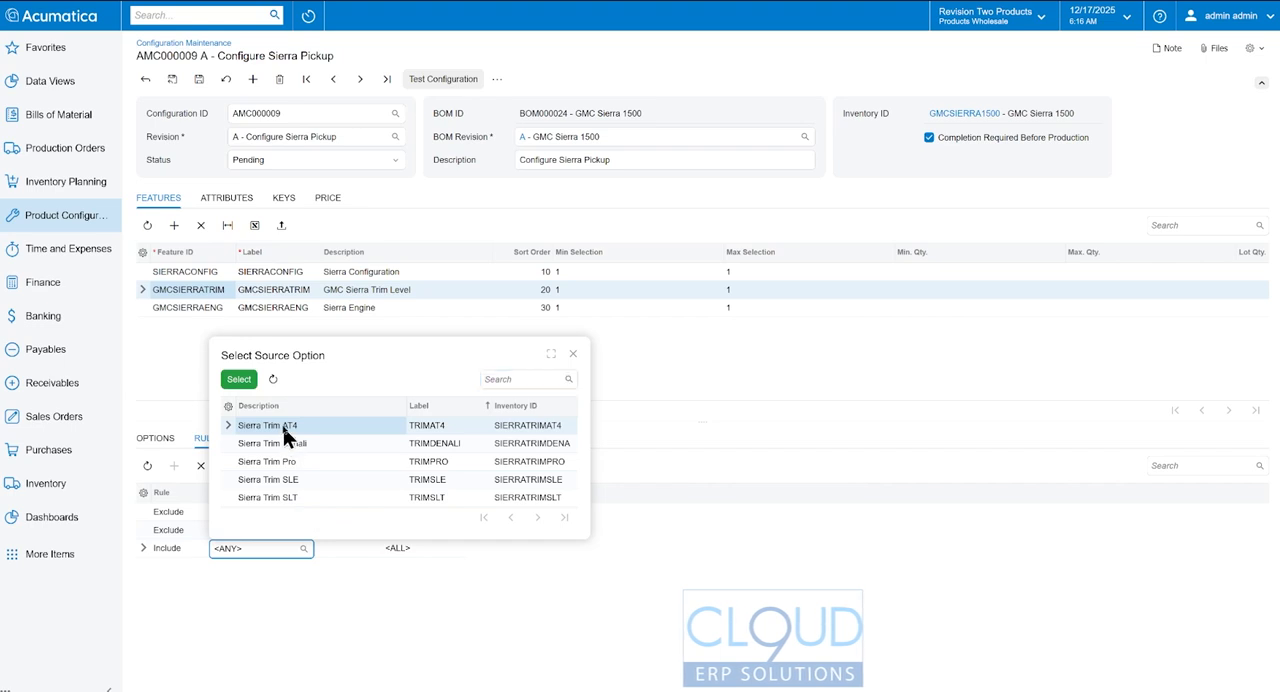
double_click(285, 432)
click(384, 552)
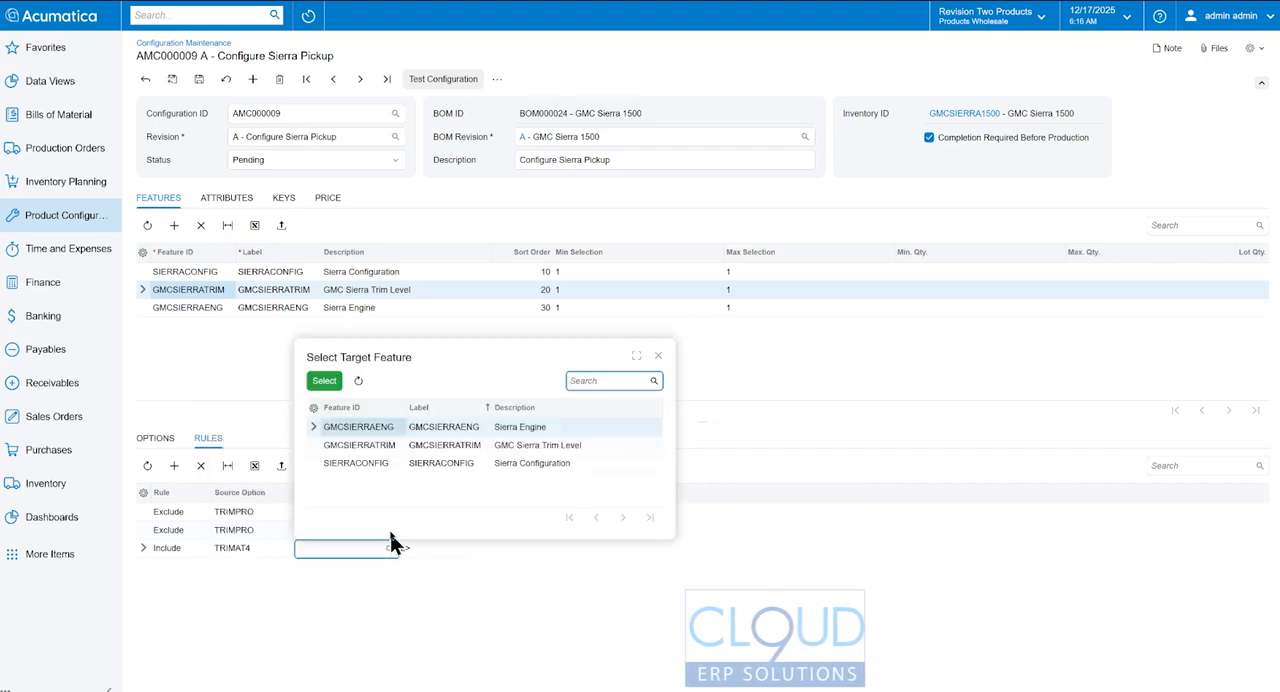
double_click(390, 432)
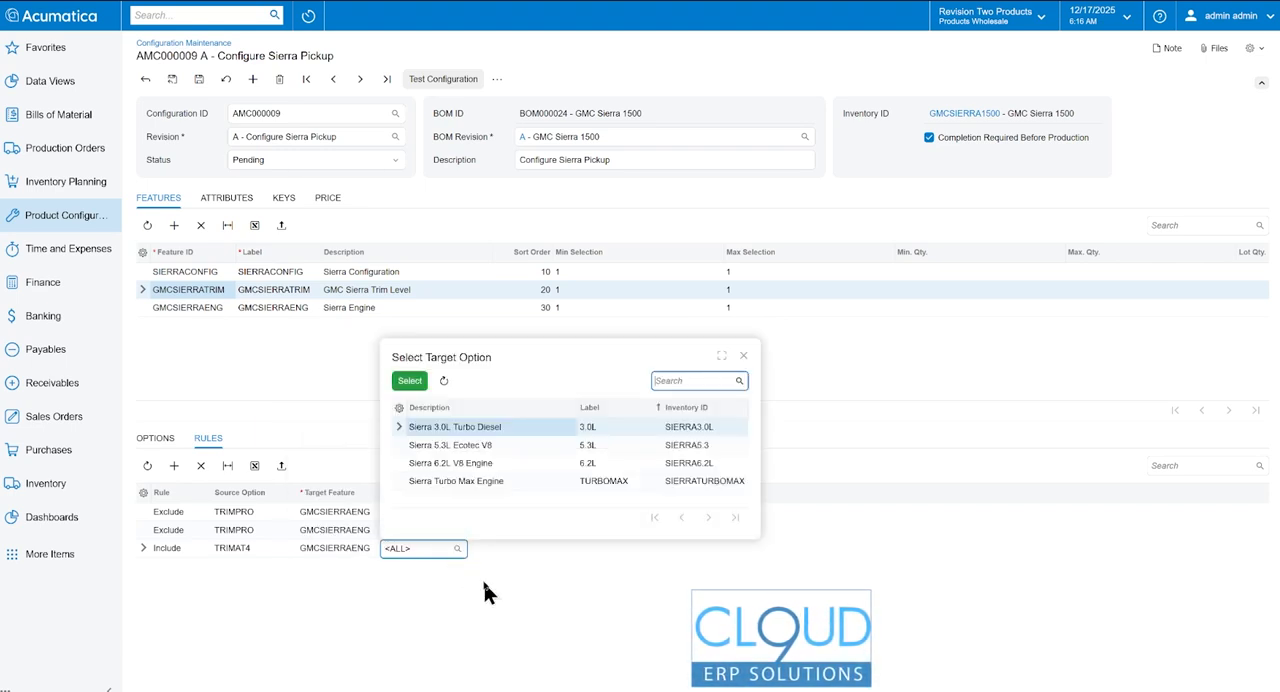
click(475, 435)
double_click(475, 435)
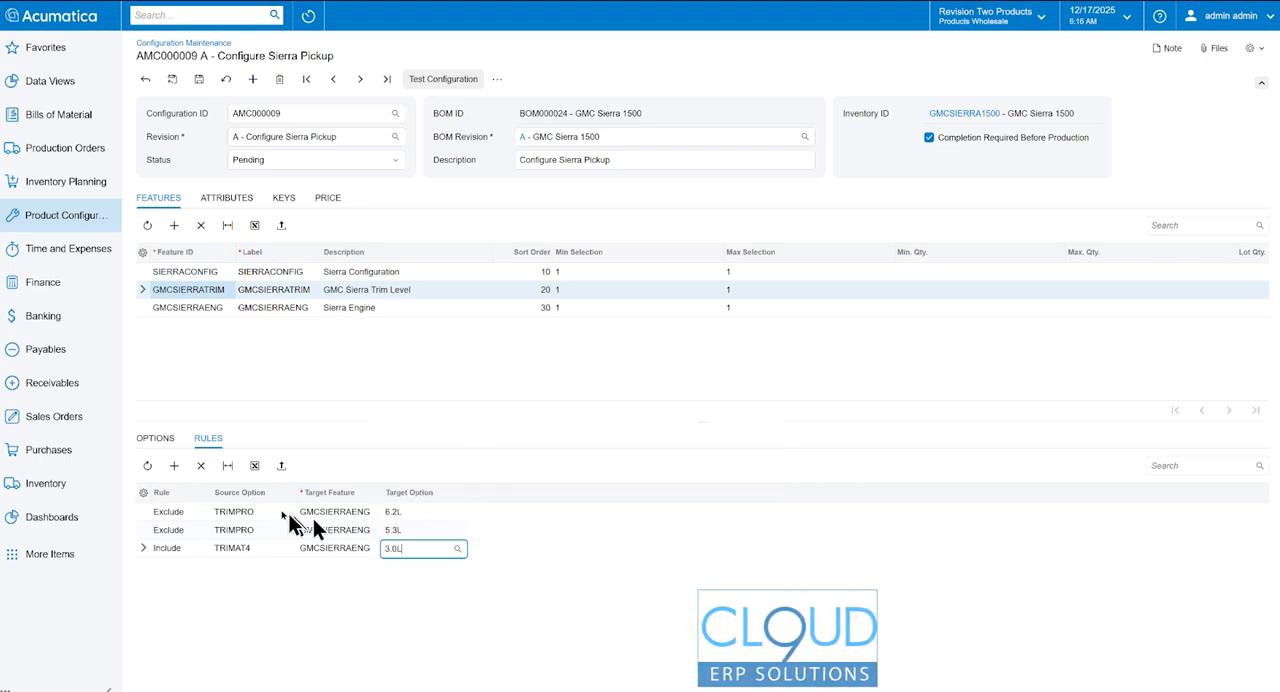
- Add another Include rule for TRIMAT4 targeting the 6.2L option of GMCSIERRAENG
click(174, 465)
click(257, 566)
click(303, 566)
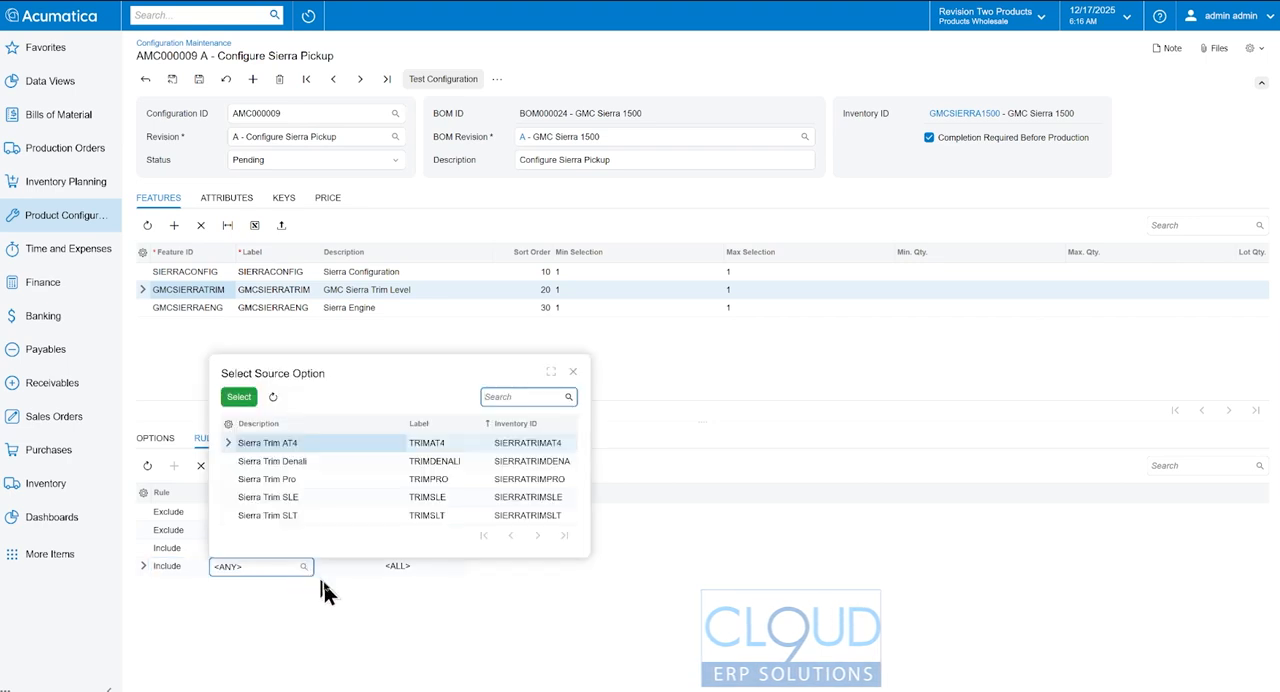
double_click(290, 446)
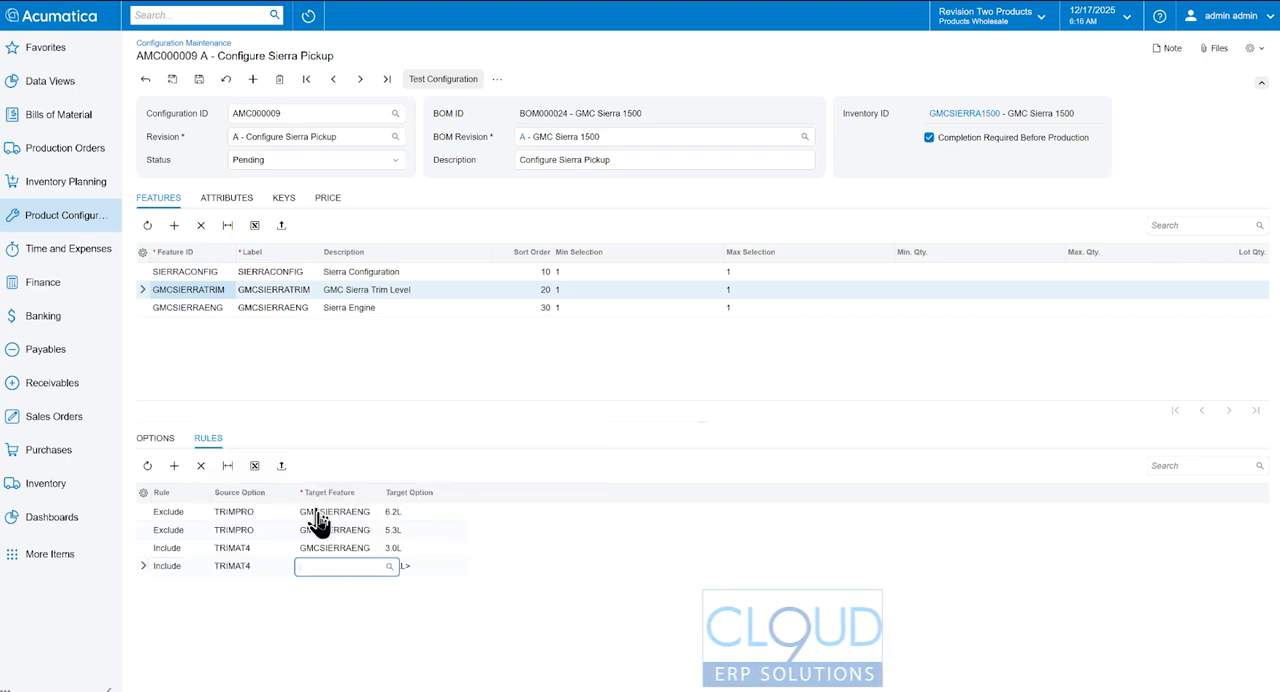
click(386, 566)
double_click(391, 446)
click(458, 567)
click(457, 485)
double_click(456, 484)
click(459, 568)
double_click(427, 482)
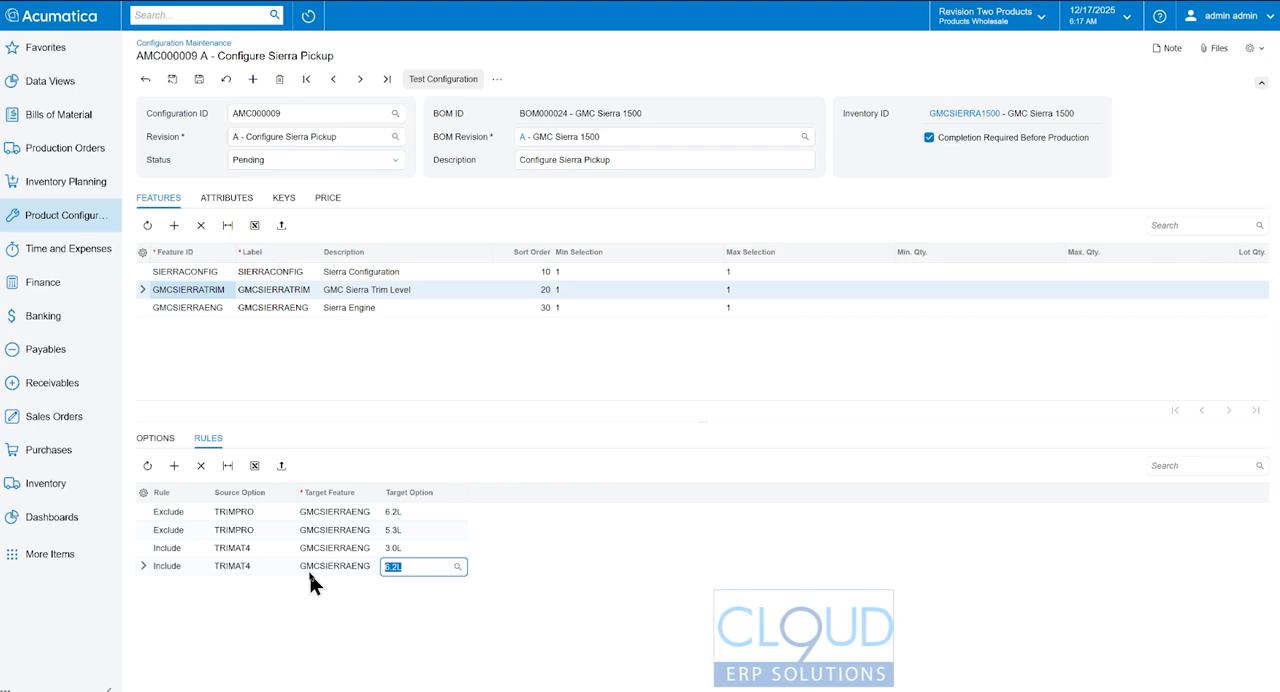
- Add an Exclude rule with source option TRIMDENALI targeting GMCSIERRAENG option TURBOMAX, and save the configuration
click(174, 466)
click(185, 584)
click(189, 625)
click(270, 584)
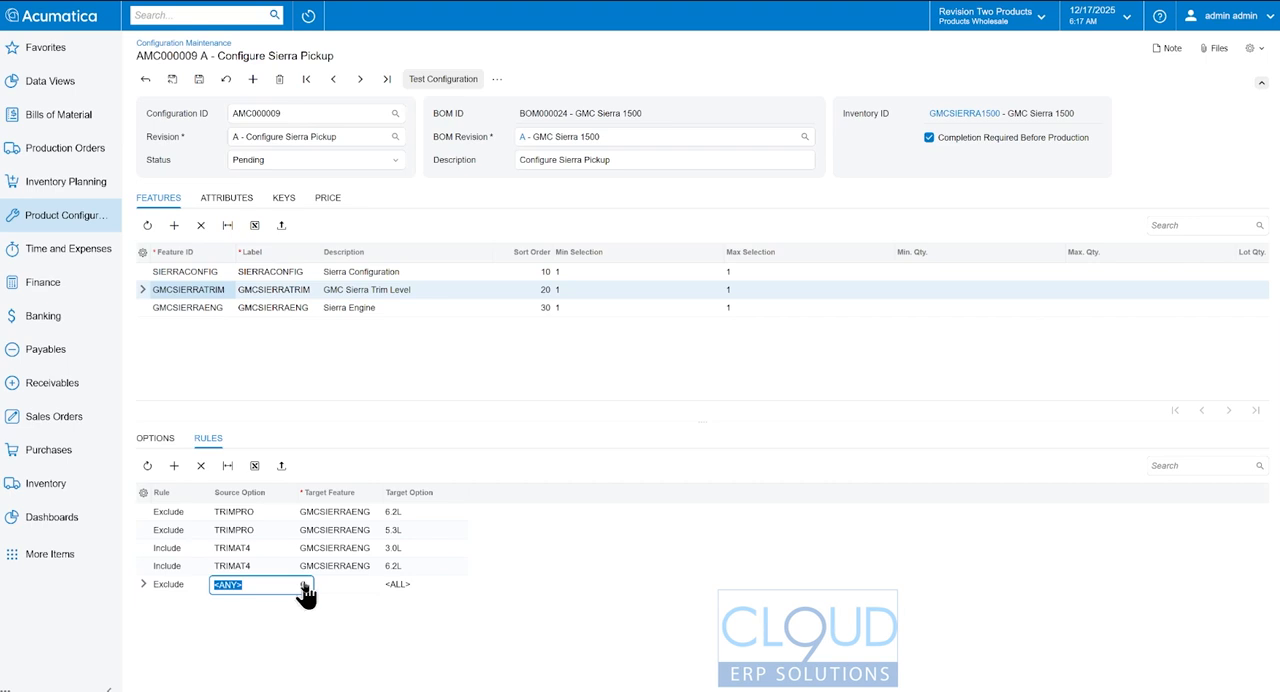
click(303, 584)
double_click(290, 481)
click(345, 585)
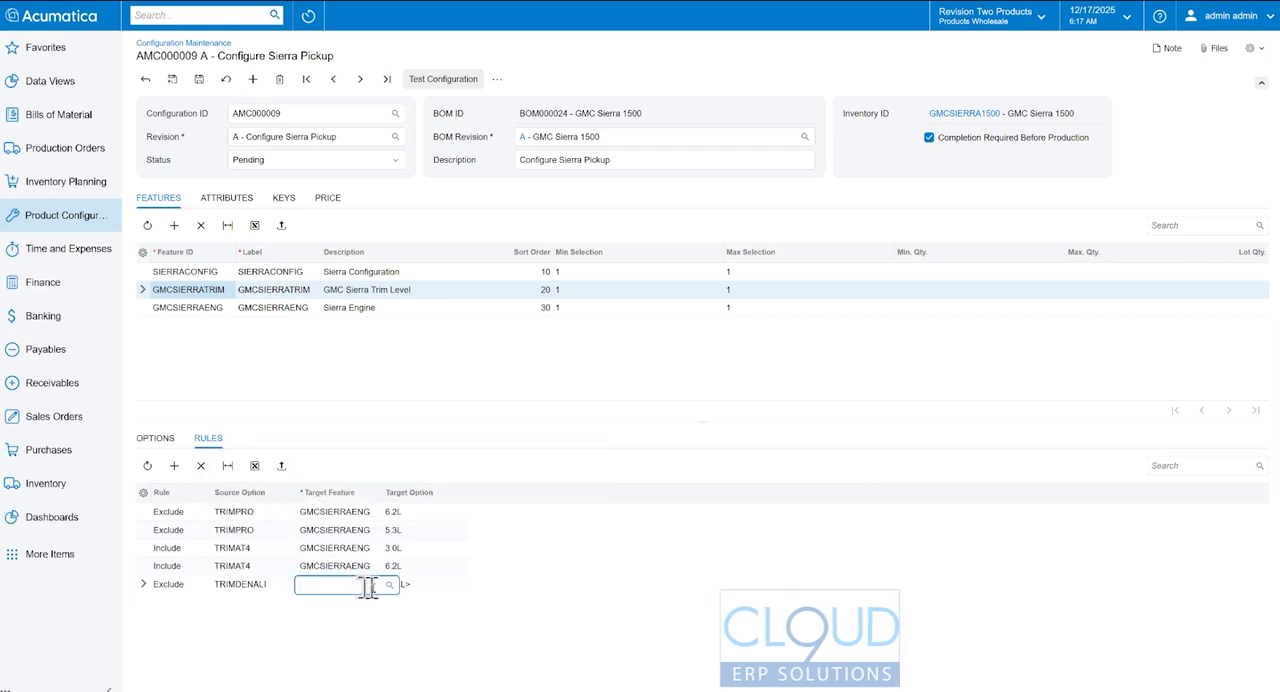
click(389, 585)
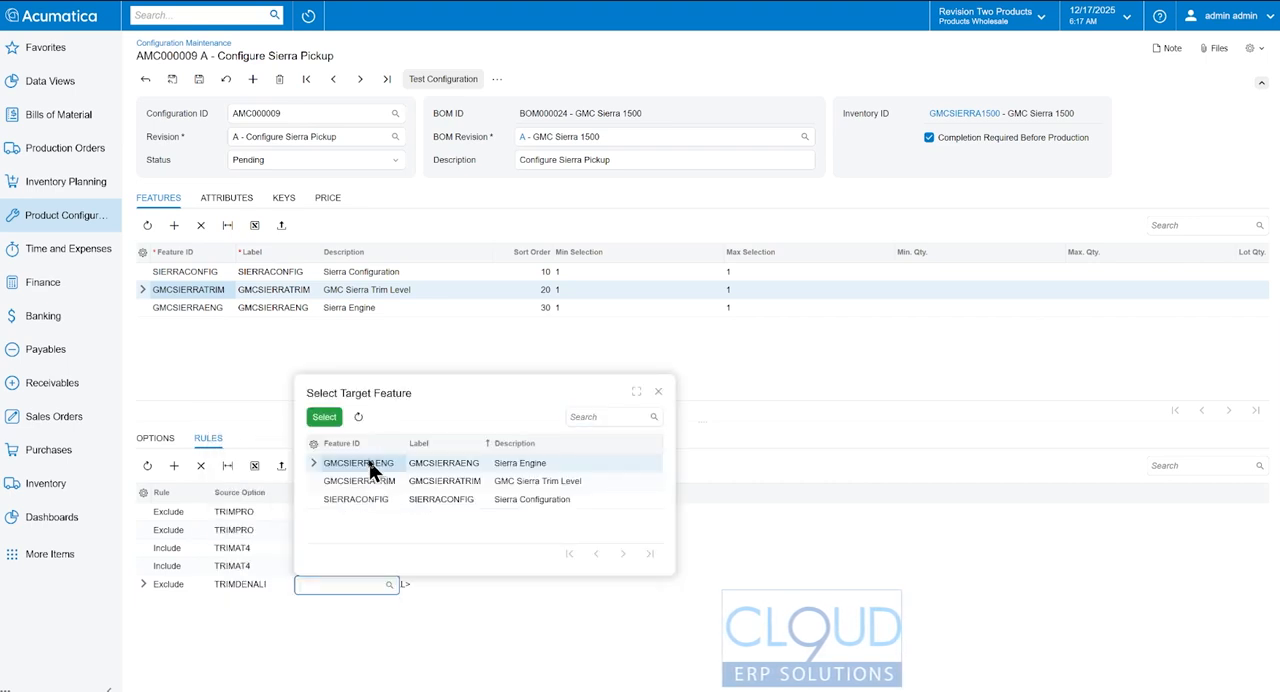
double_click(371, 466)
click(428, 584)
click(457, 585)
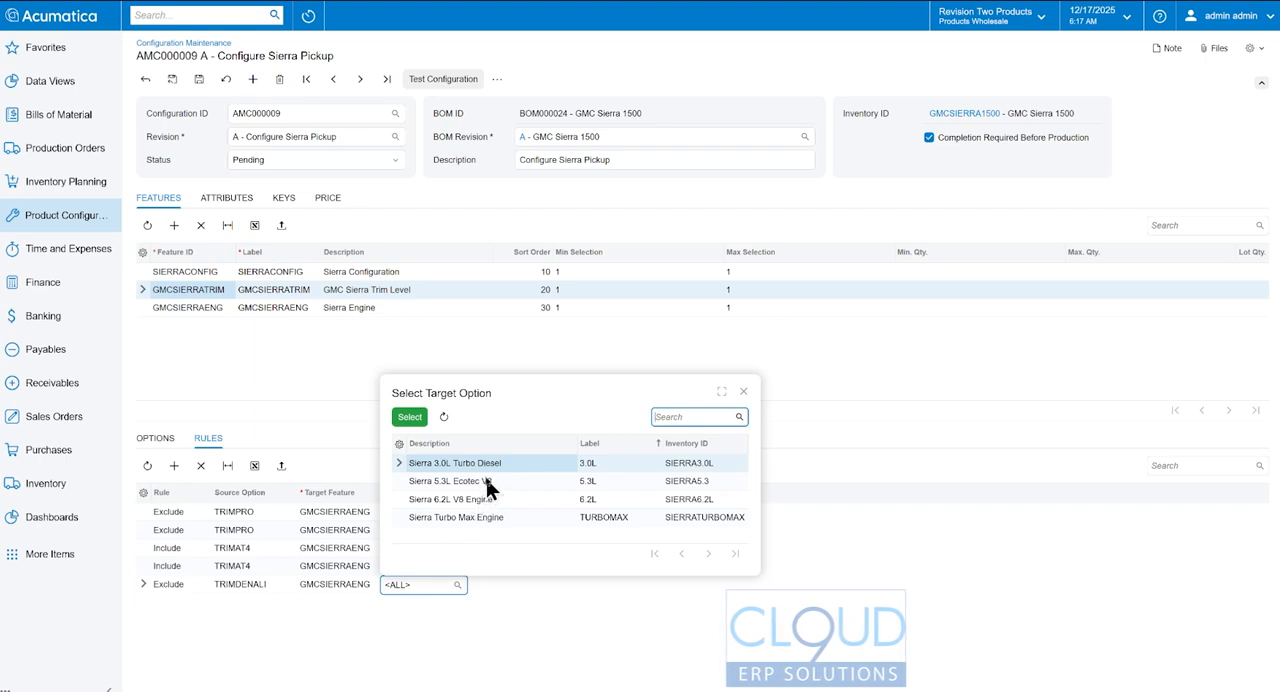
double_click(483, 527)
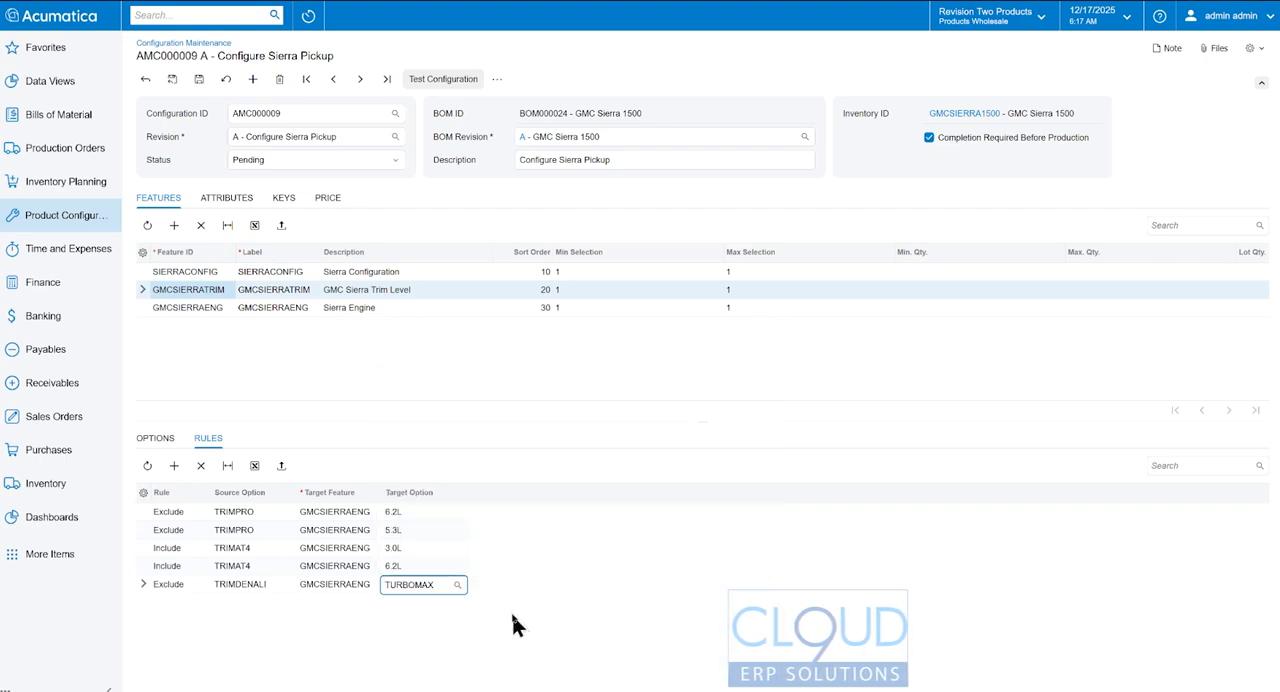
click(199, 79)
- Test the configuration with the Double Cab Standard Bed and TRIMPRO options included, and review the offered GMCSIERRAENG engines
click(443, 80)
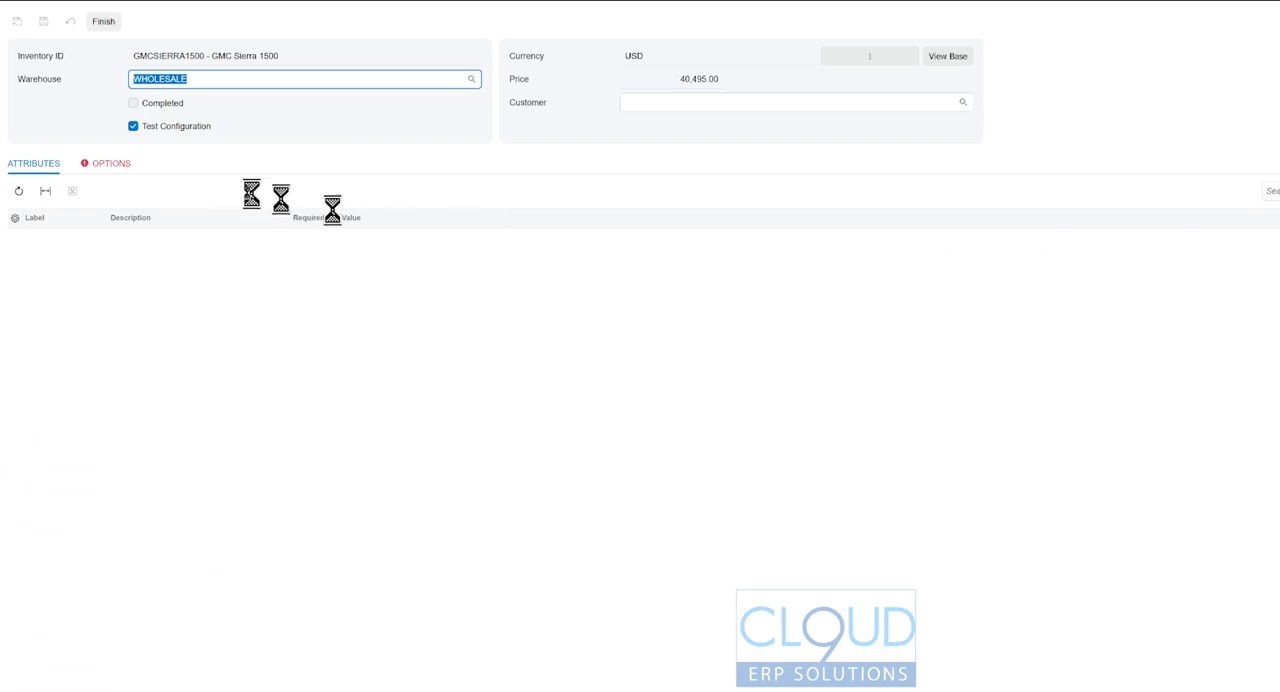
click(112, 166)
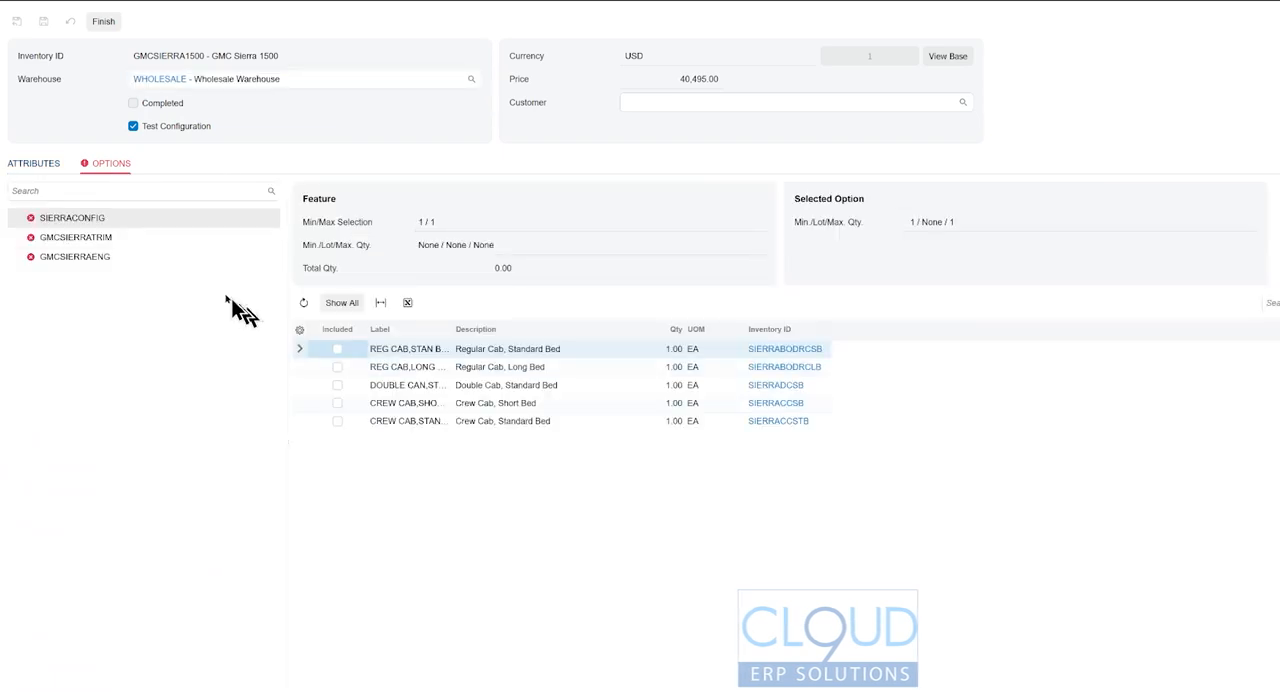
click(337, 385)
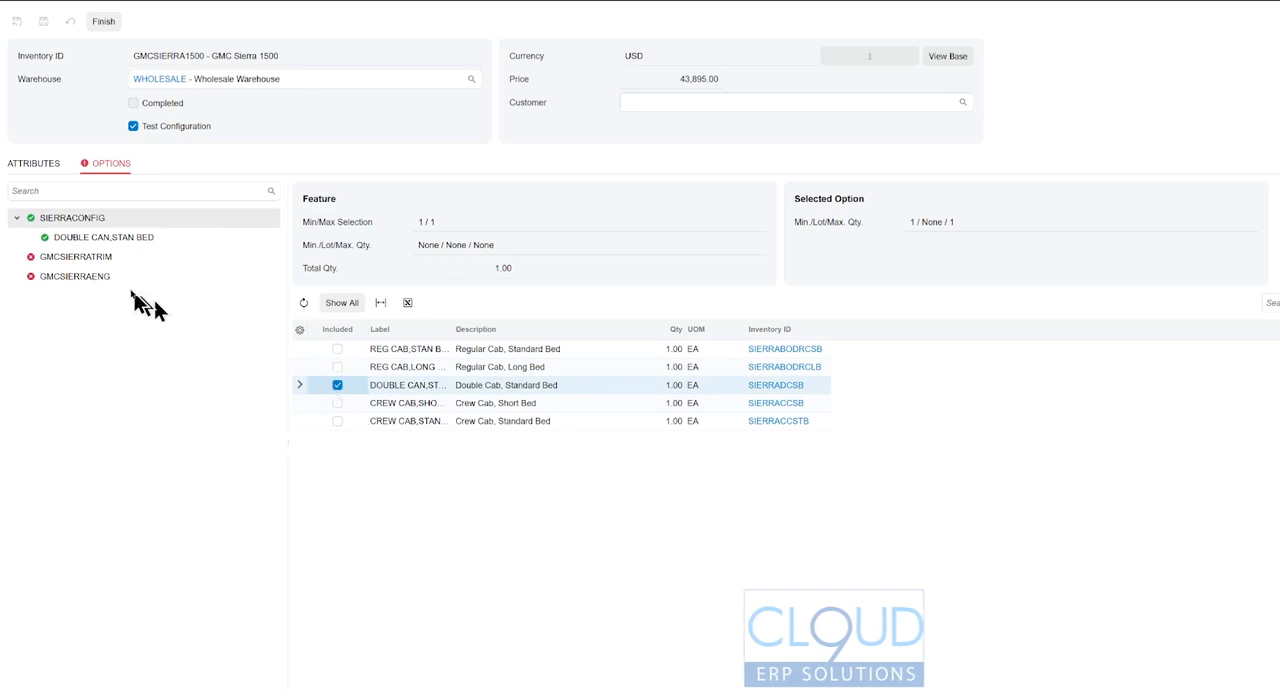
click(86, 256)
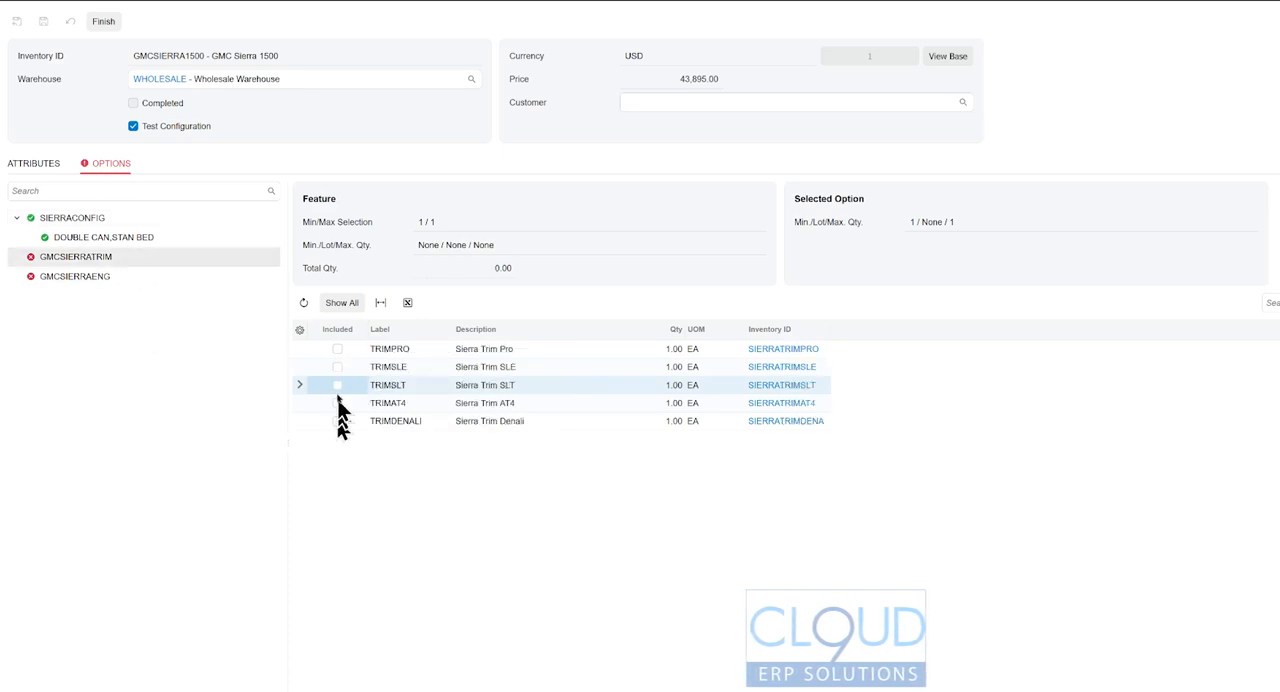
click(337, 349)
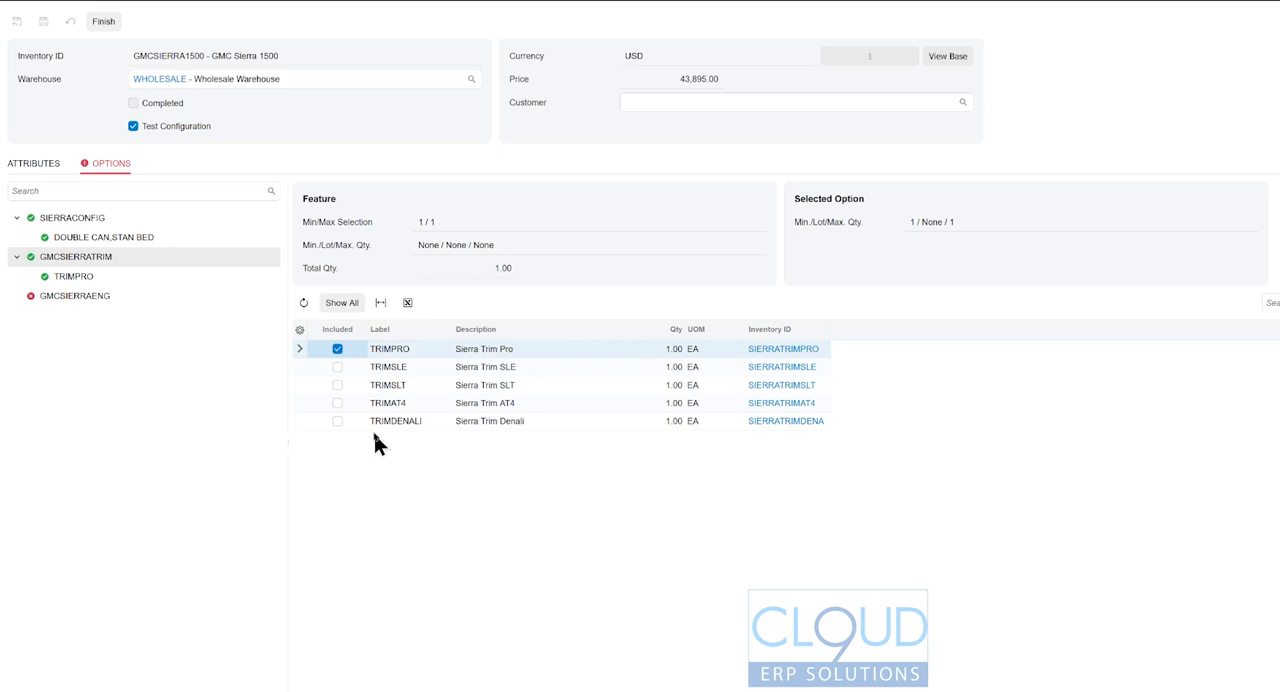
click(80, 295)
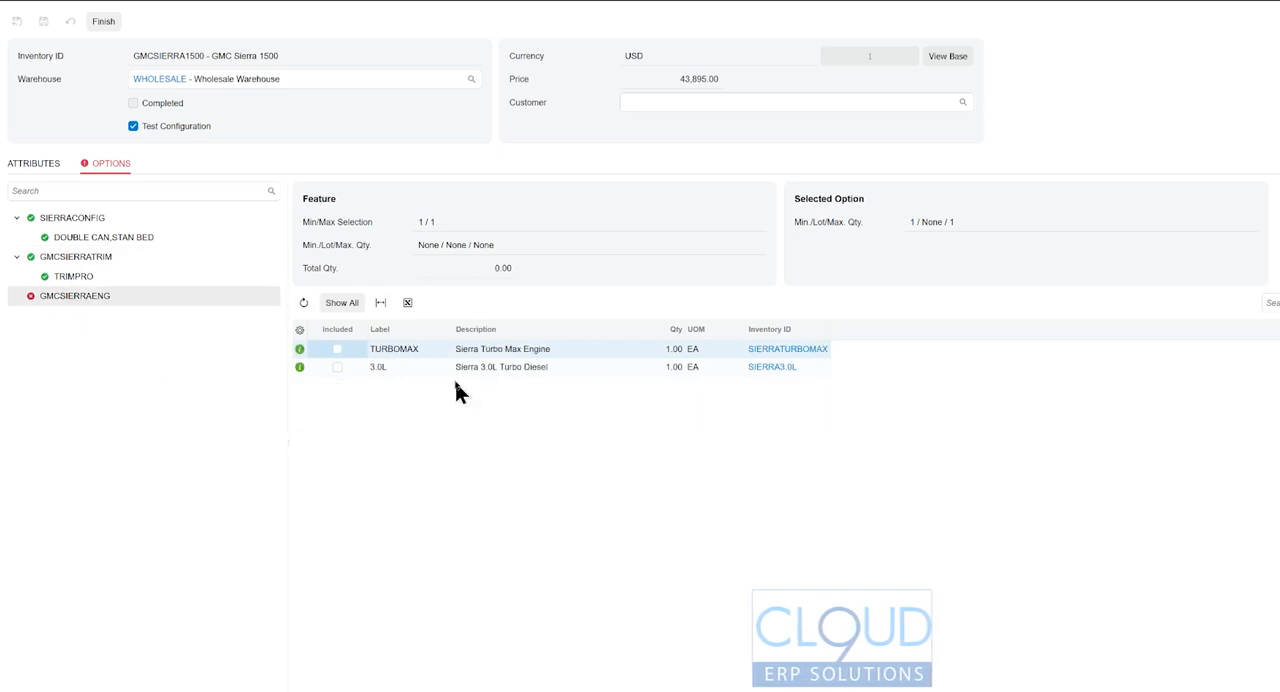
- Replace TRIMPRO with TRIMSLE in the test configuration and review the engines offered under GMCSIERRAENG
click(74, 276)
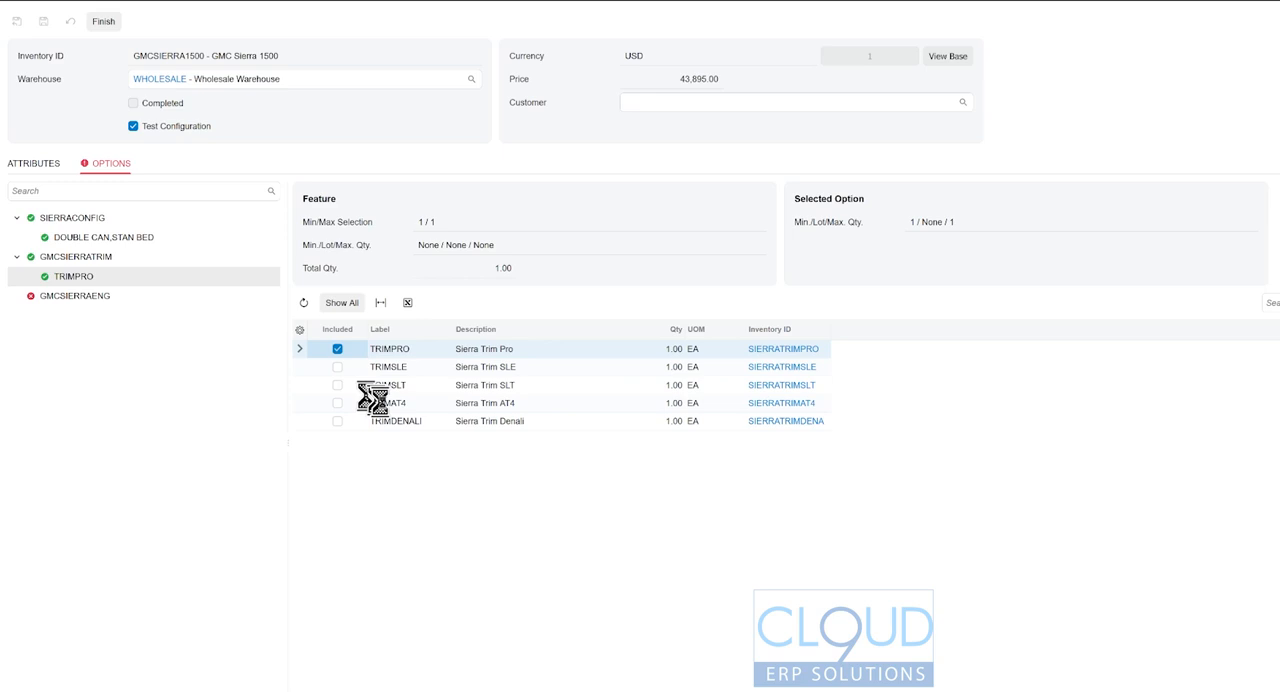
click(337, 349)
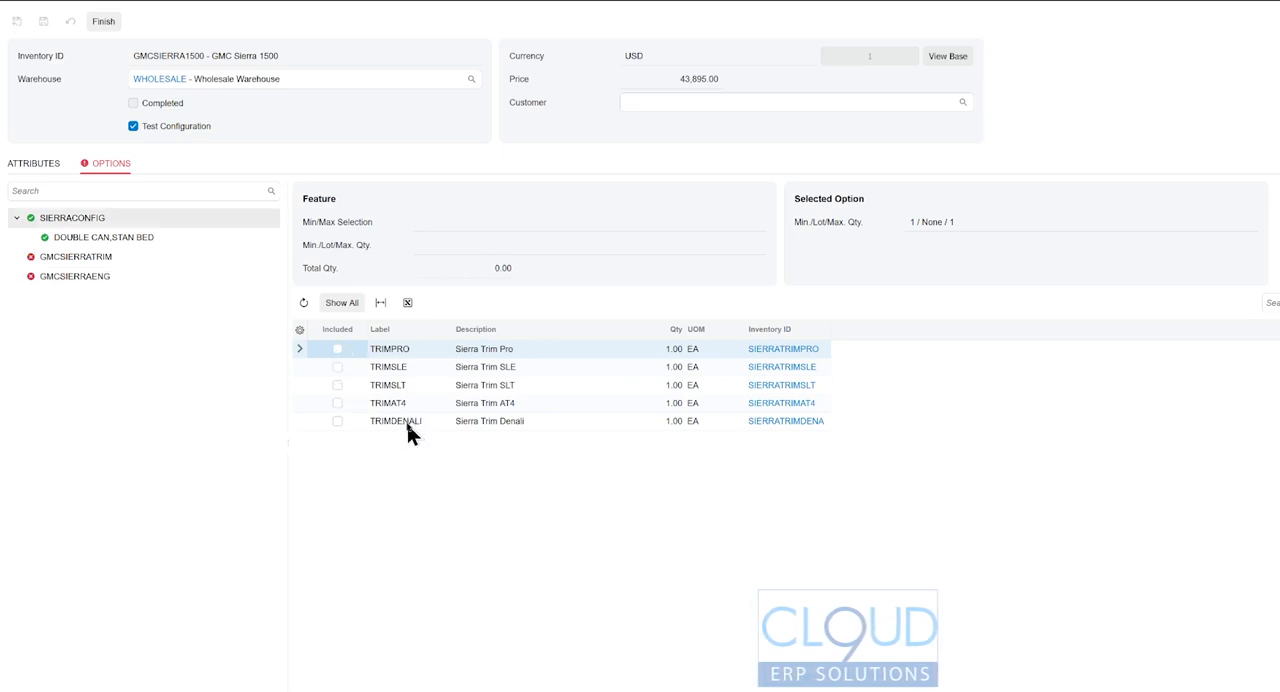
click(337, 367)
click(100, 298)
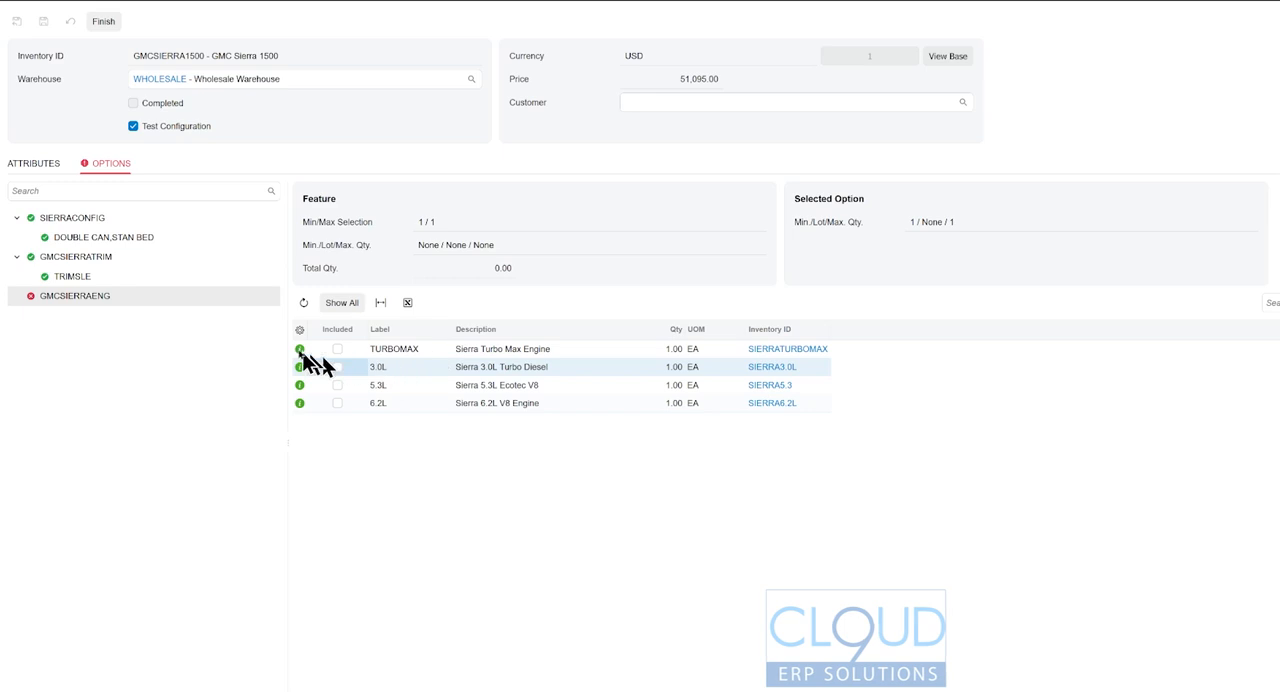
mouse_move(300, 353)
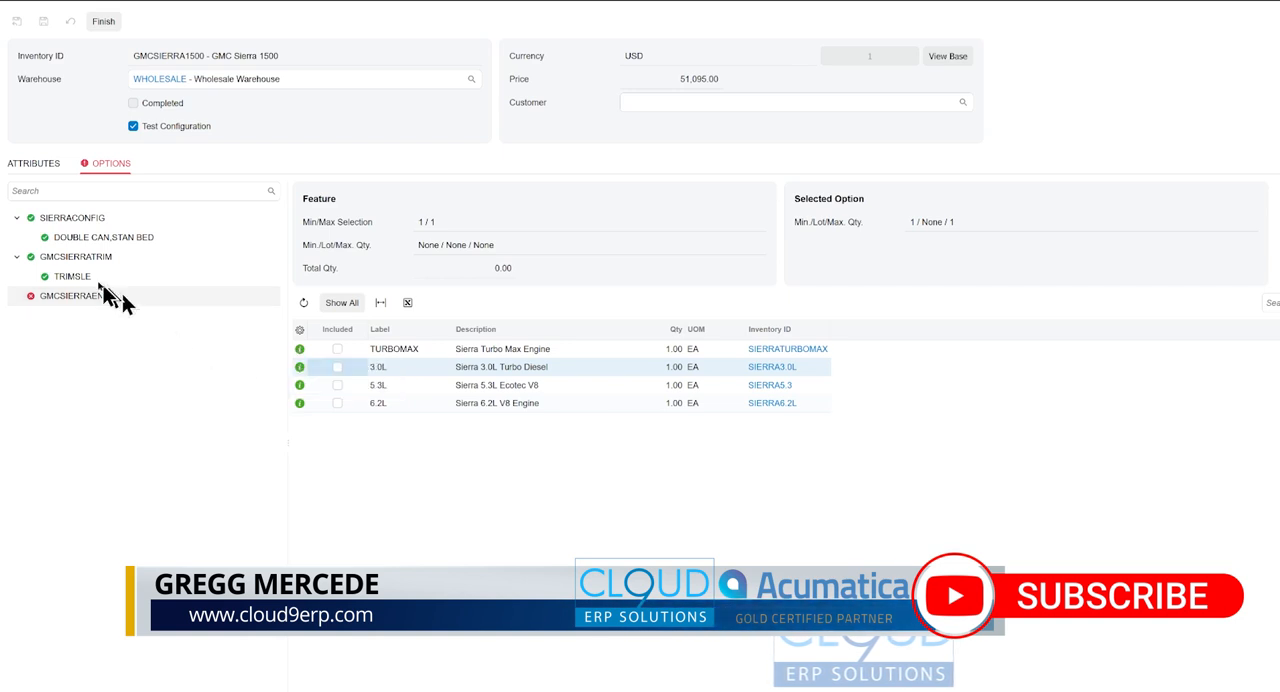
- Test TRIMAT4 in place of TRIMSLE, reviewing its GMCSIERRAENG engine selections and trying to finish the configuration
click(79, 278)
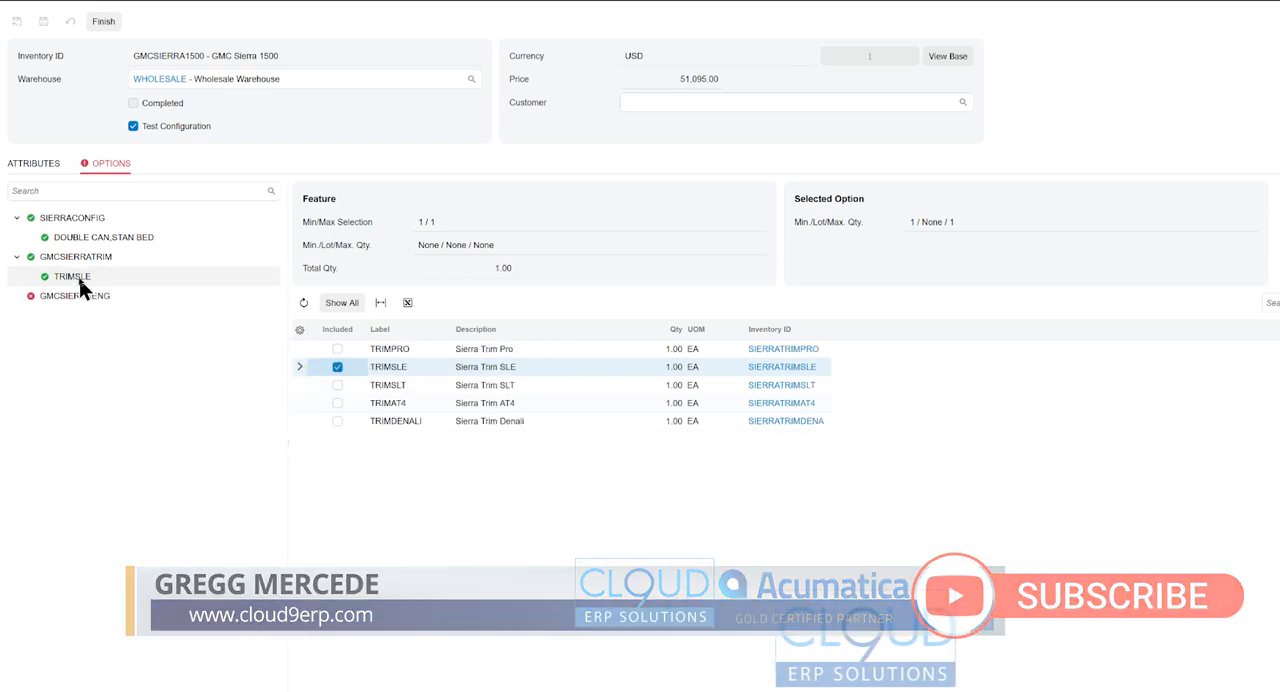
click(337, 367)
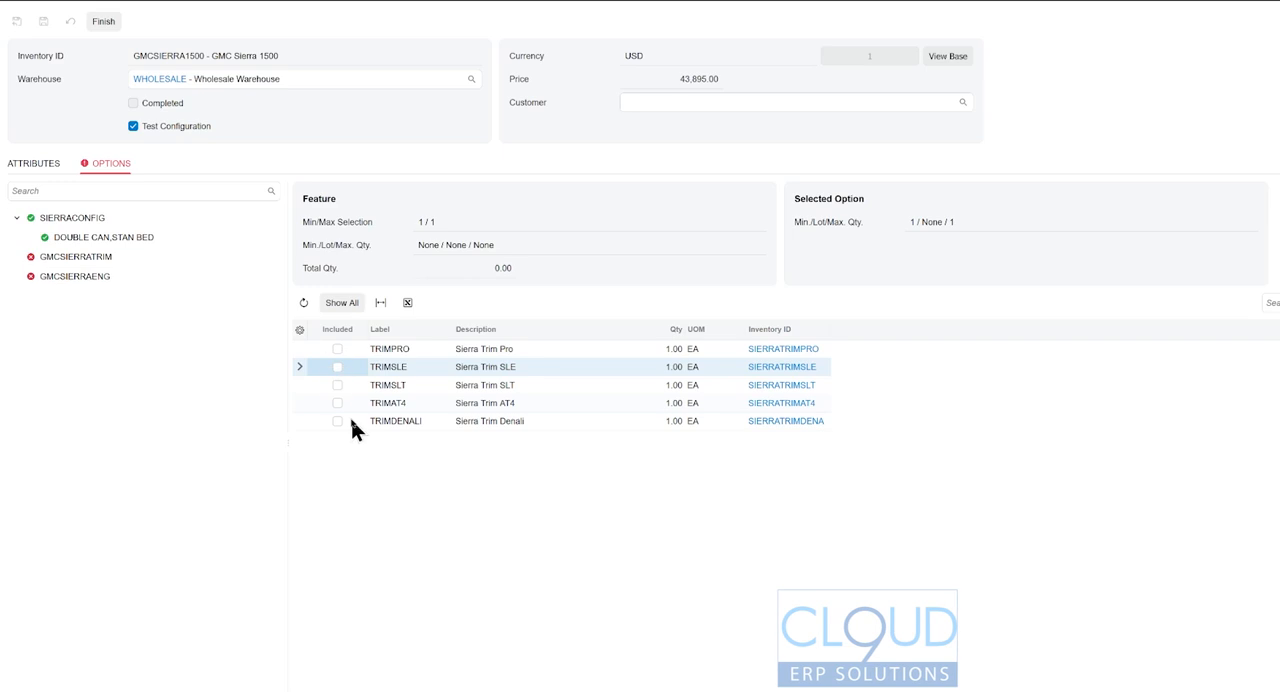
click(338, 403)
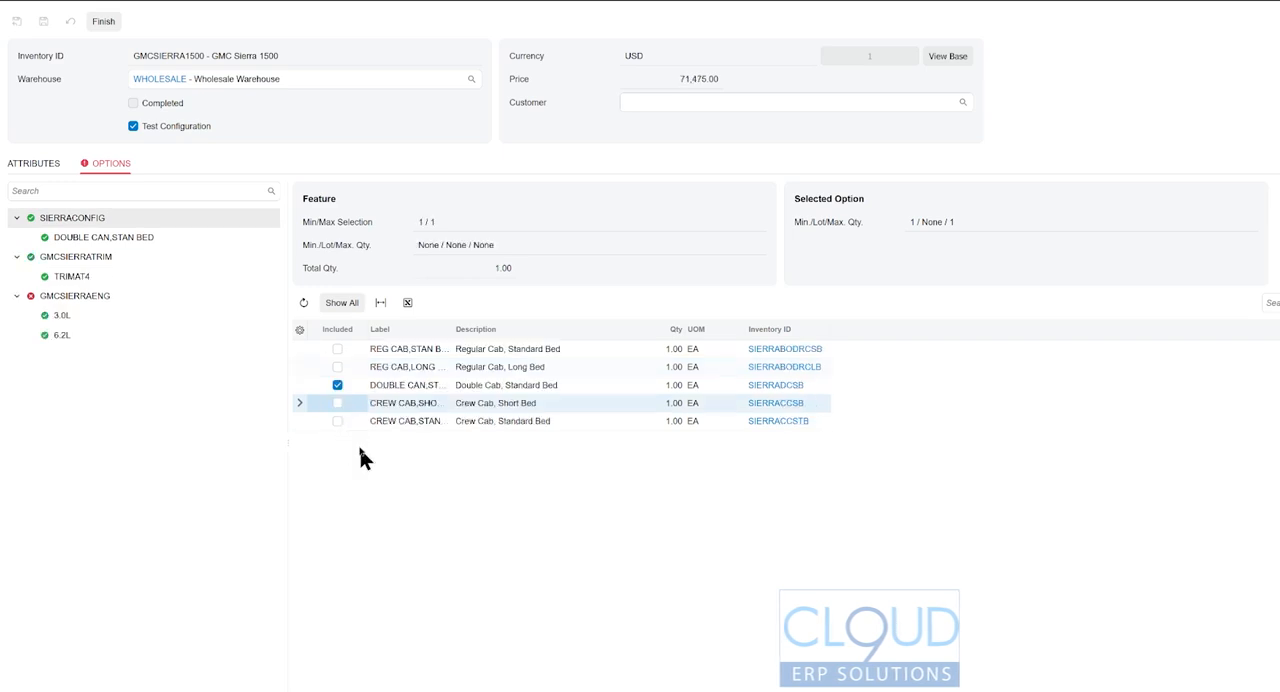
click(77, 296)
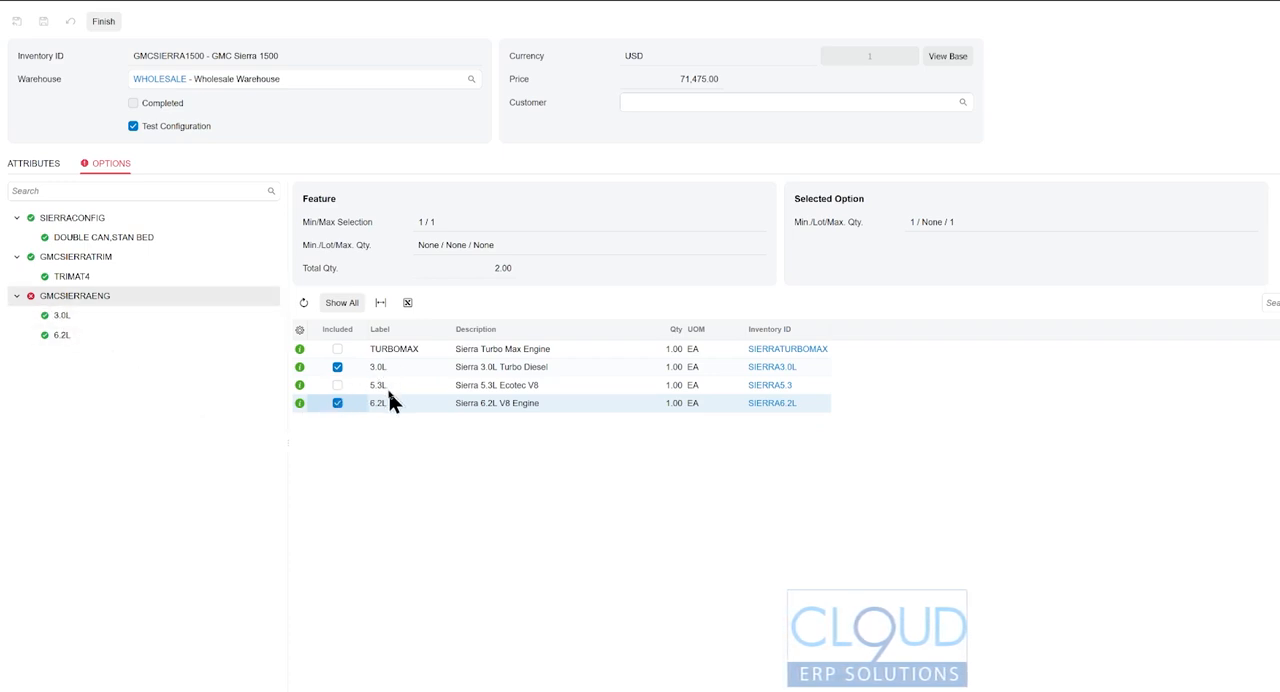
click(105, 21)
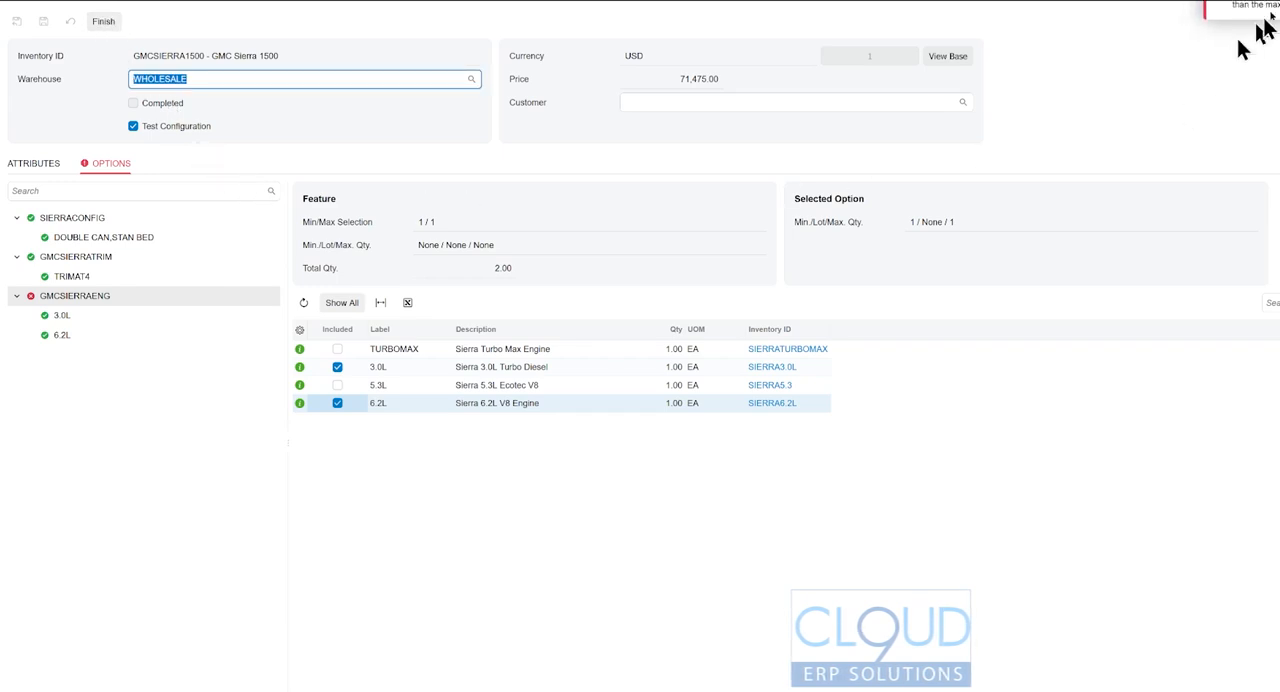
click(1277, 4)
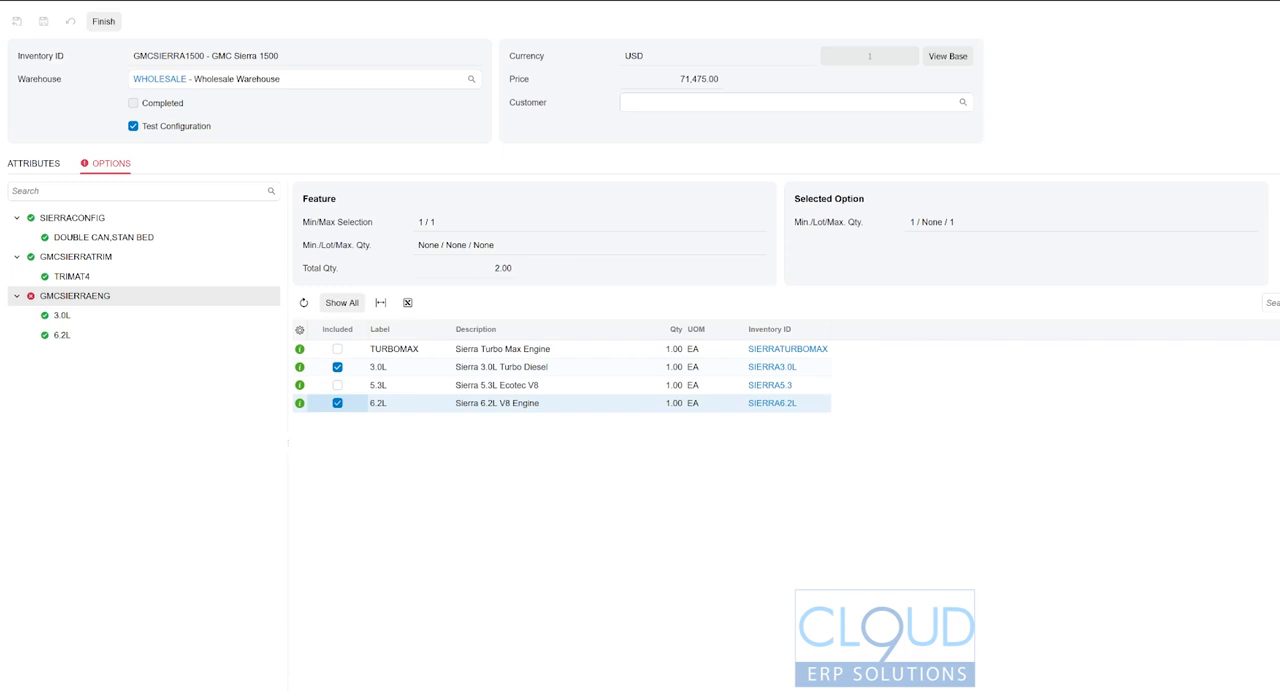
click(1275, 3)
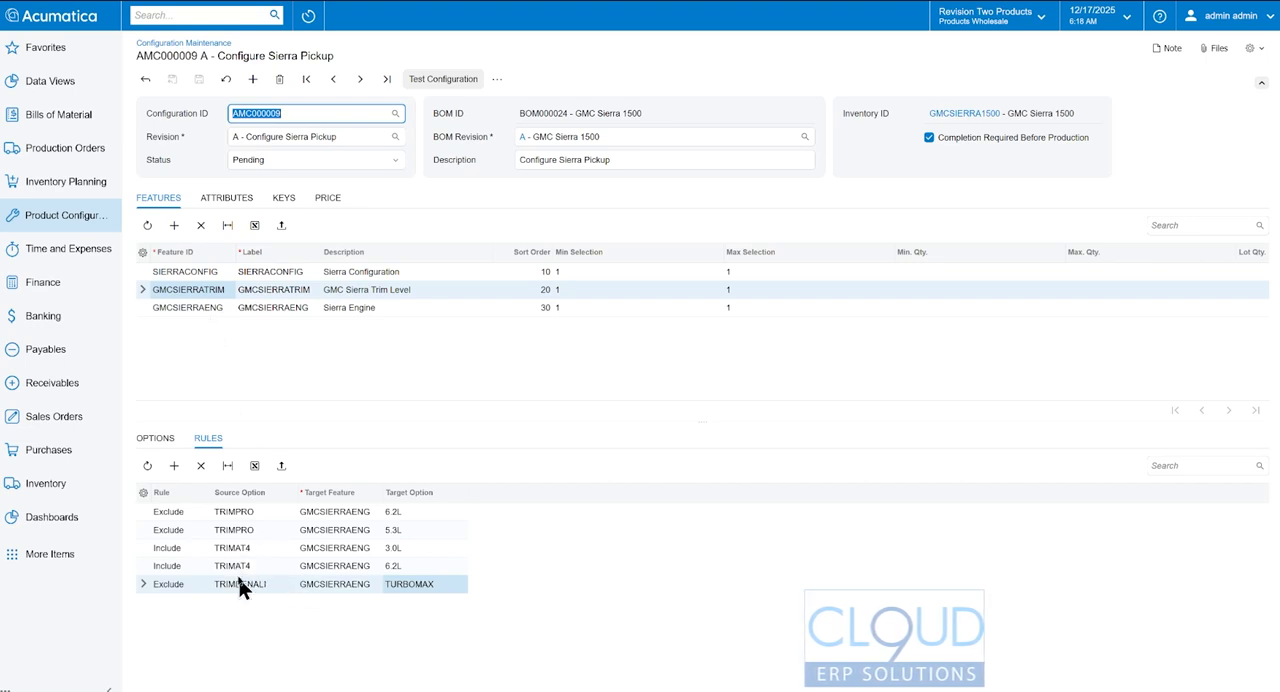
- Change the TRIMAT4 rule targeting 3.0L to an Exclude rule with target option TURBOMAX
click(178, 553)
click(178, 552)
click(182, 586)
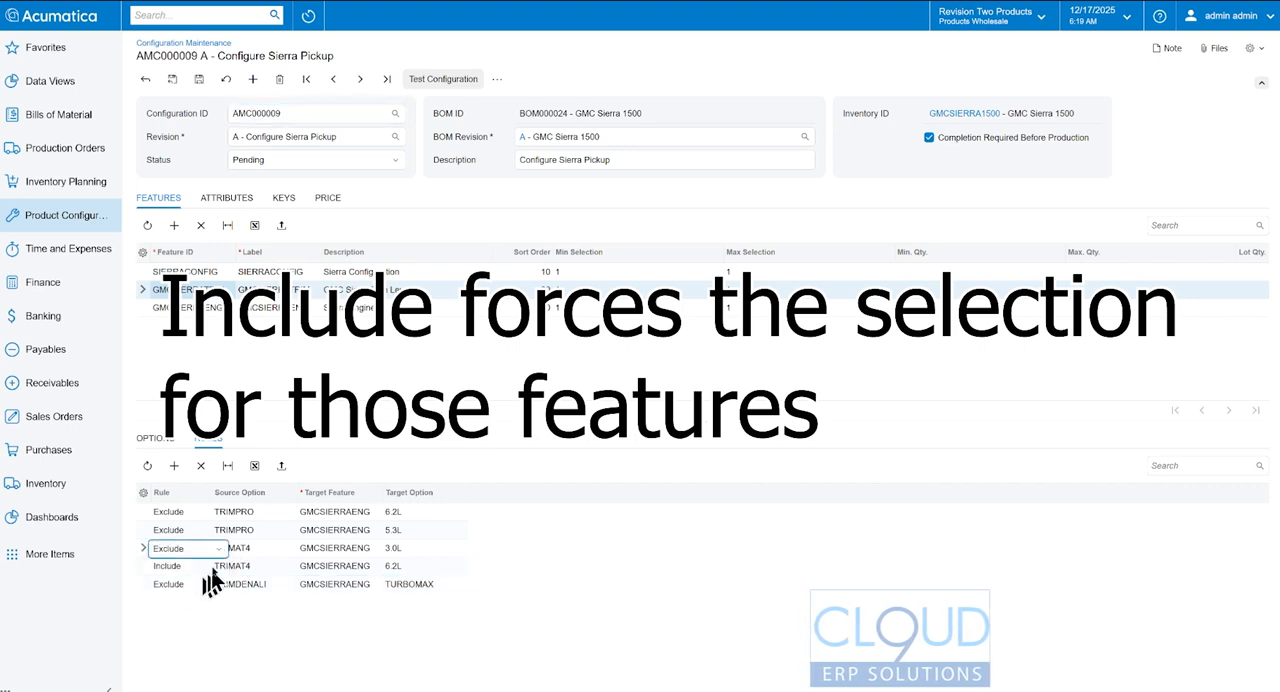
click(395, 550)
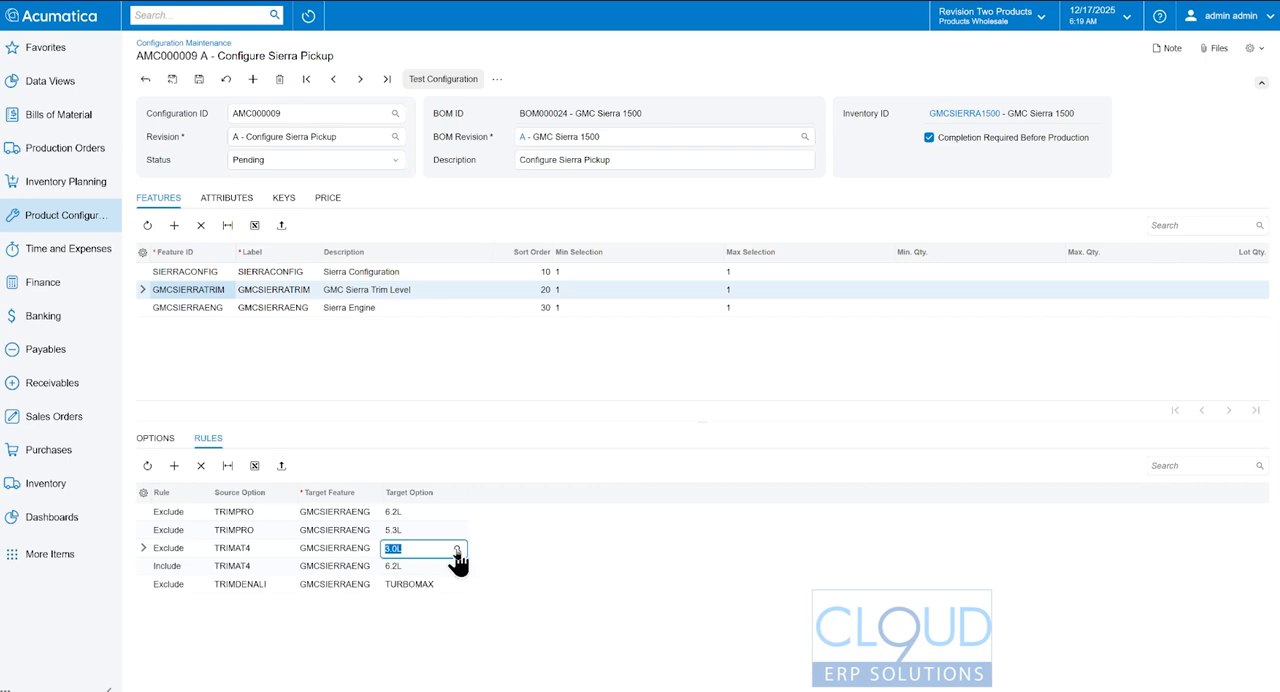
click(456, 549)
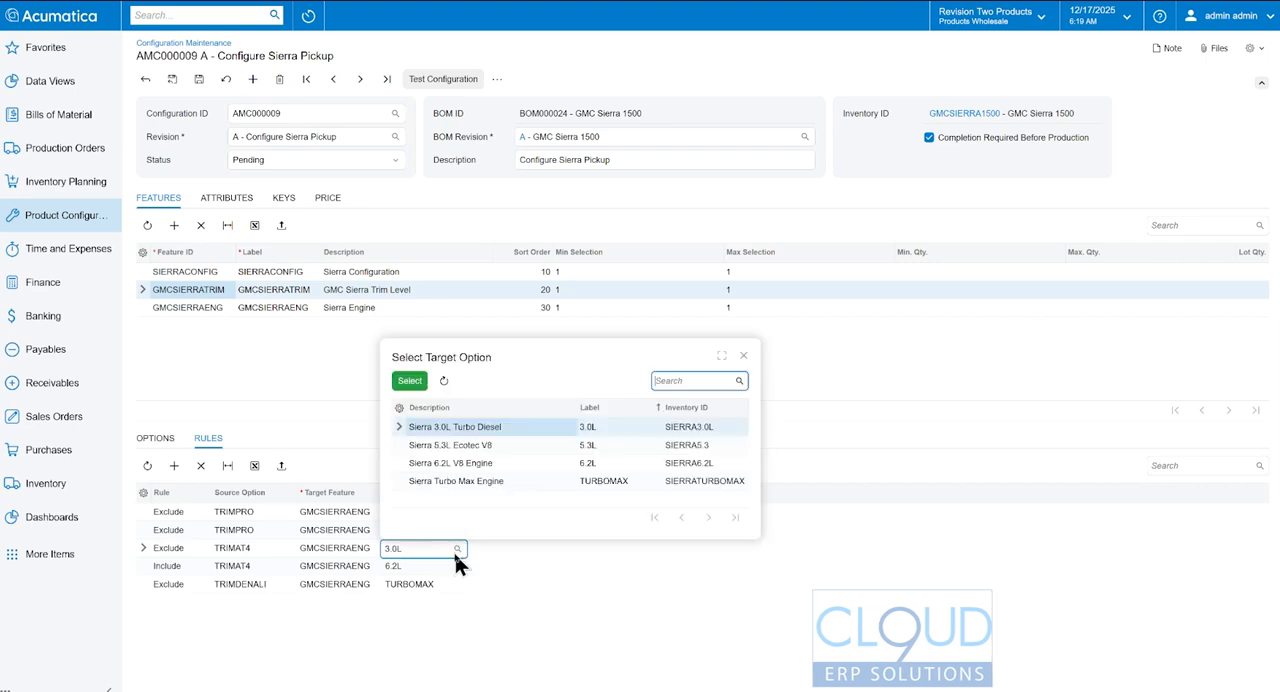
double_click(484, 481)
- Change the TRIMAT4 rule targeting 6.2L to an Exclude rule with target option 5.3L, and save the configuration
click(172, 568)
click(189, 564)
click(191, 606)
click(405, 566)
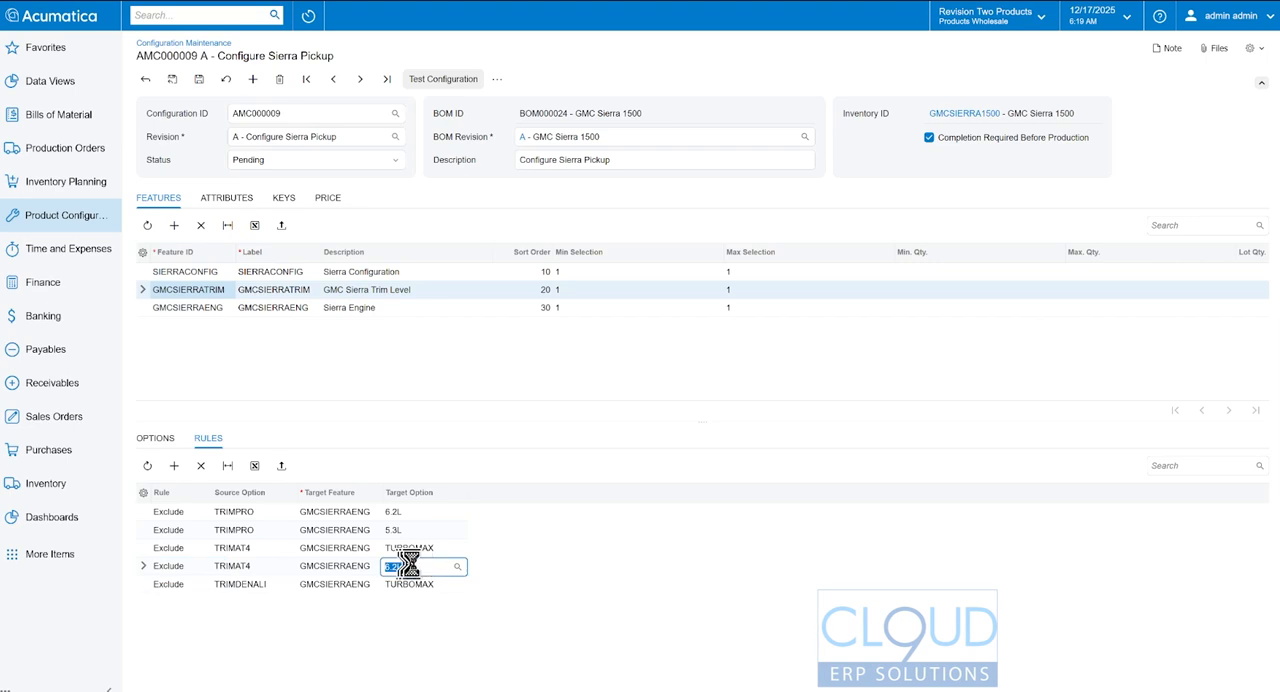
click(457, 566)
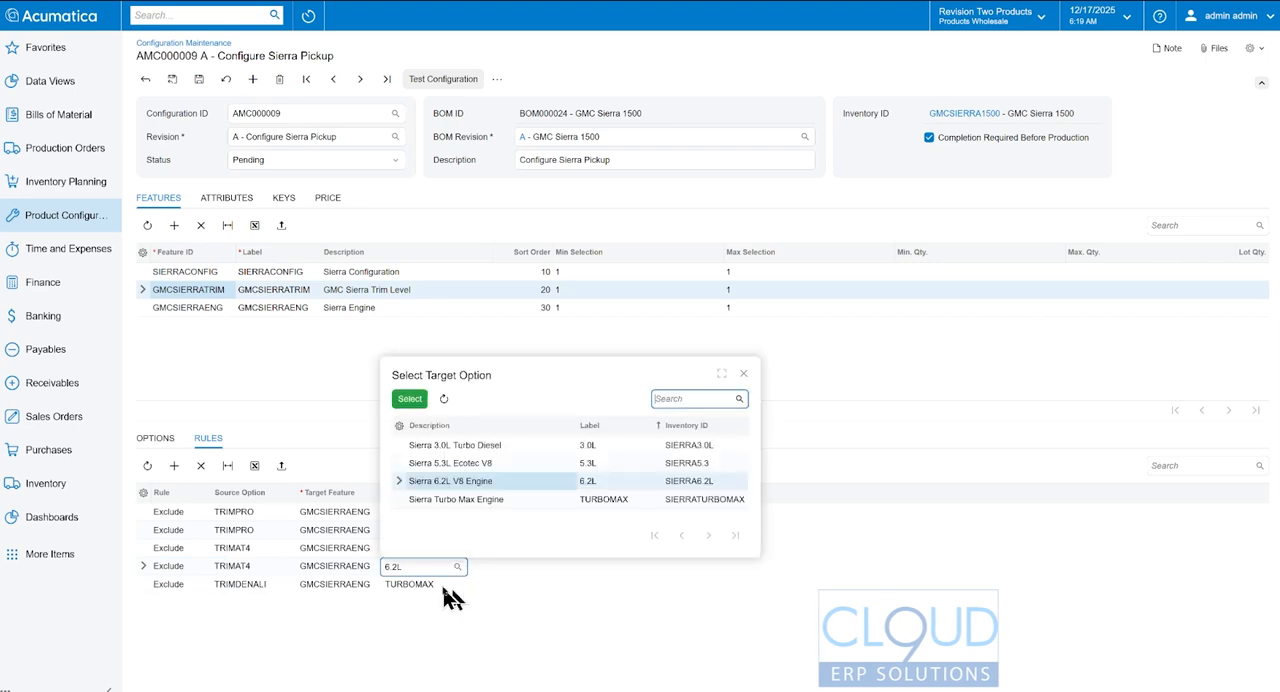
double_click(489, 464)
click(199, 79)
- Start a new configuration test with the Double Cab, Standard Bed and TRIMAT4 options included
click(443, 79)
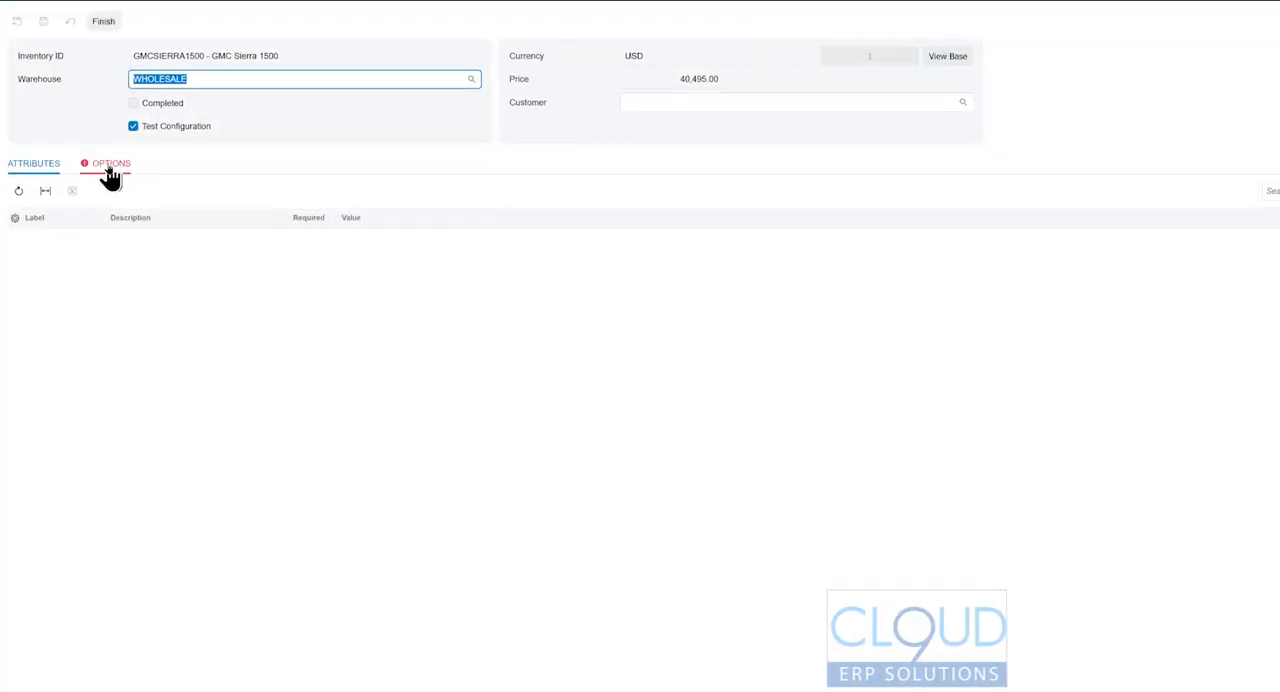
click(110, 166)
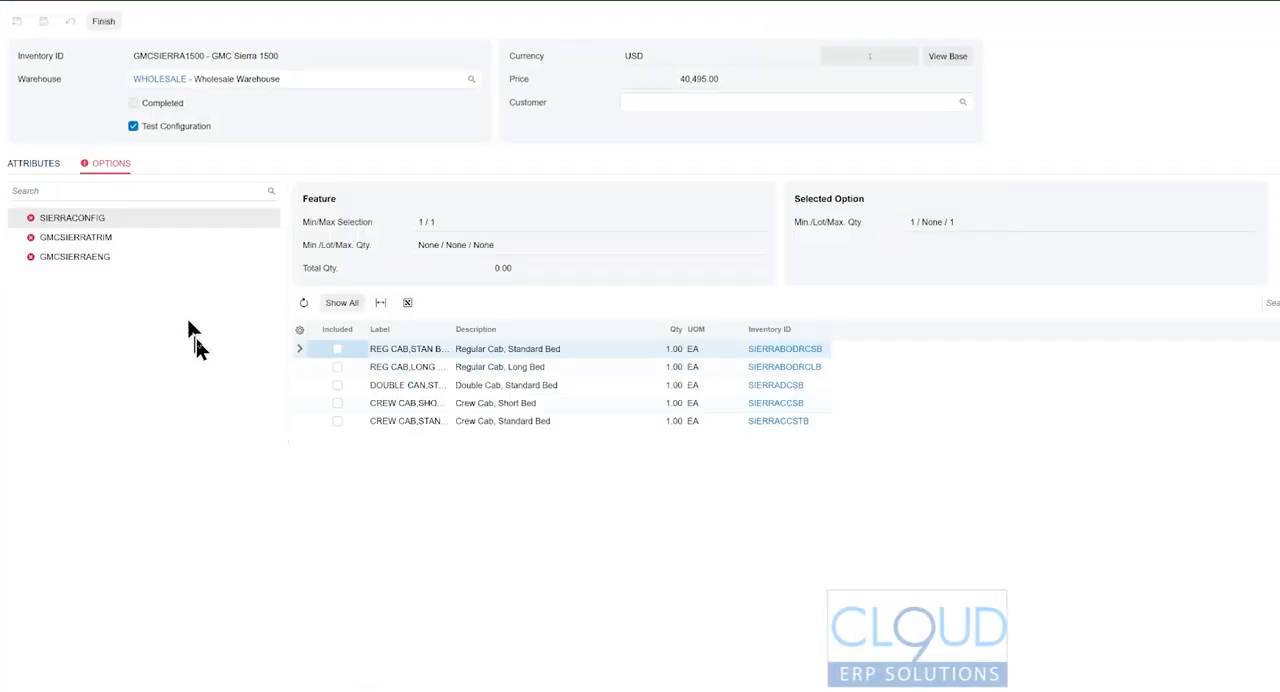
click(337, 385)
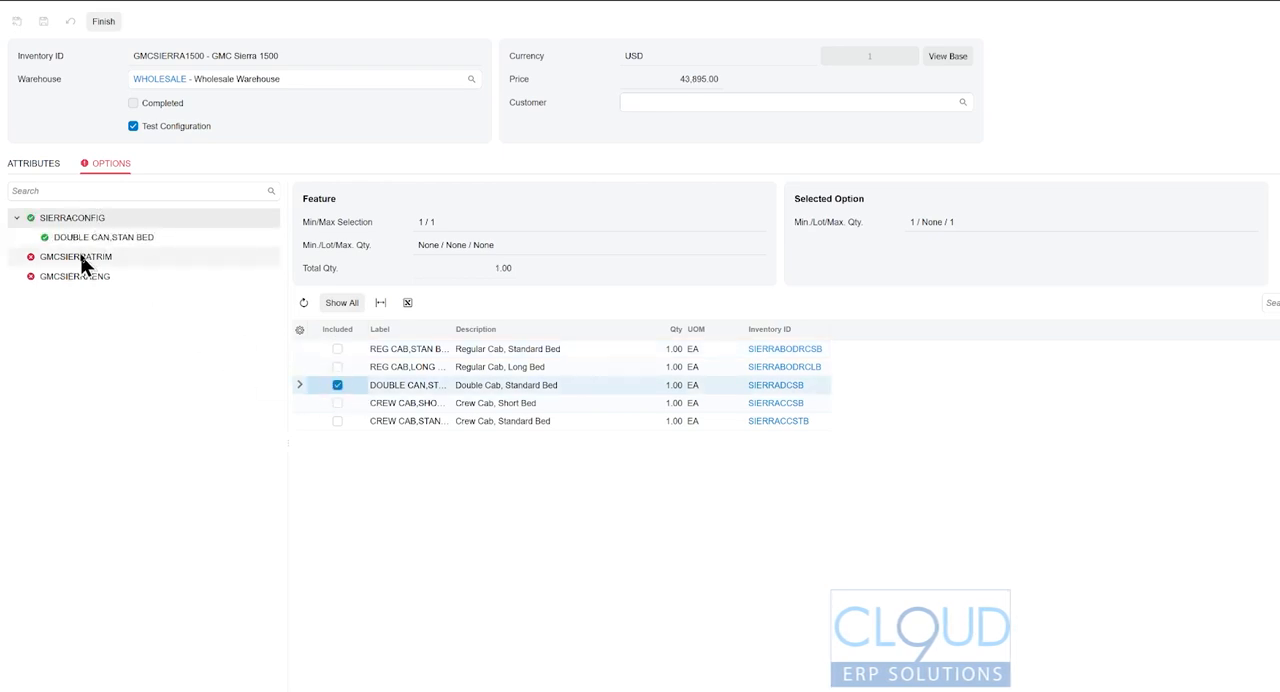
click(82, 258)
click(388, 404)
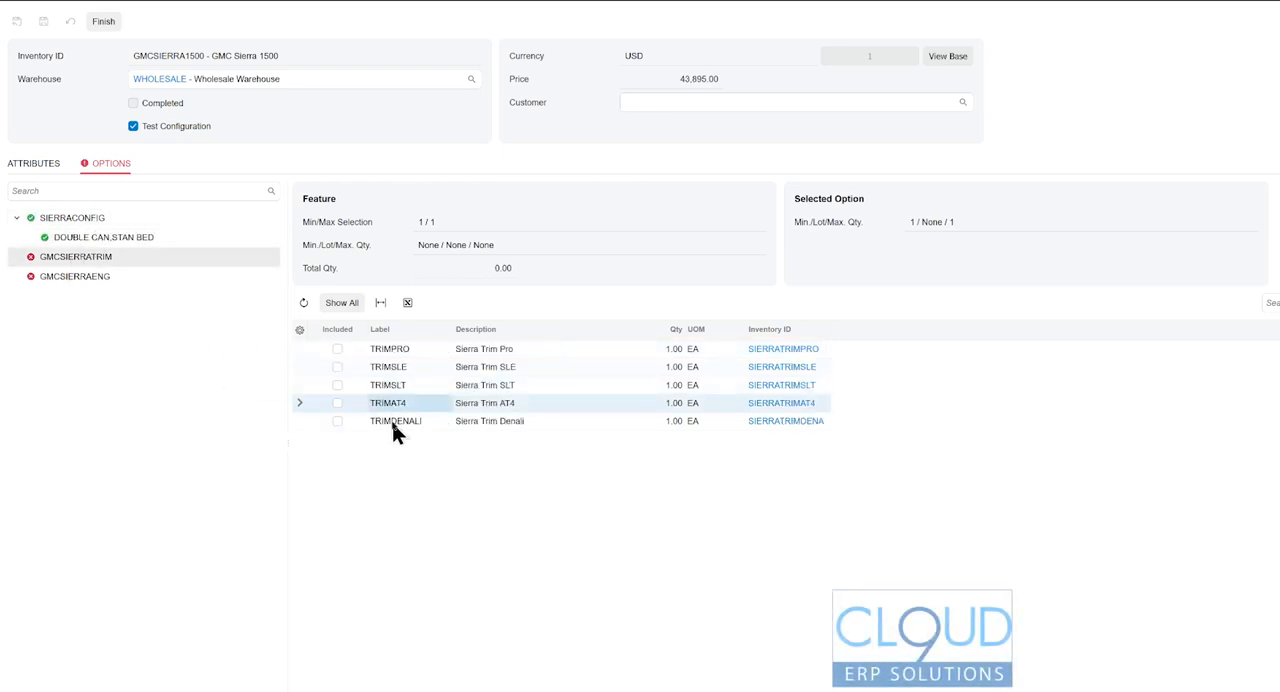
click(337, 403)
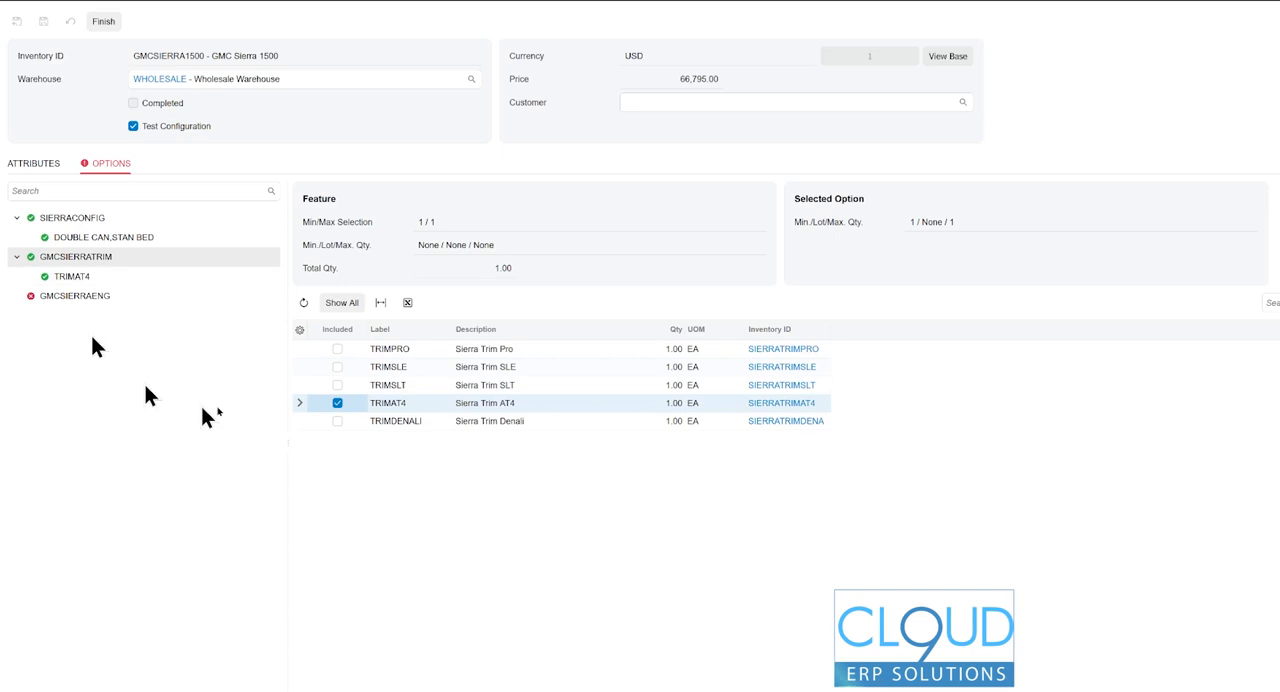
- Include the 3.0L engine under GMCSIERRAENG and finish the test configuration
mouse_move(53, 306)
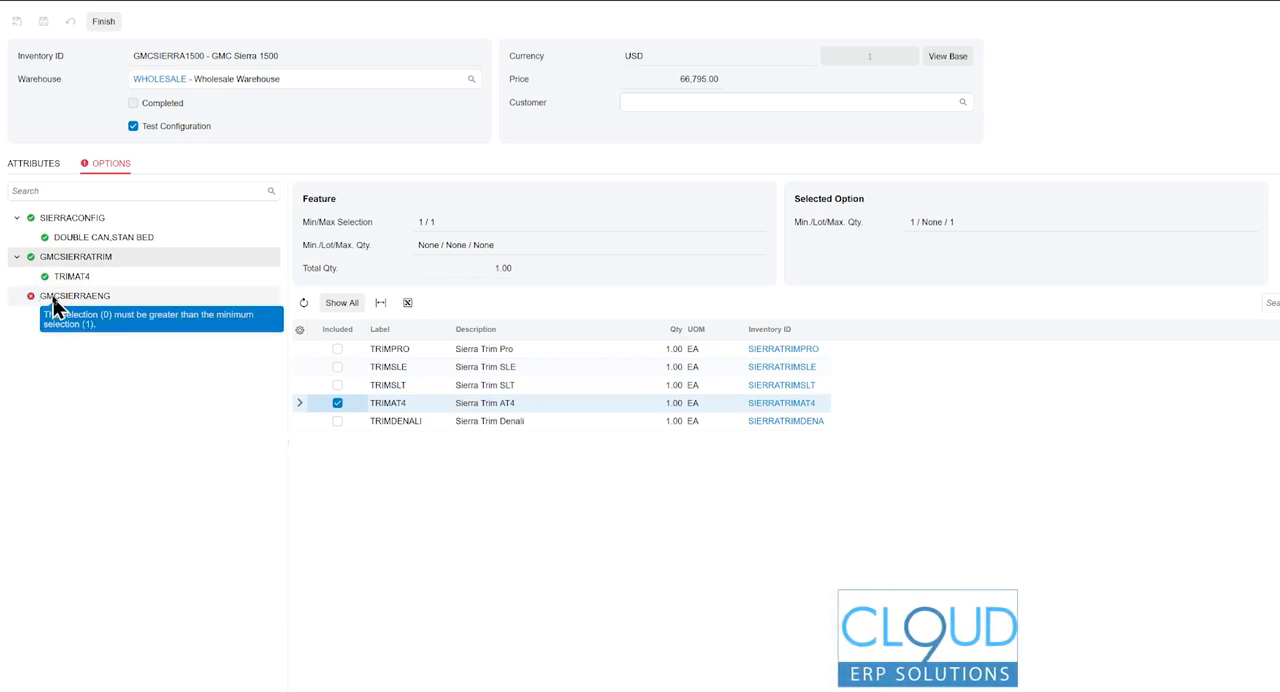
click(60, 296)
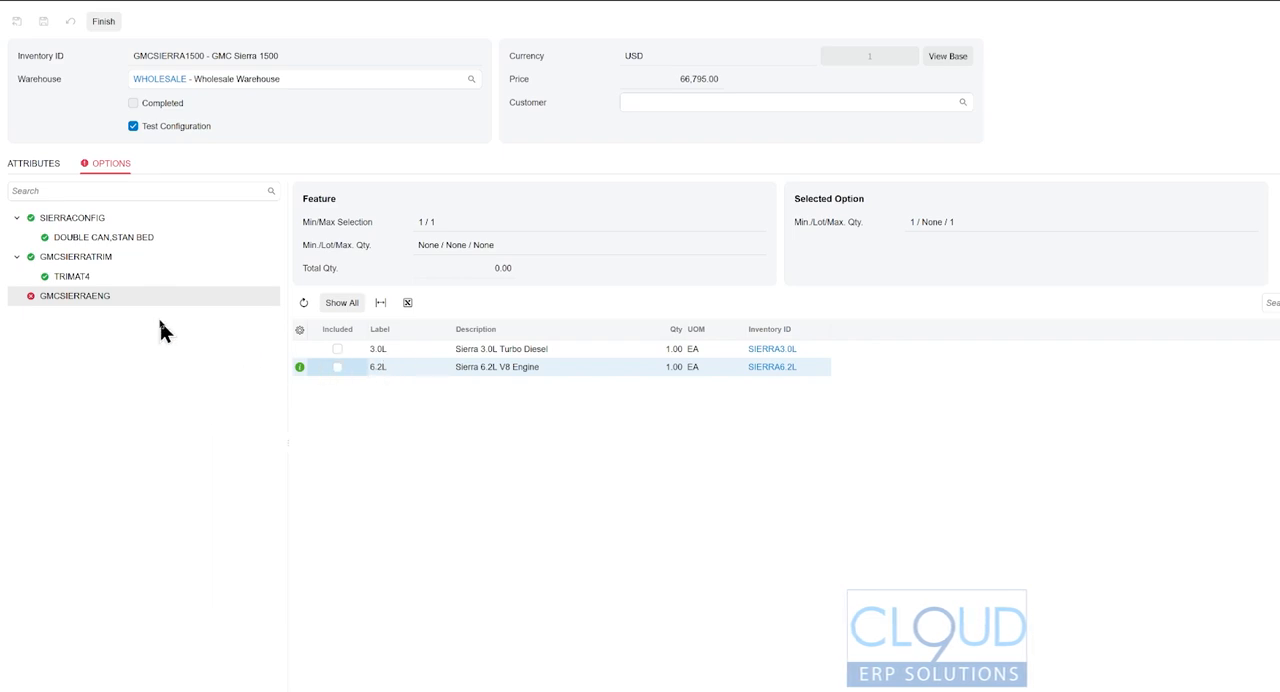
click(337, 349)
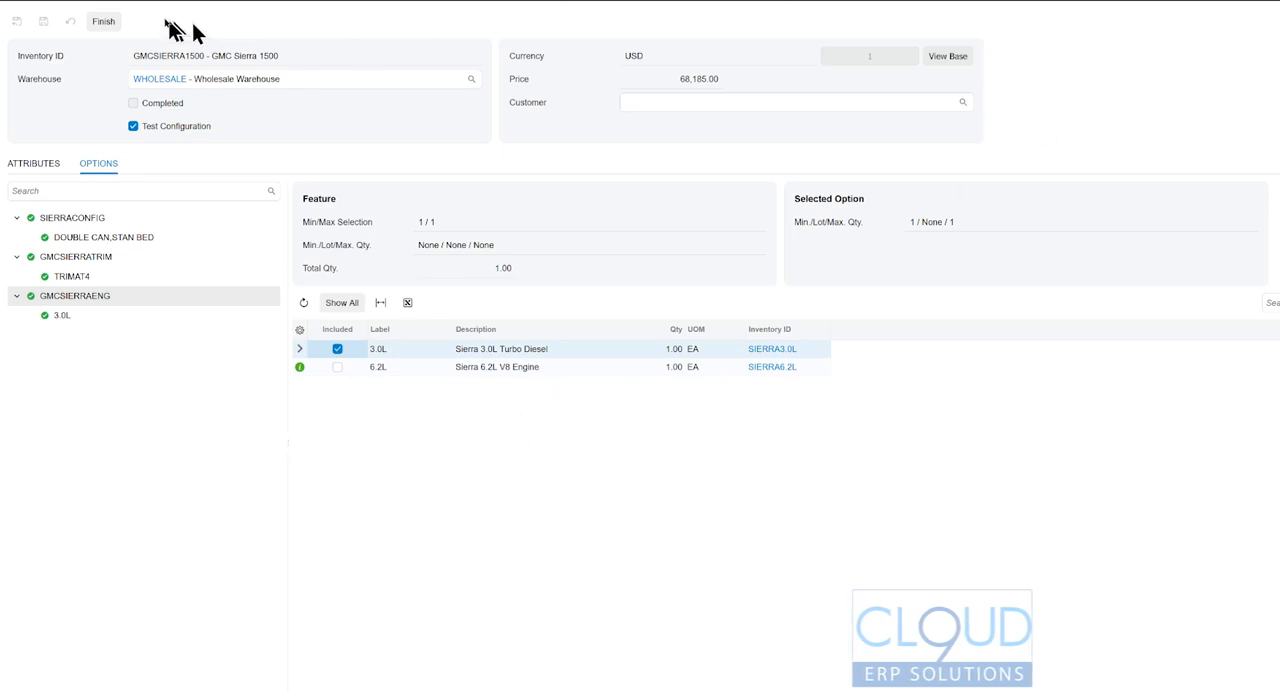
click(103, 21)
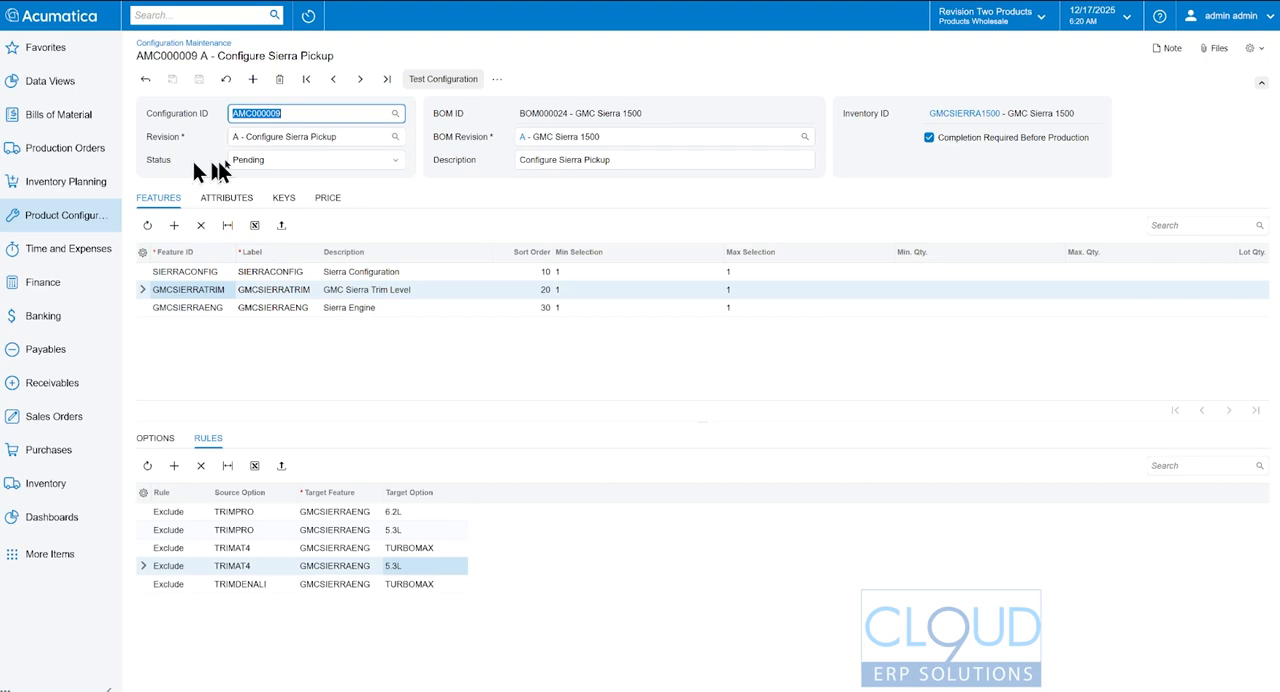
- Set the status of the Sierra pickup configuration to Active and save it
click(272, 163)
click(266, 177)
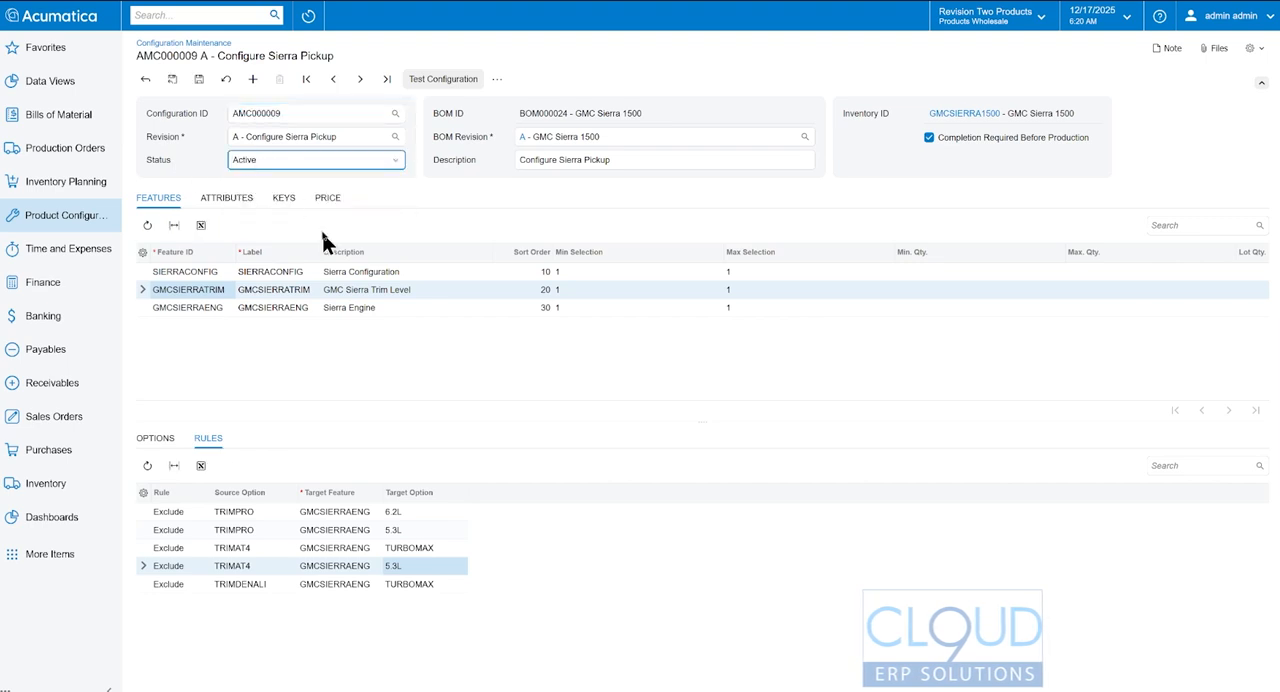
click(199, 79)
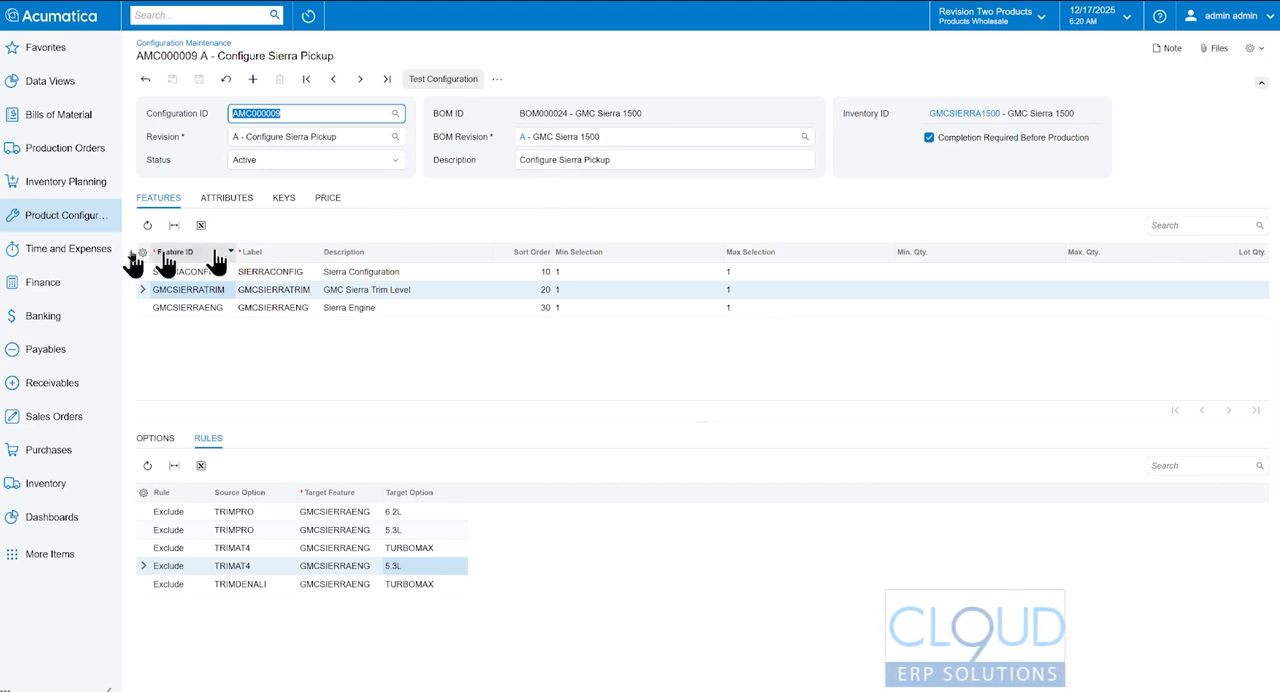
- Create a new sales order for the customer ABARTENDE - USA Bartending School
click(60, 416)
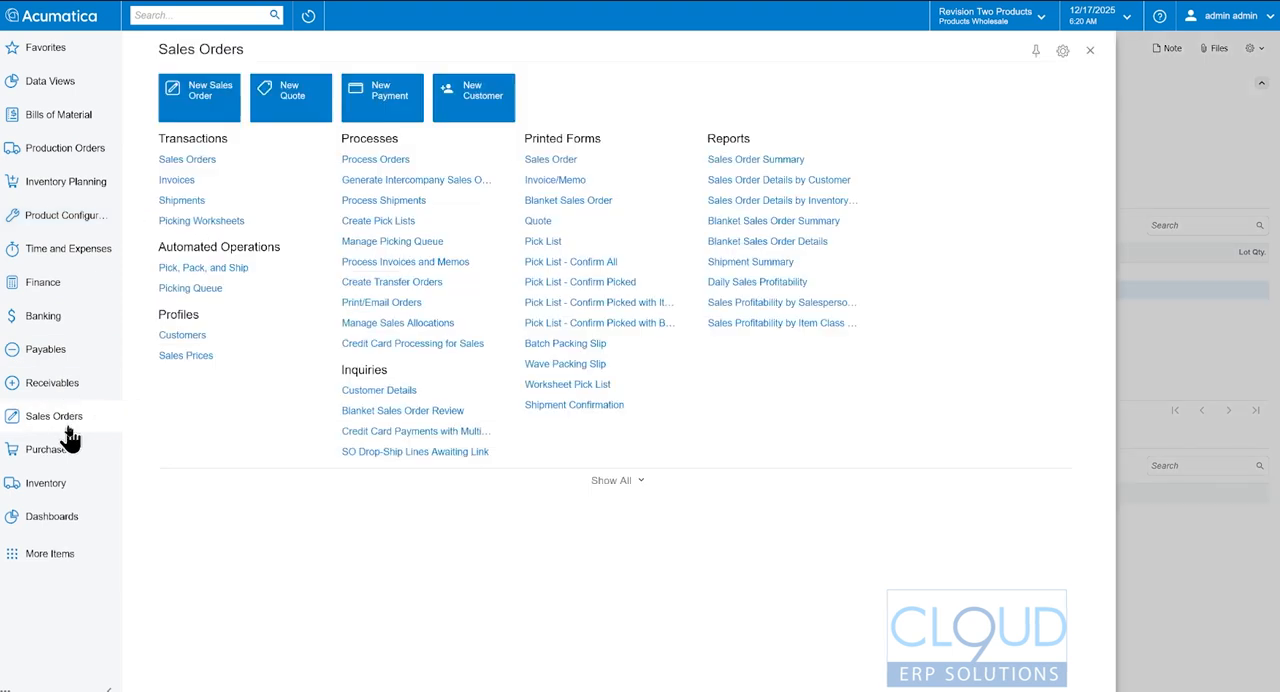
click(293, 159)
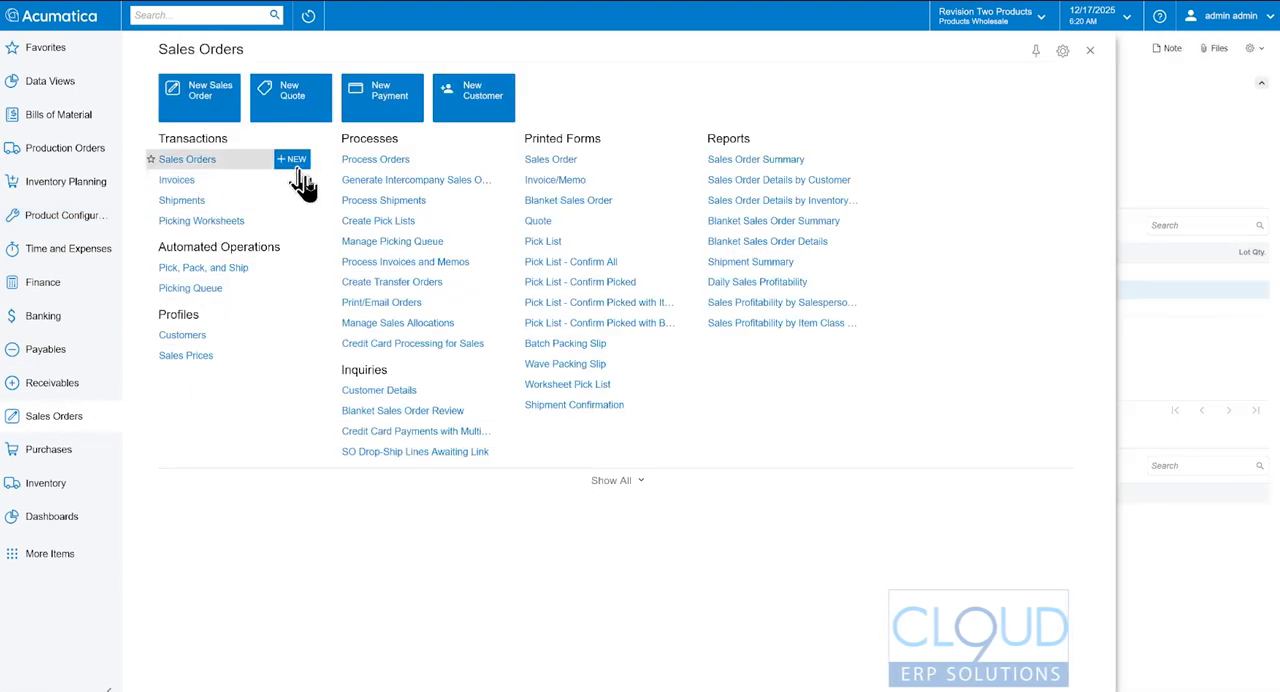
click(580, 112)
text(bar)
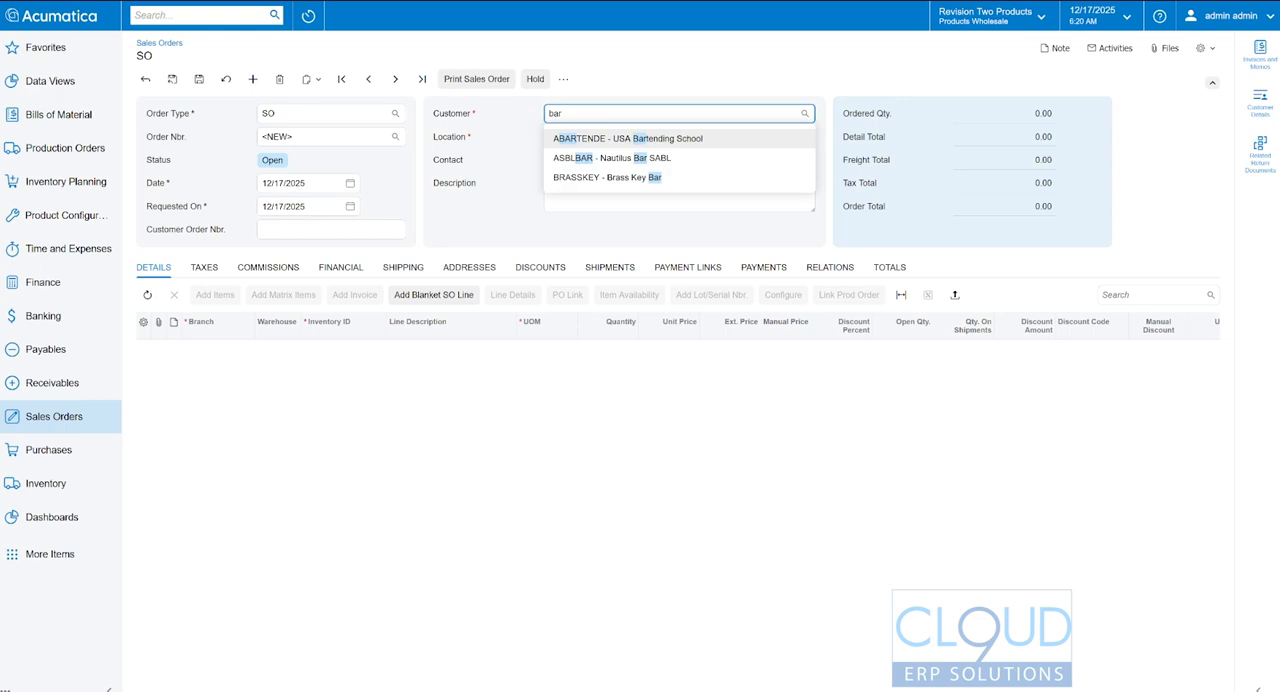
key(Tab)
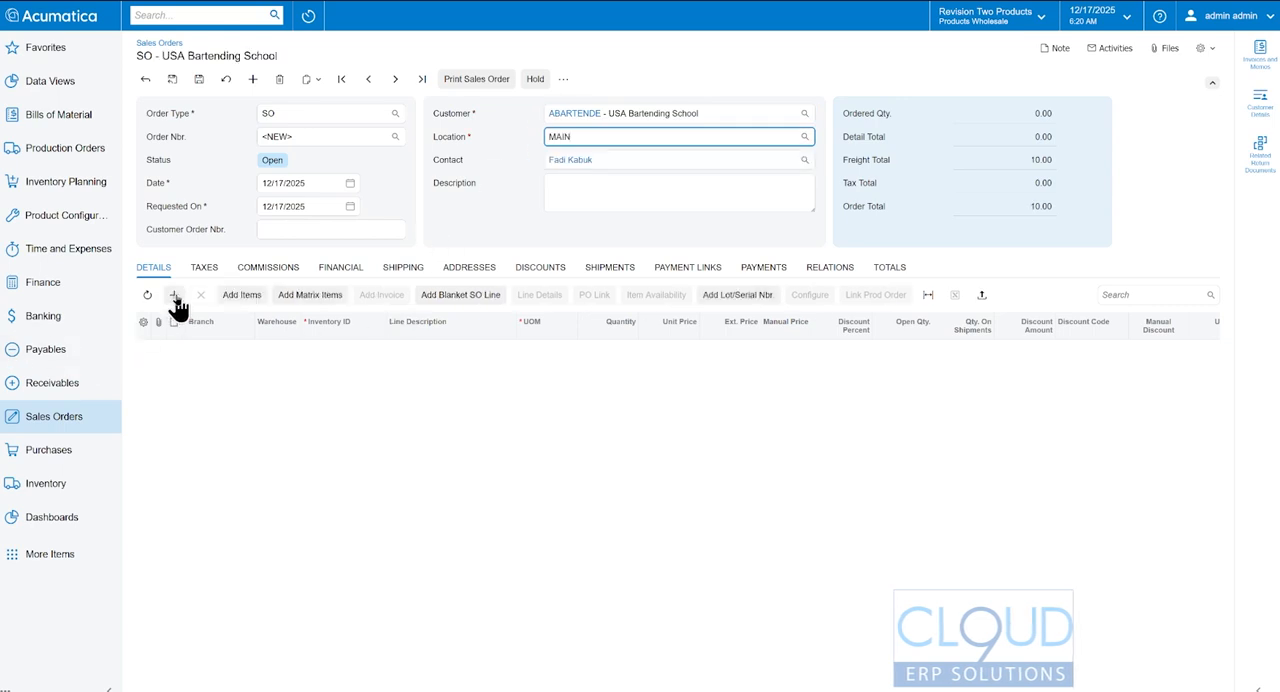
- Add an order line for inventory item GMCSIERRA1500 with a quantity of 1, and save the sales order
click(172, 294)
key(Tab)
text(1500)
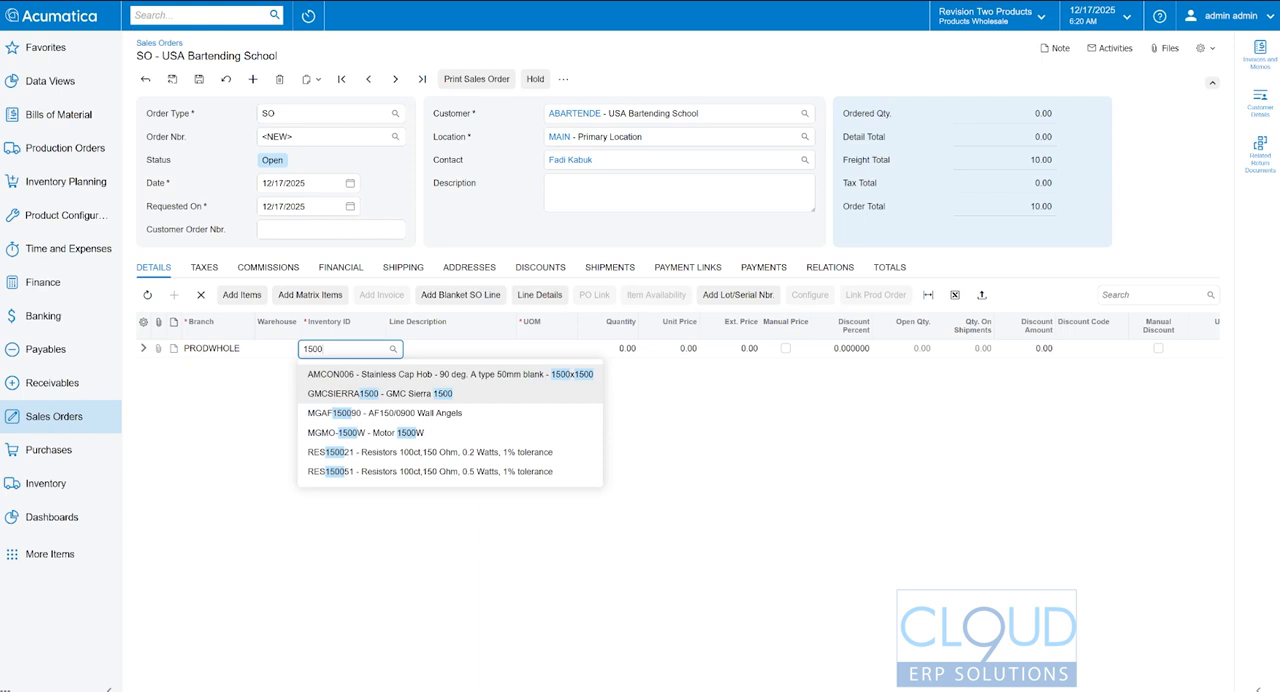
click(420, 393)
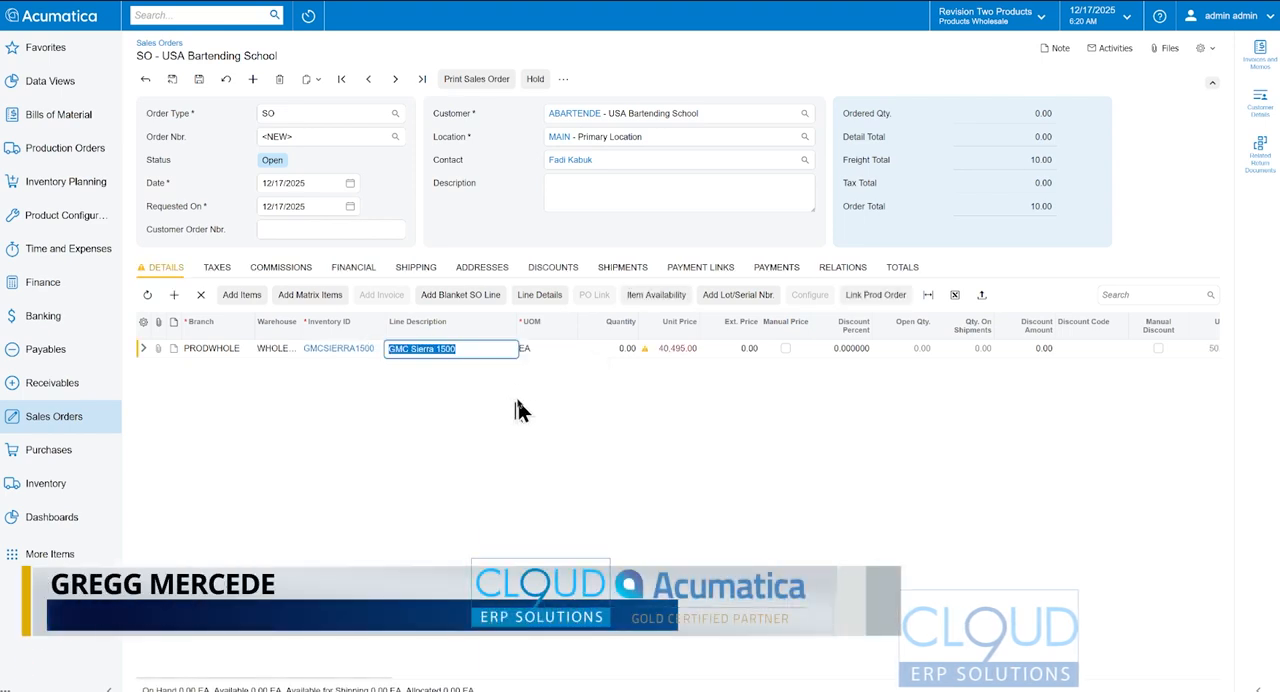
key(Tab)
key(Tab)
text(1)
key(Tab)
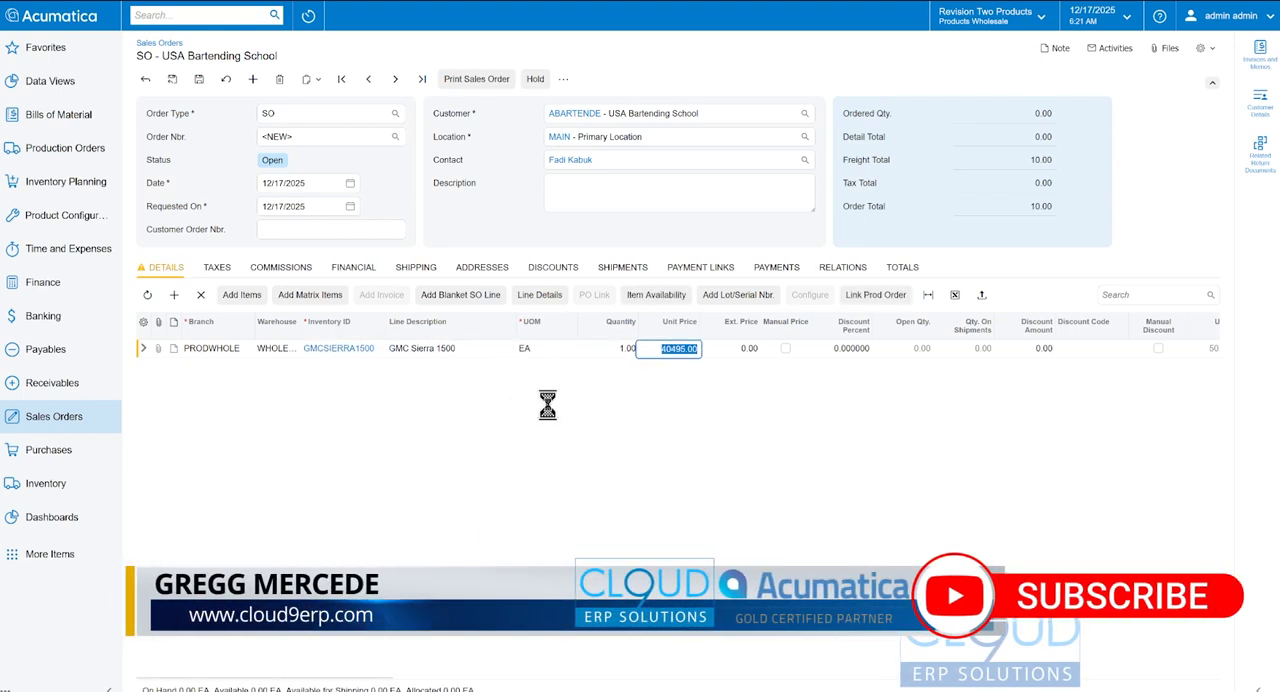
key(ctrl+s)
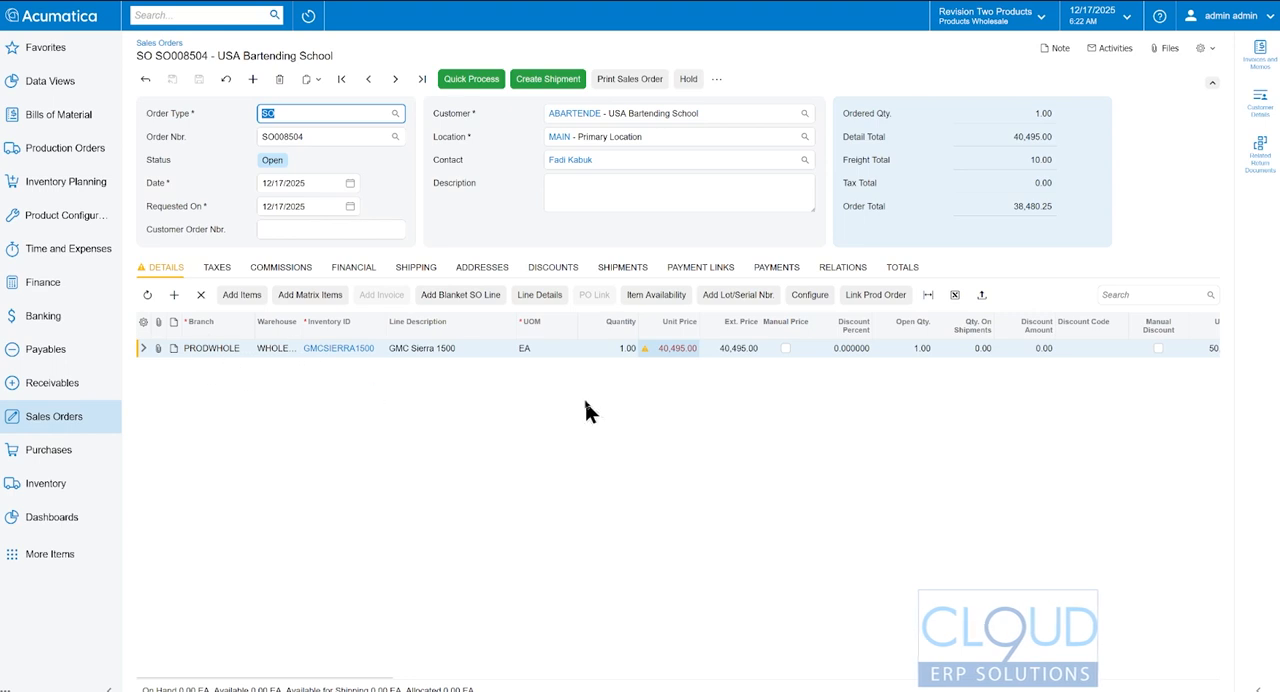
- Open the configuration of the GMCSIERRA1500 order line and replace the regular cab with Double Cab, Standard Bed under SIERRACONFIG
click(810, 294)
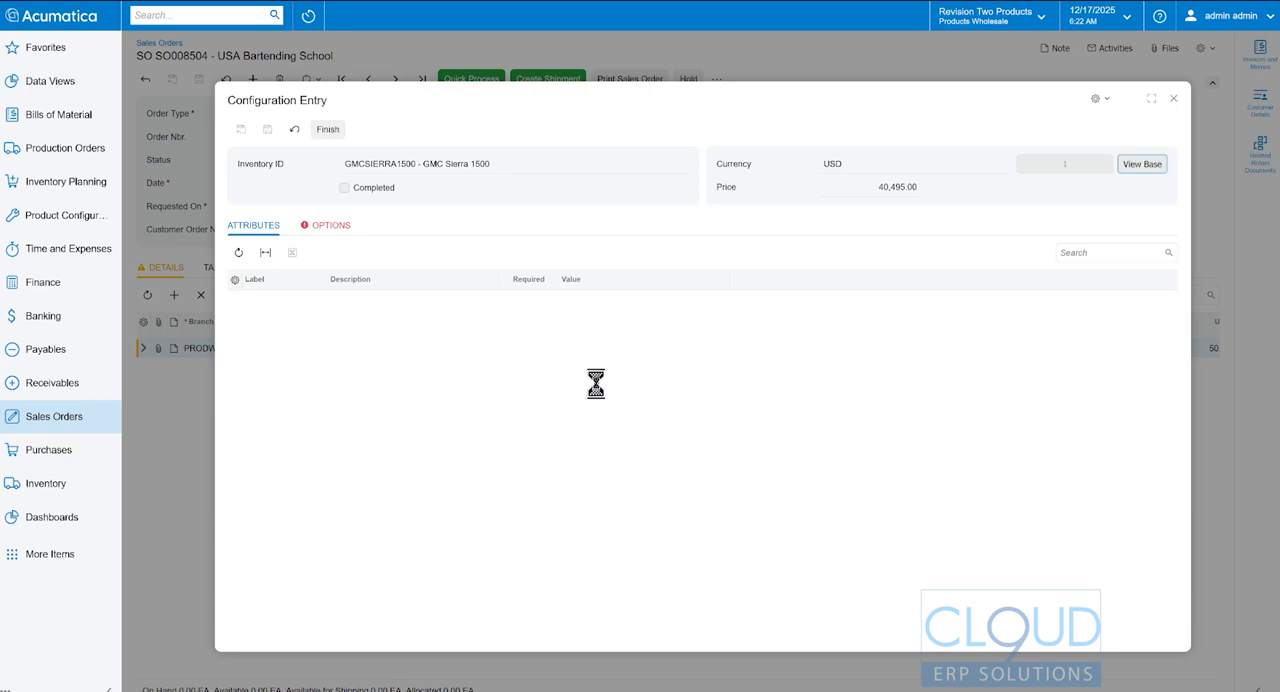
click(332, 226)
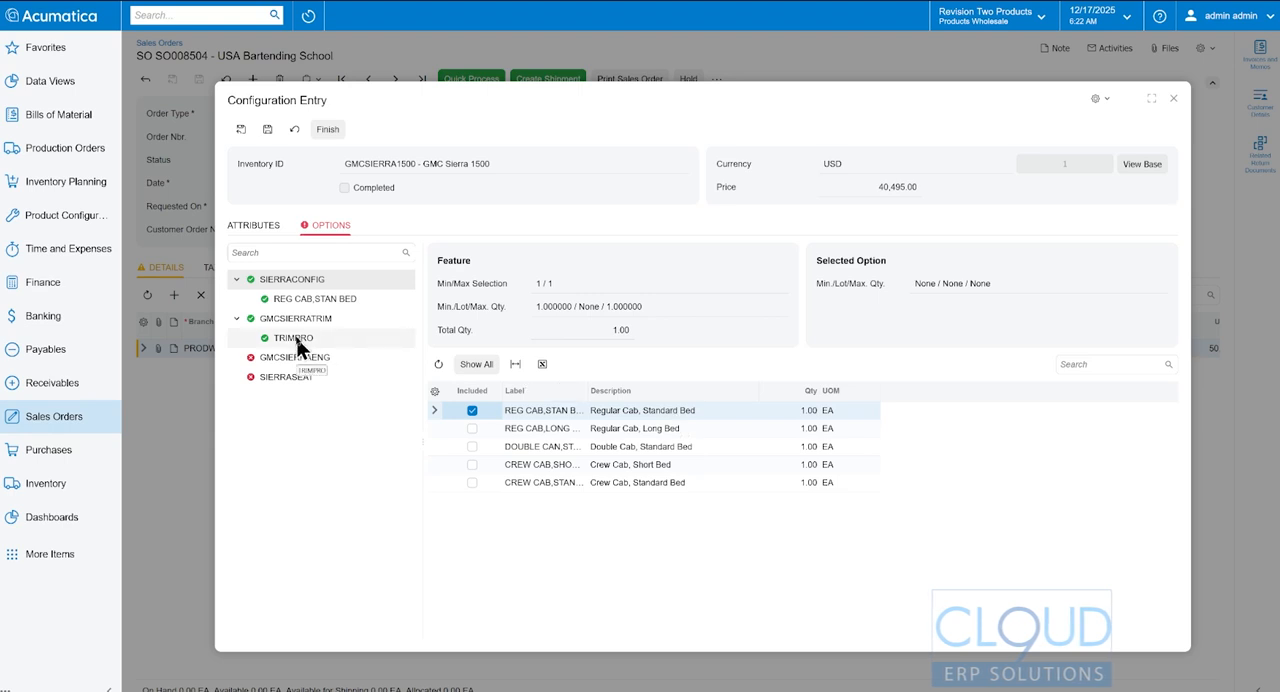
click(471, 410)
click(472, 428)
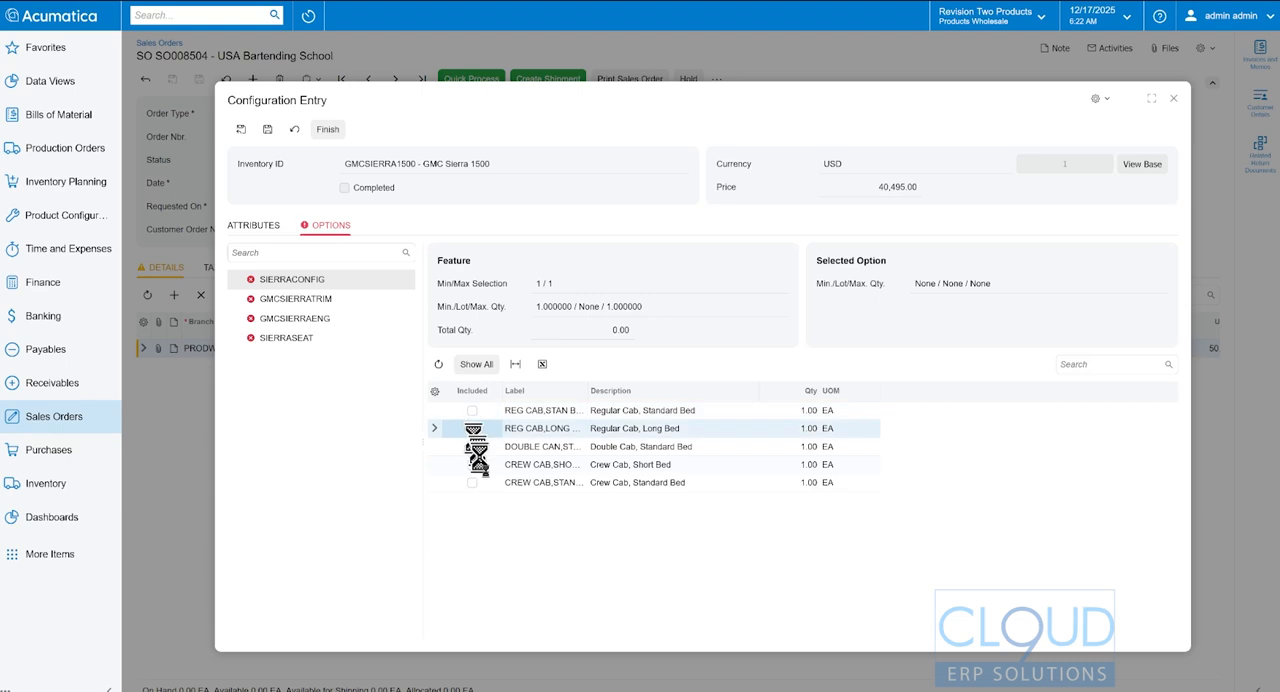
click(472, 428)
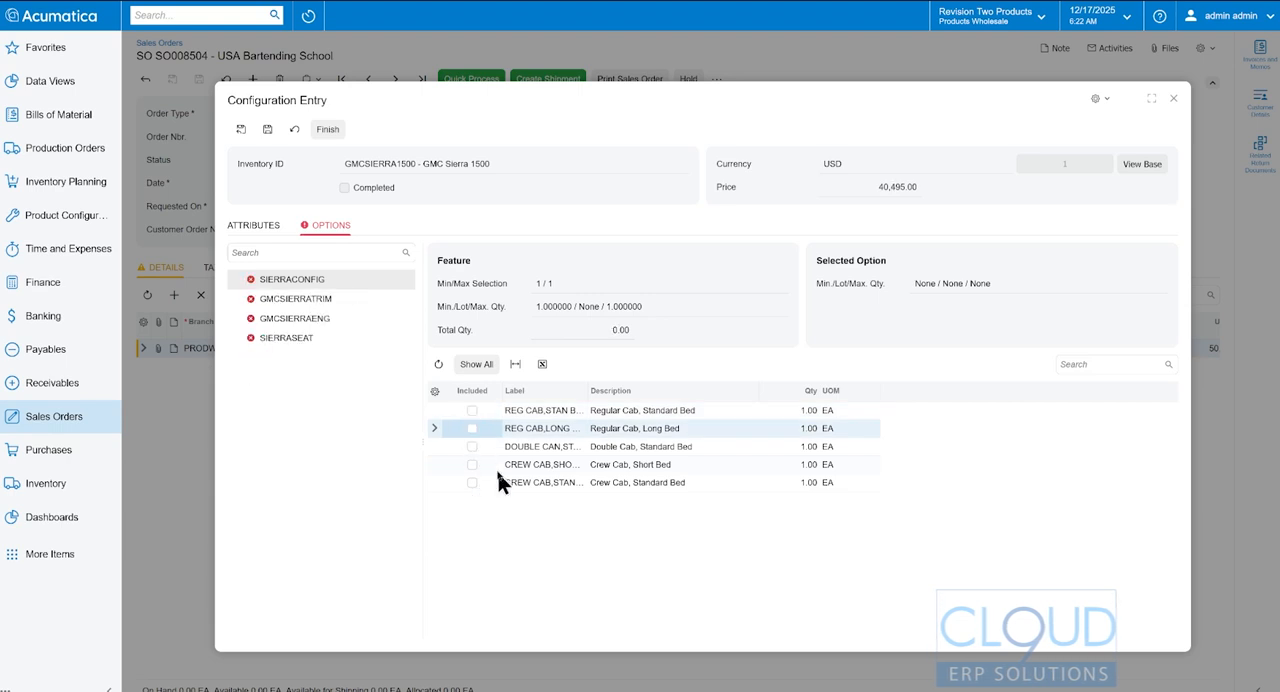
click(472, 446)
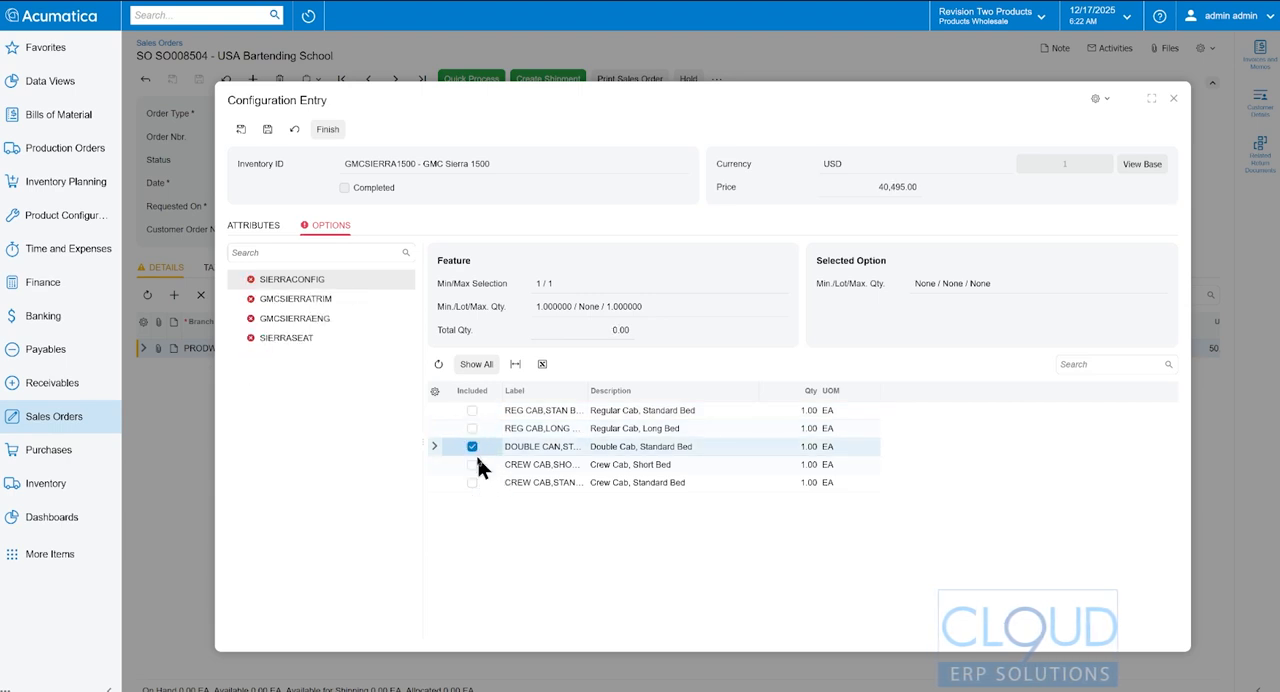
- Include TRIMPRO under GMCSIERRATRIM and review the engine options offered under GMCSIERRAENG
click(303, 320)
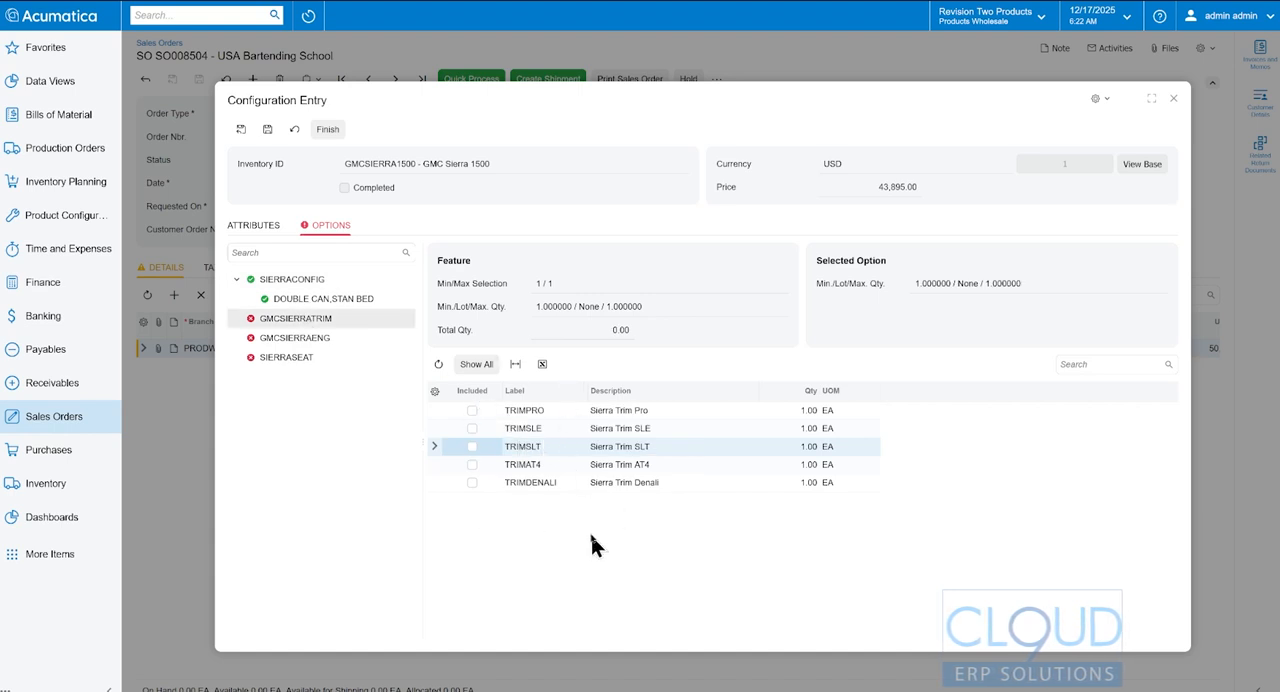
click(472, 410)
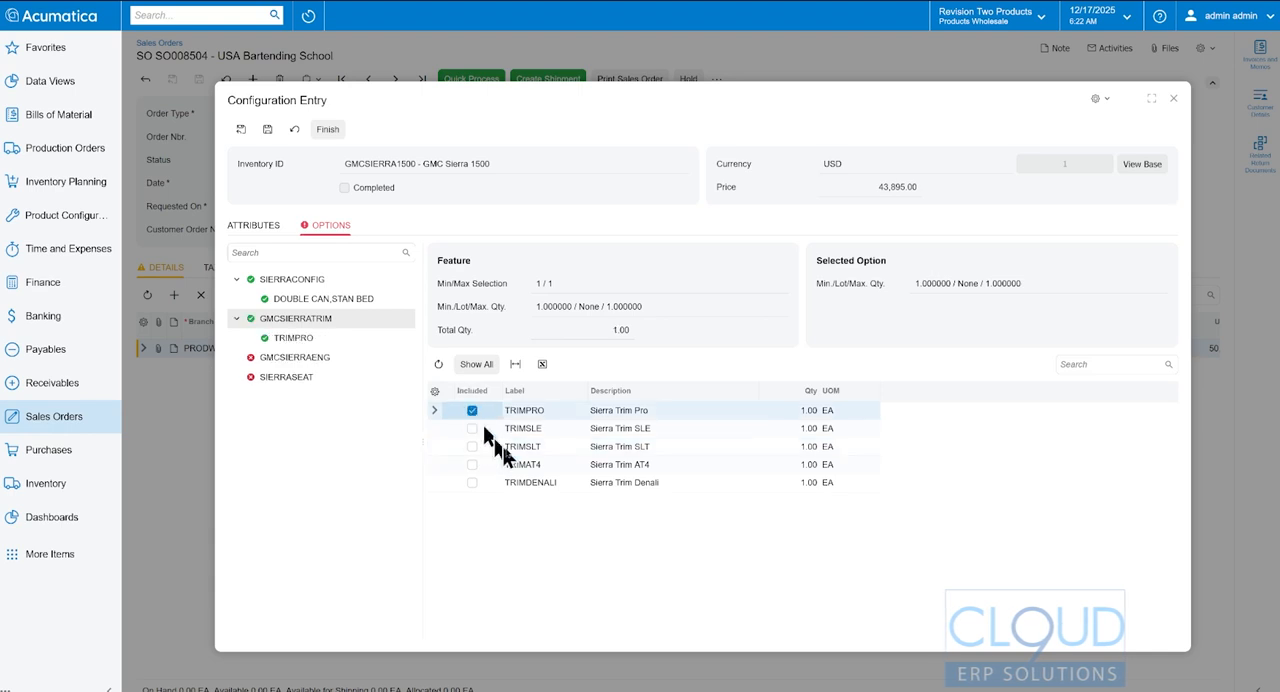
click(306, 359)
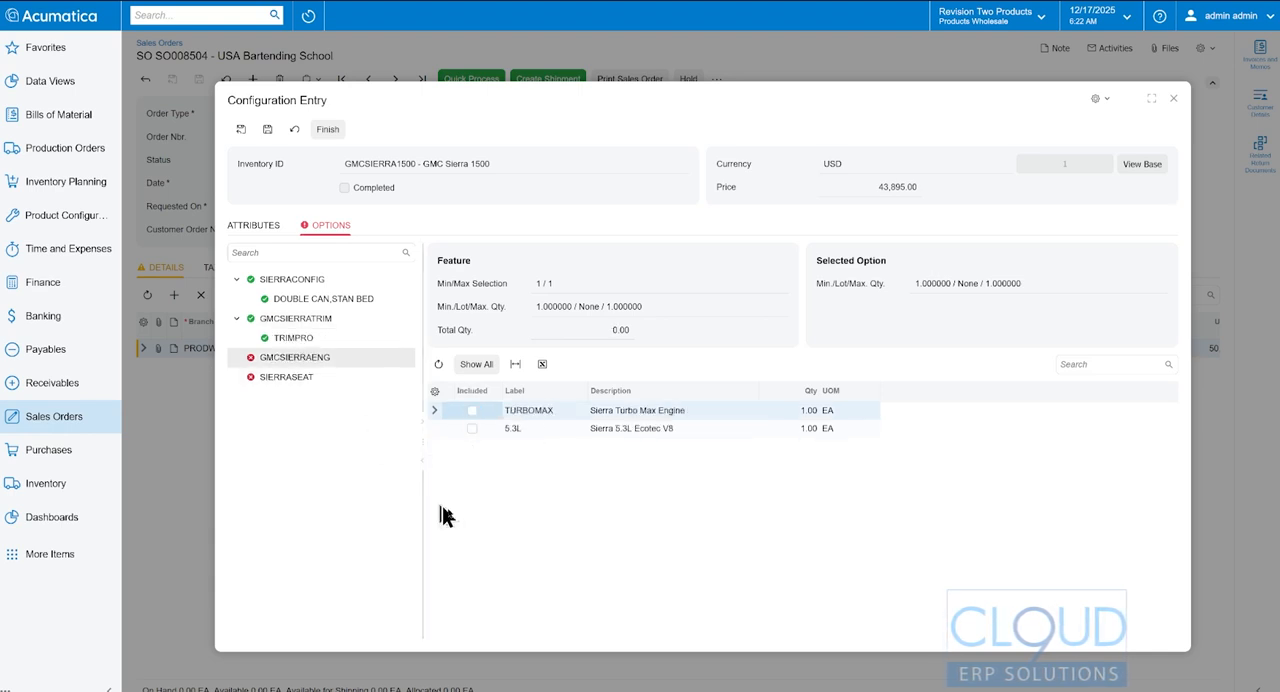
- Replace TRIMPRO with TRIMSLT under GMCSIERRATRIM and review the engine options available for that trim
click(294, 337)
click(472, 411)
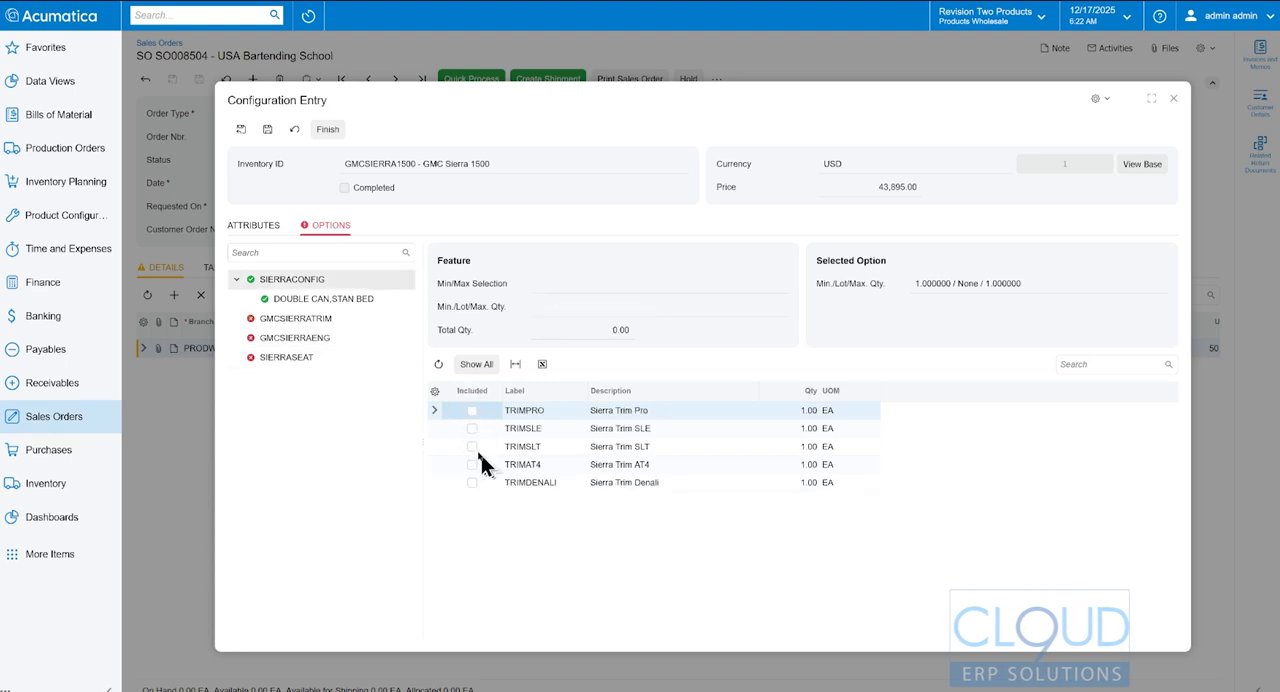
click(472, 446)
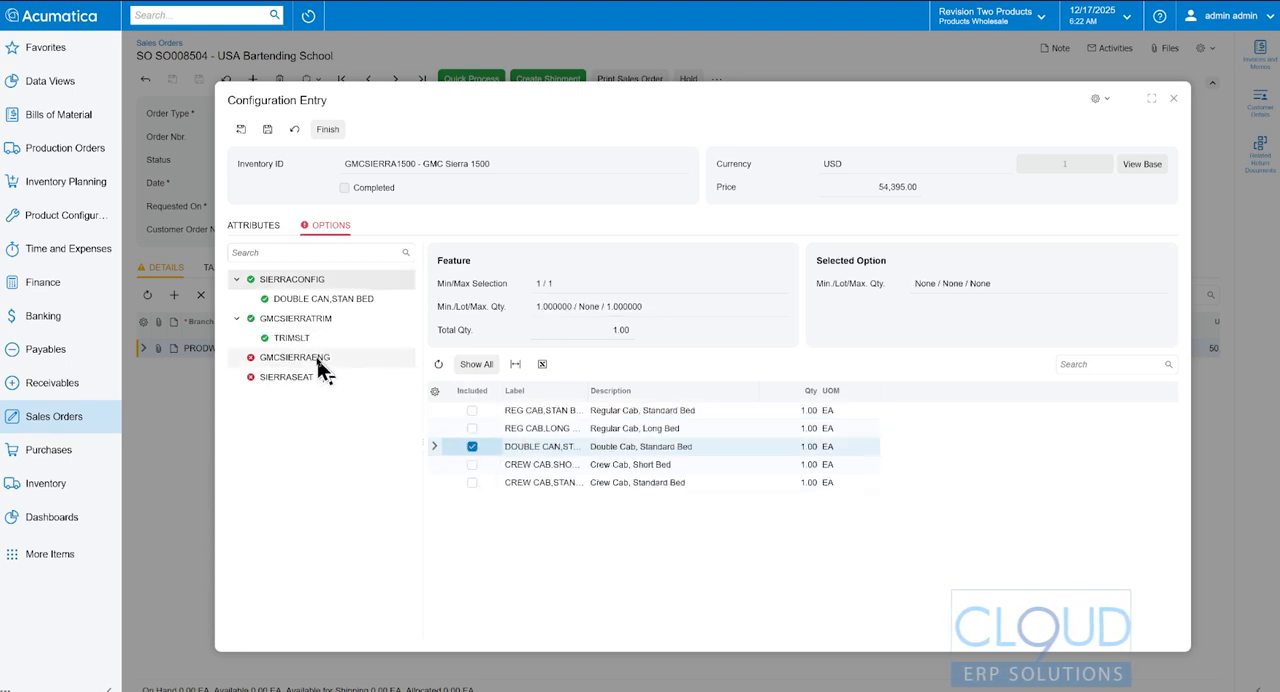
click(318, 359)
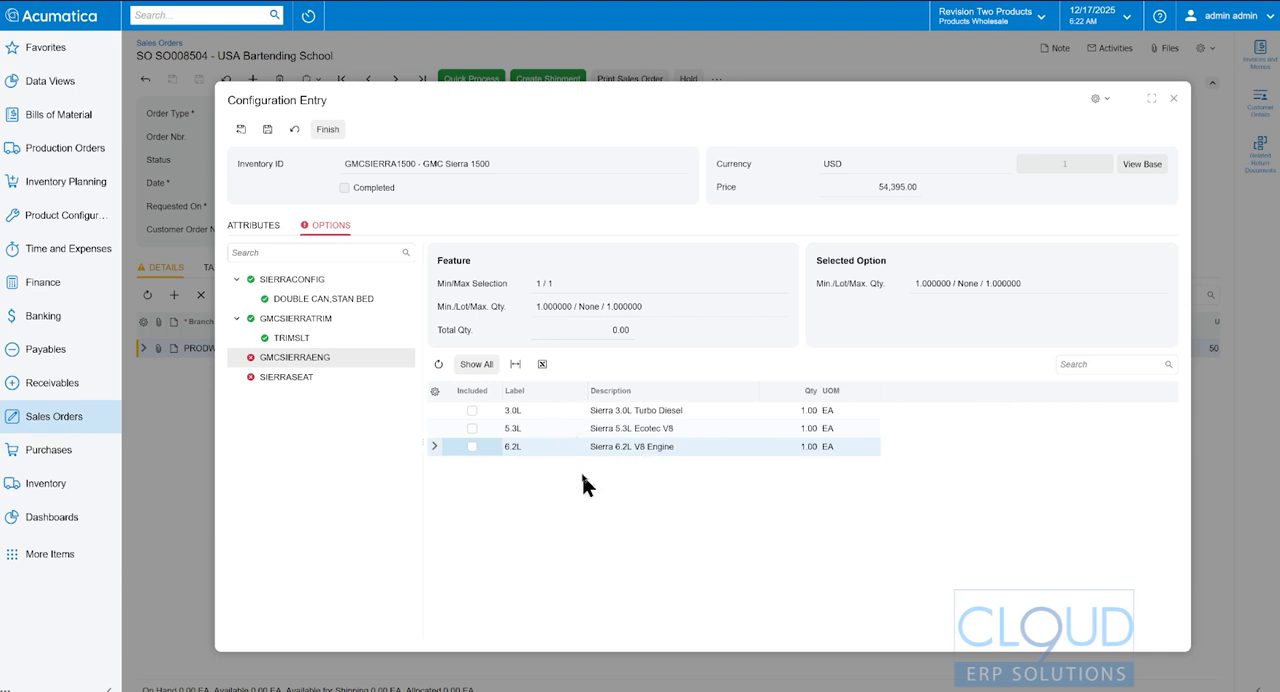
- Exclude TRIMSLT and include TRIMDENALI as the trim under GMCSIERRATRIM
click(380, 338)
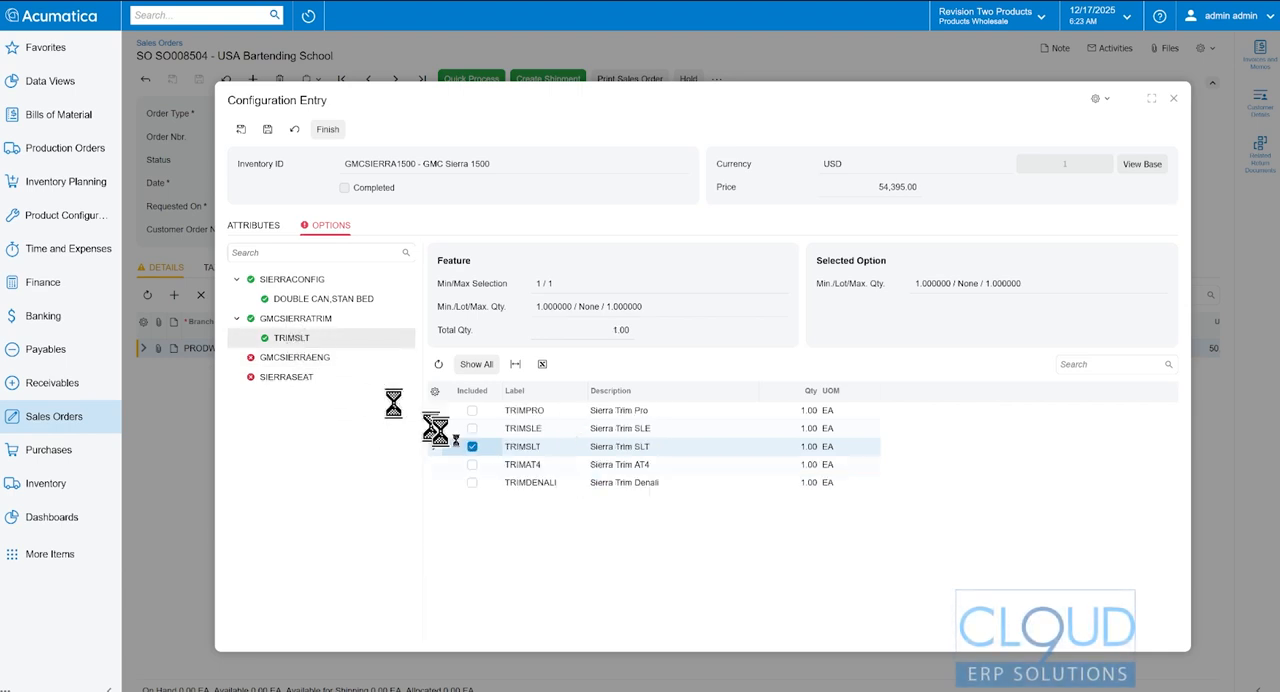
click(472, 447)
click(473, 465)
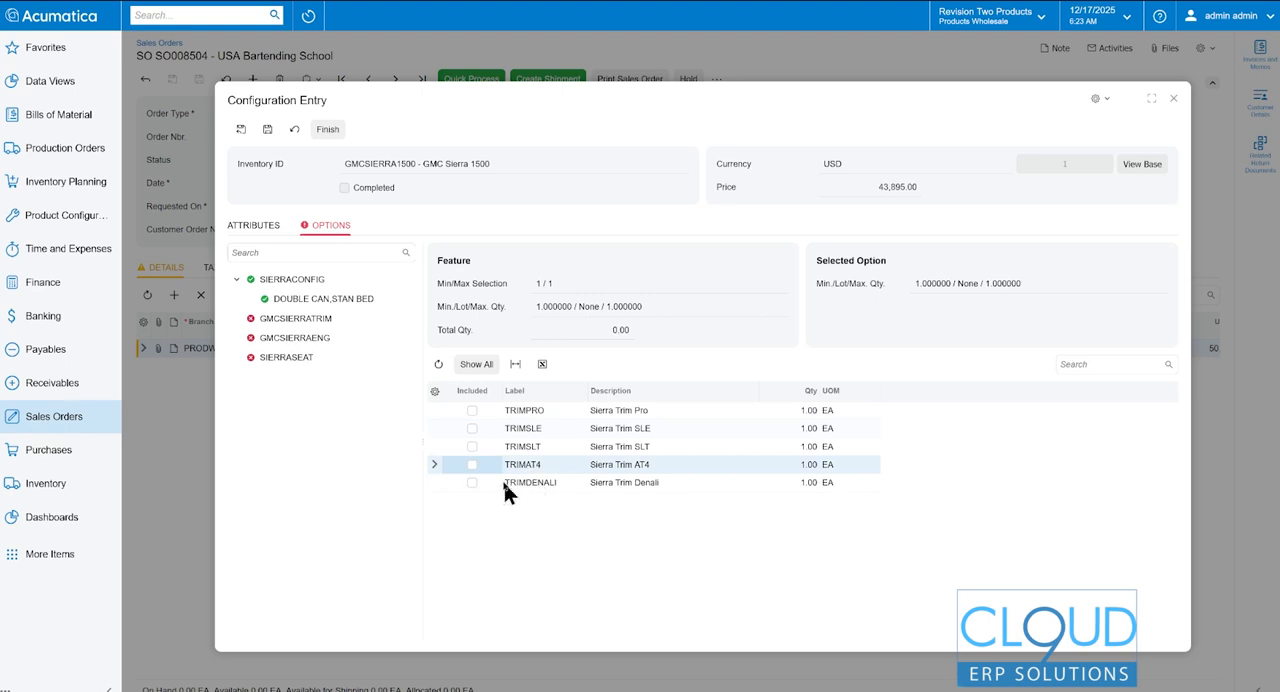
click(472, 480)
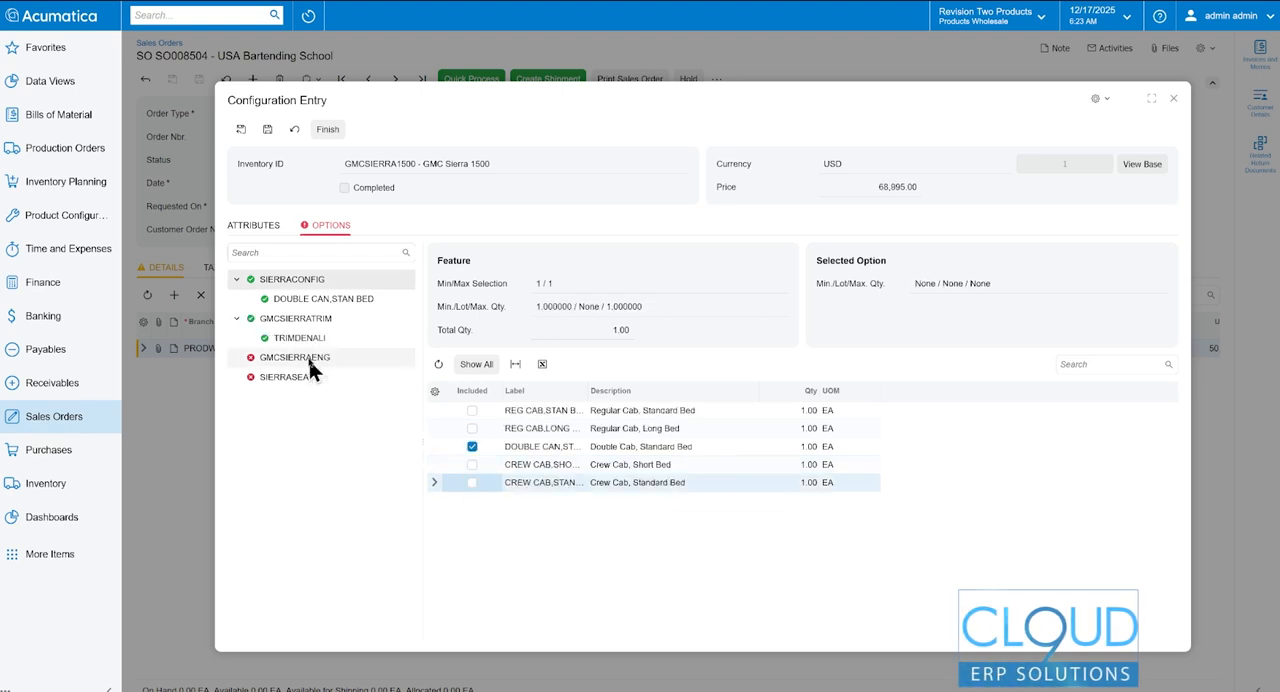
- Include the 3.0L turbo diesel under GMCSIERRAENG and review the seat options under SIERRASEAT
click(309, 363)
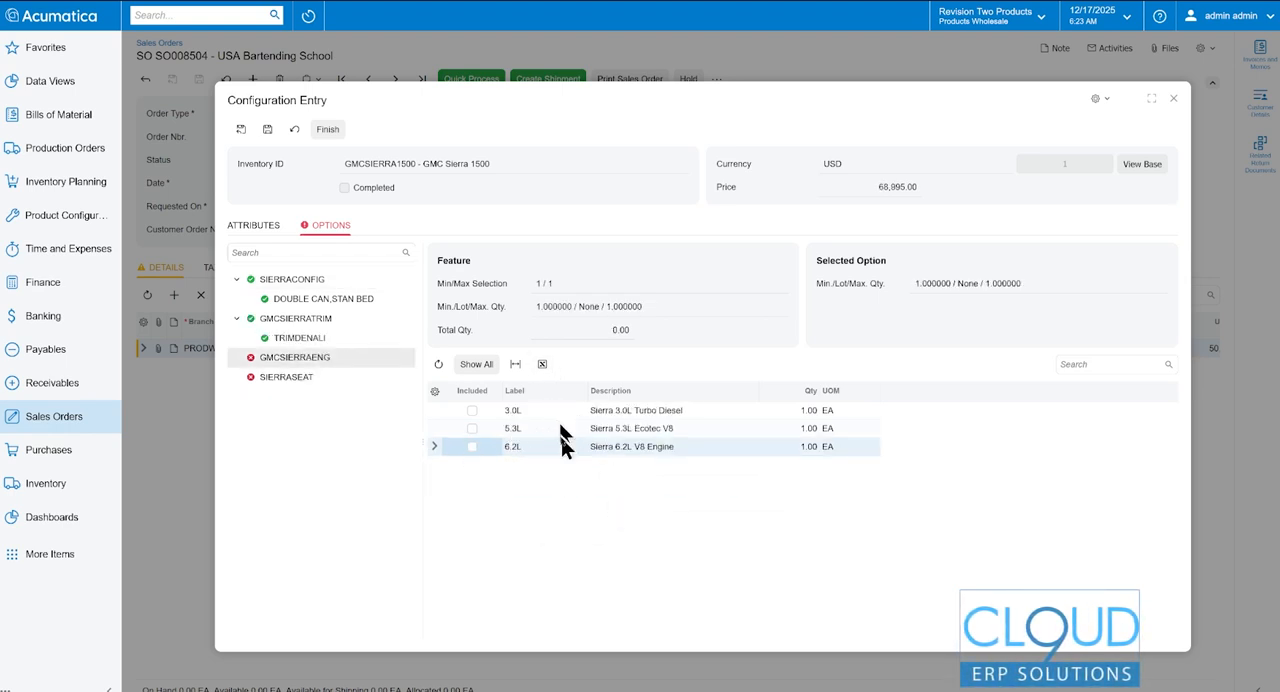
click(474, 409)
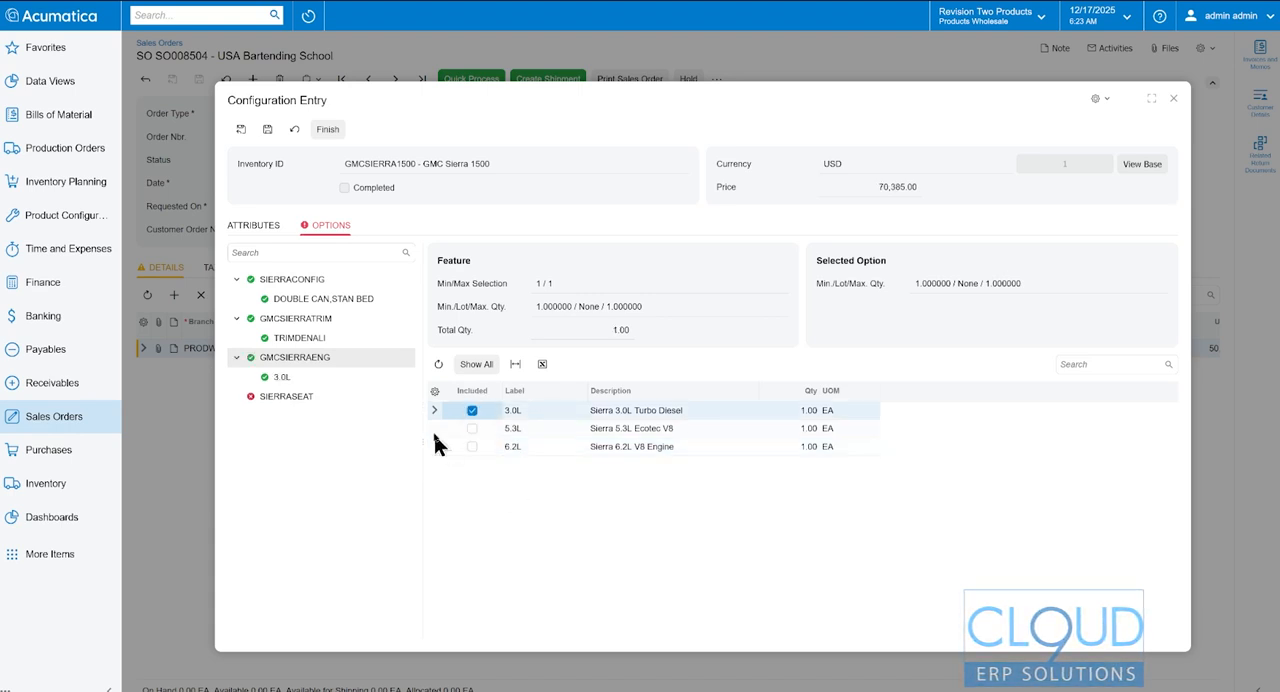
click(385, 398)
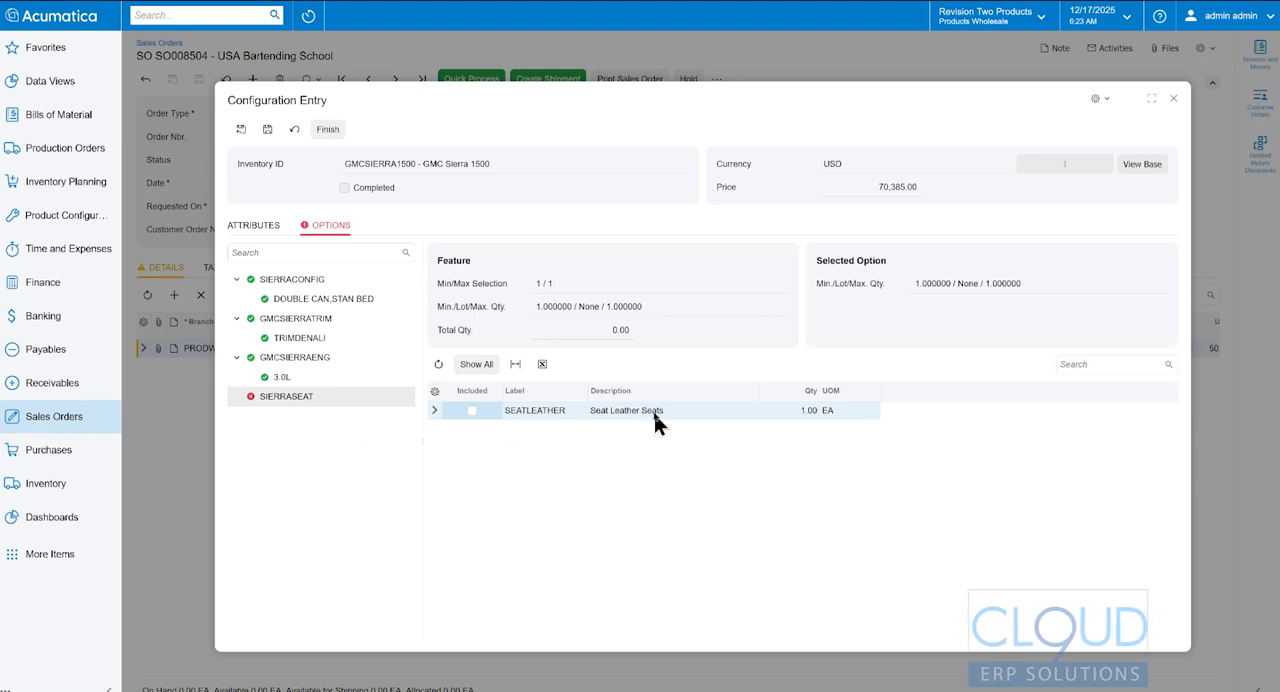
- Change the trim under GMCSIERRATRIM from TRIMDENALI to TRIMSLE
click(298, 338)
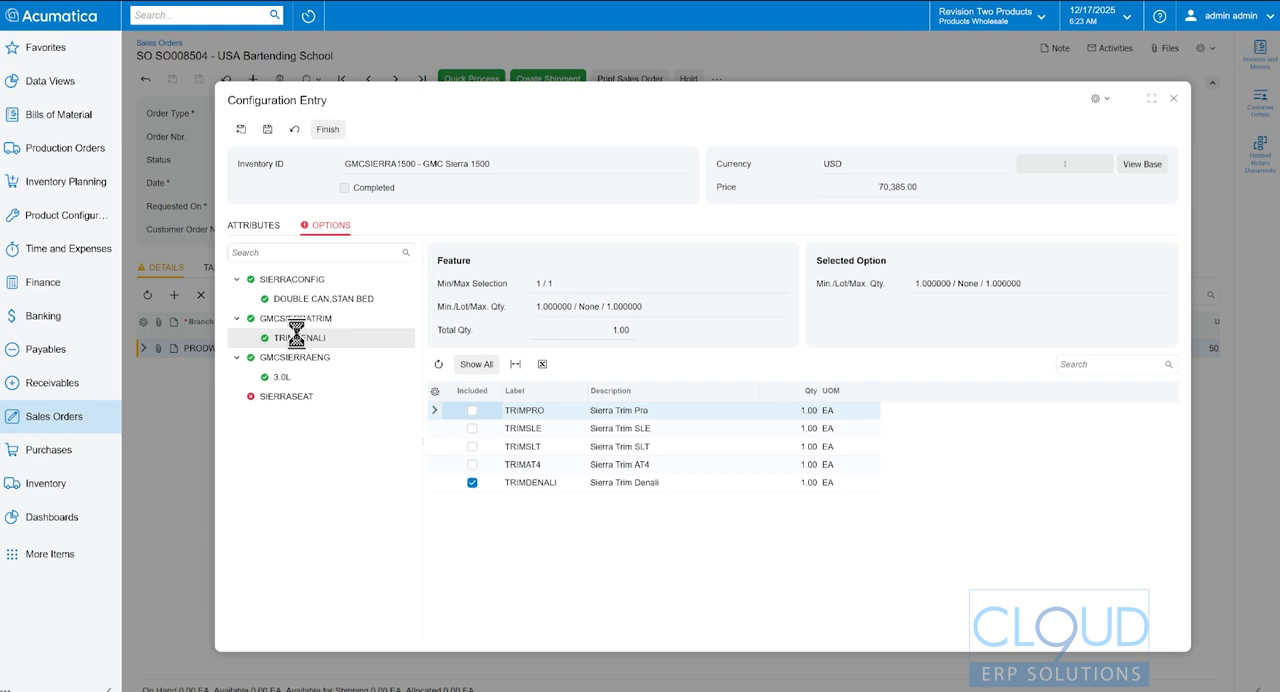
click(472, 429)
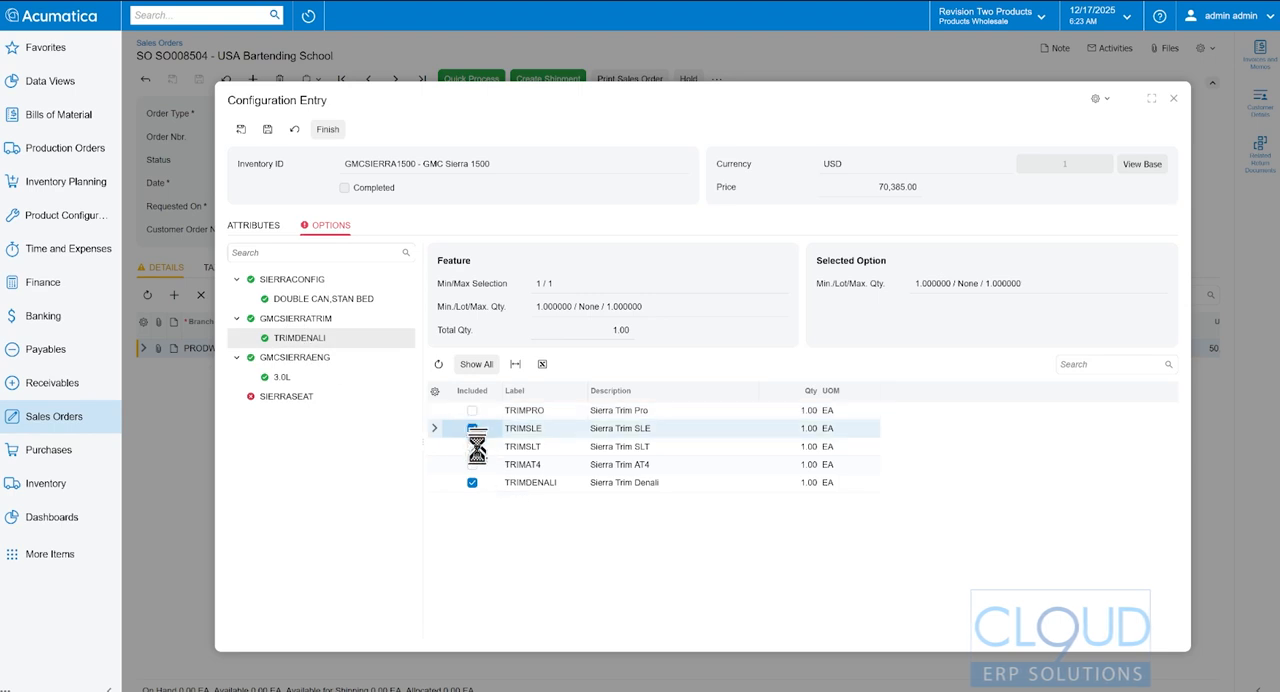
click(472, 483)
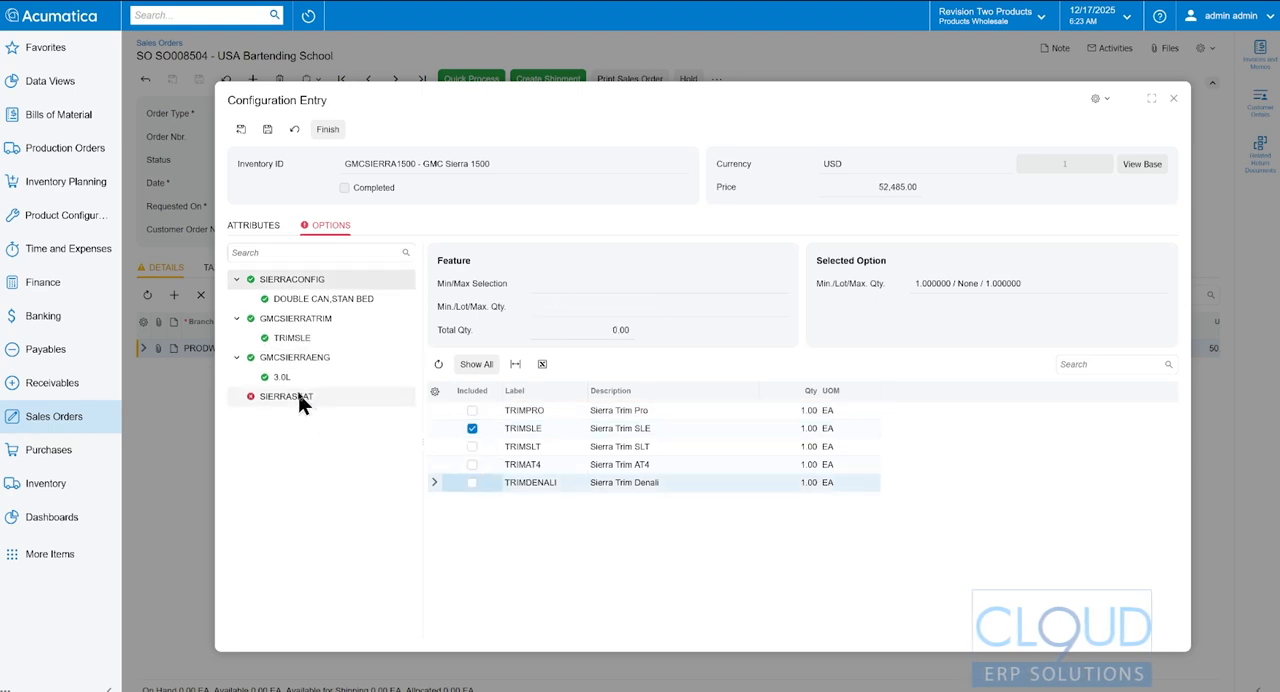
- Include SEATFABRIC under SIERRASEAT, then finish the configuration and return to the sales order
click(298, 392)
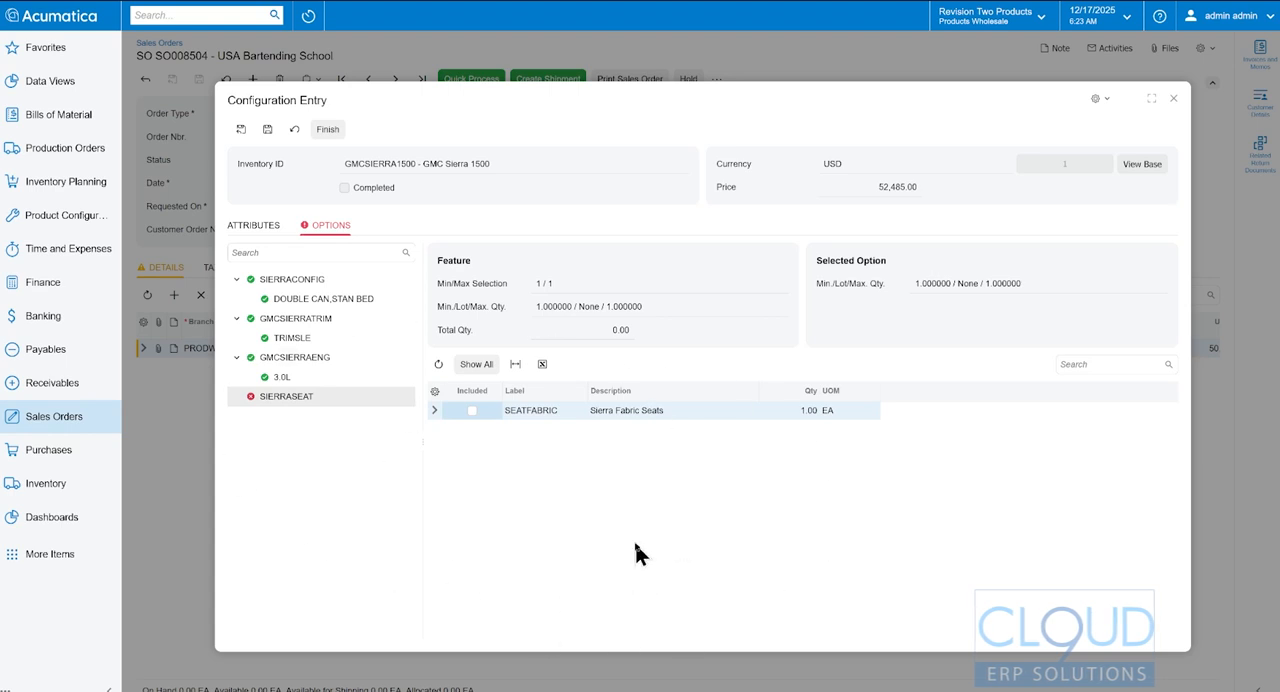
click(301, 395)
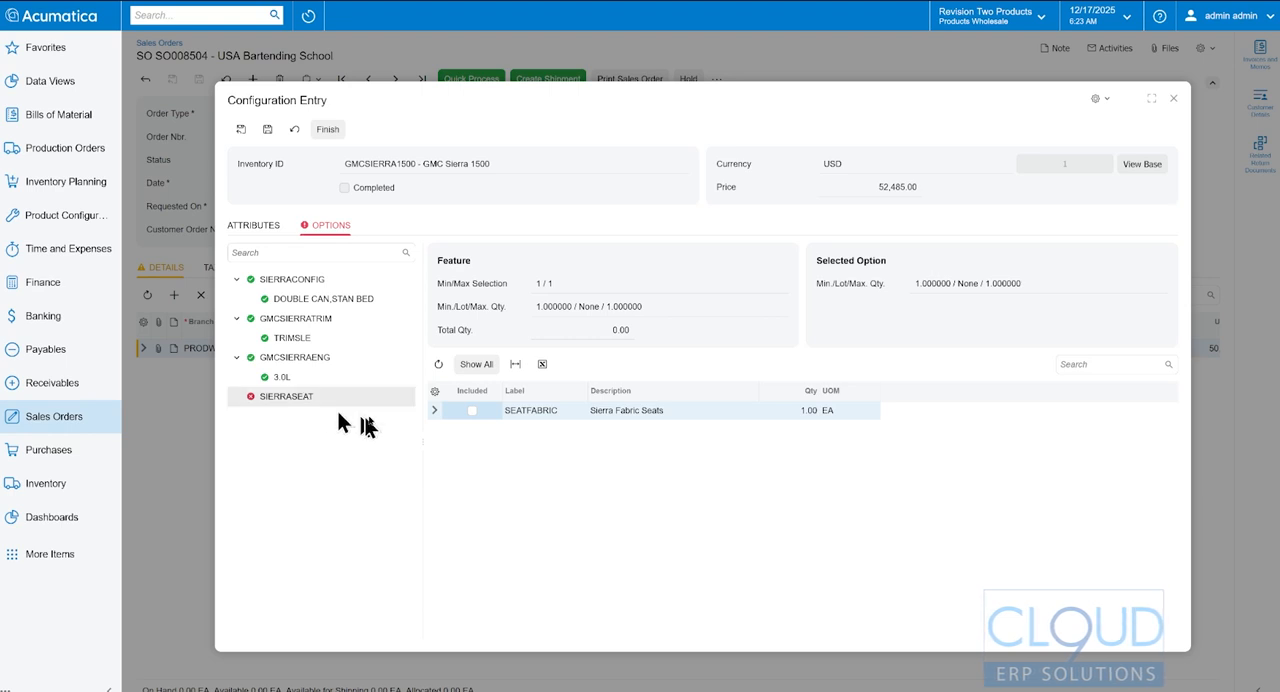
click(471, 410)
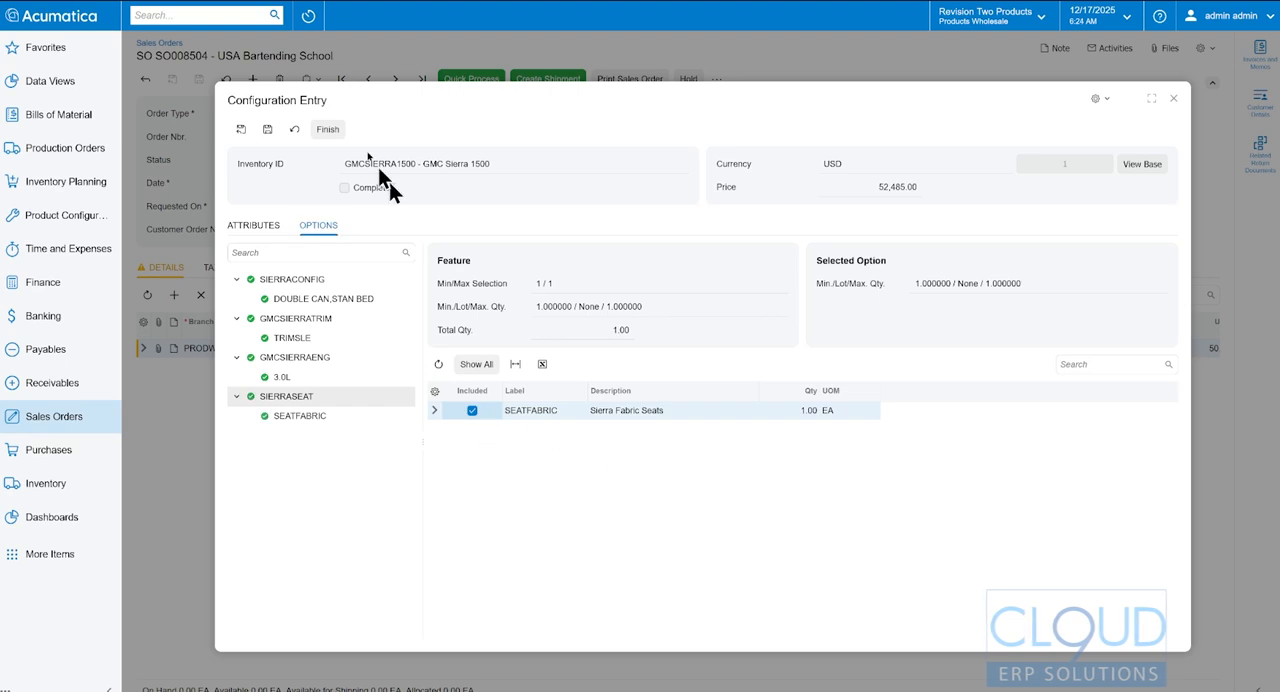
click(330, 132)
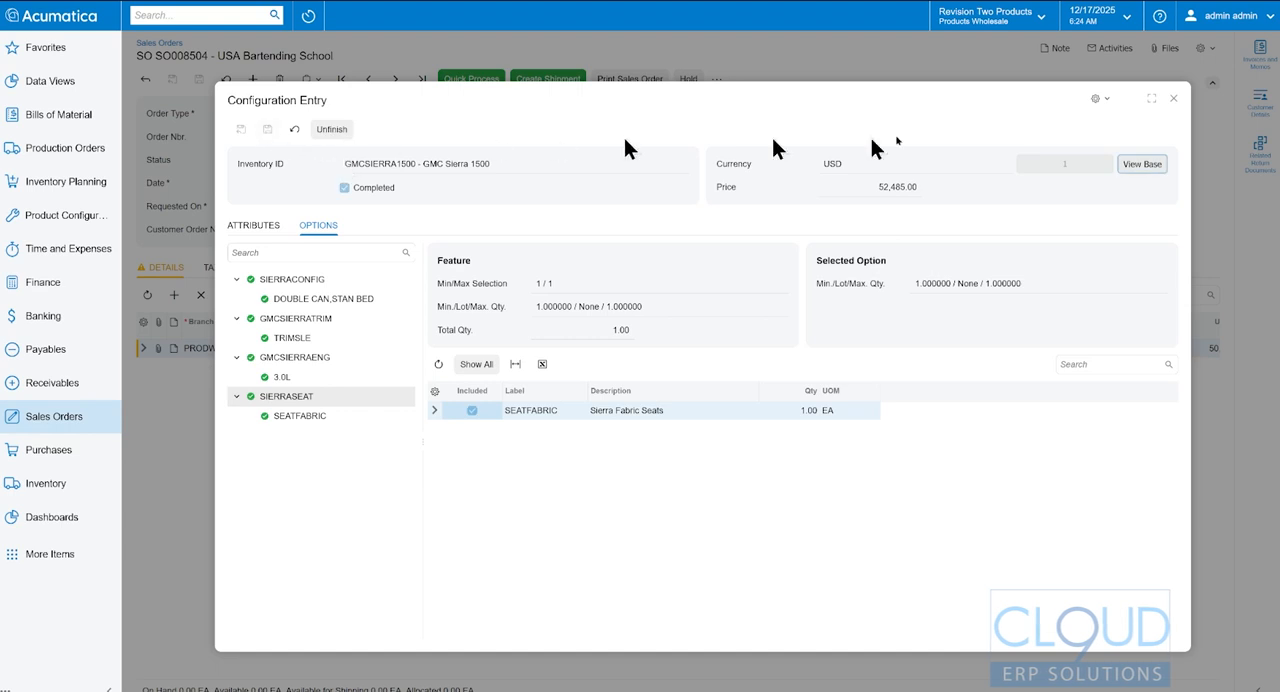
click(1172, 100)
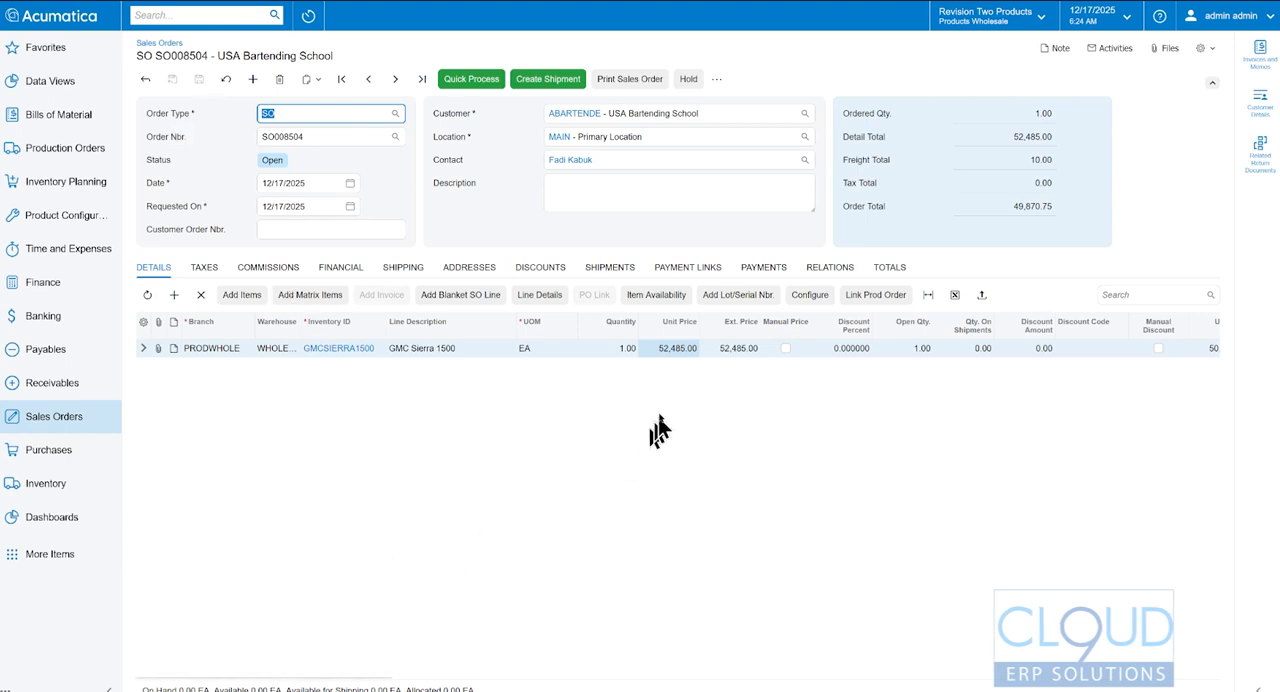
- Check the order line's Mark for Production setting and the manufacturing actions available for the sales order
drag(371, 677, 1144, 663)
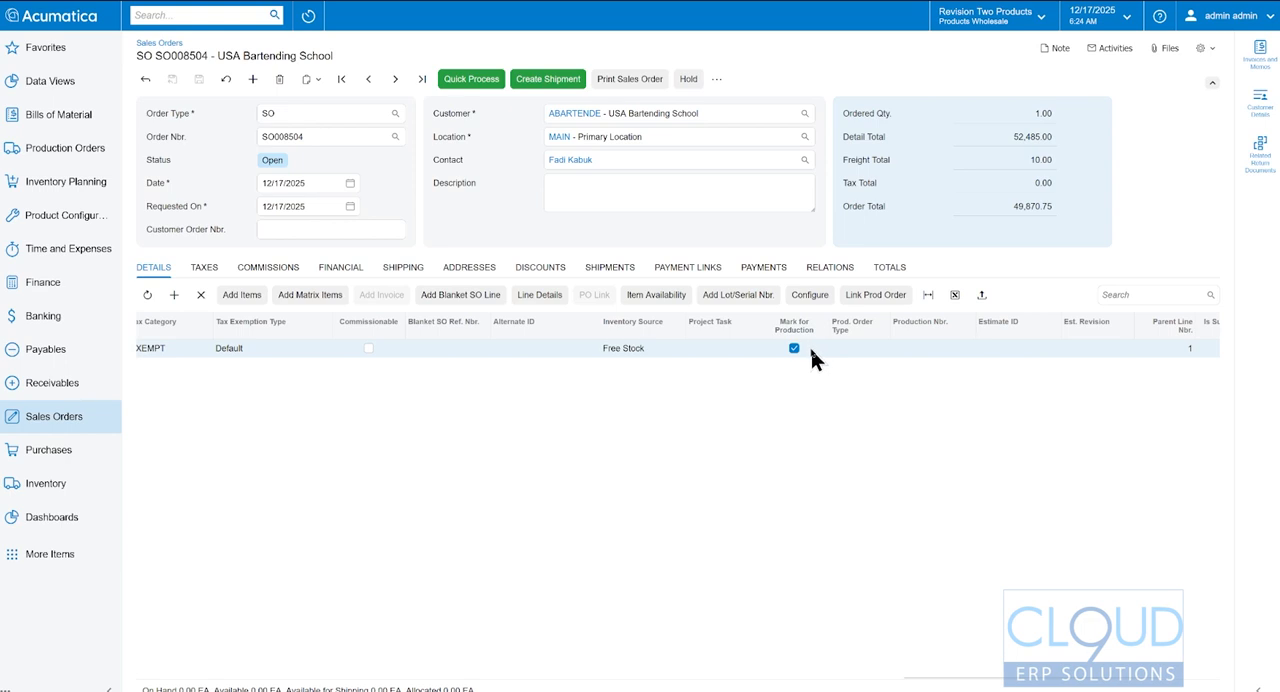
click(717, 82)
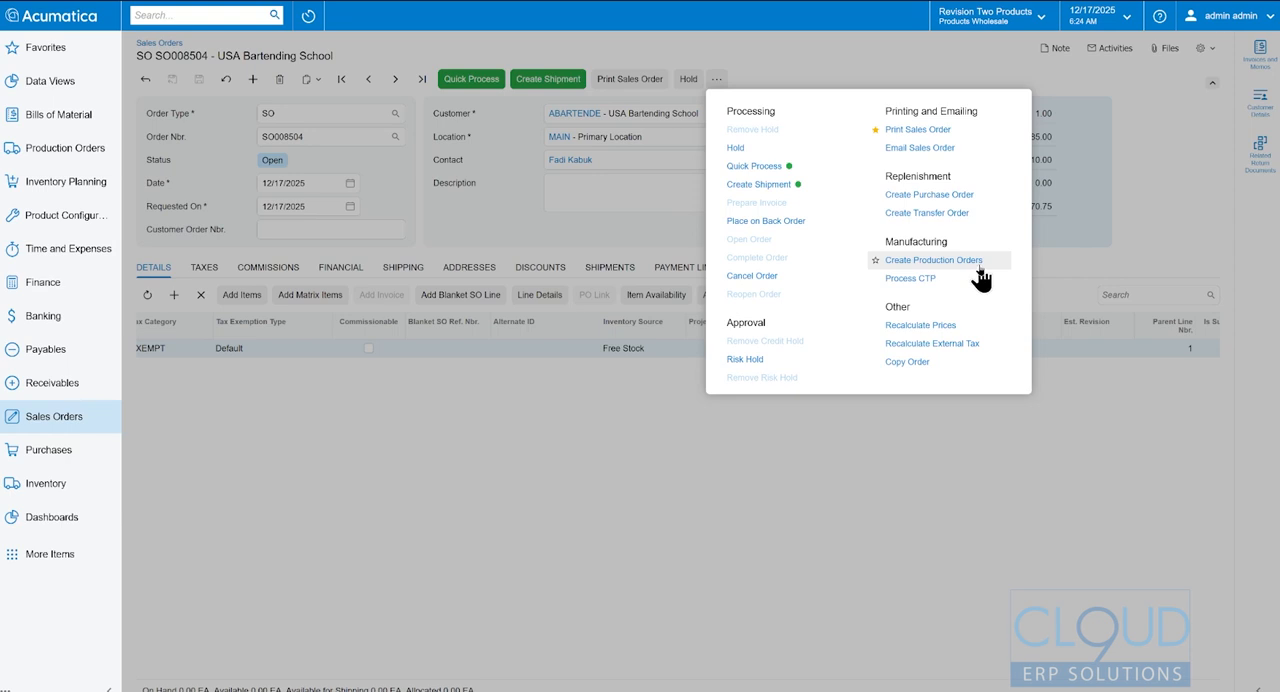
- Create a regular production order for the GMCSIERRA1500 sales demand requested on 12/17/2025 and review the processing result
click(66, 148)
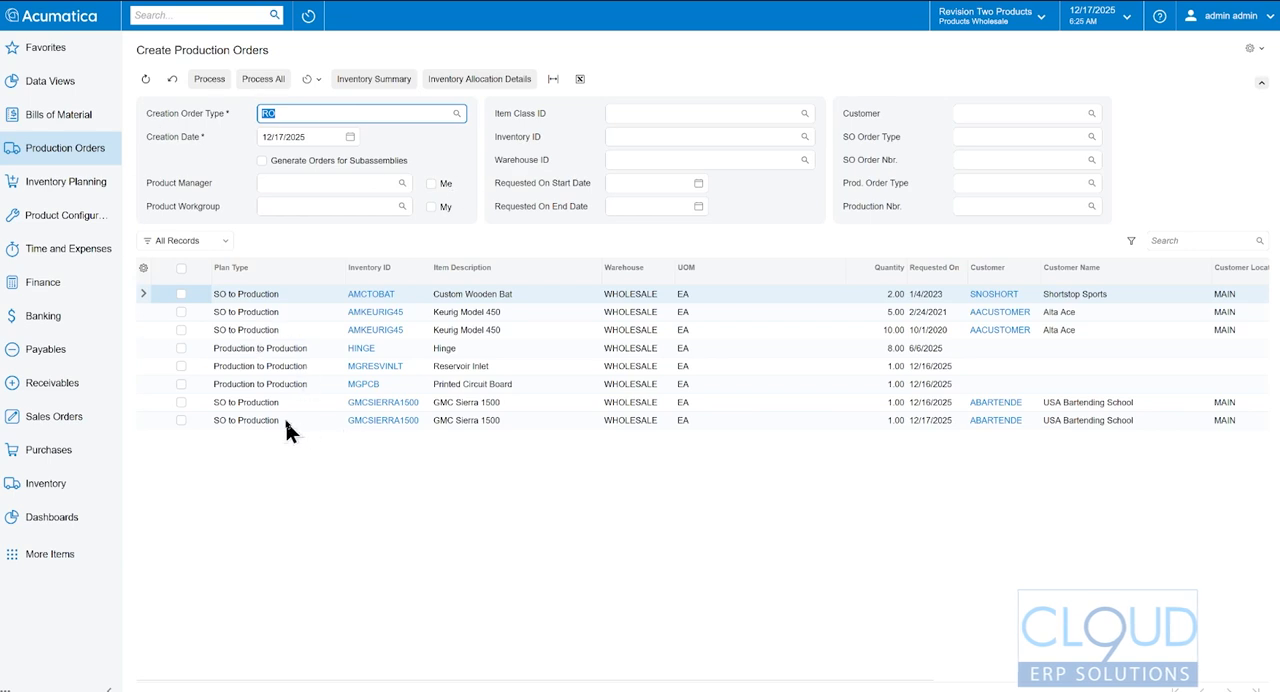
click(923, 421)
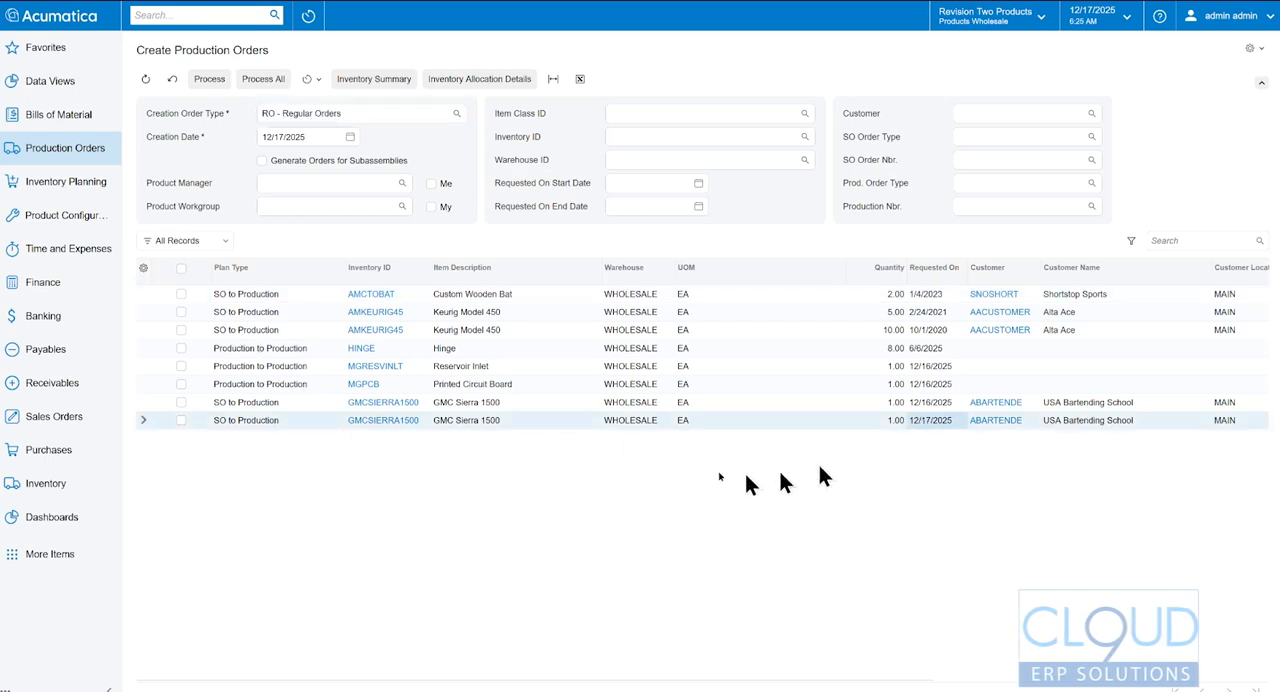
click(181, 421)
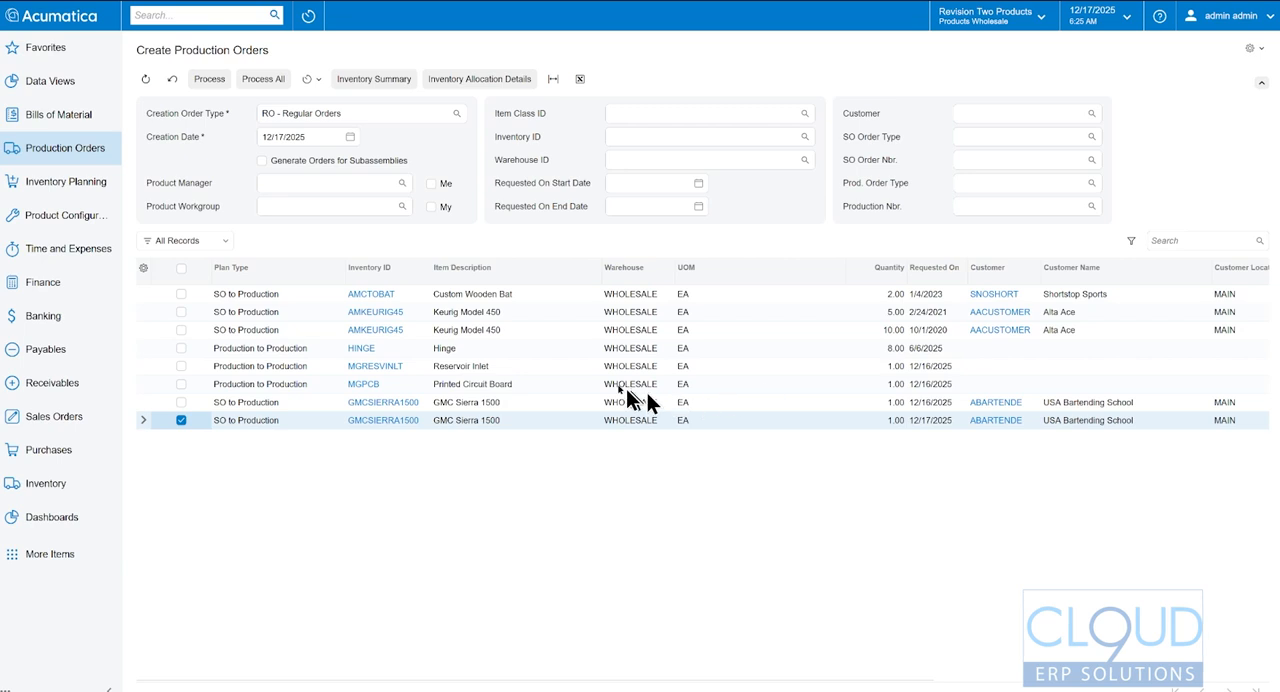
click(208, 85)
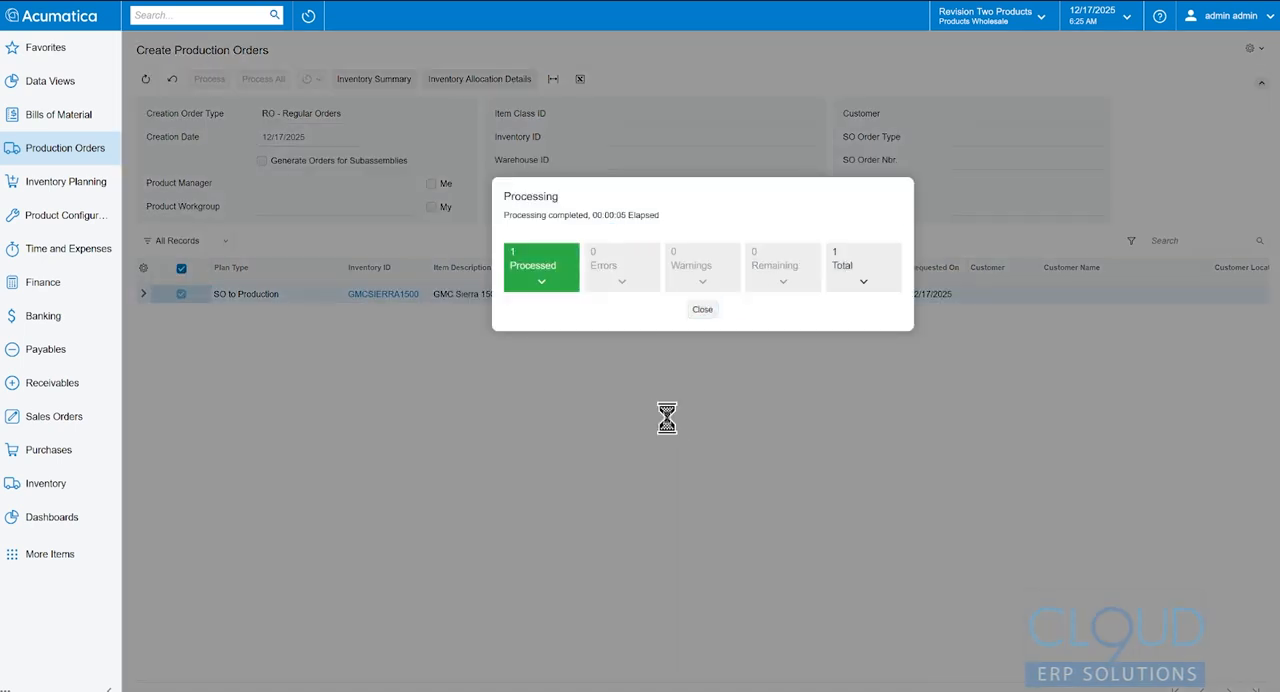
click(549, 291)
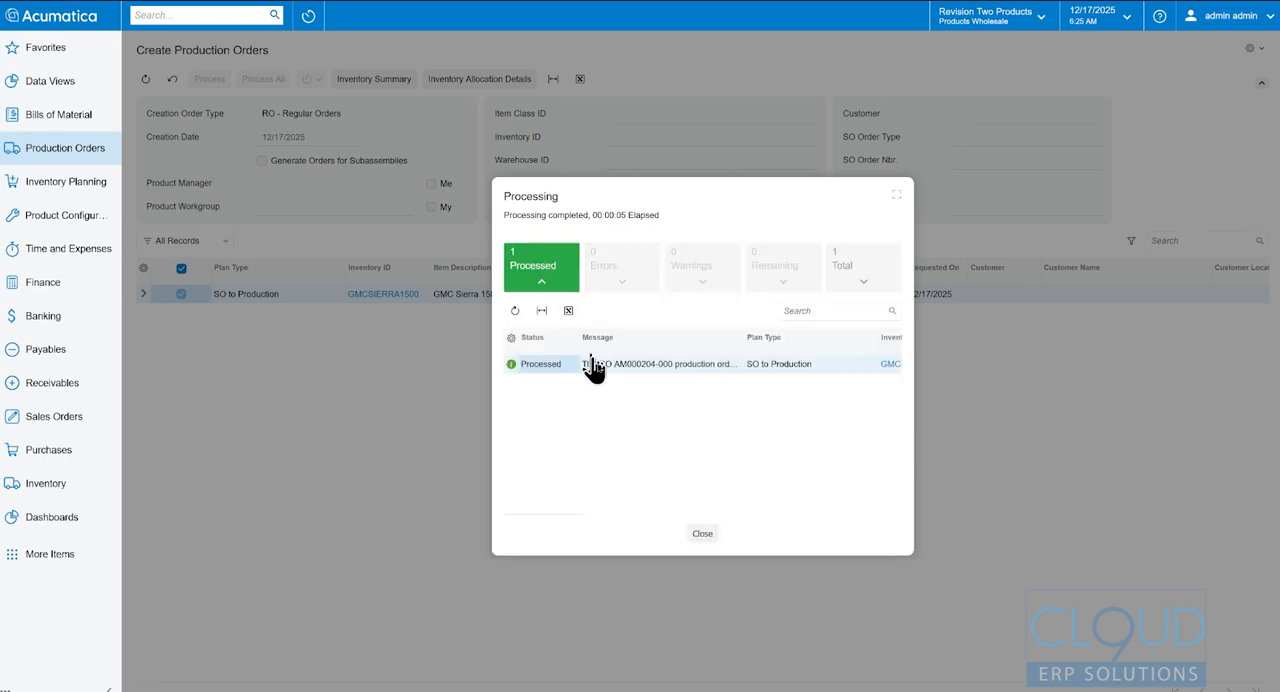
click(700, 532)
- Open the newly created GMCSIERRA1500 production order from Production Order Maintenance
click(77, 158)
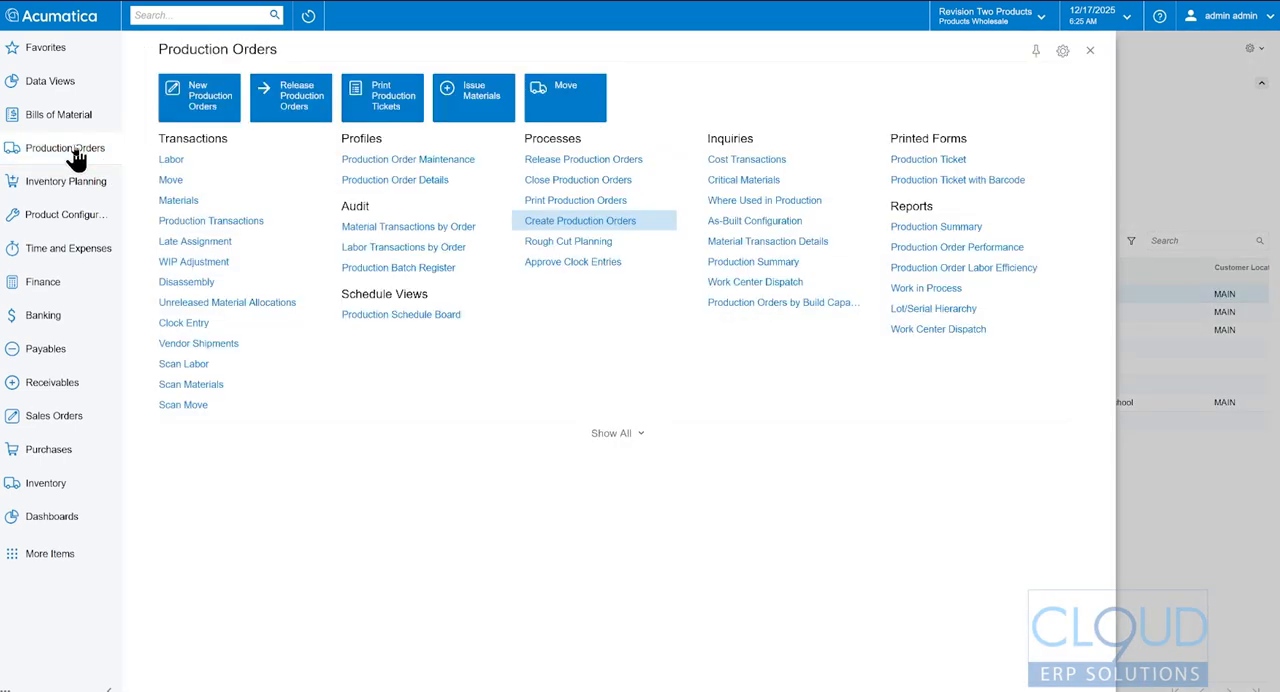
click(424, 172)
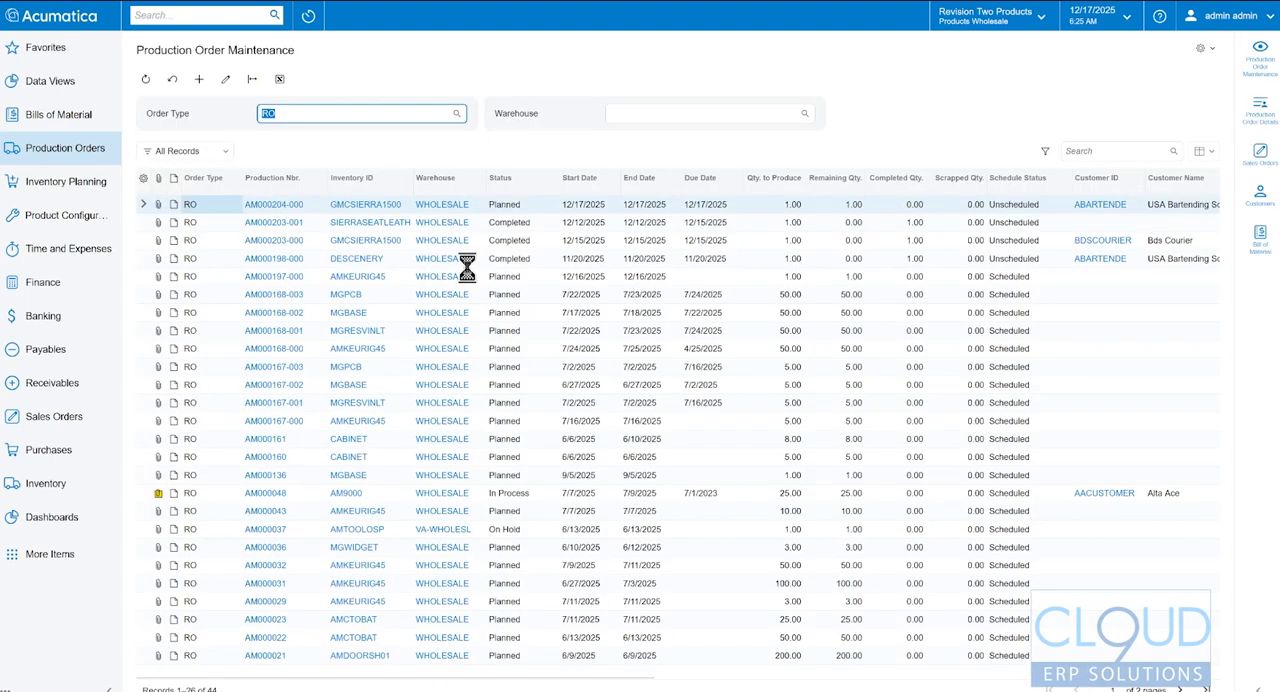
click(272, 212)
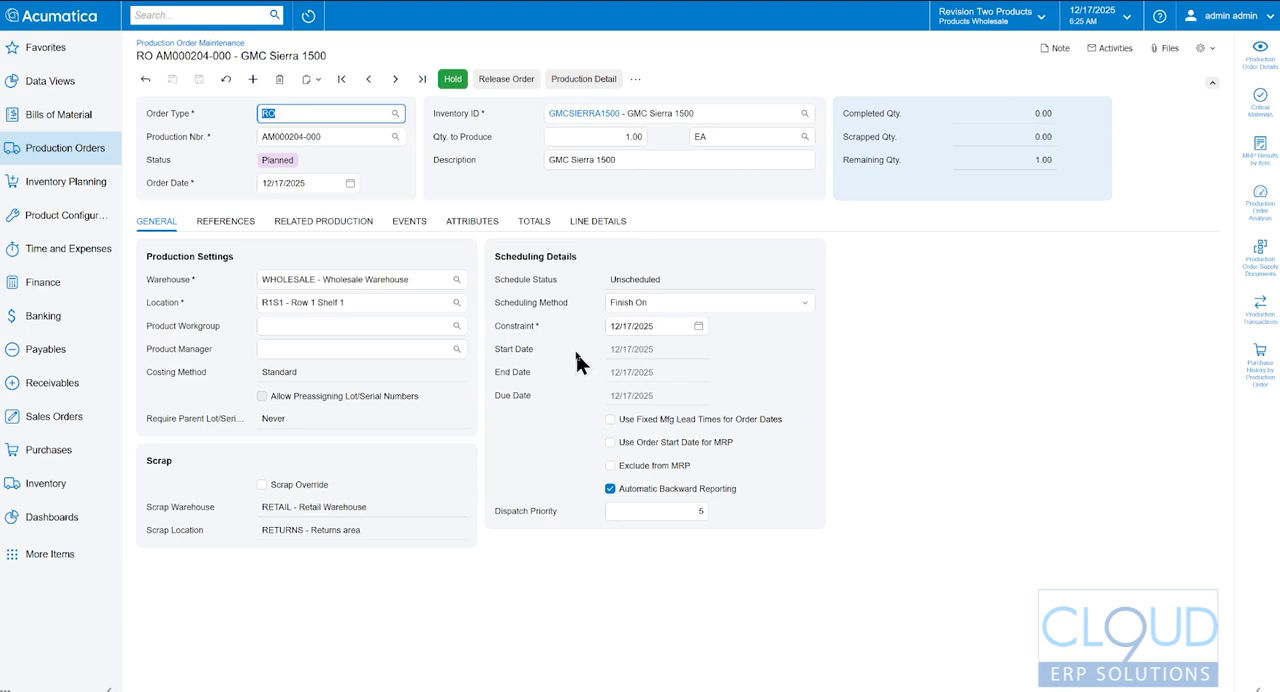
- Review the production order's sales order references and the options selected in its source configuration
click(228, 223)
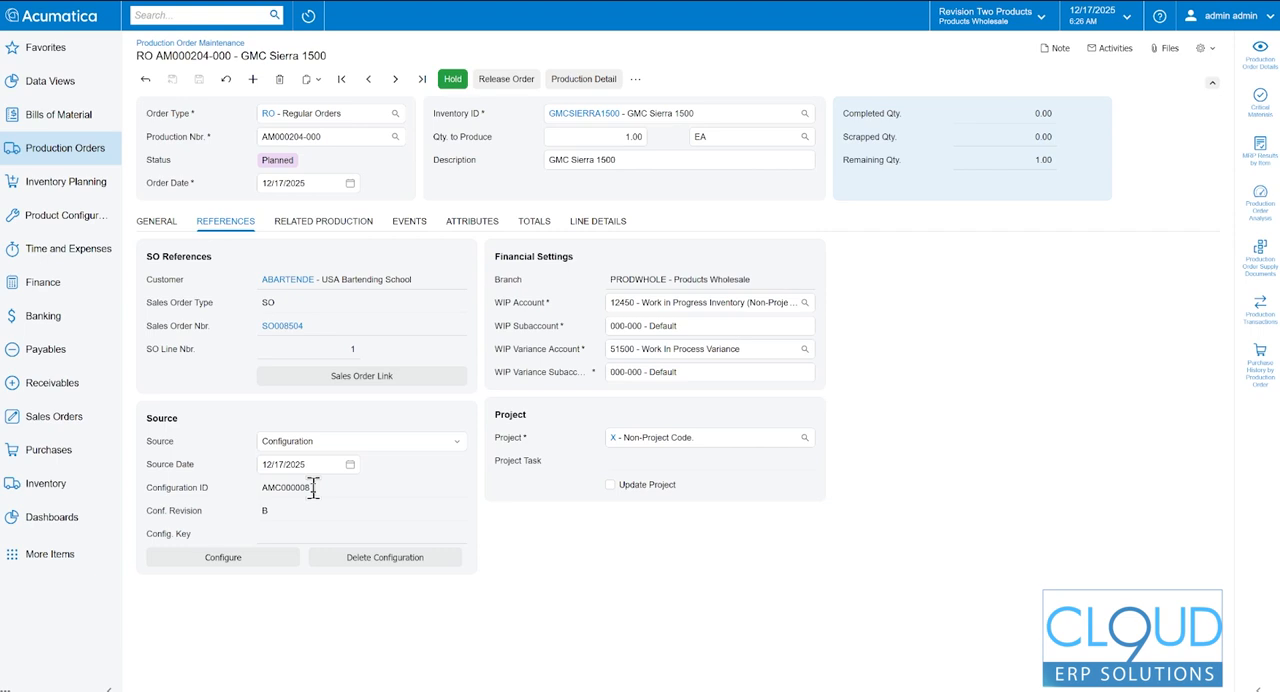
click(225, 558)
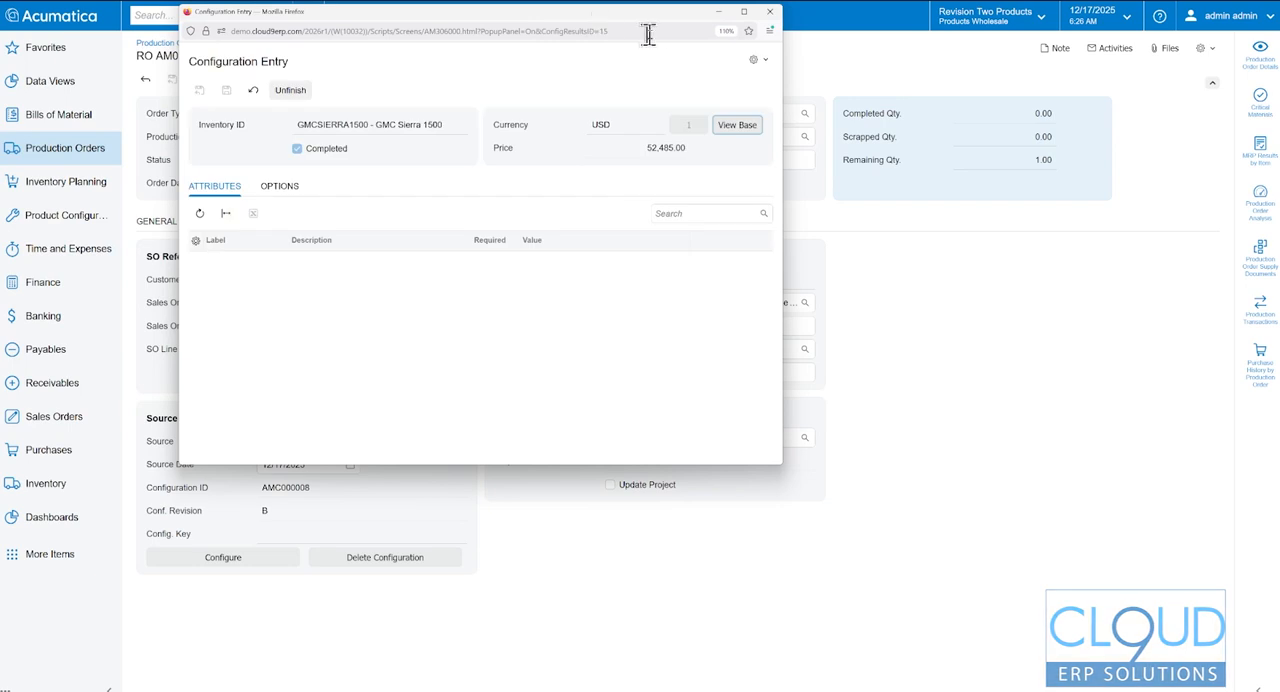
click(284, 189)
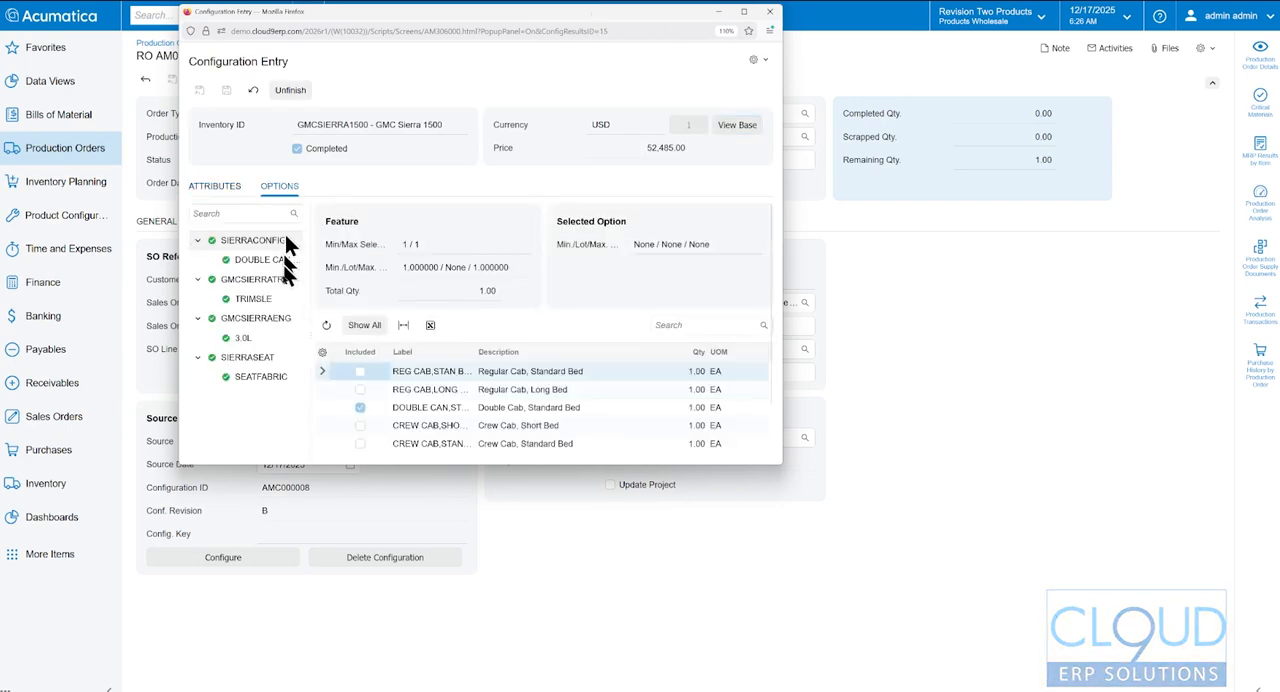
click(769, 12)
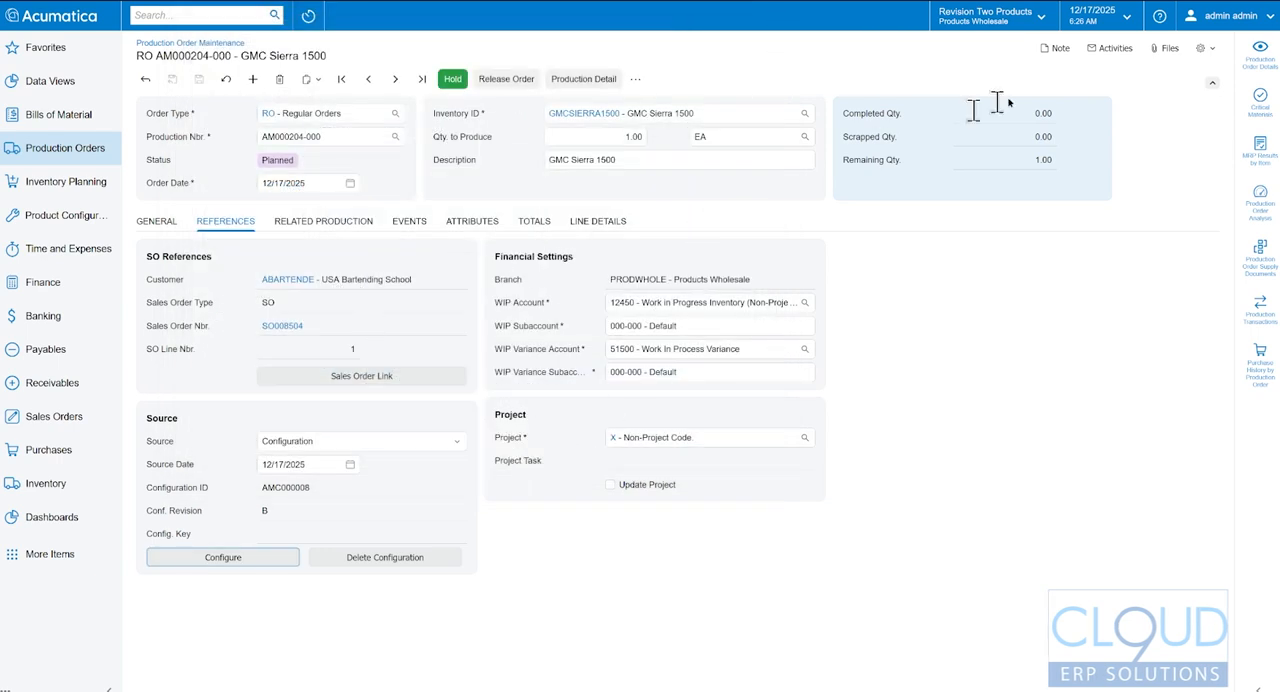
- Examine the Assembly operation's materials in the production order details, including the Sierra Fabric Seats line
click(1259, 52)
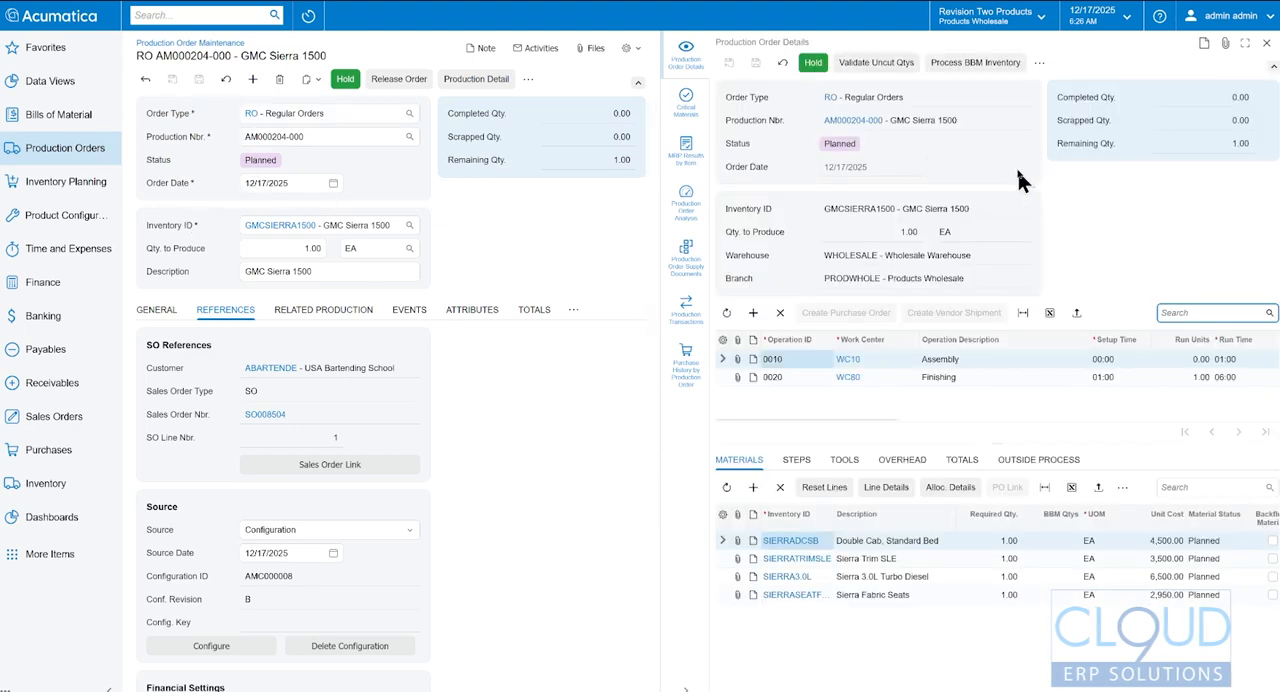
click(950, 362)
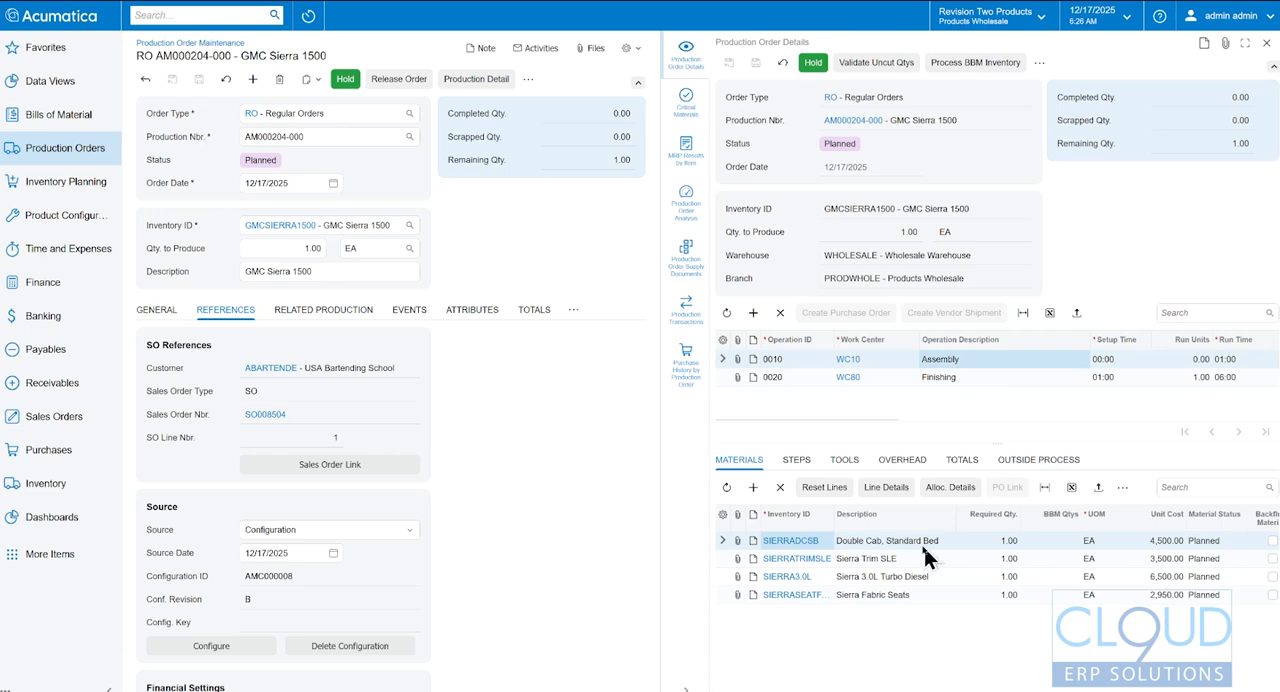
click(898, 598)
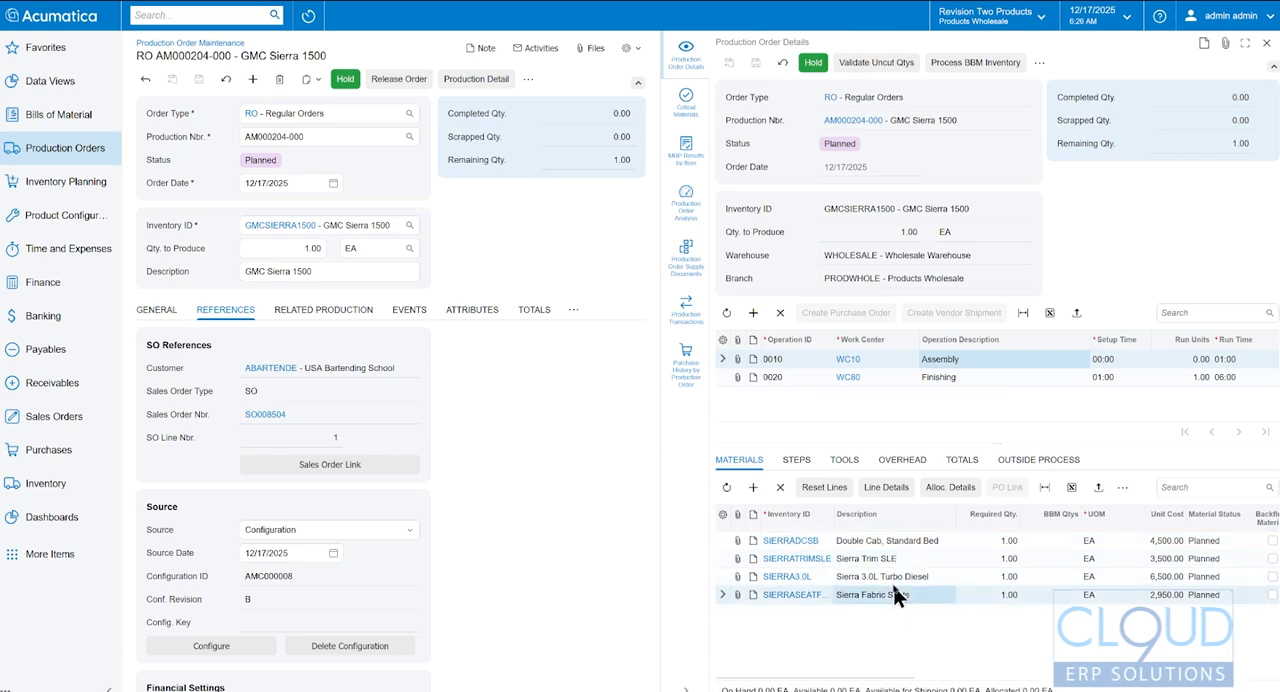
- Release the GMCSIERRA1500 production order and start a new move transaction for it in an enlarged window
click(398, 80)
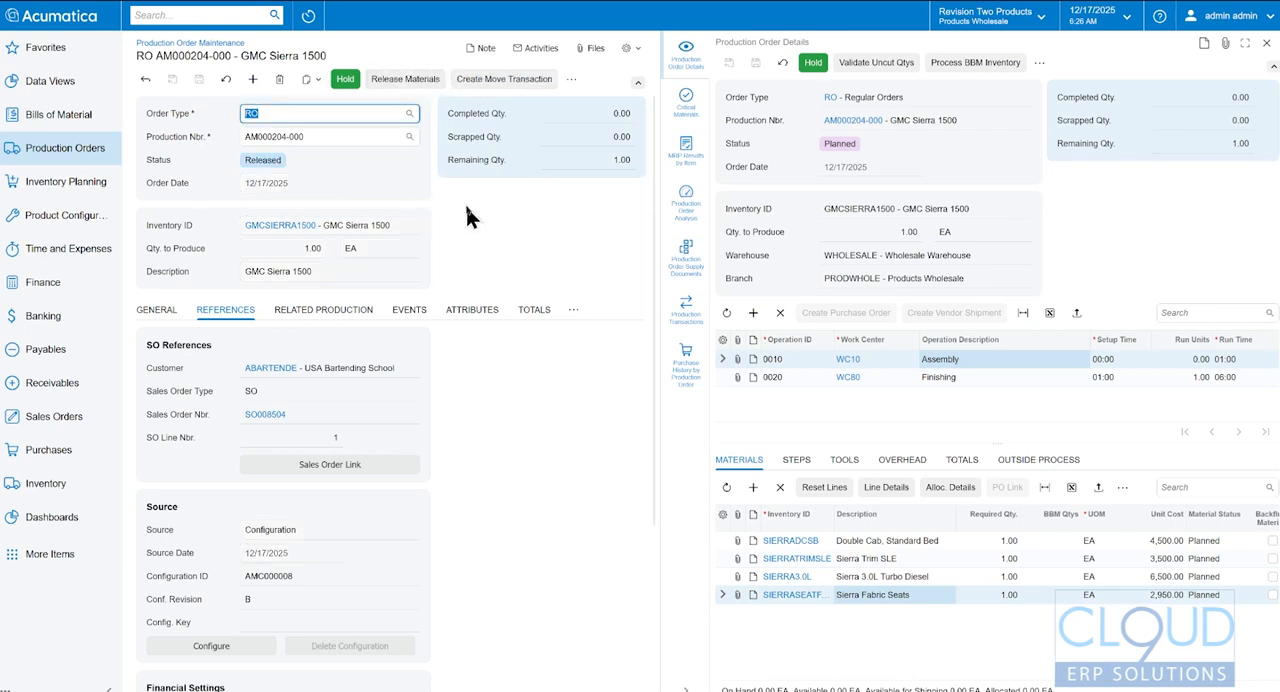
click(503, 79)
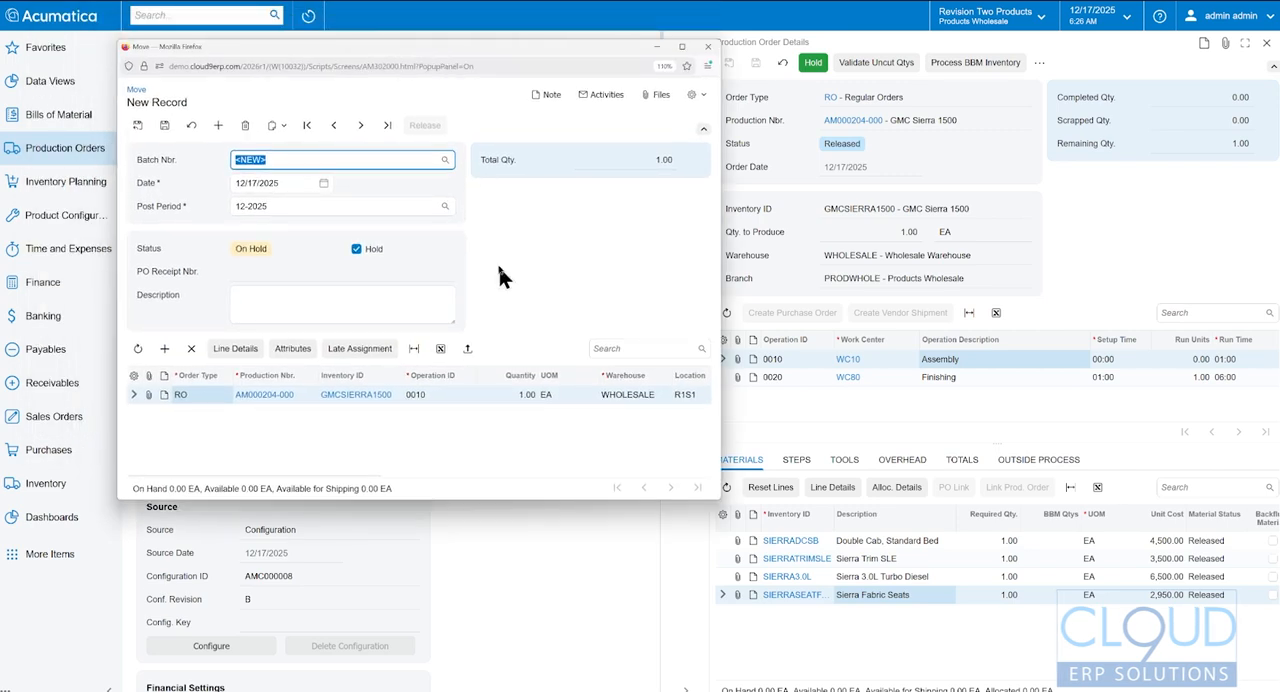
click(682, 47)
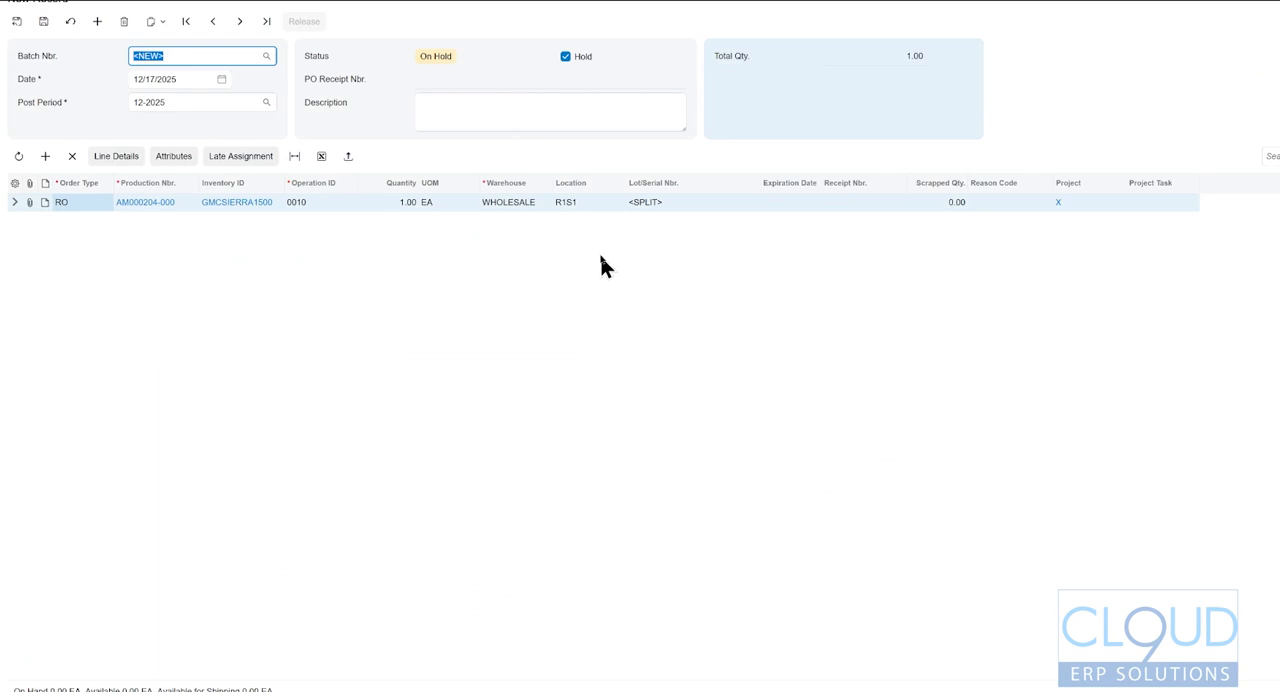
- Set the move line's operation to 0020 Finishing and take the move batch off hold
click(343, 202)
click(364, 202)
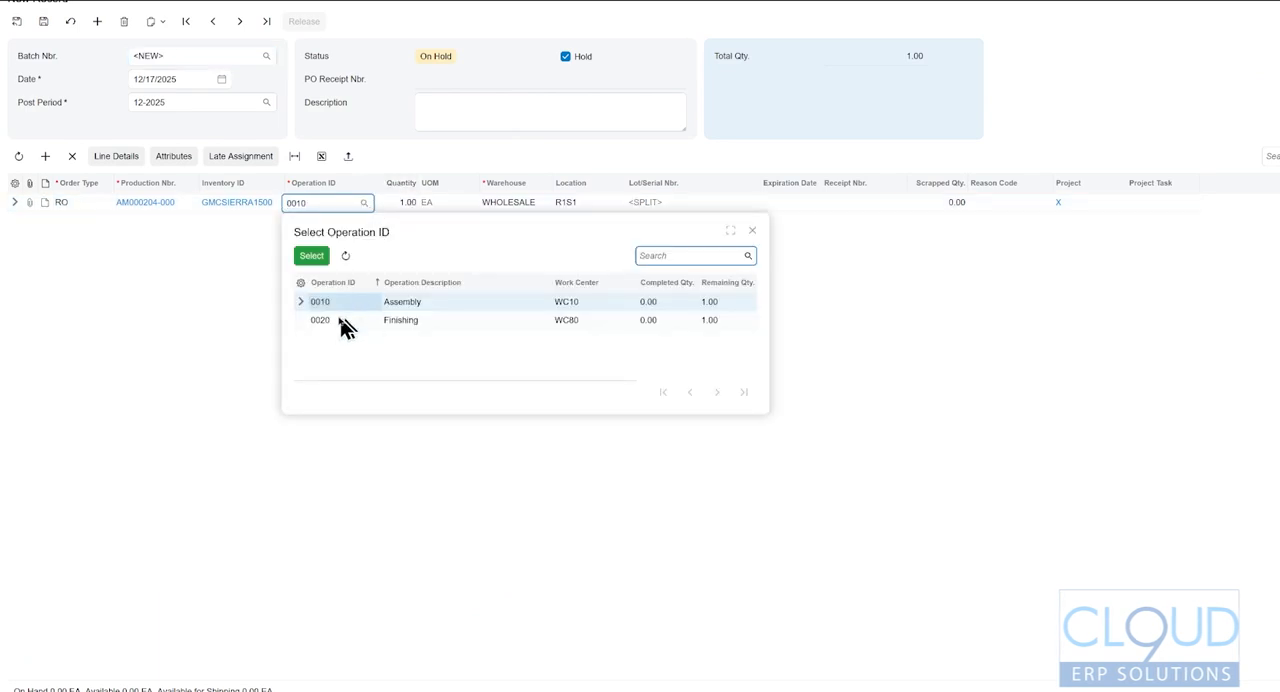
double_click(340, 319)
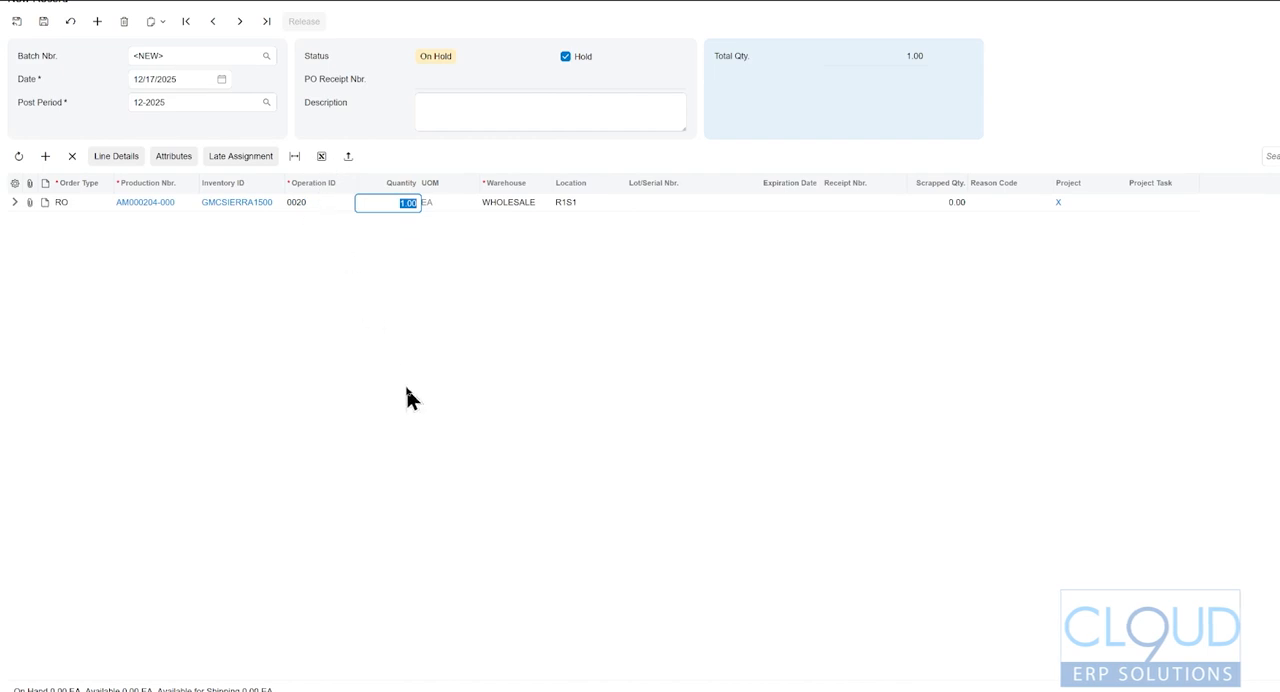
click(565, 57)
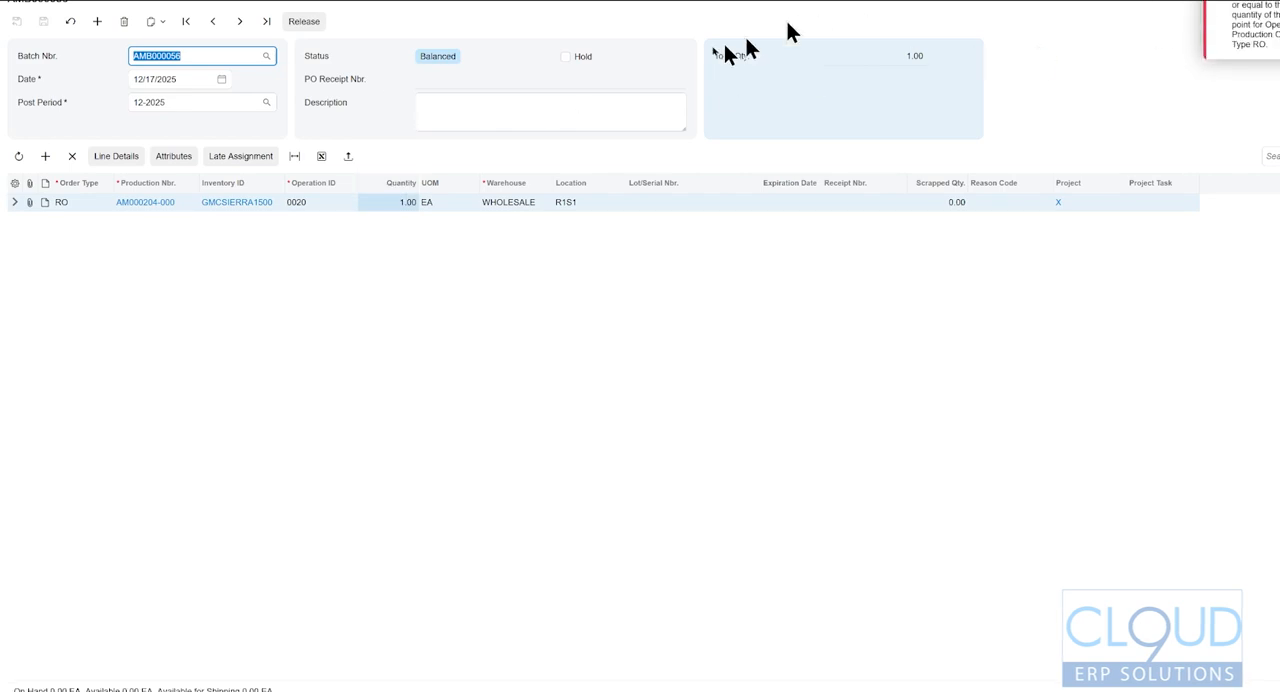
- Change the move line's operation to 0010 Assembly and release the move batch
click(311, 202)
click(364, 203)
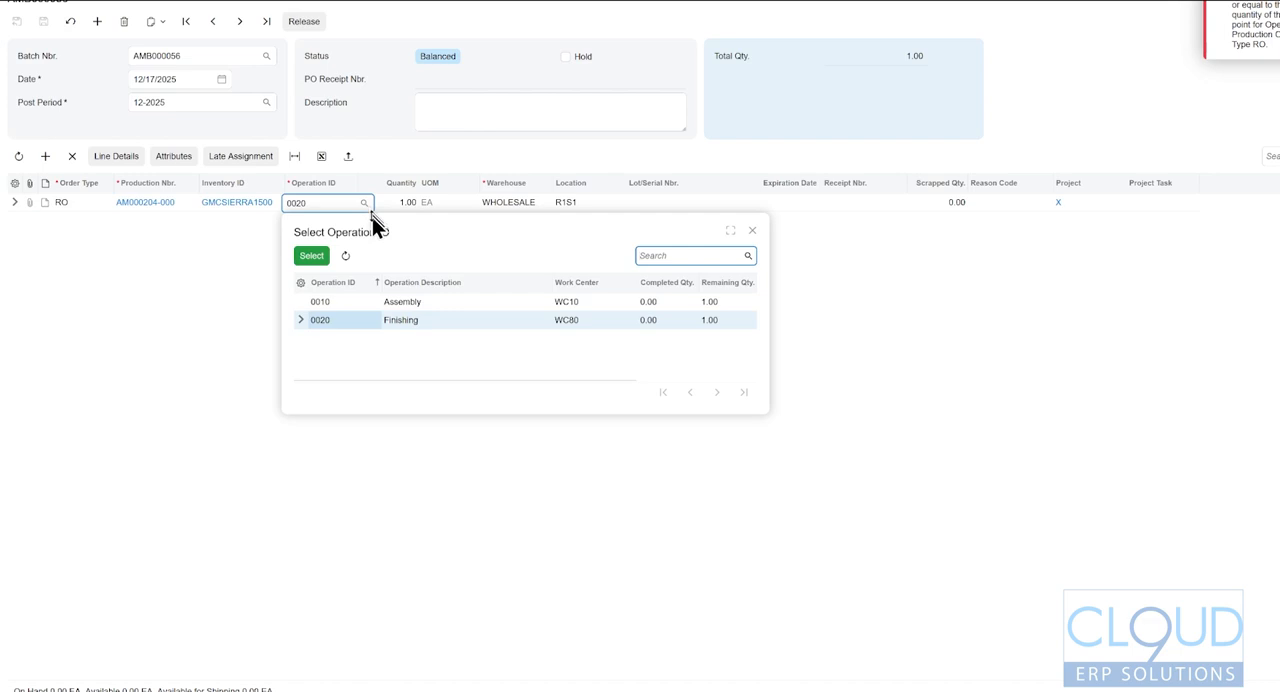
double_click(333, 302)
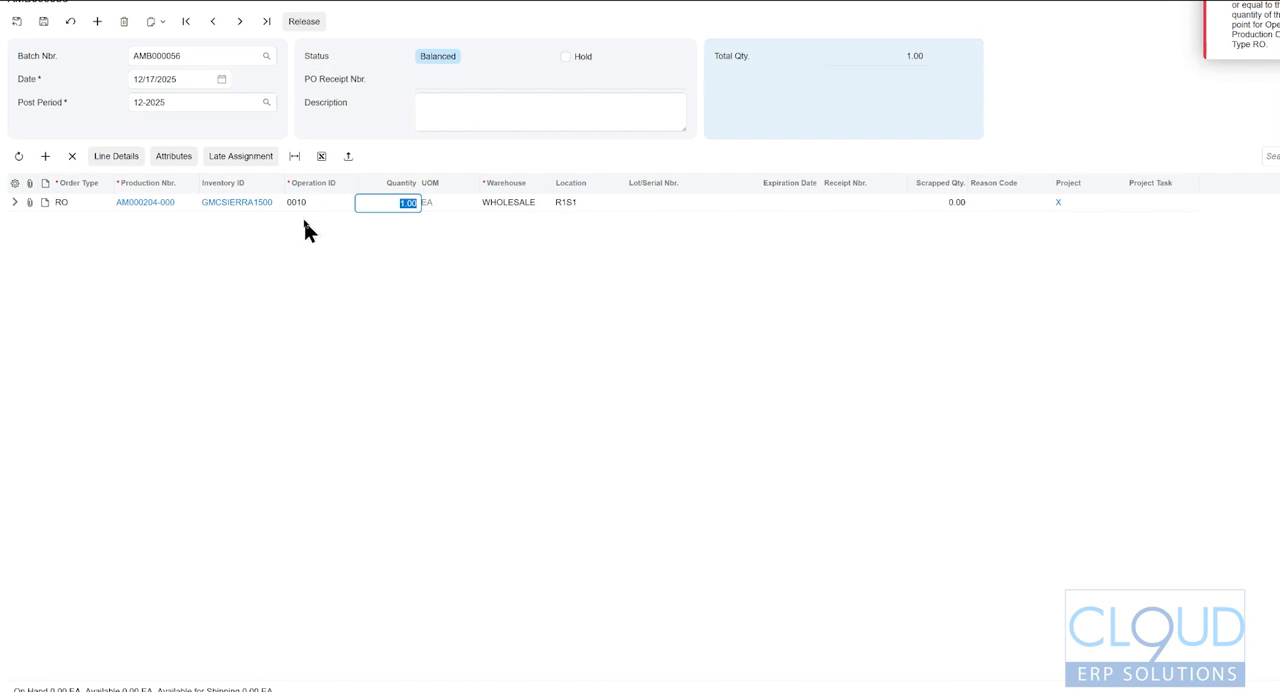
click(306, 19)
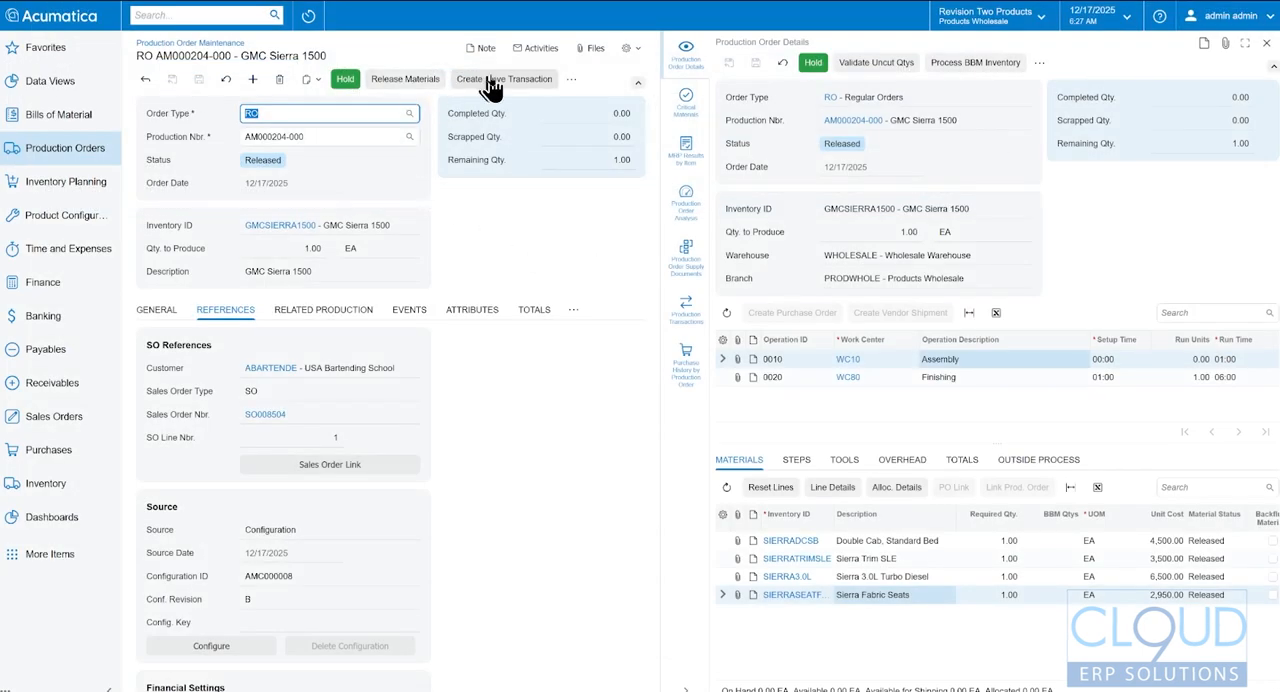
- Create a second move transaction for operation 0020, take it off hold and release it, and refresh the production order and its details
click(505, 80)
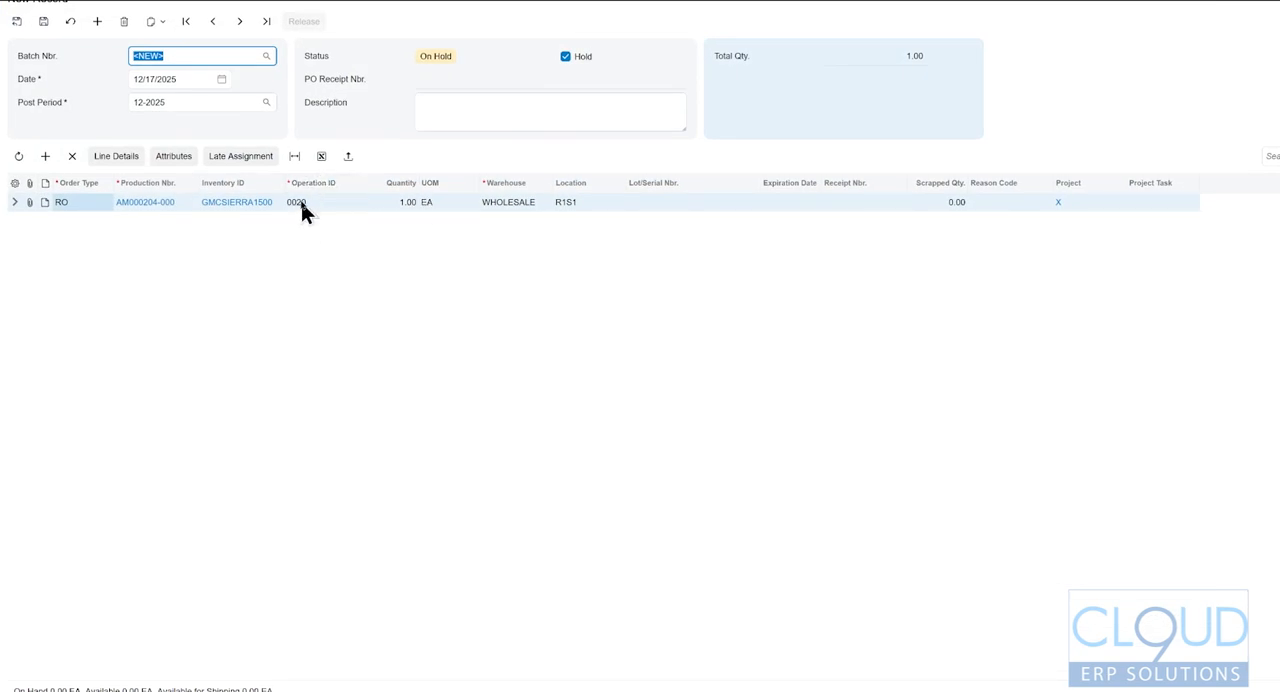
click(569, 57)
click(566, 57)
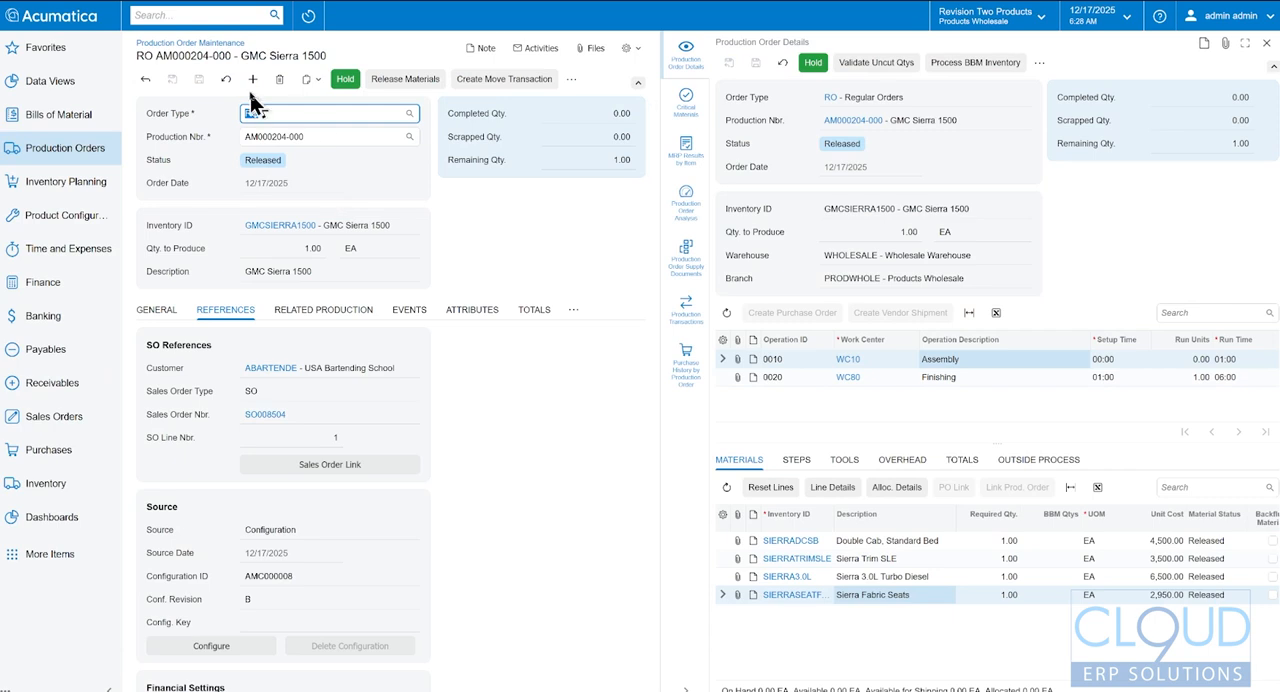
click(225, 82)
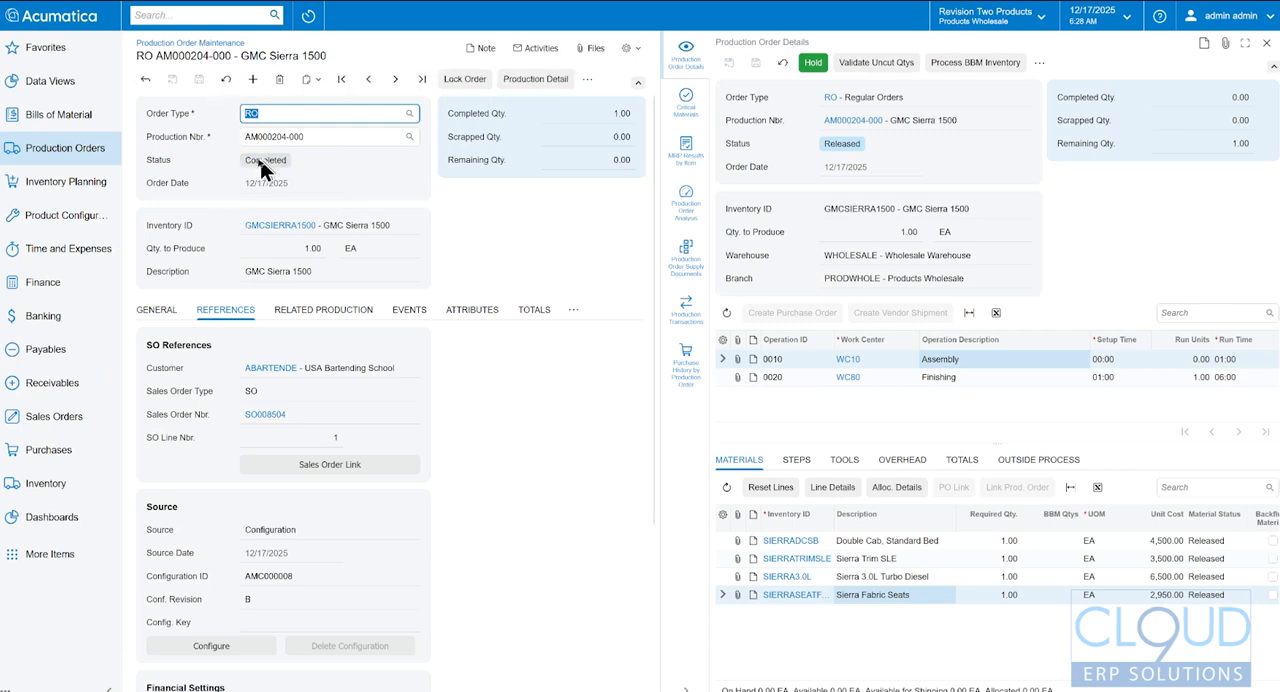
click(783, 64)
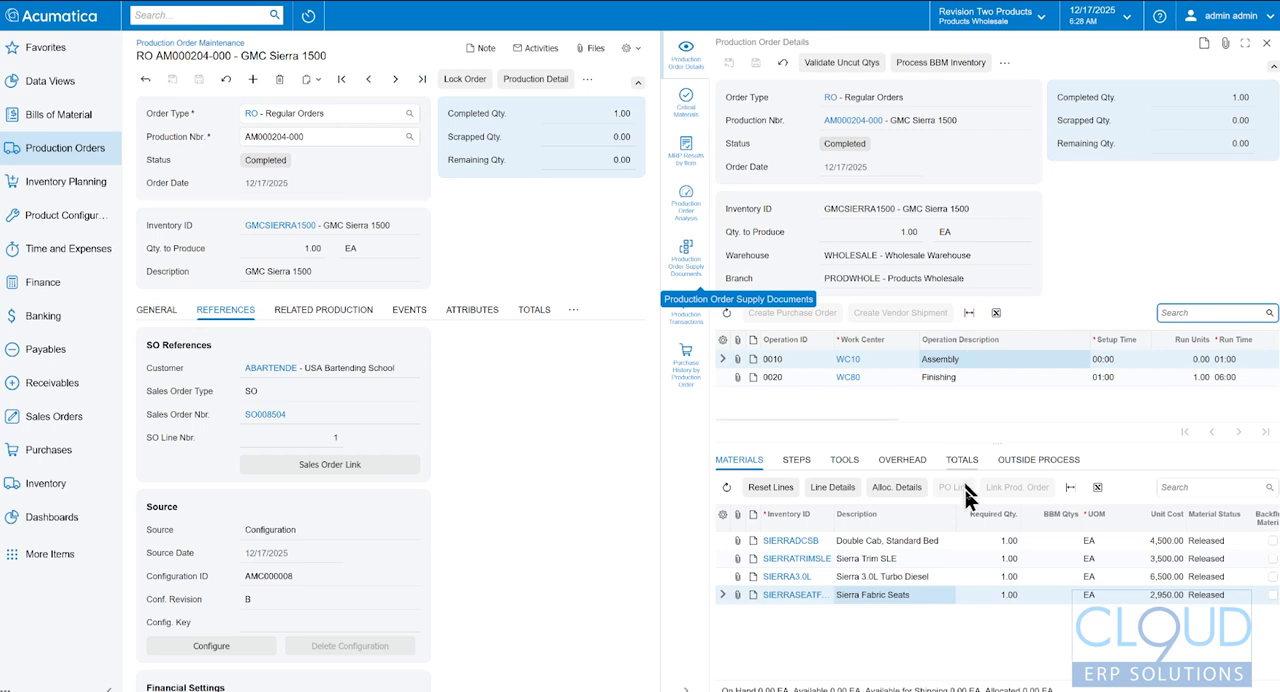
- Review the quantity complete, recorded labor hours and cost variance charts in the Production Order Analysis
click(688, 200)
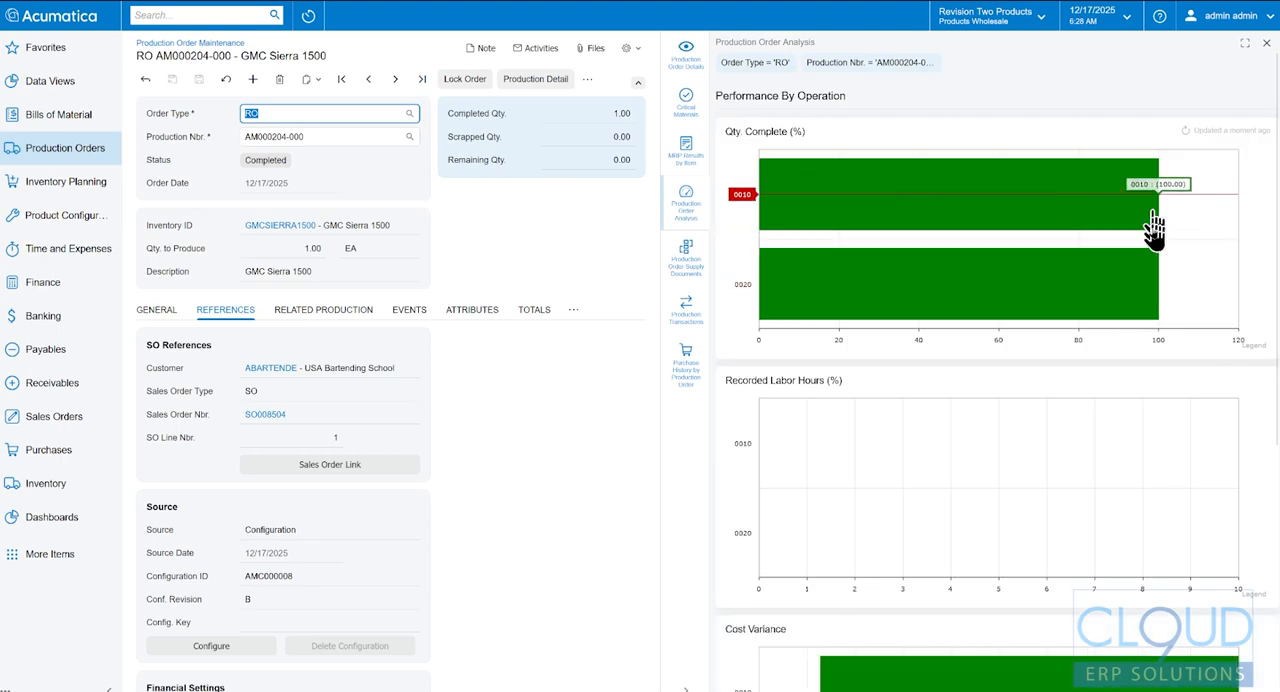
scroll(1070, 457, down, 4)
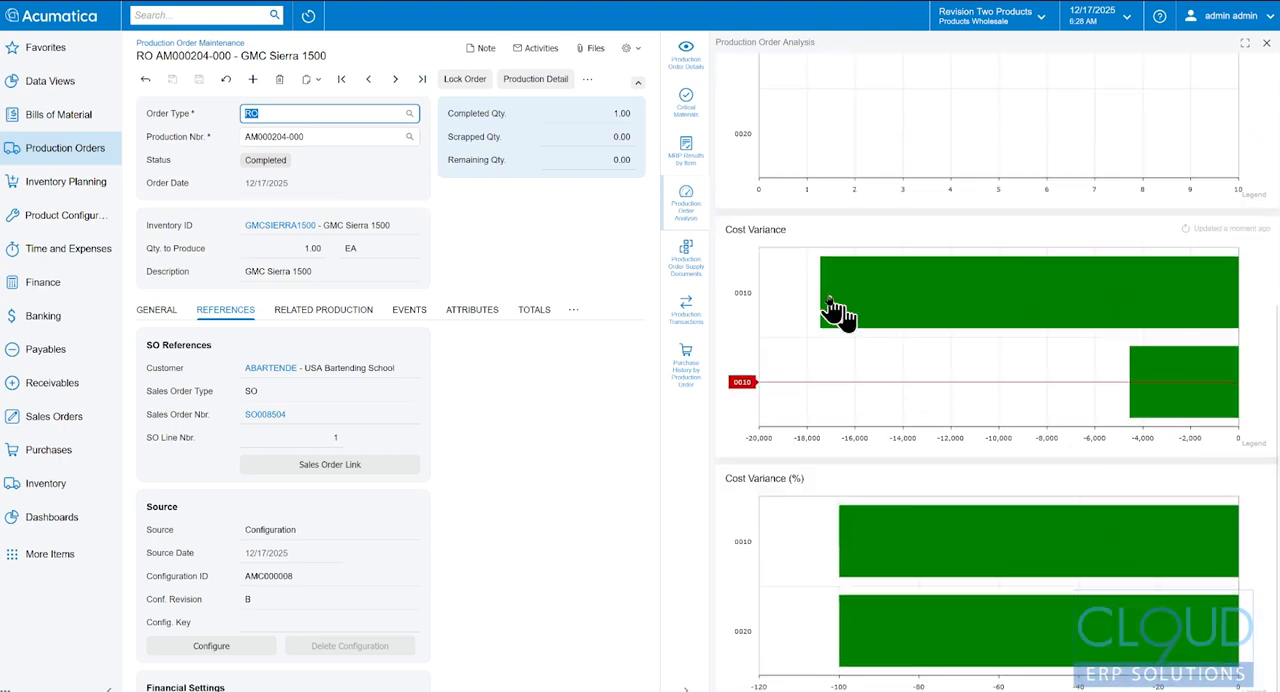
scroll(1106, 502, down, 1)
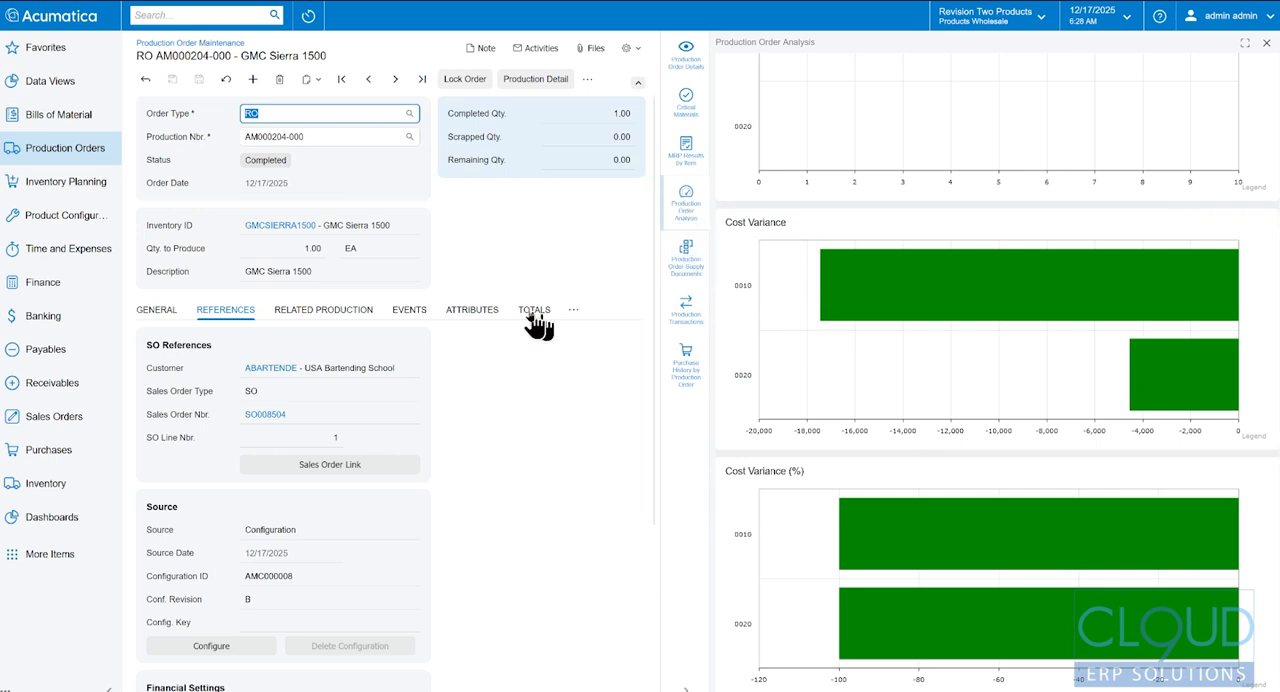
- Review the production order's event history, including the move transactions and completion event, and its line details
click(412, 312)
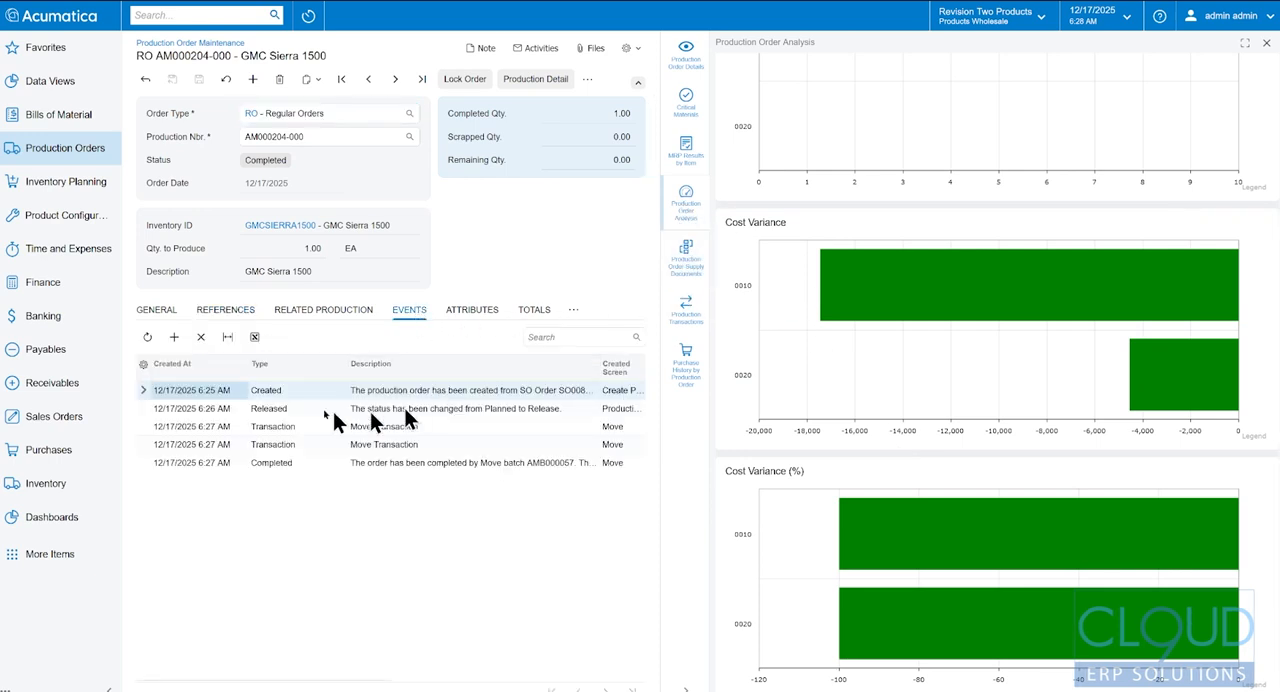
click(396, 428)
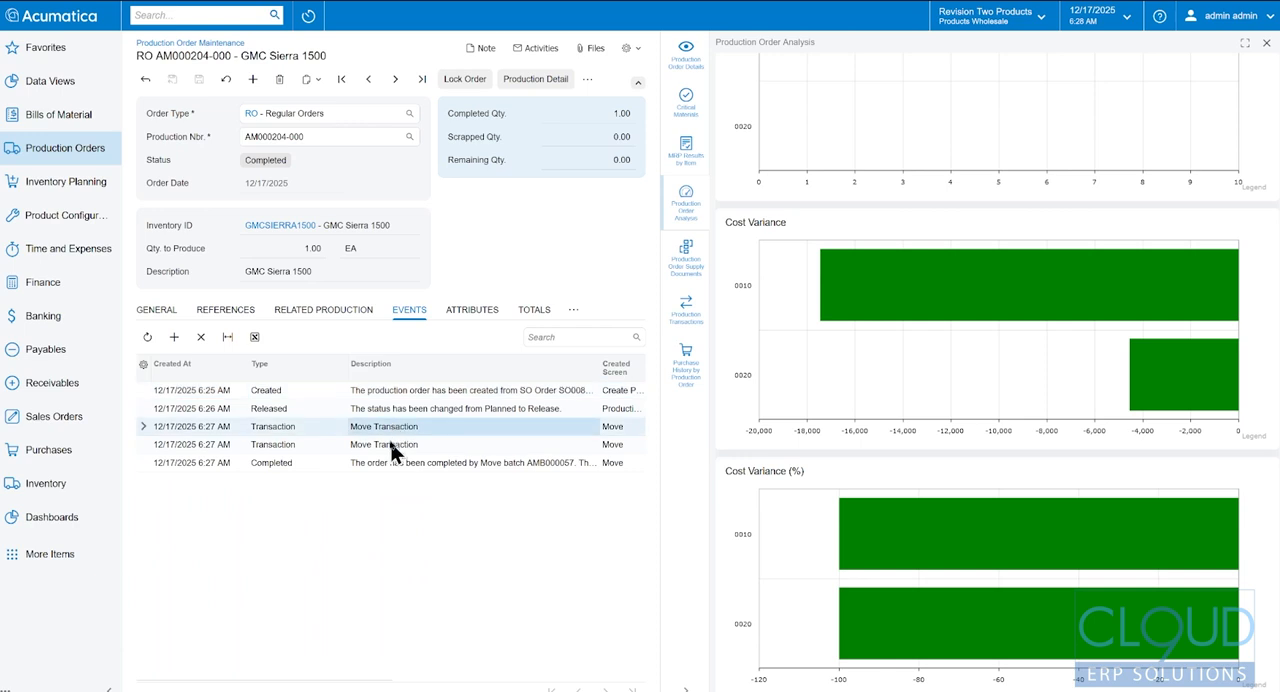
click(392, 462)
click(574, 311)
click(598, 340)
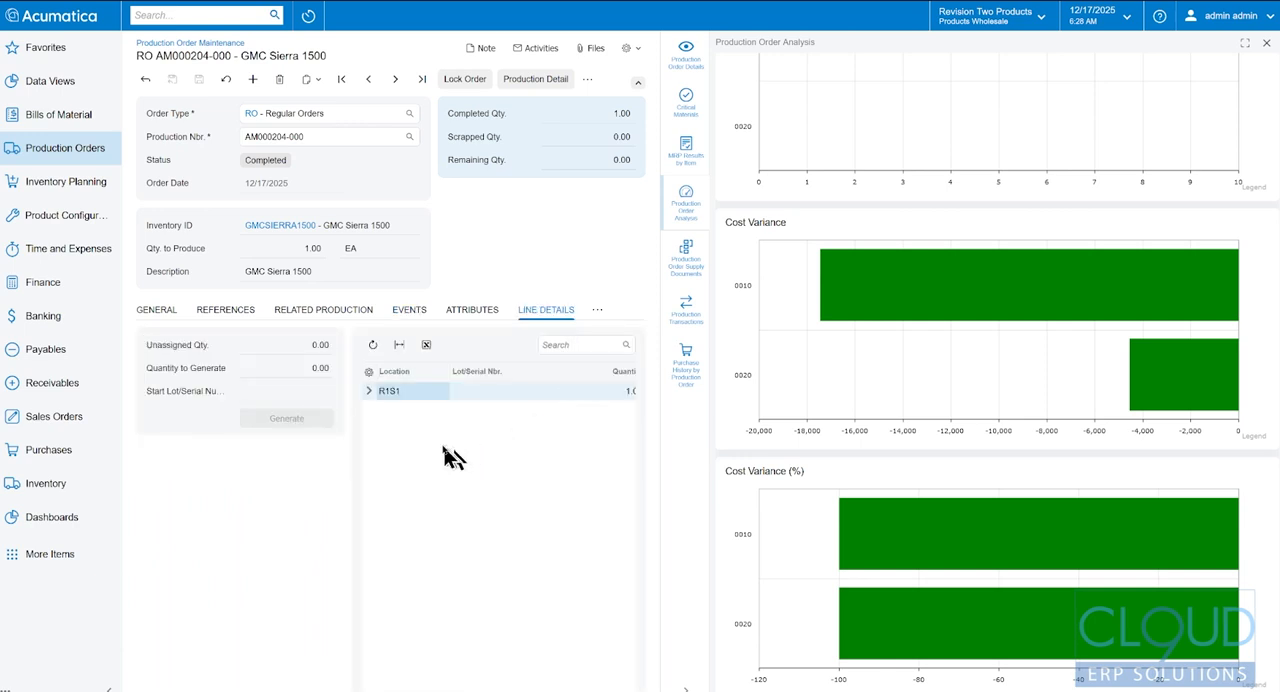
- Return to the sales order for the GMC Sierra 1500 and refresh it
mouse_move(441, 690)
mouse_down()
mouse_move(574, 690)
mouse_move(428, 684)
mouse_up()
click(505, 391)
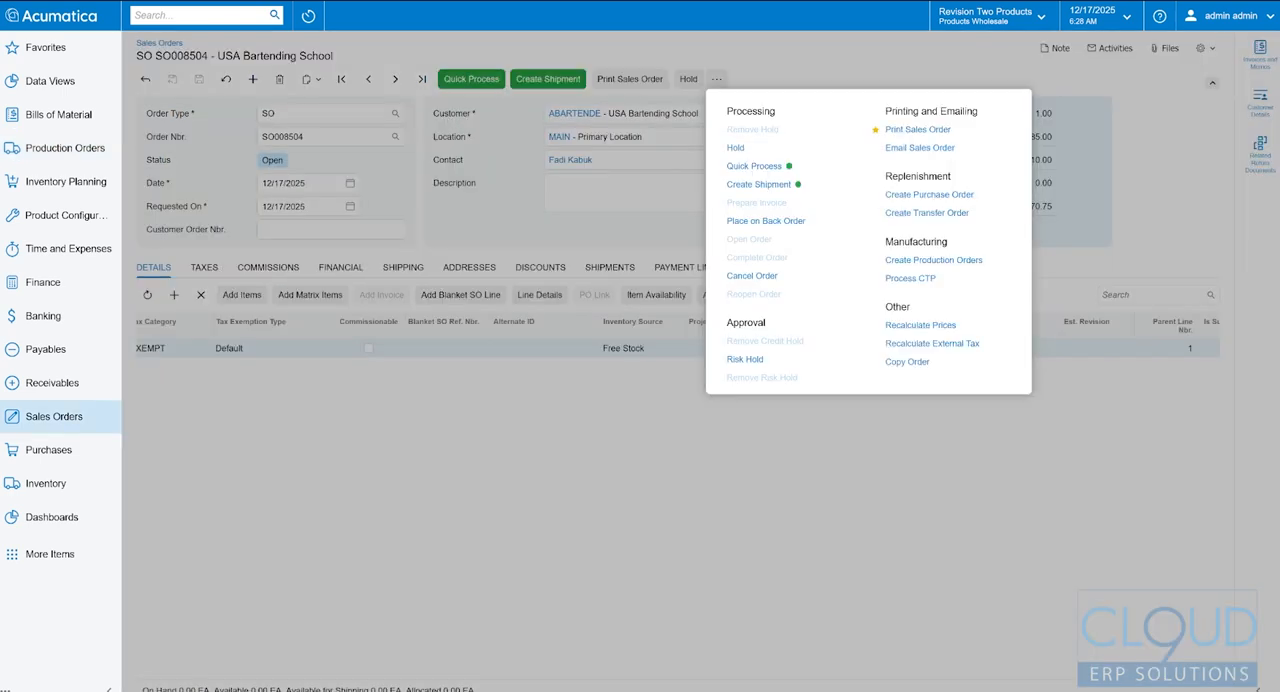
click(510, 220)
click(226, 79)
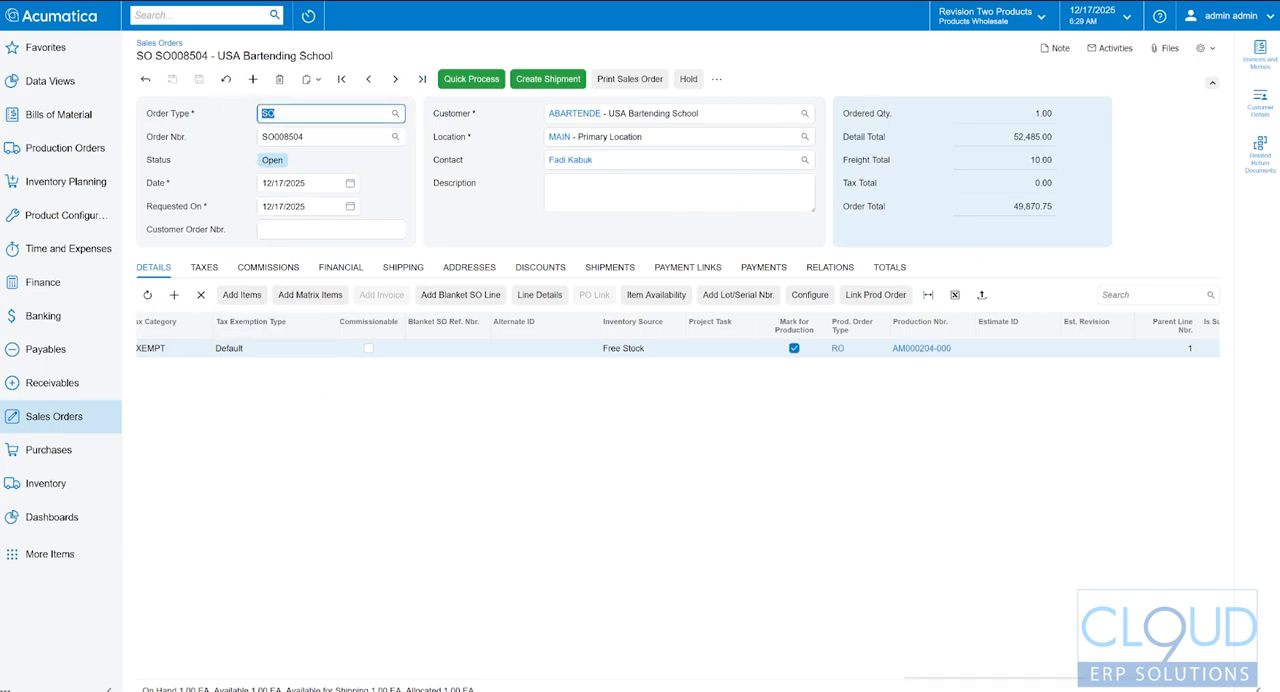